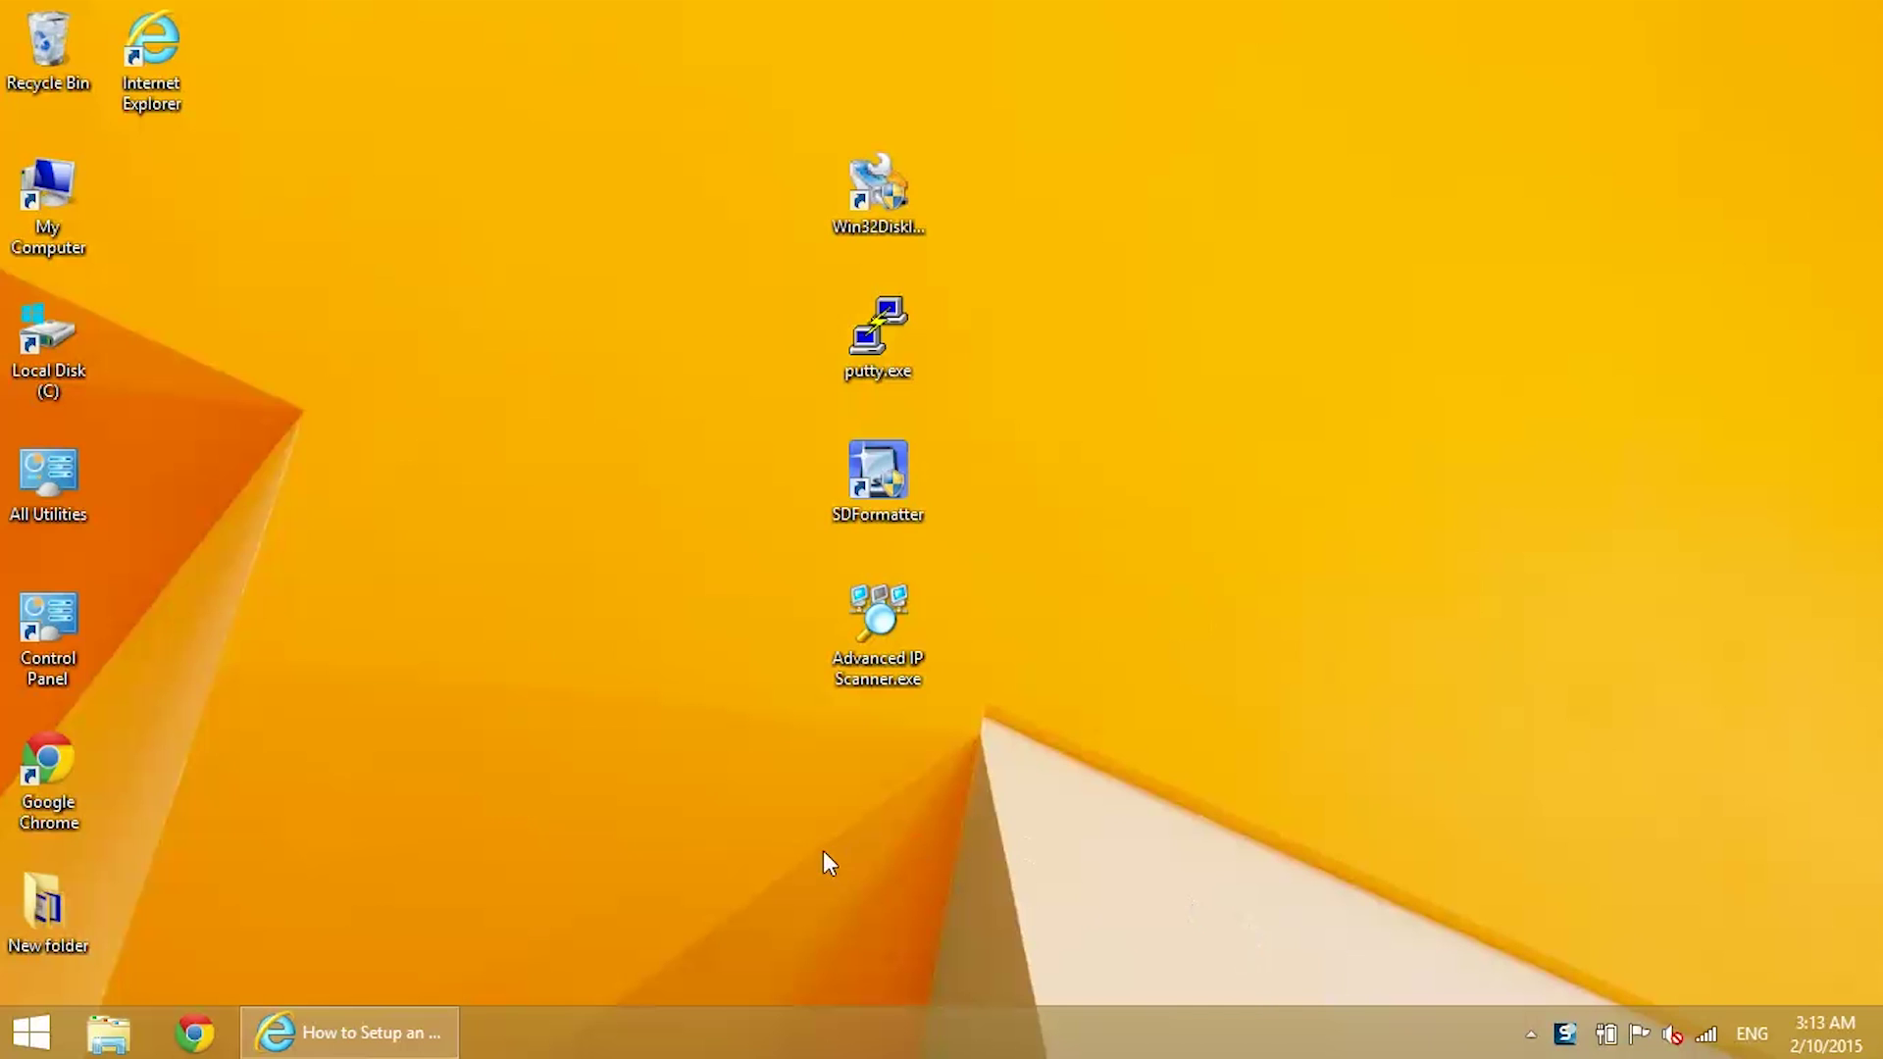
Return to the Circuit Basics tutorial and follow its supported-screens link at the Waveshare 3.2" paragraph
click(383, 1035)
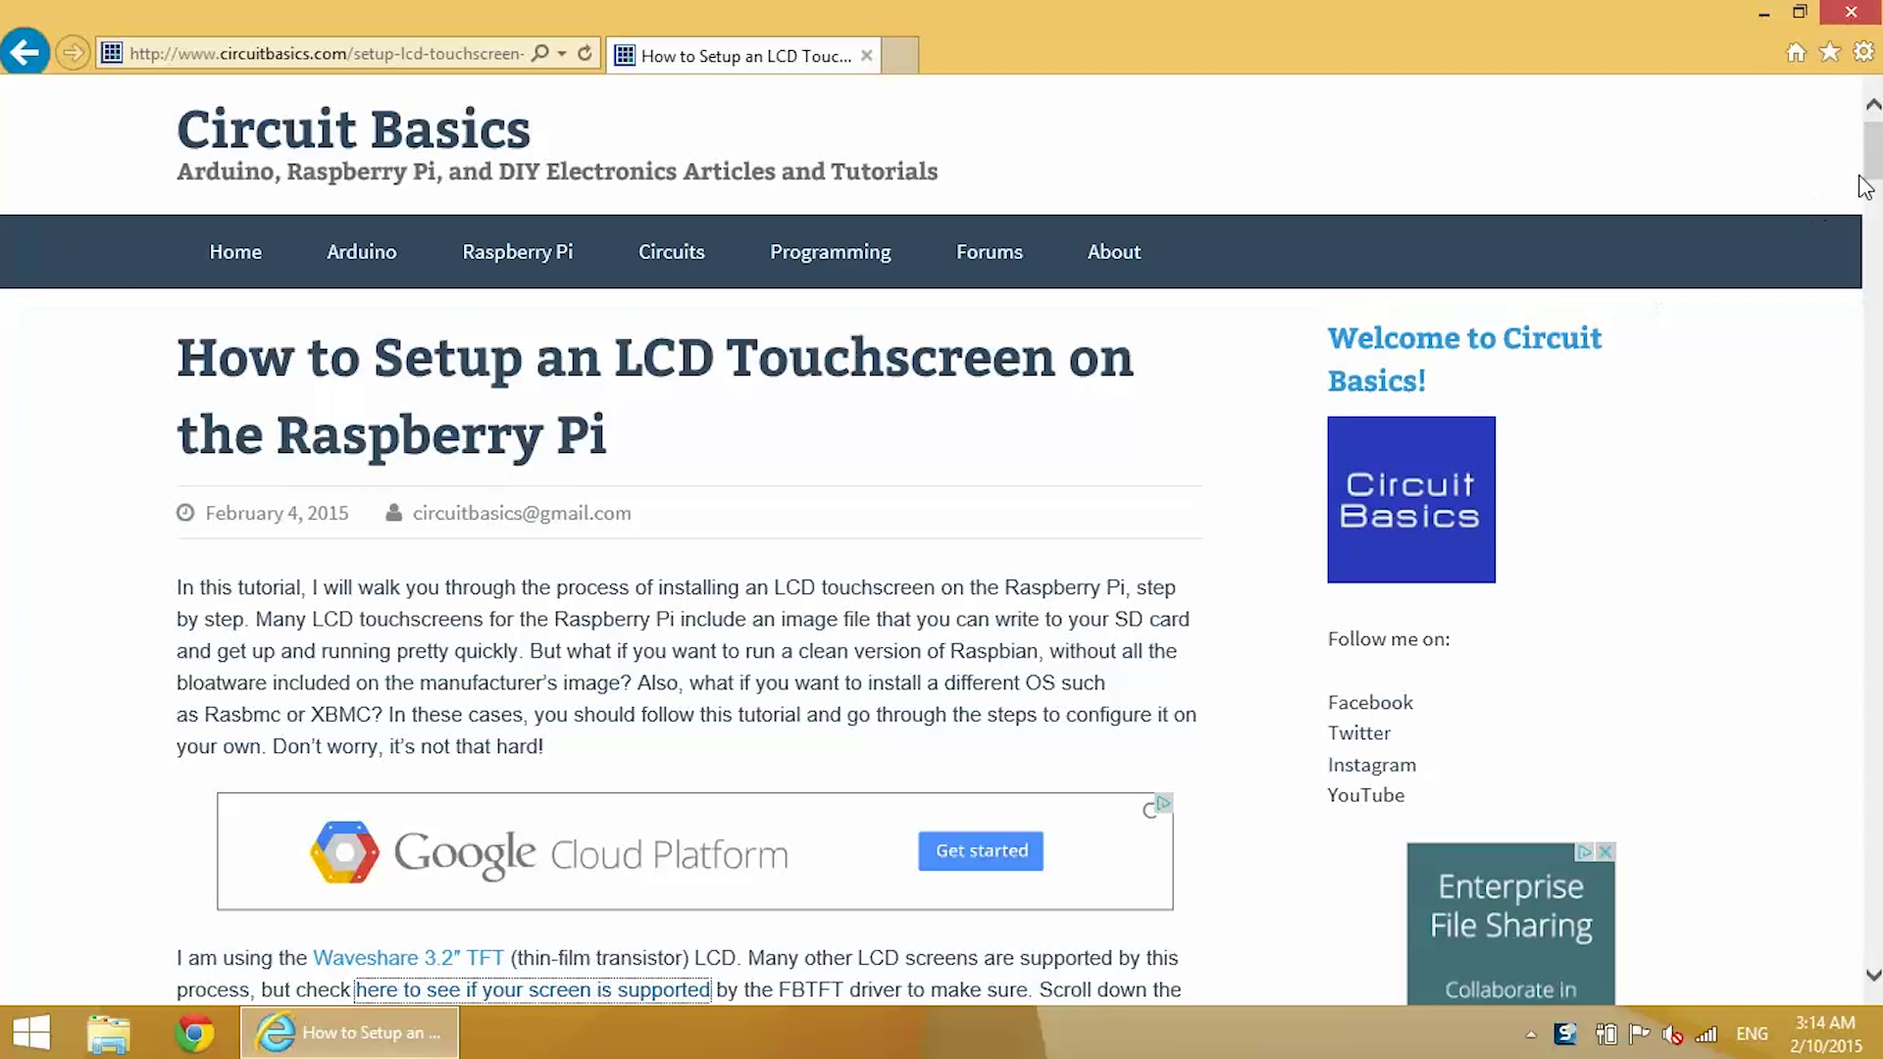
drag(1874, 182, 1874, 236)
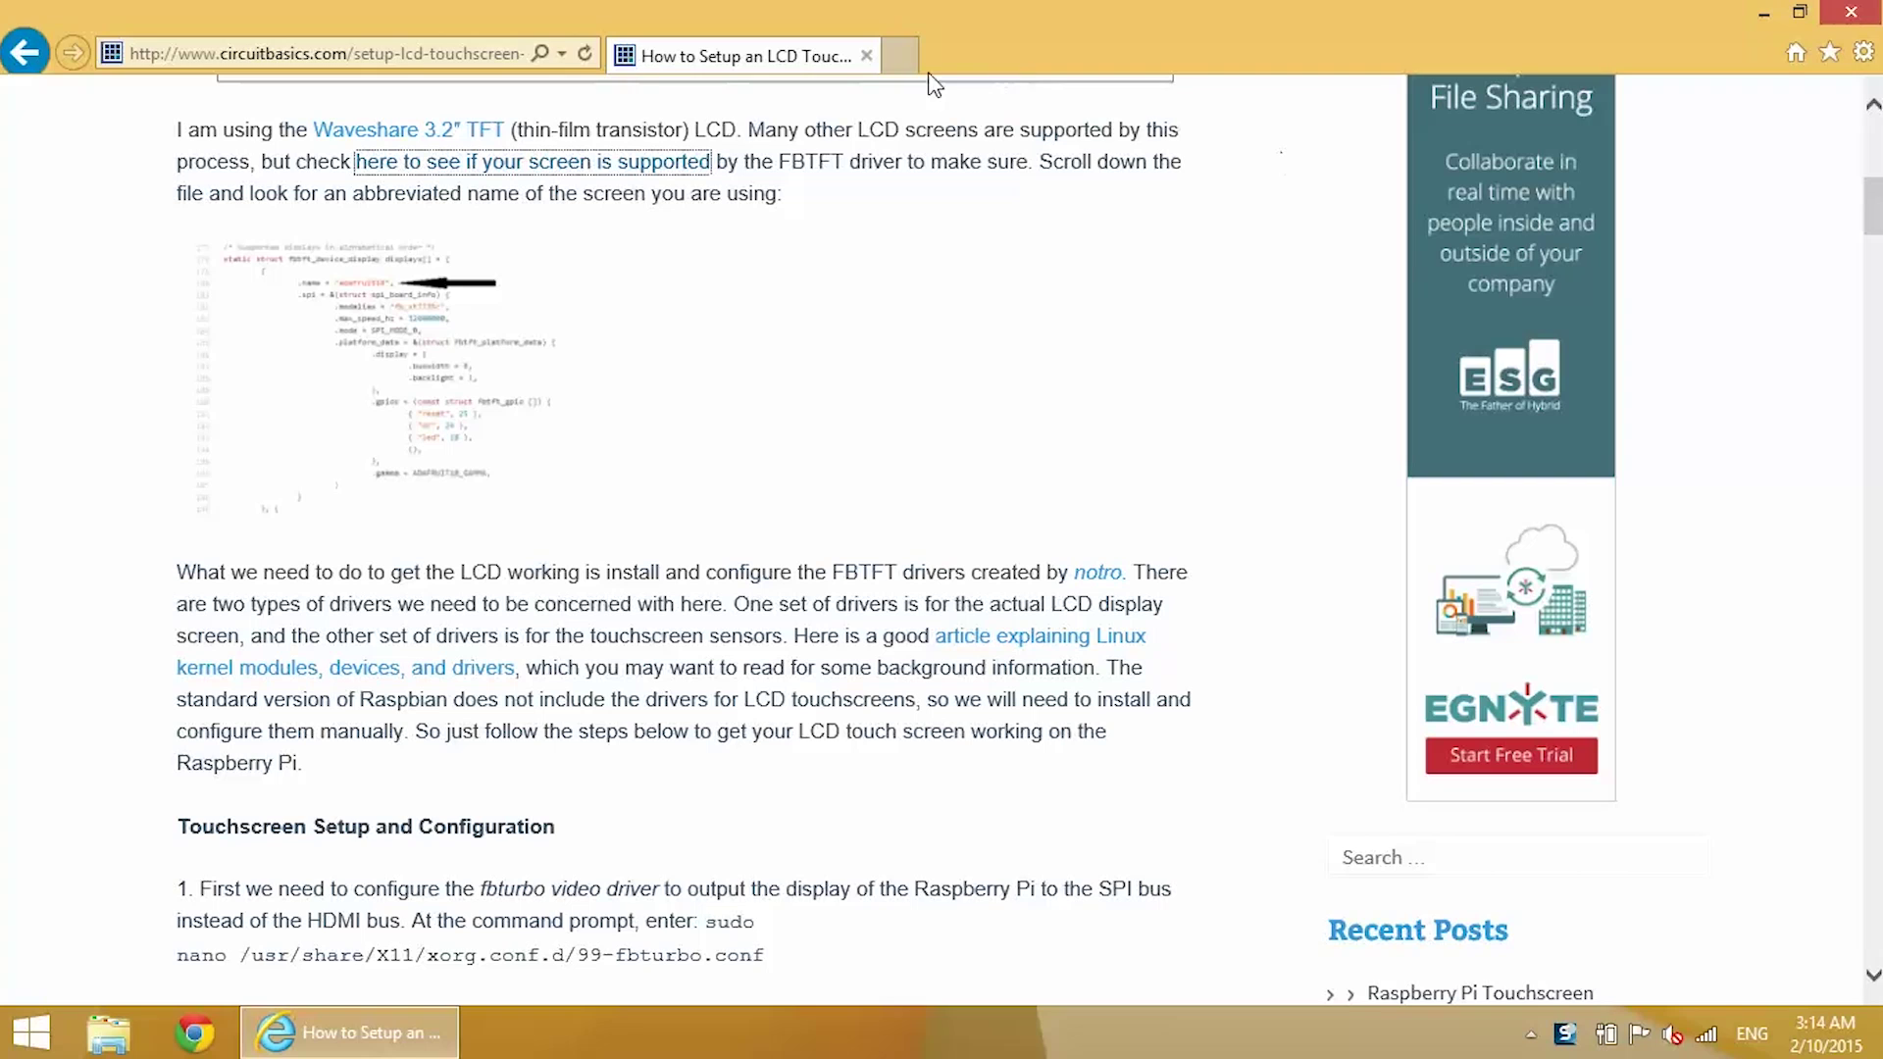
click(673, 163)
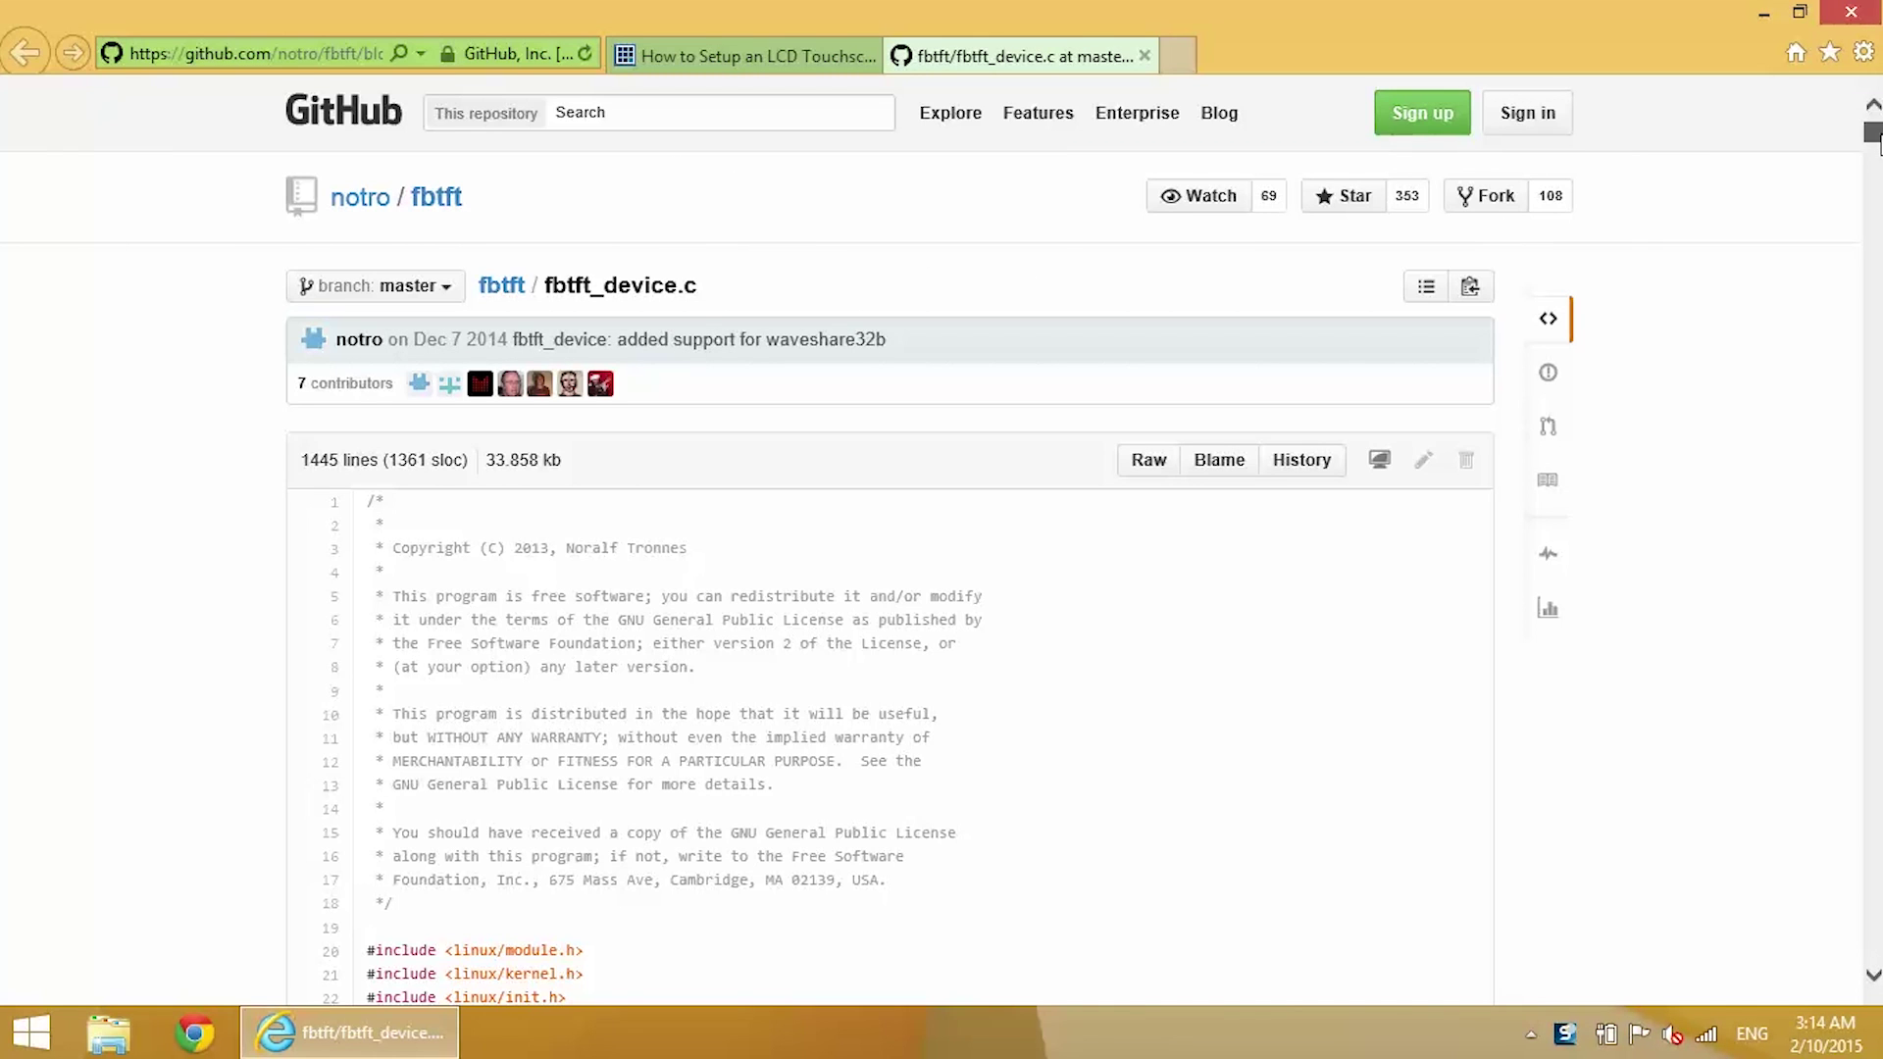
Scan fbtft_device.c's supported displays down to waveshare32b, then close the GitHub tab and minimise the browser
drag(1875, 142, 1875, 250)
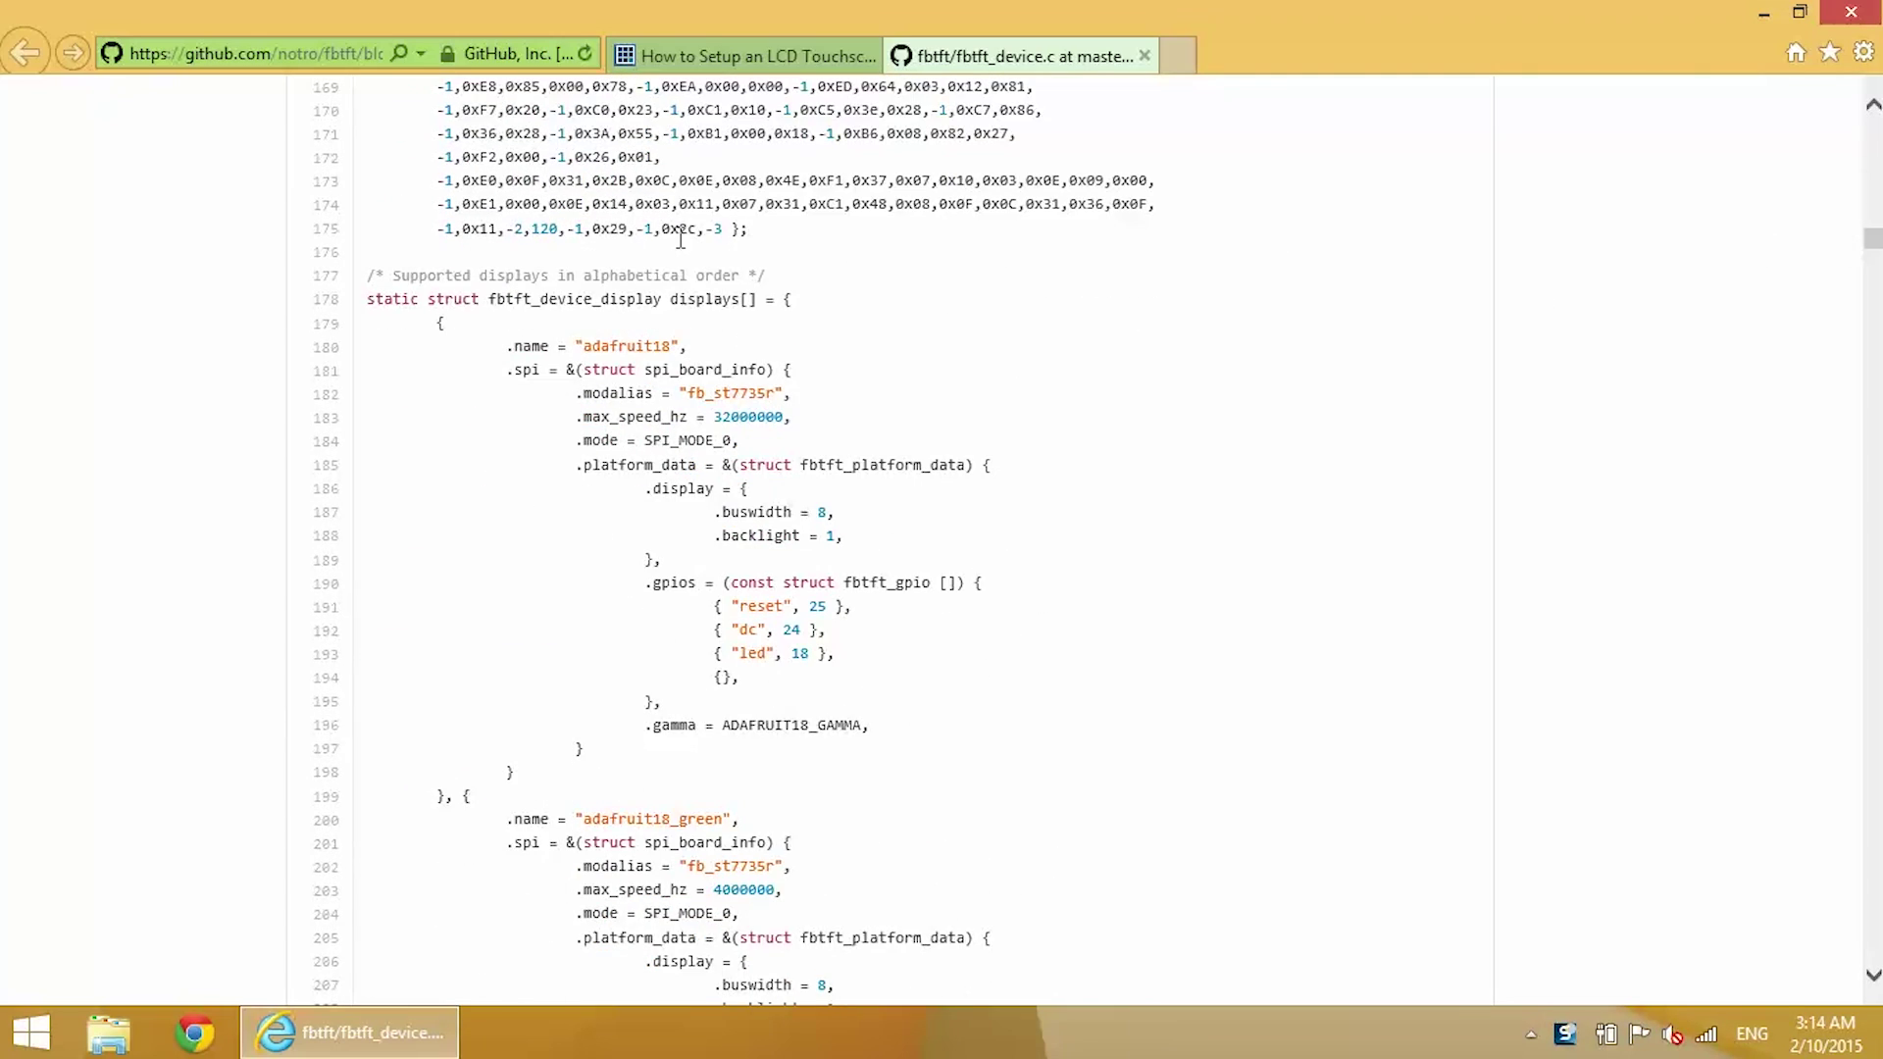
drag(392, 276, 747, 285)
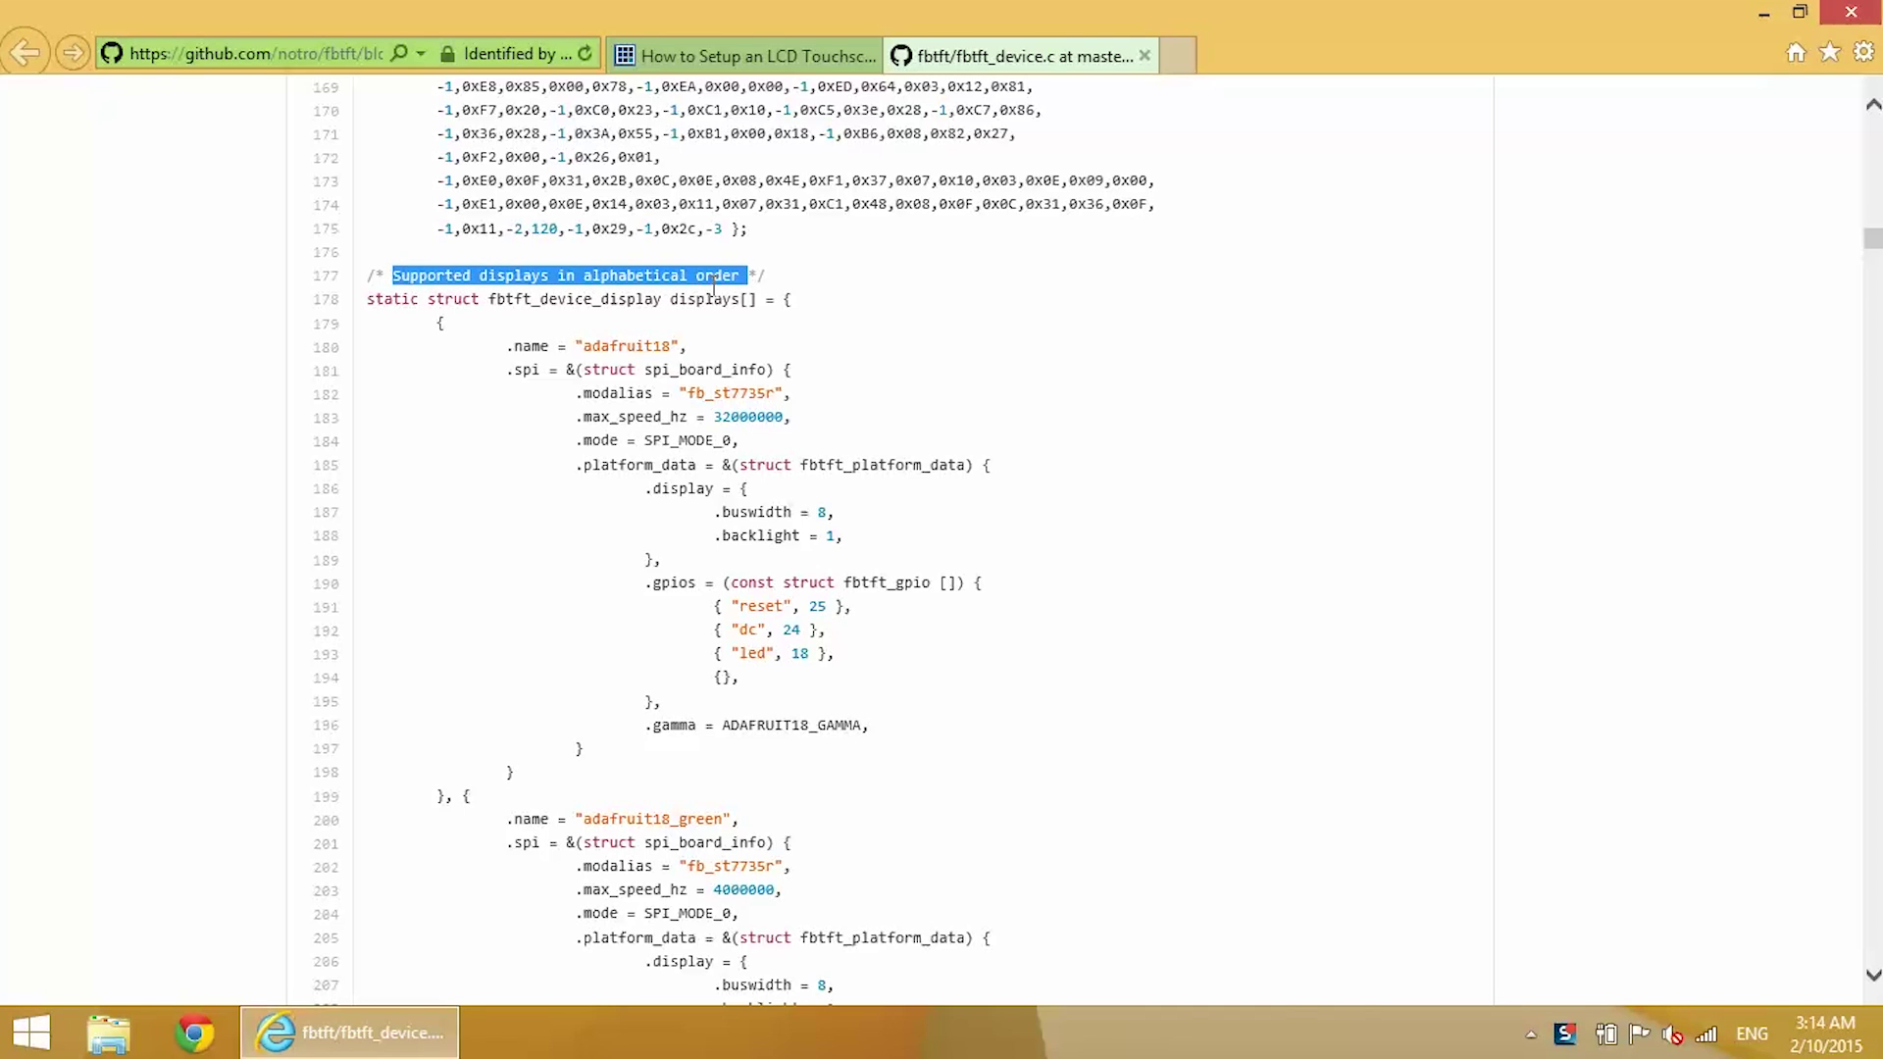
click(930, 353)
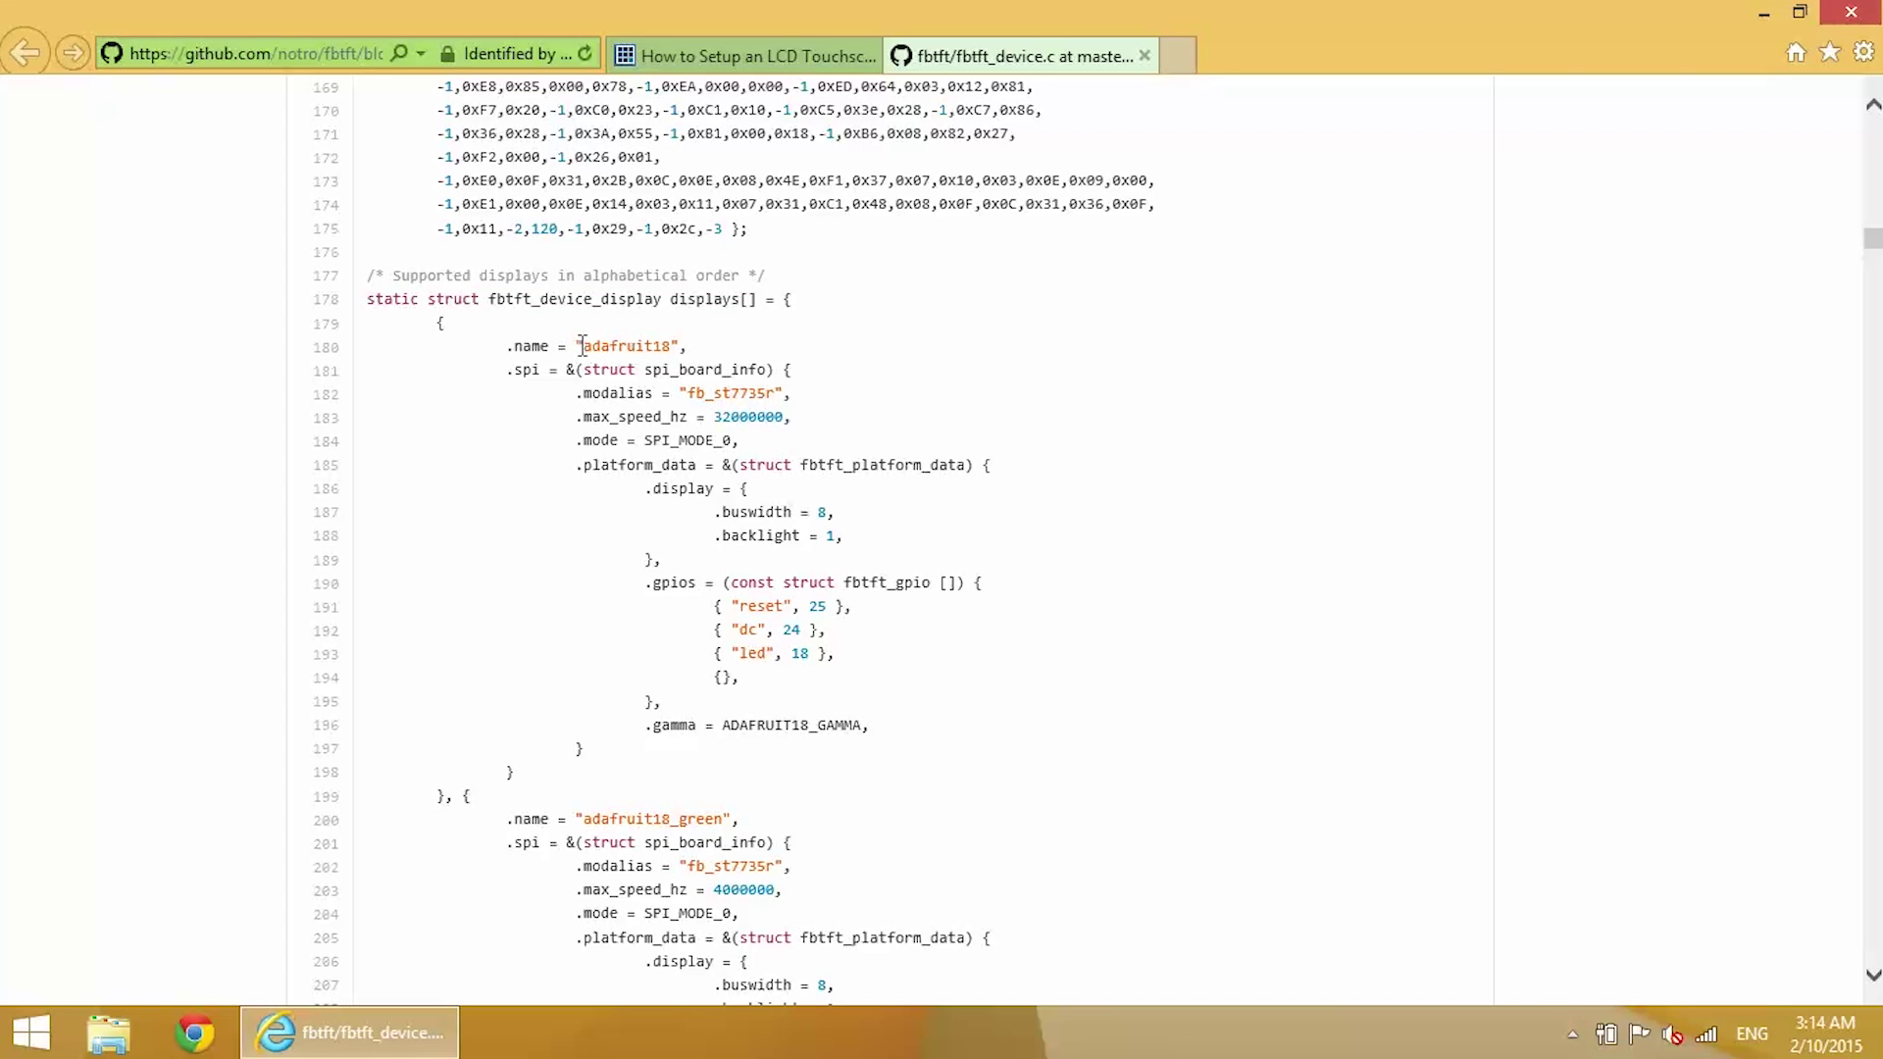
drag(582, 347, 666, 347)
drag(1873, 245, 1873, 713)
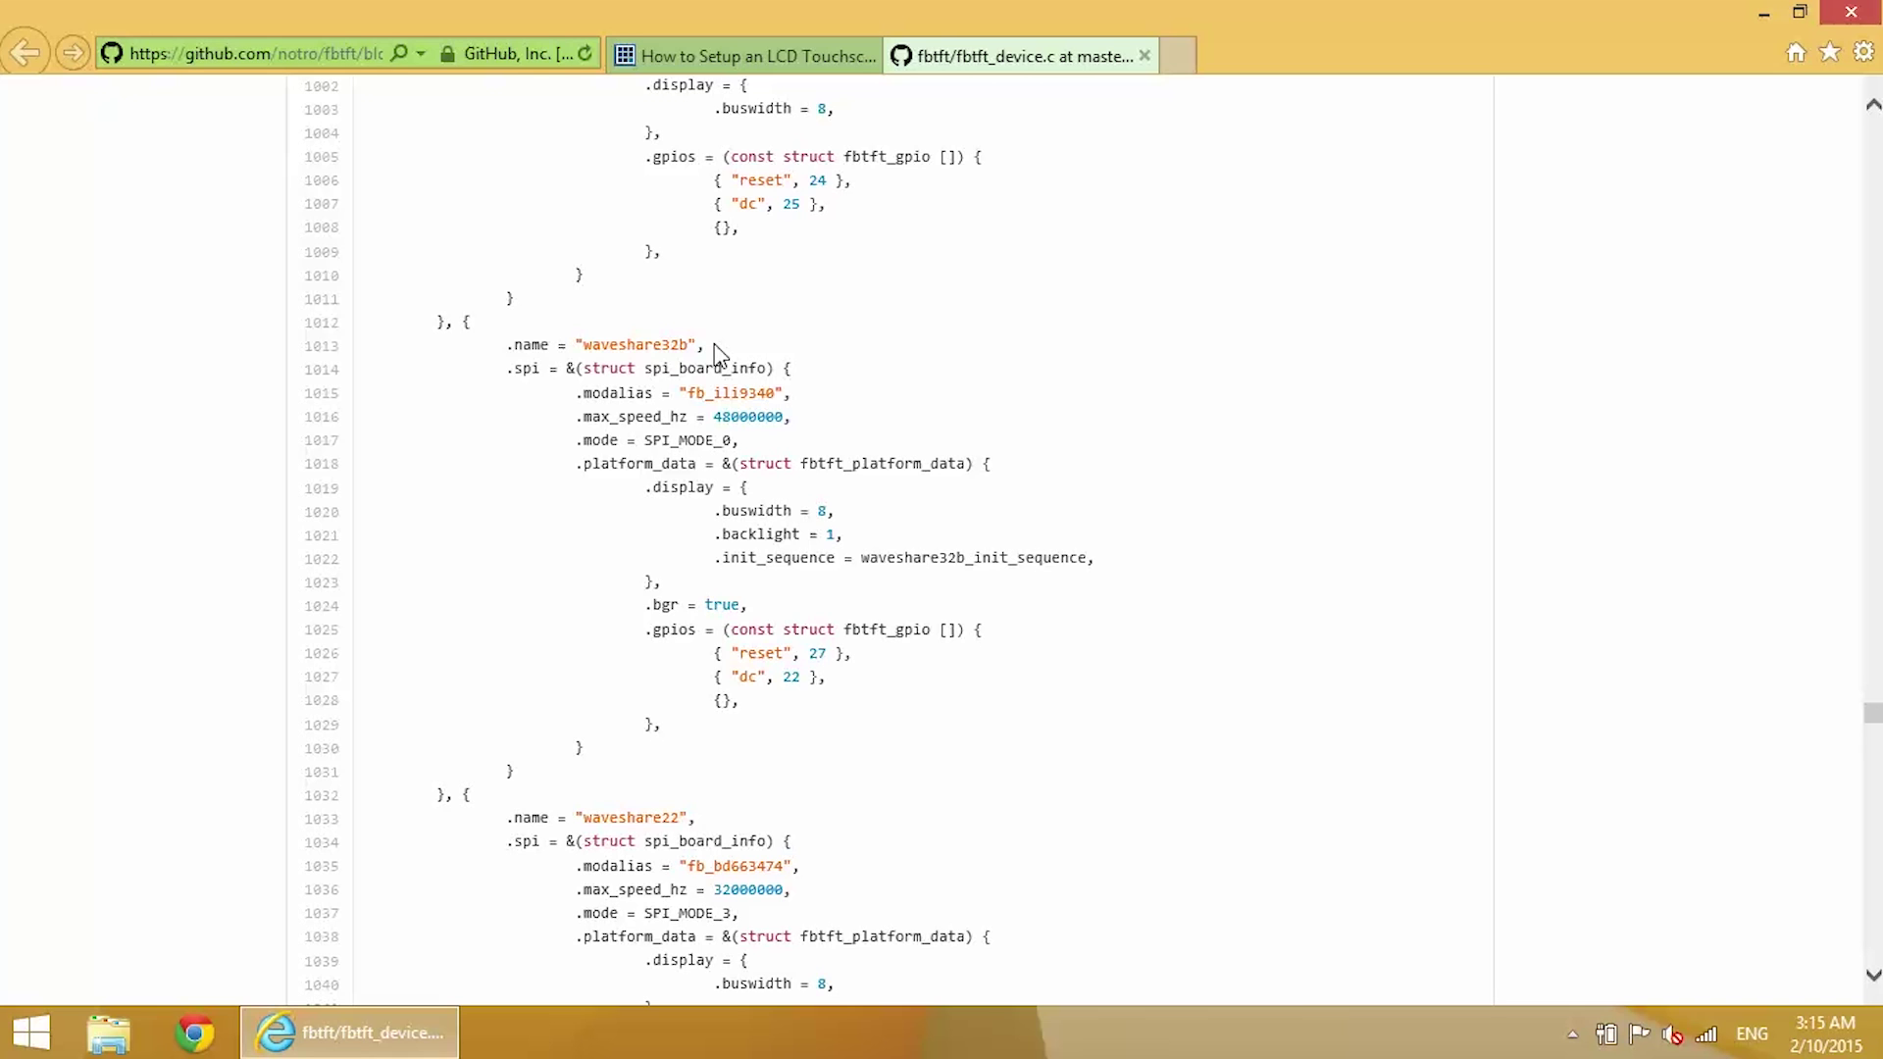
click(1142, 56)
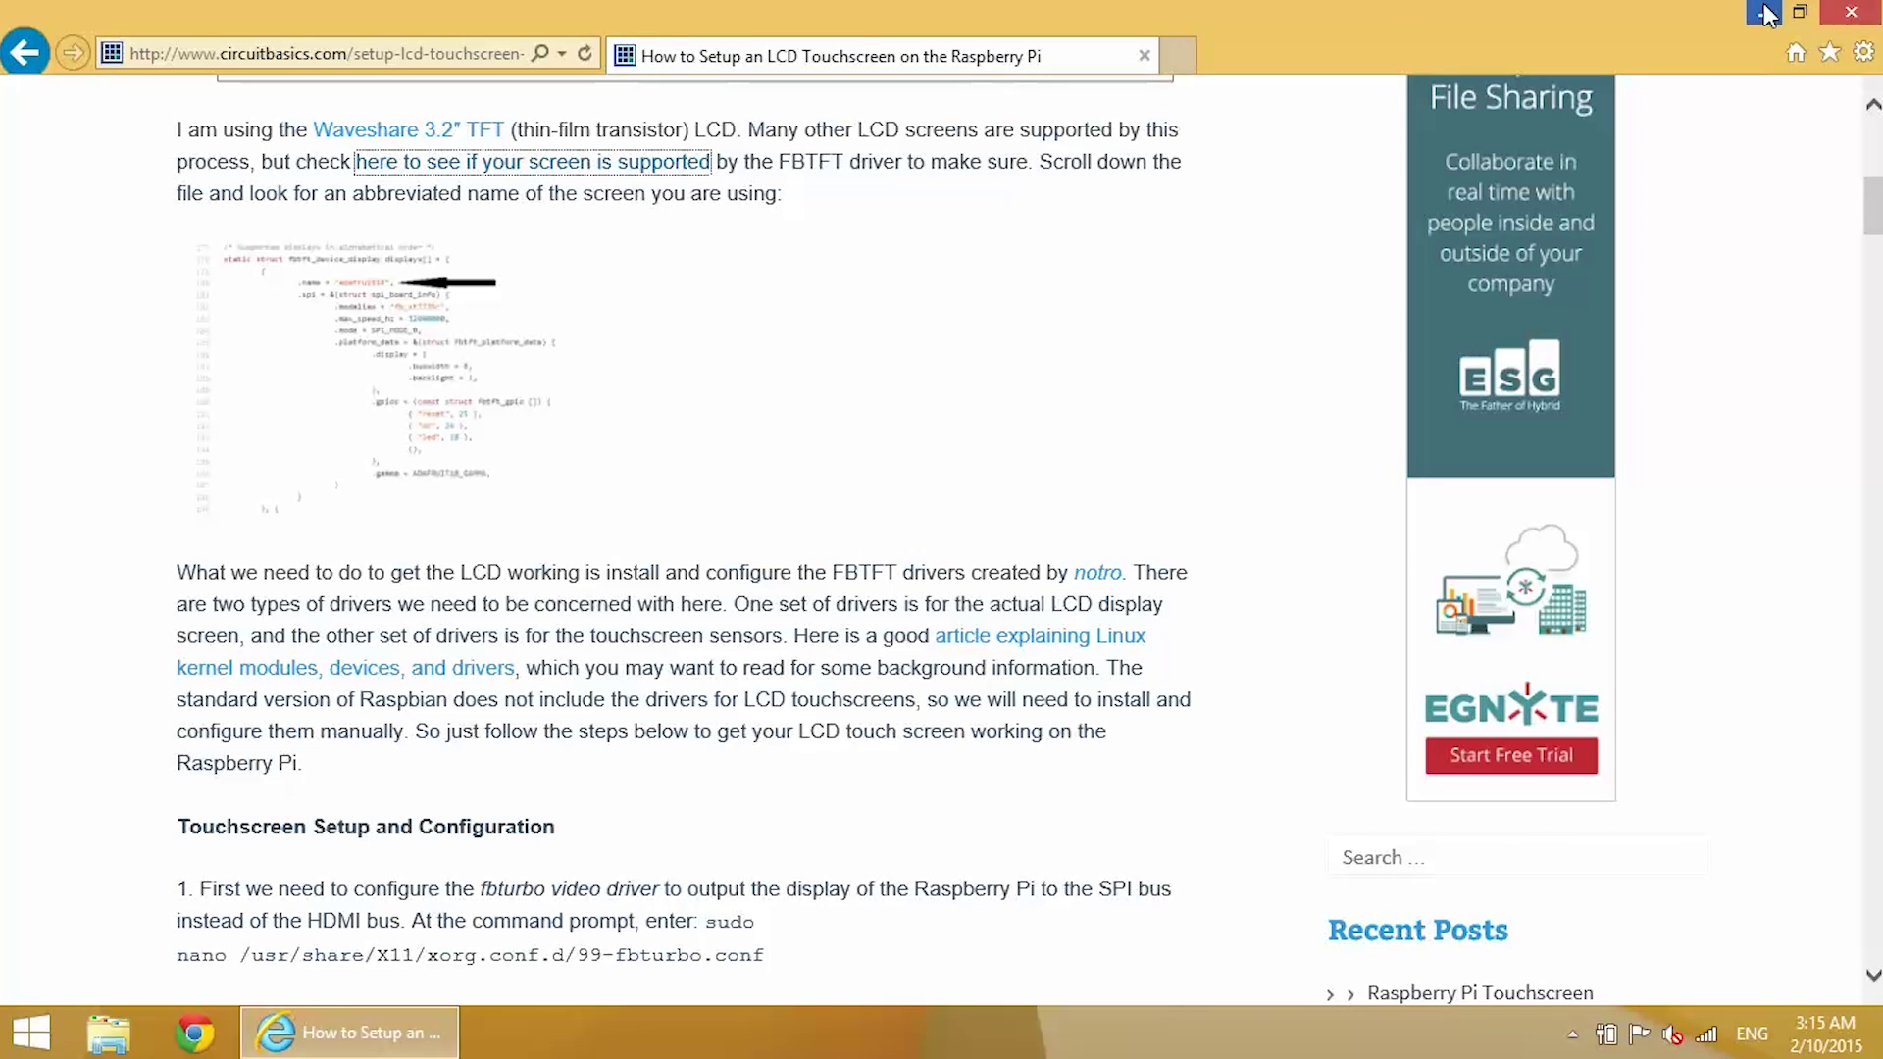
click(1765, 13)
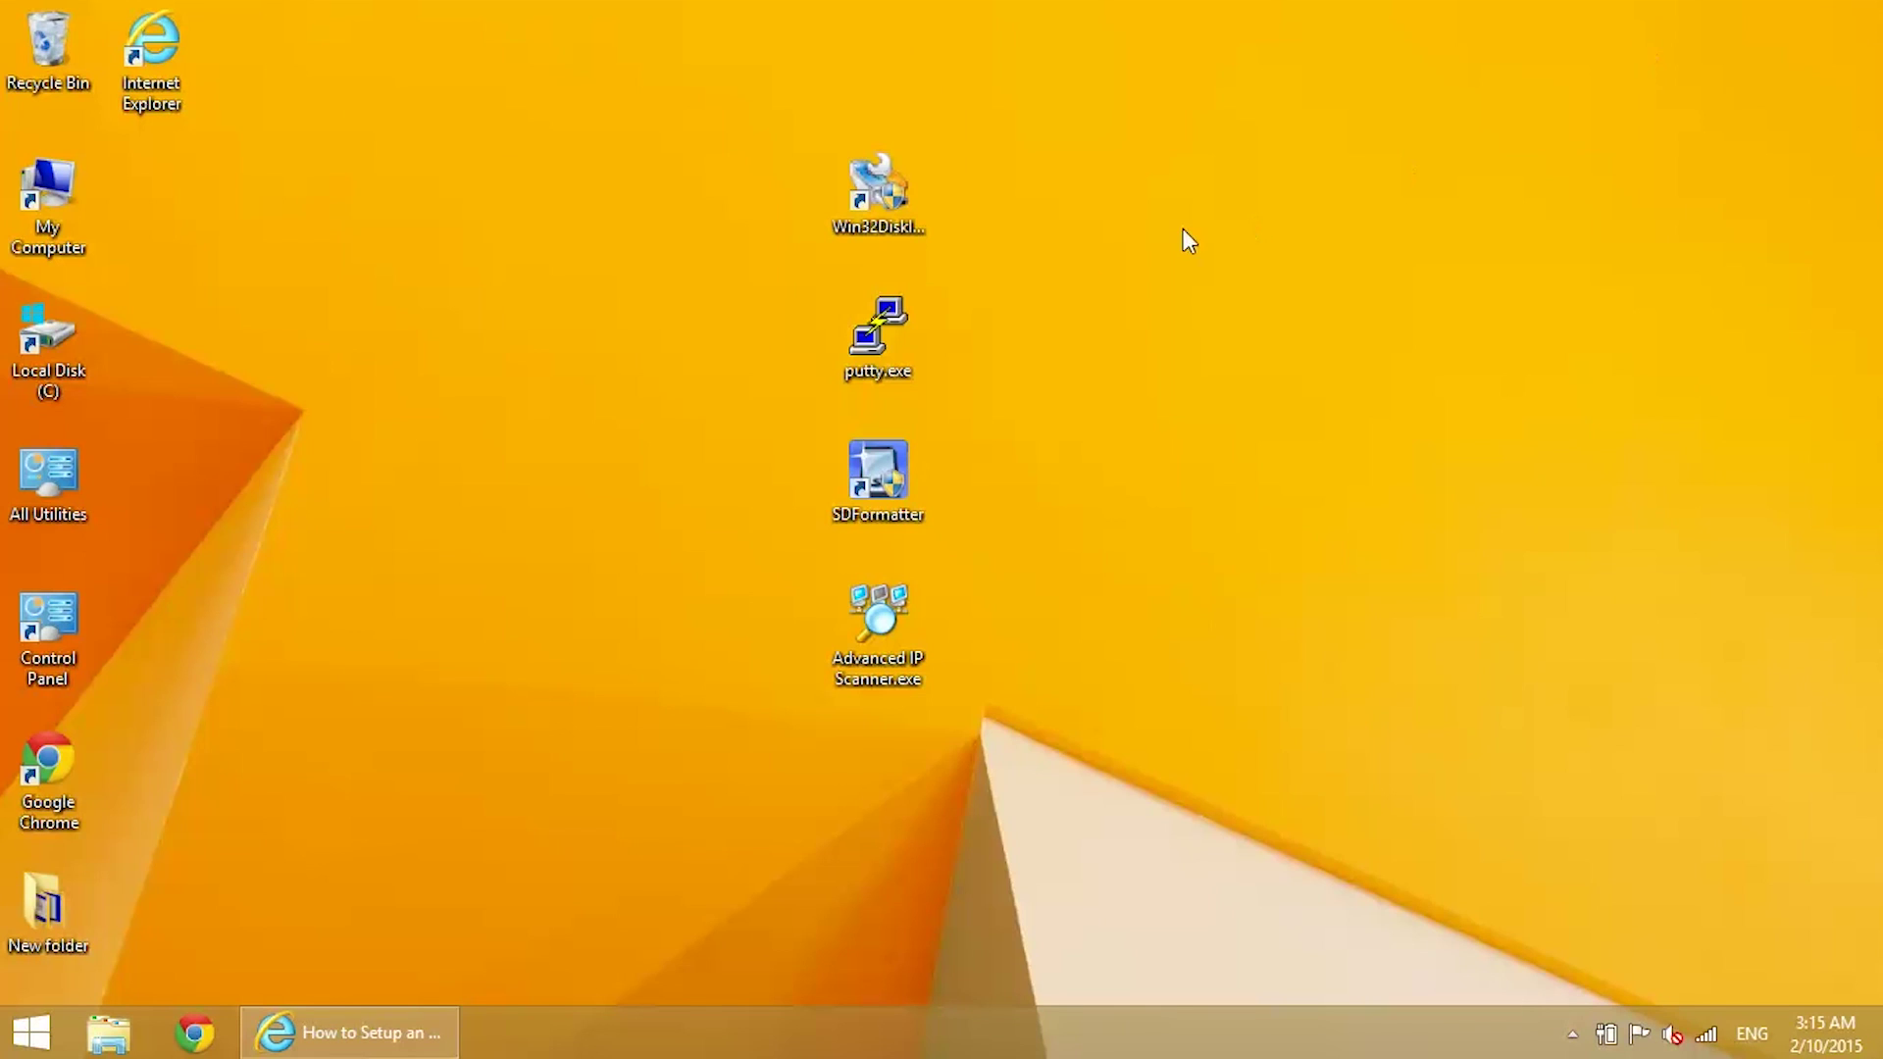
Launch PuTTY, connect to the saved 10.0.0.106 session and log in as pi with the password
click(916, 334)
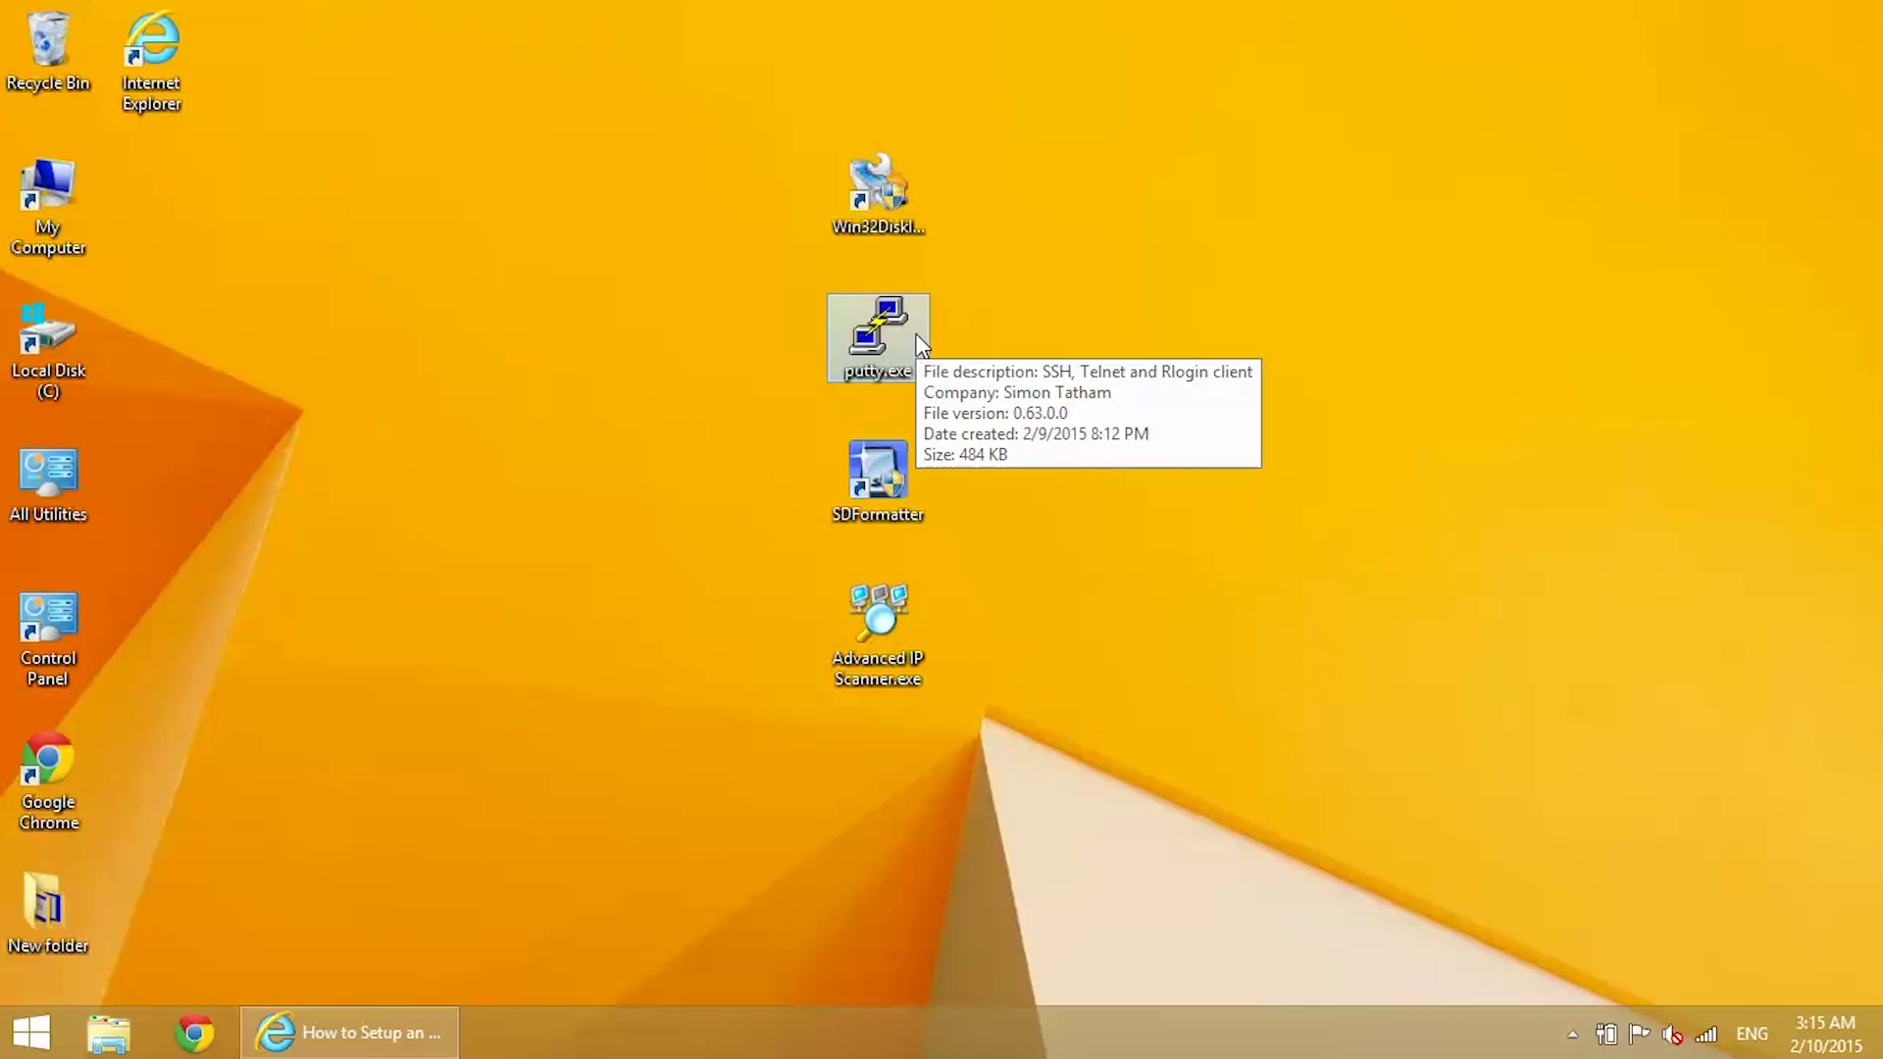
double_click(916, 334)
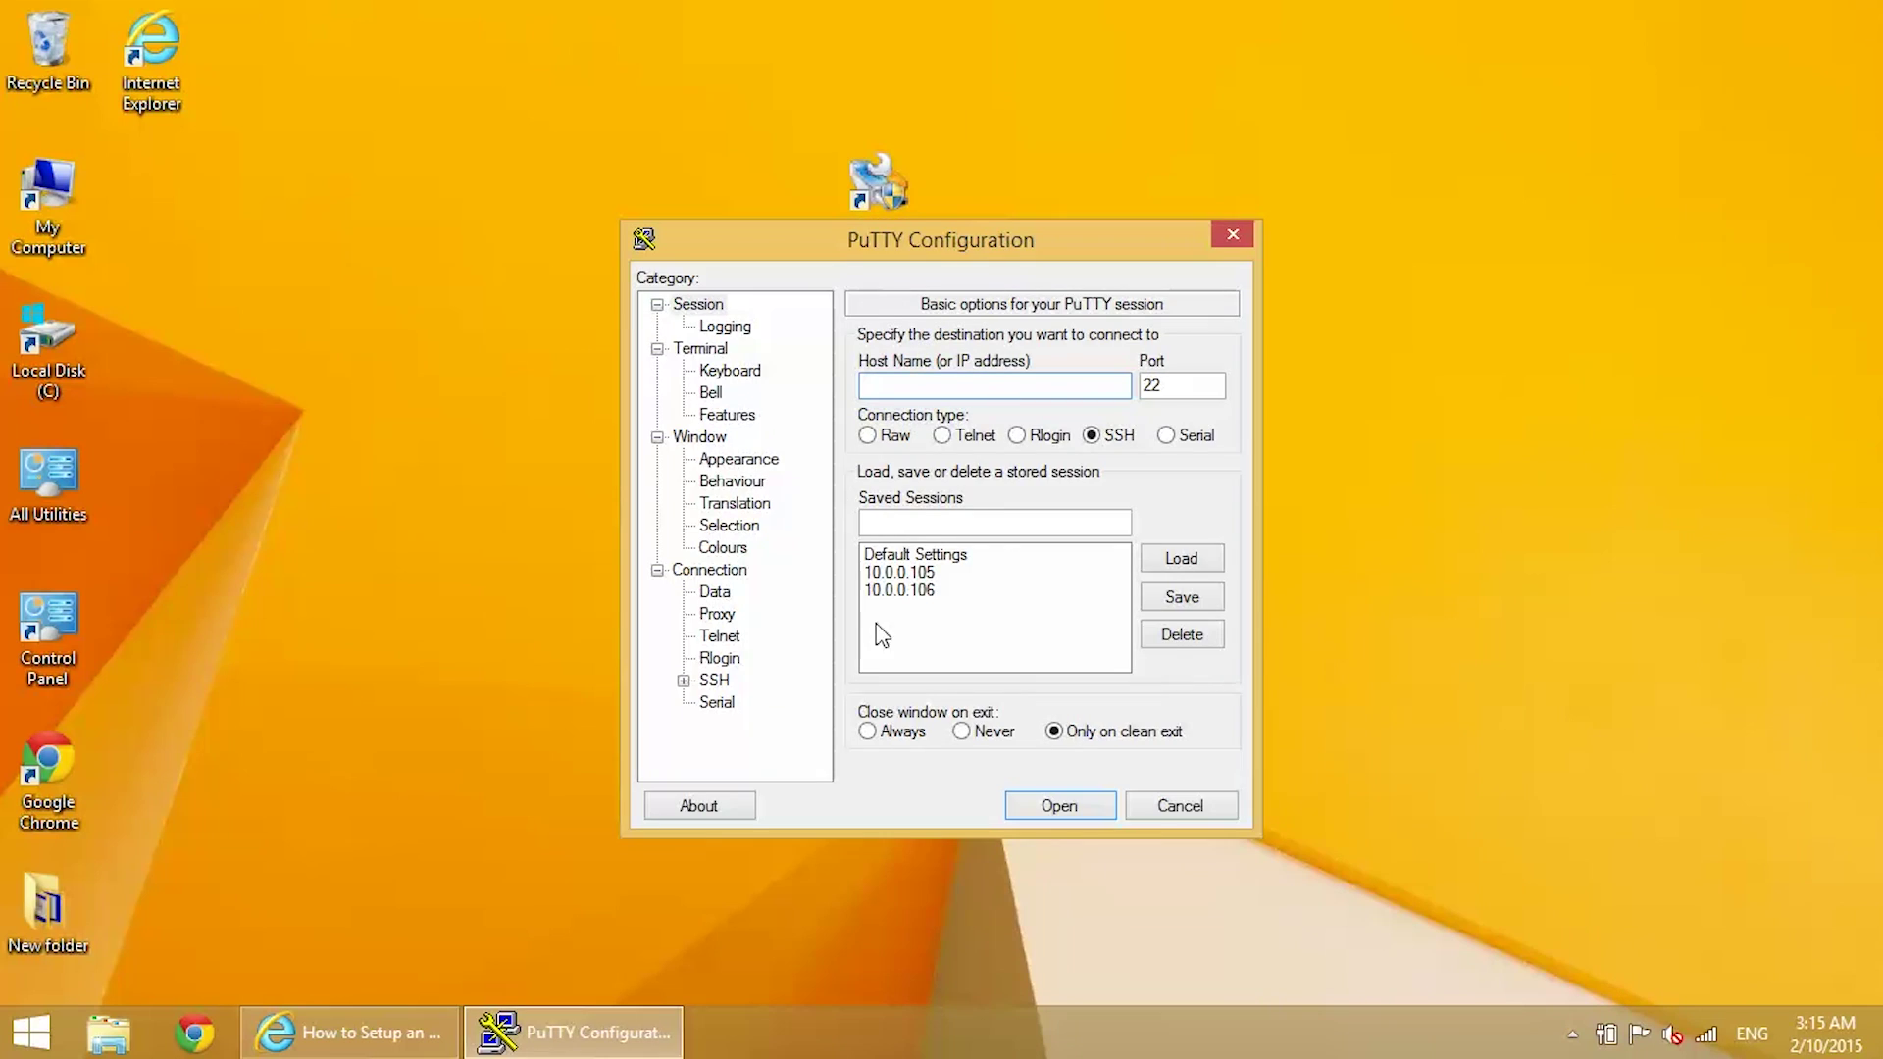
double_click(912, 590)
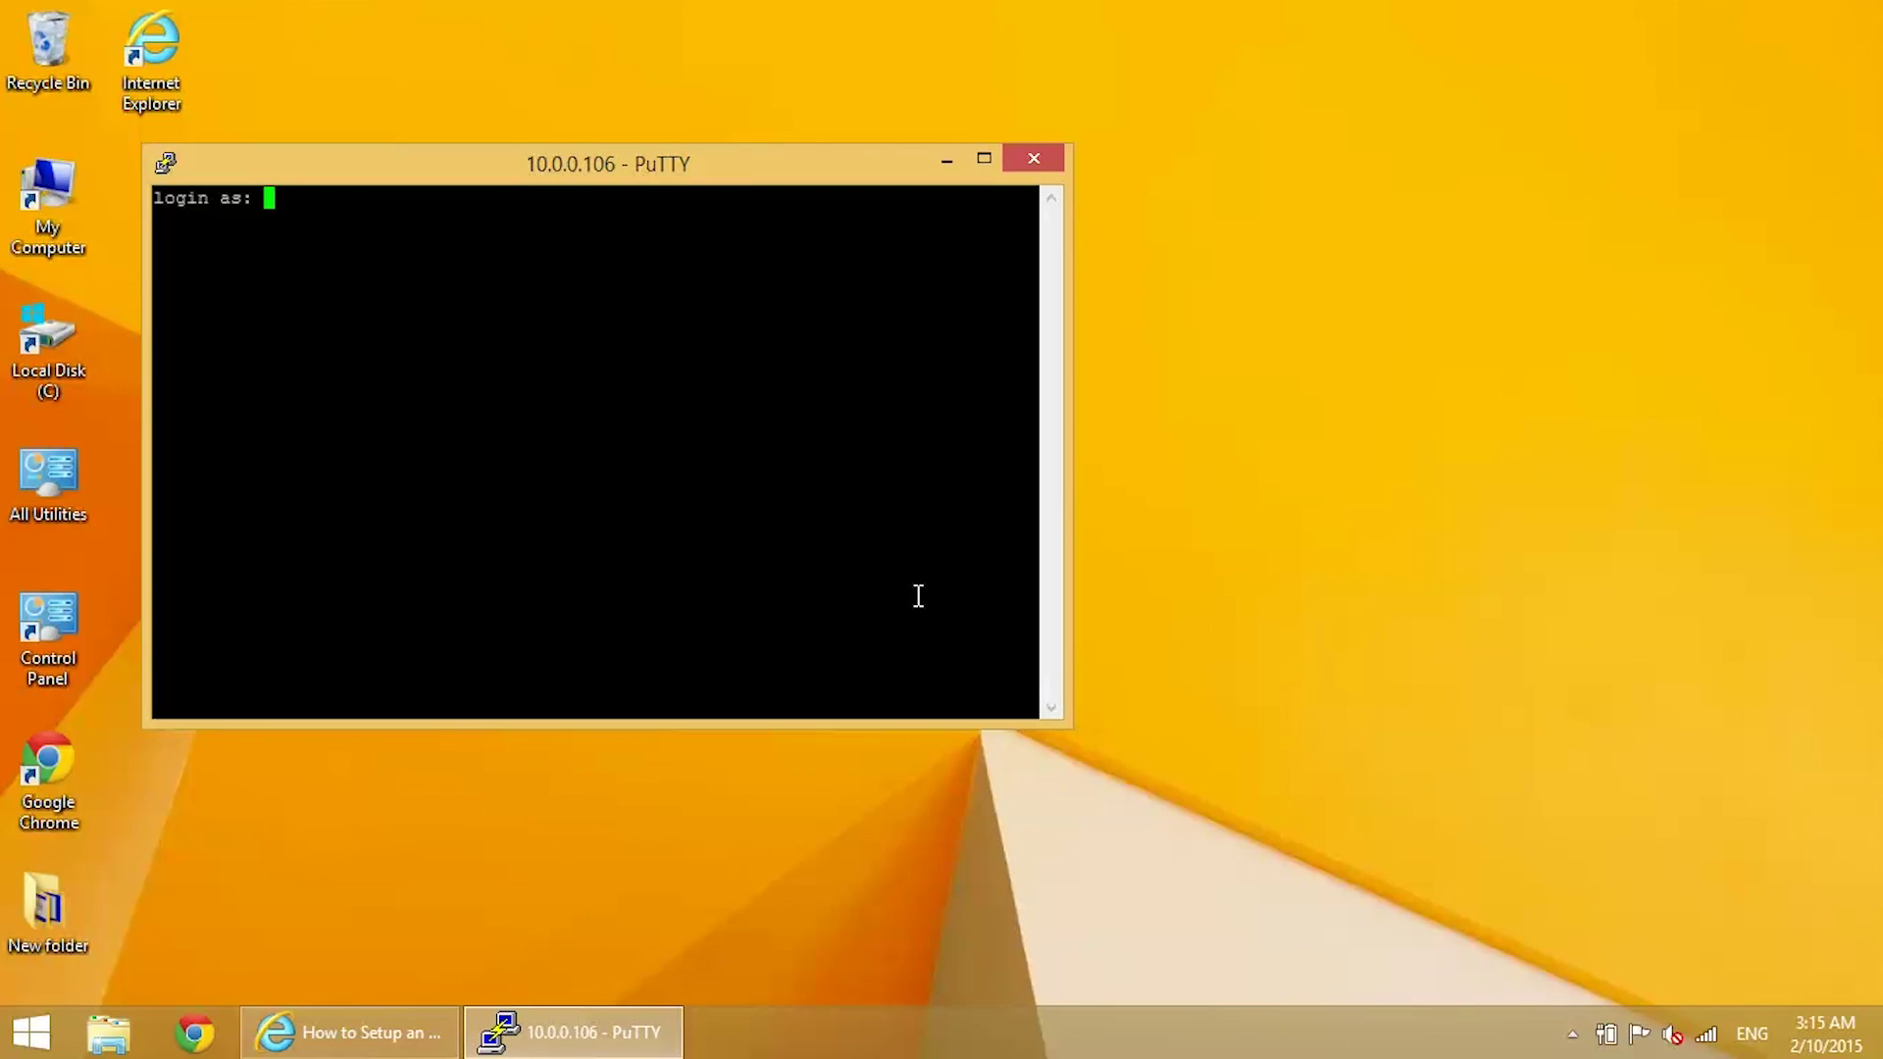
text(pi)
key(Return)
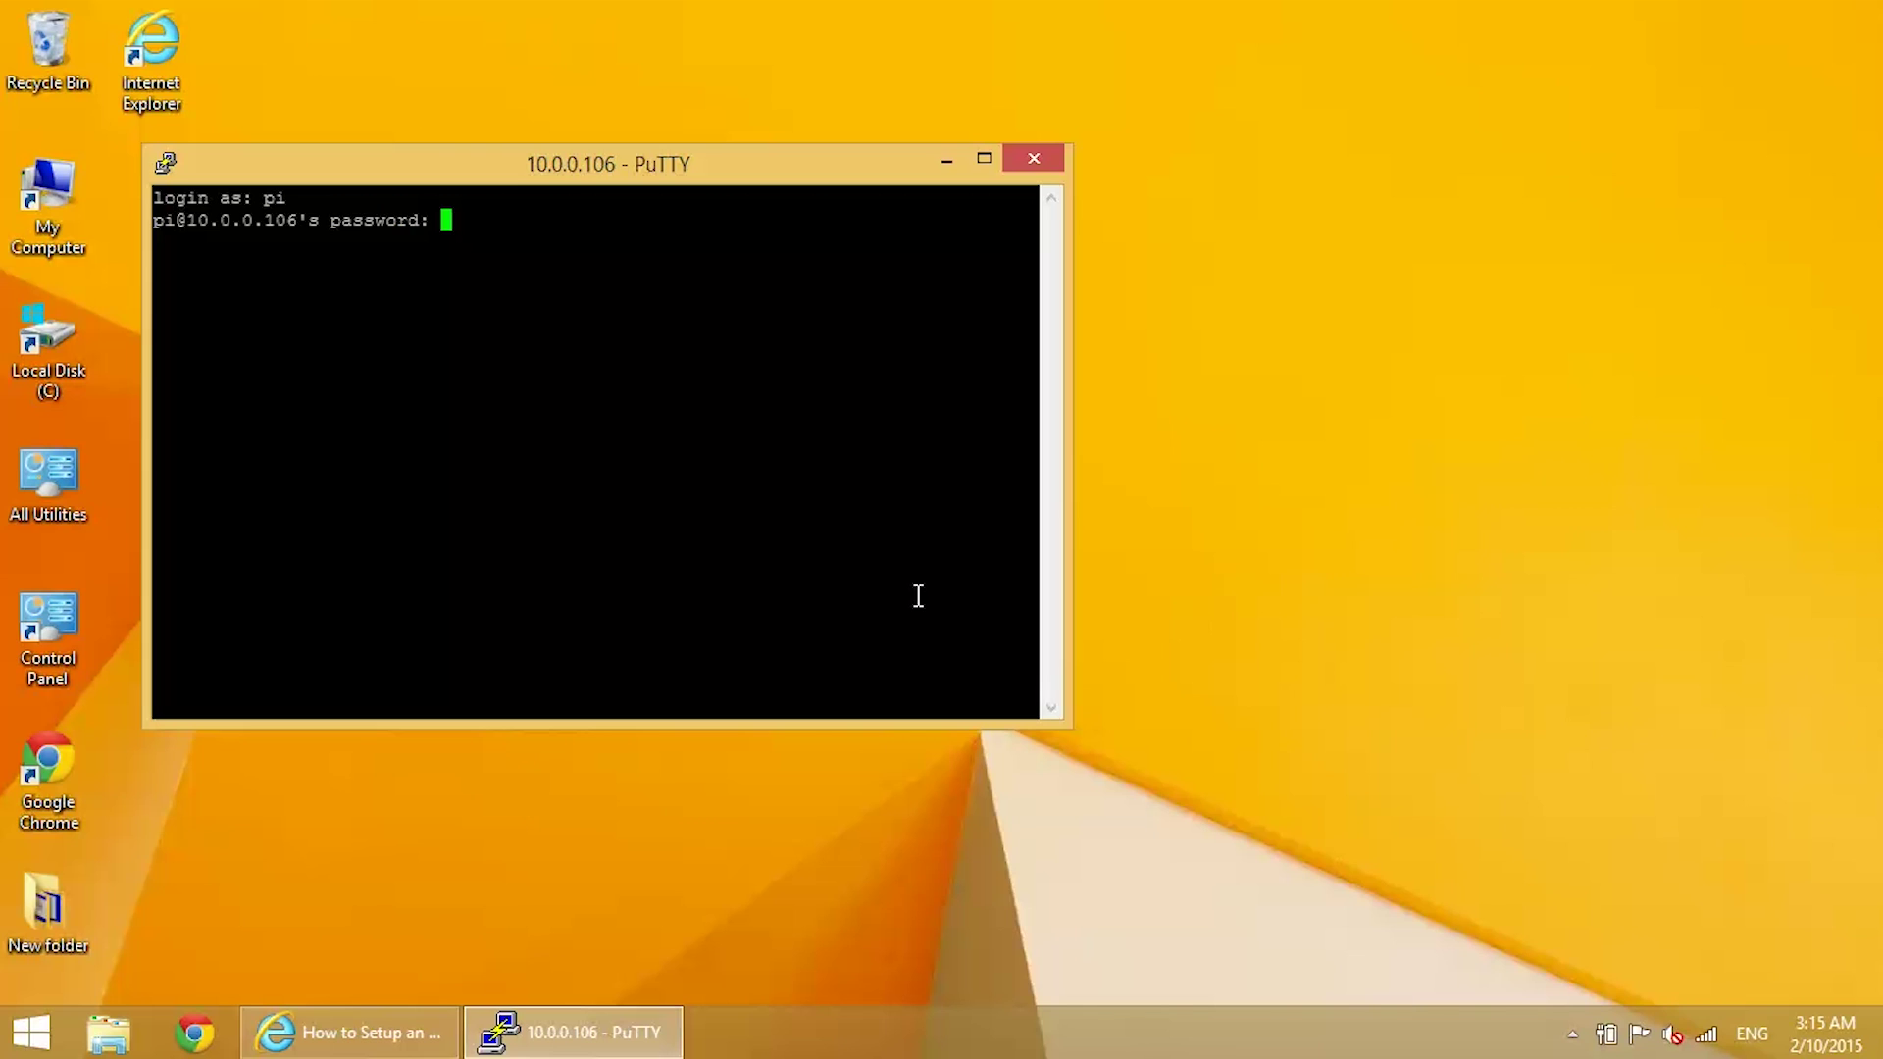
key(Return)
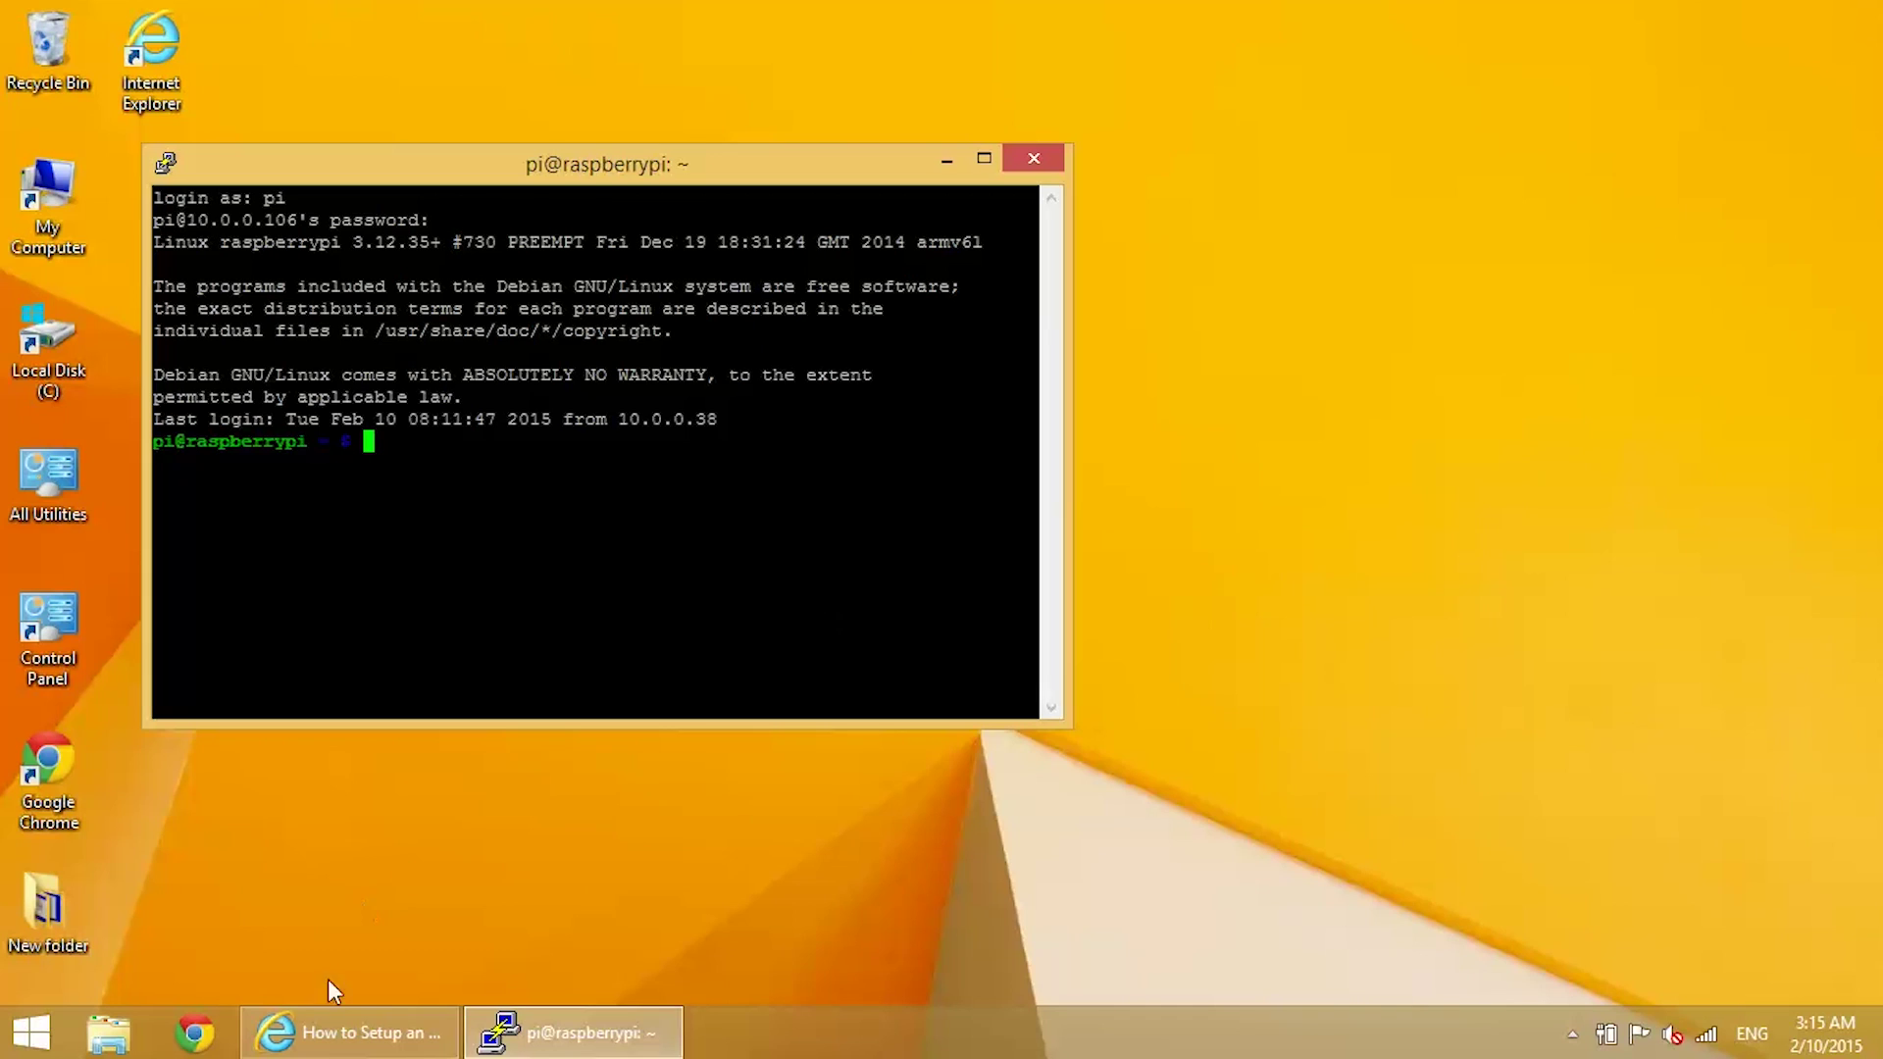
Copy the tutorial's 'sudo nano /usr/share/X11/xorg.conf.d/99-fbturbo.conf' command and return to the PuTTY terminal
click(348, 1031)
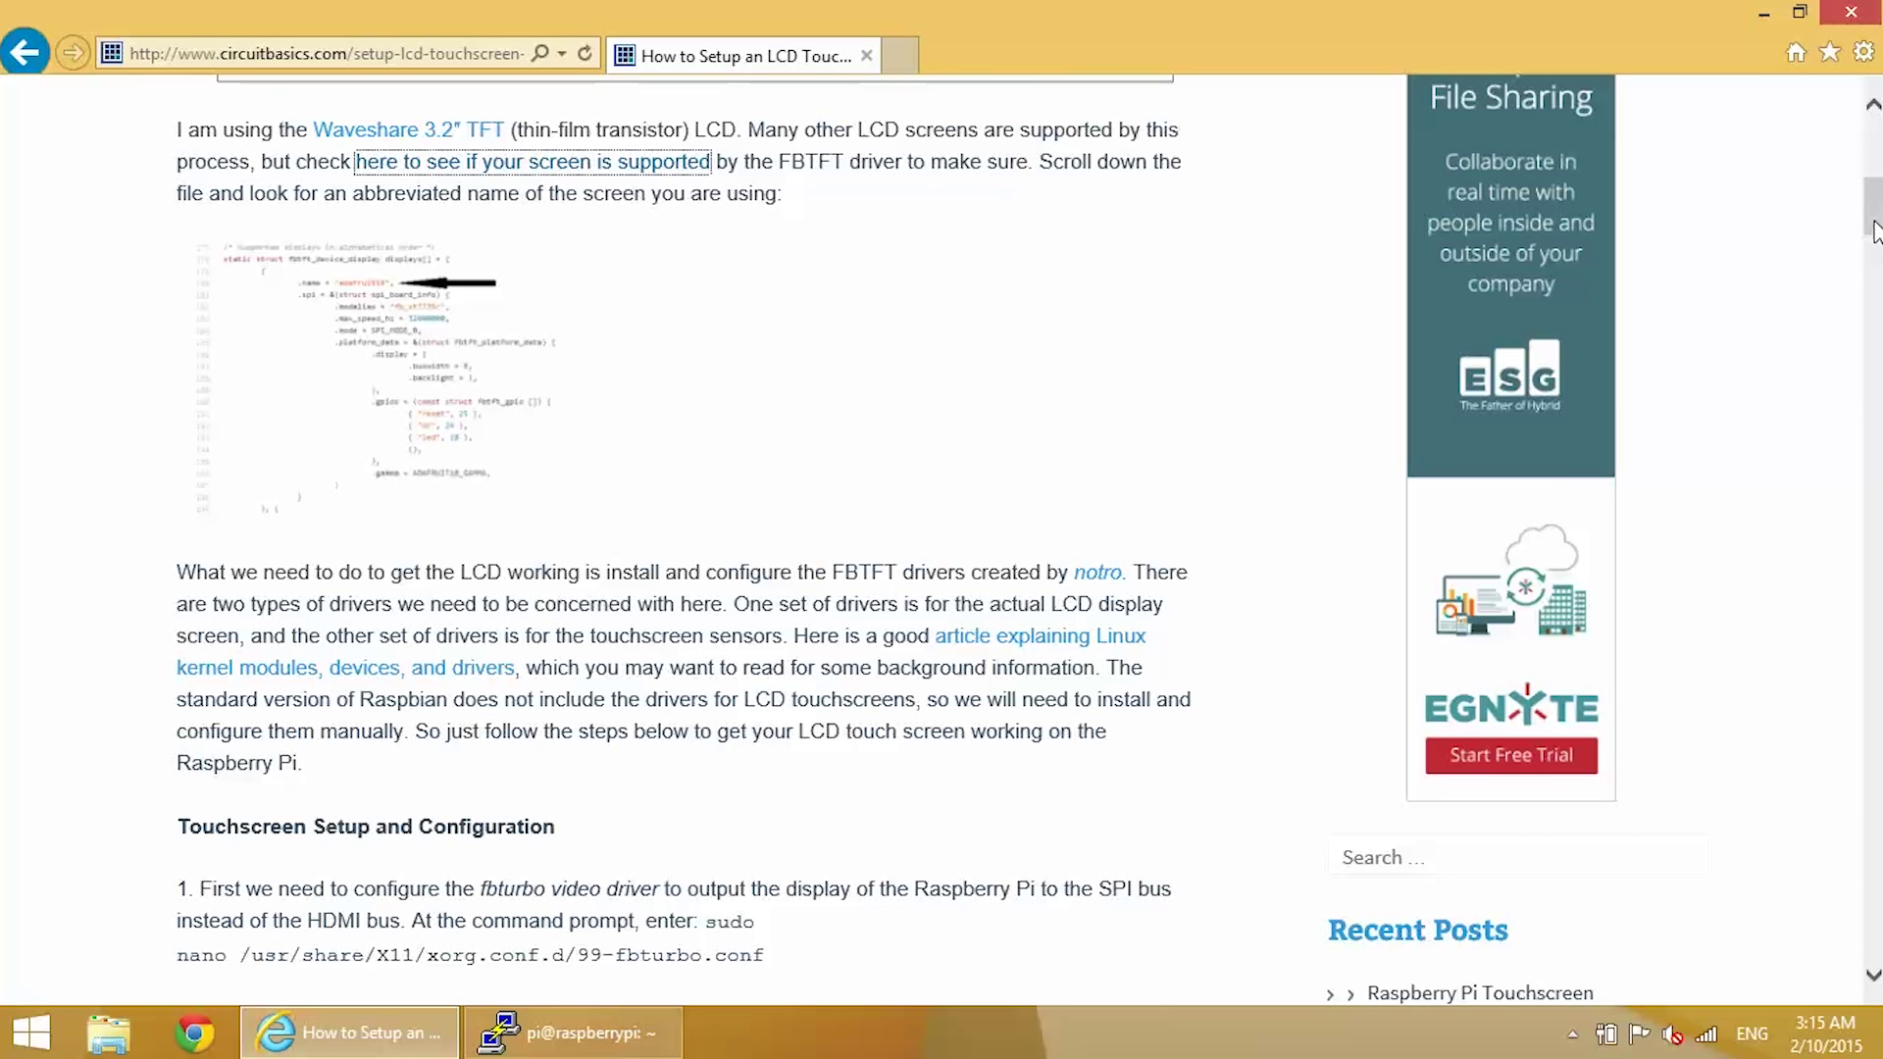
drag(1873, 235, 1874, 276)
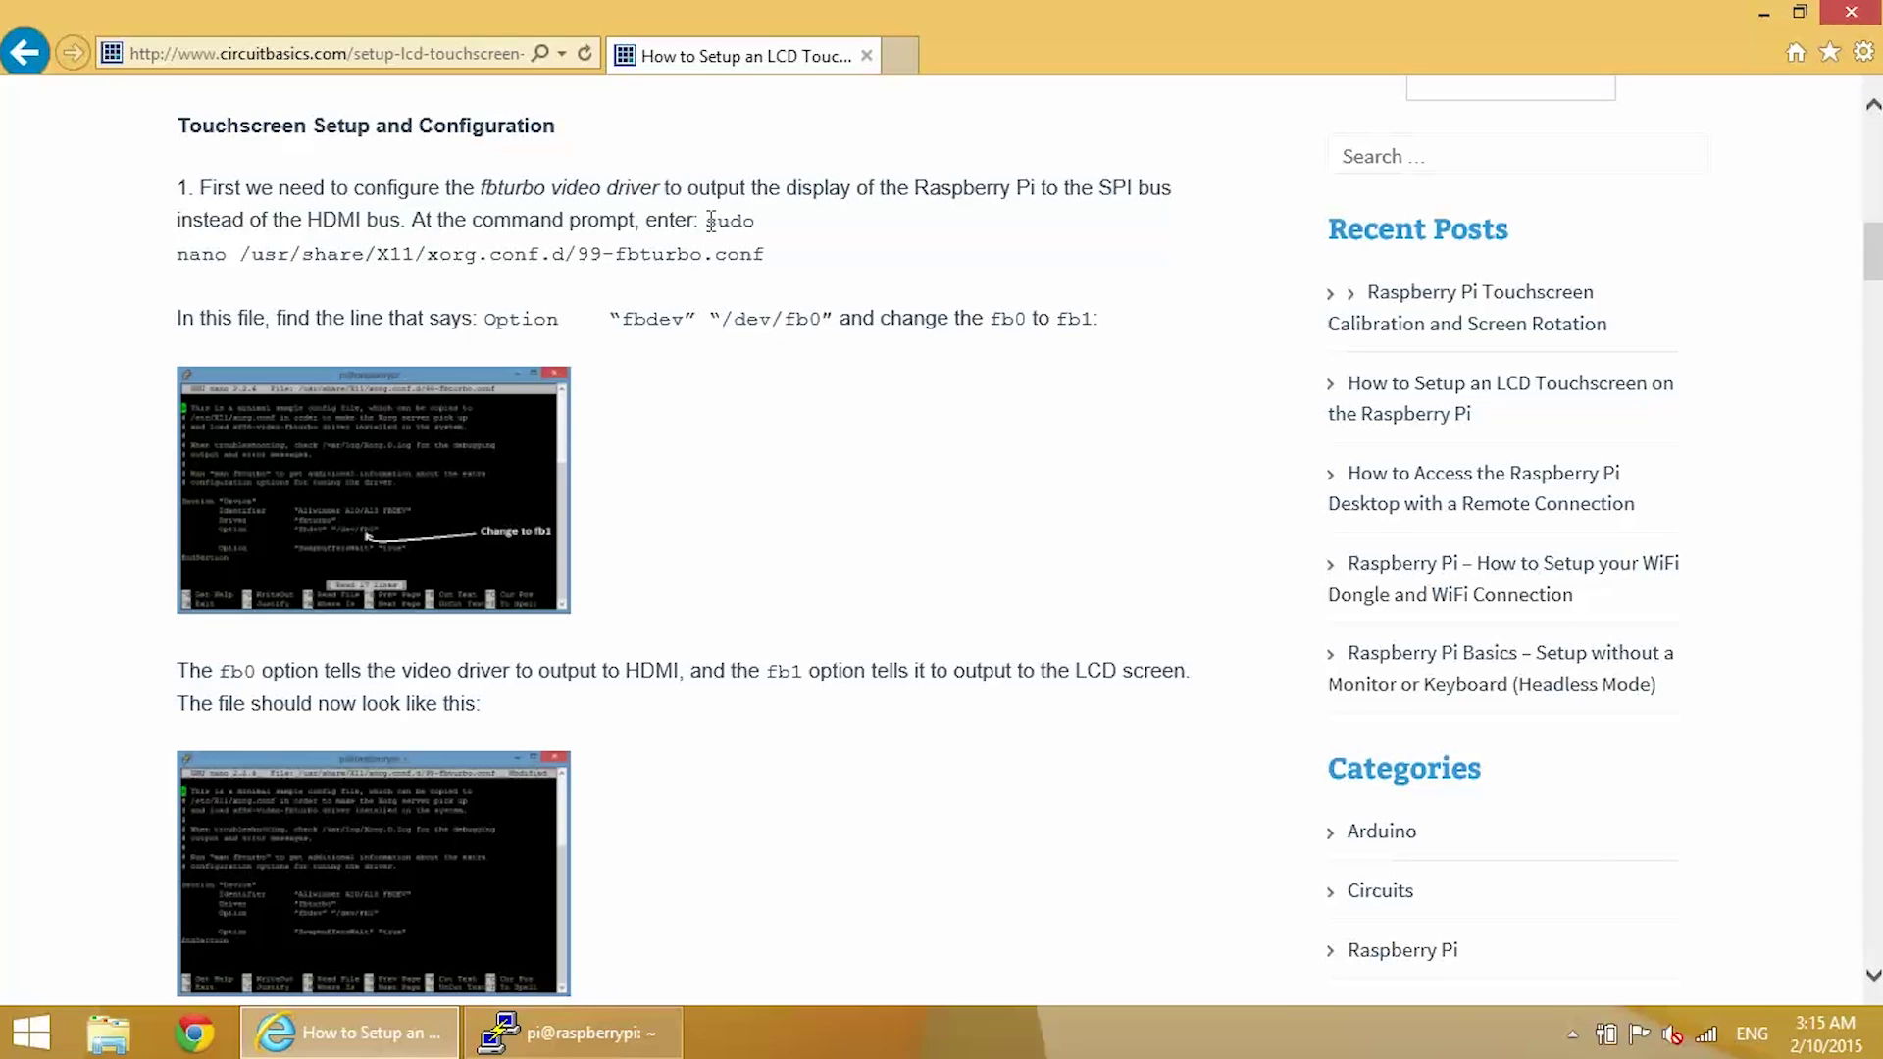
drag(710, 220, 749, 257)
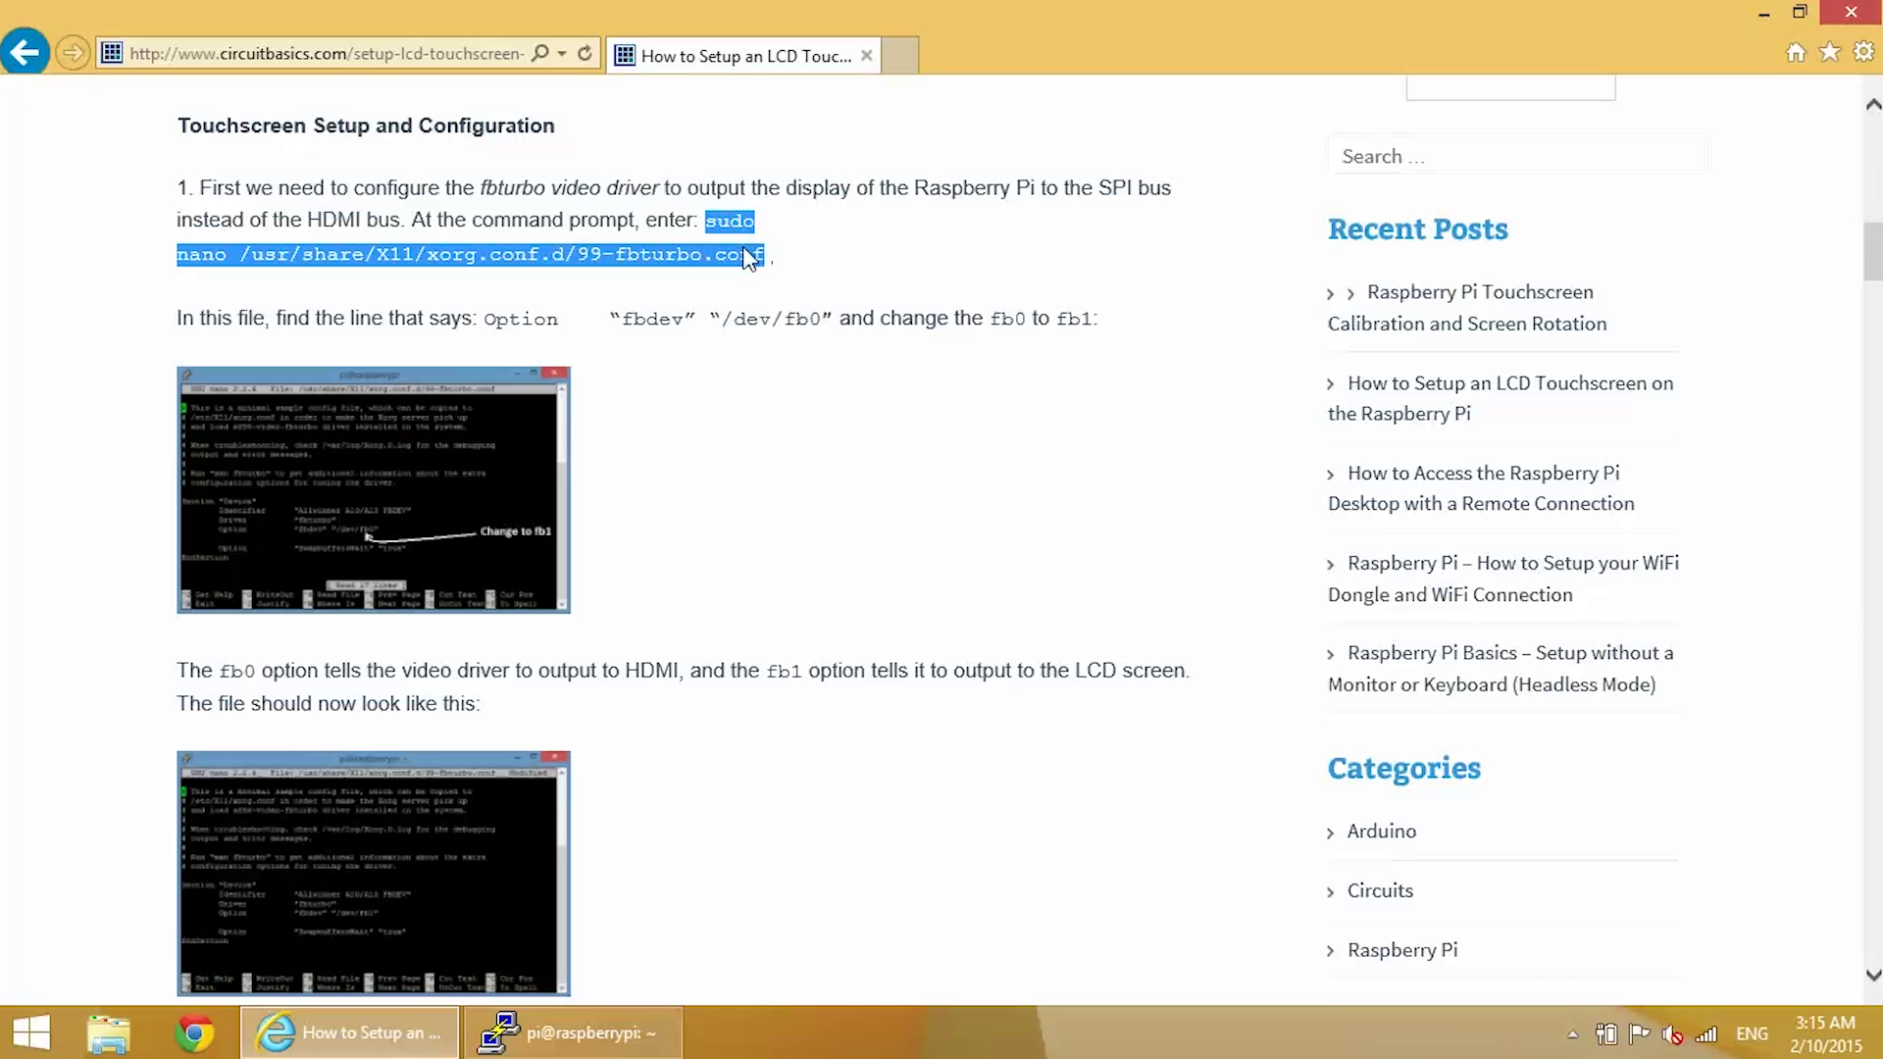
right_click(730, 262)
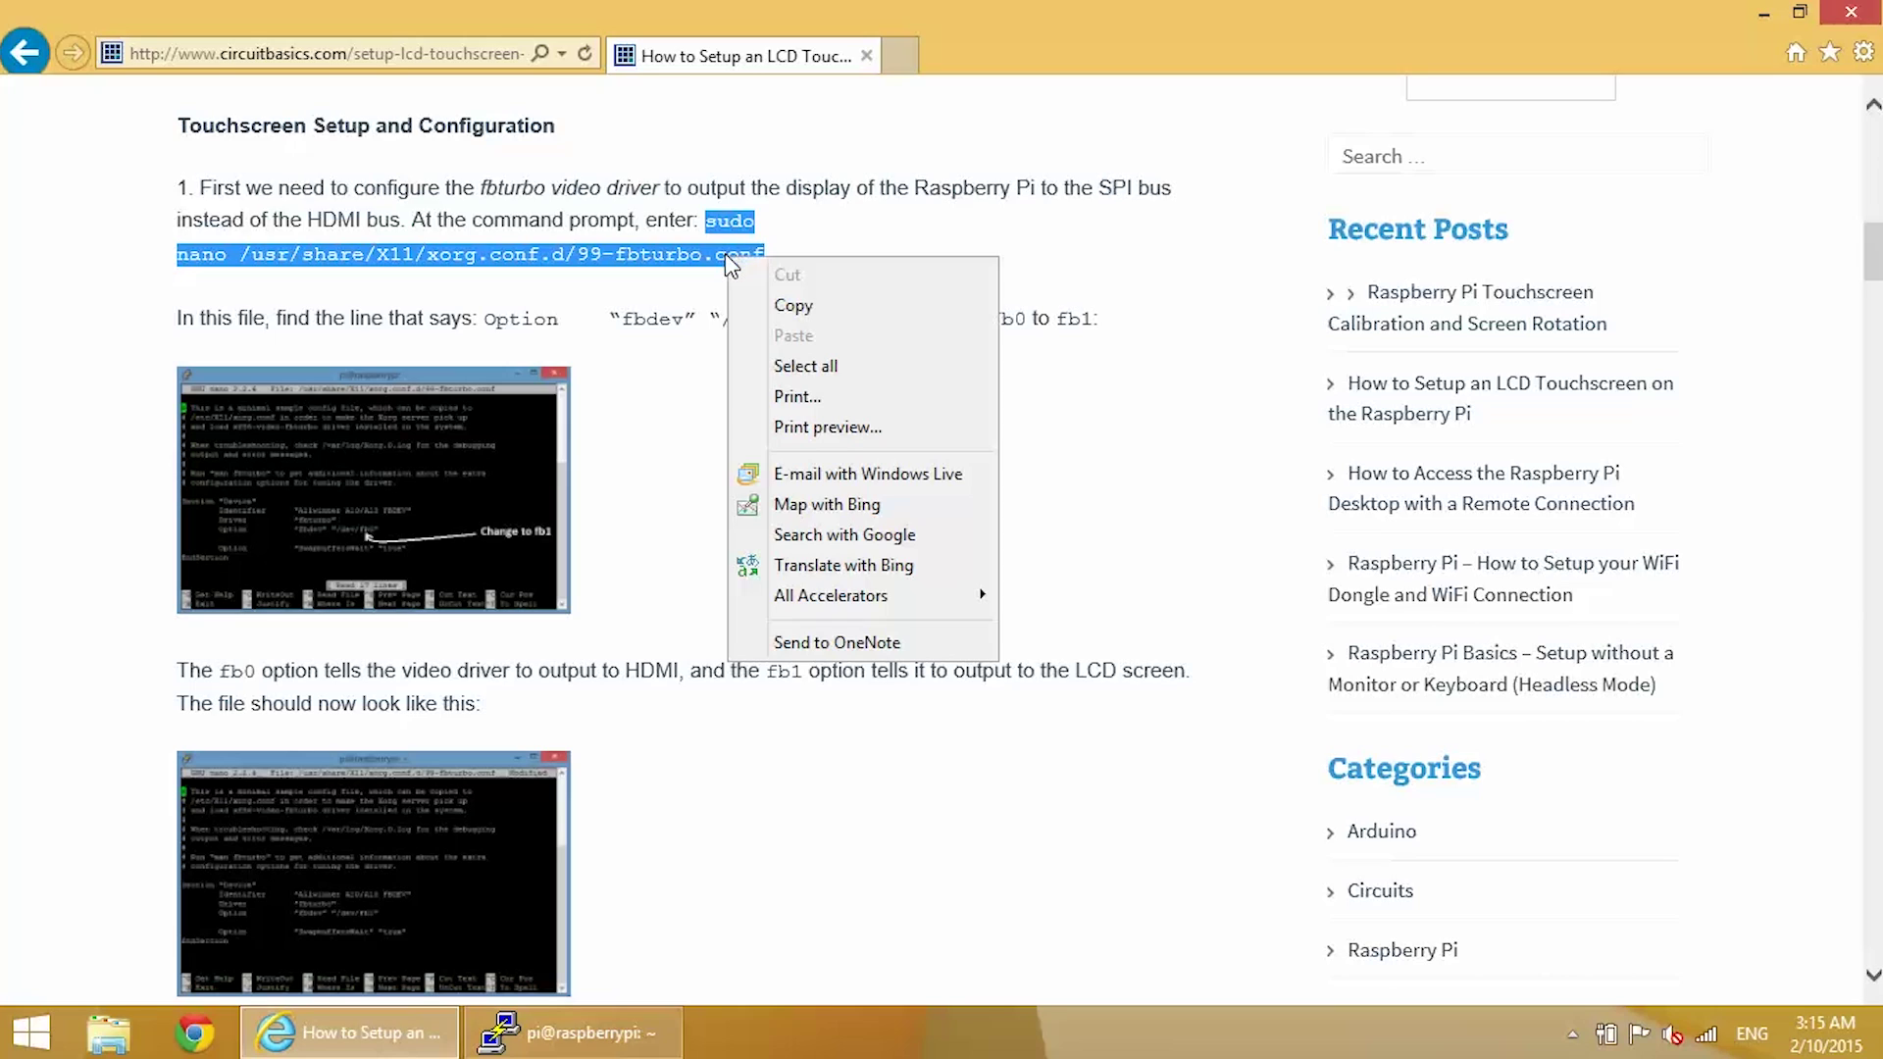
click(762, 305)
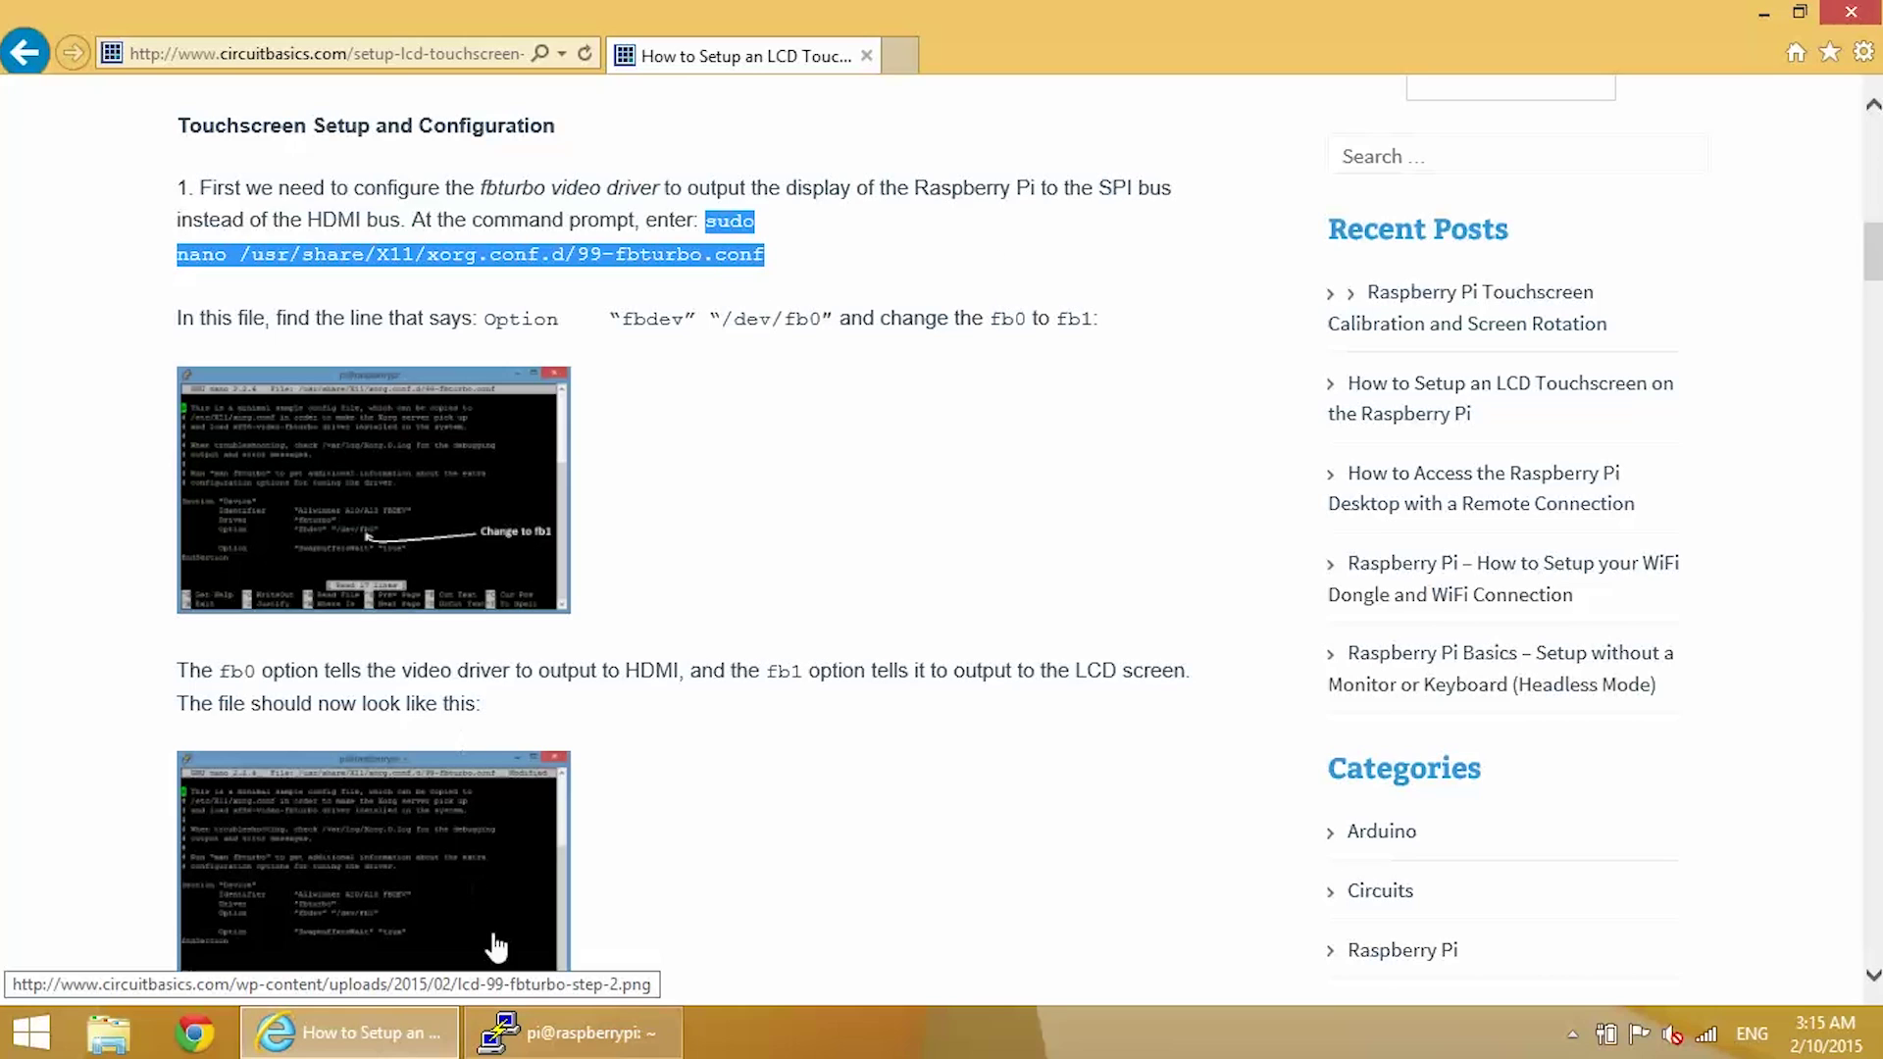
click(568, 1034)
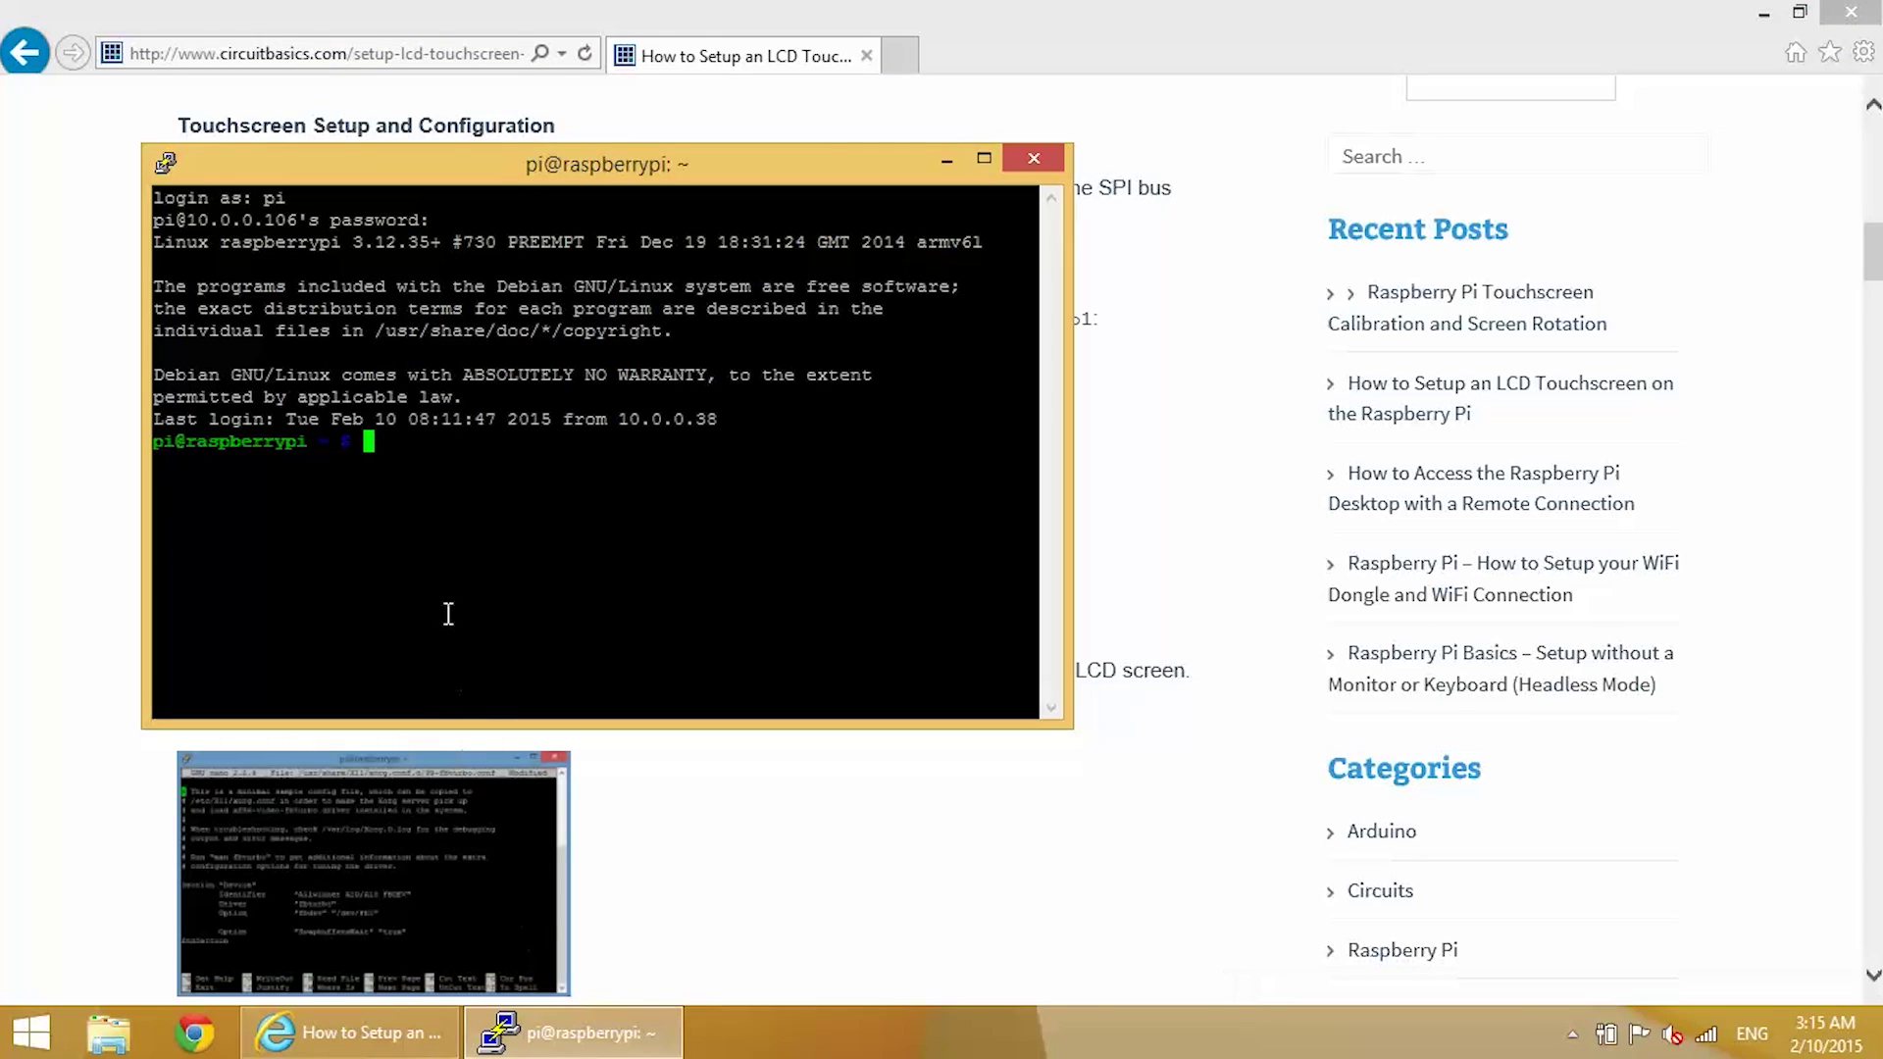
Open 99-fbturbo.conf with the pasted command, change /dev/fb0 to /dev/fb1 and save the file
right_click(395, 451)
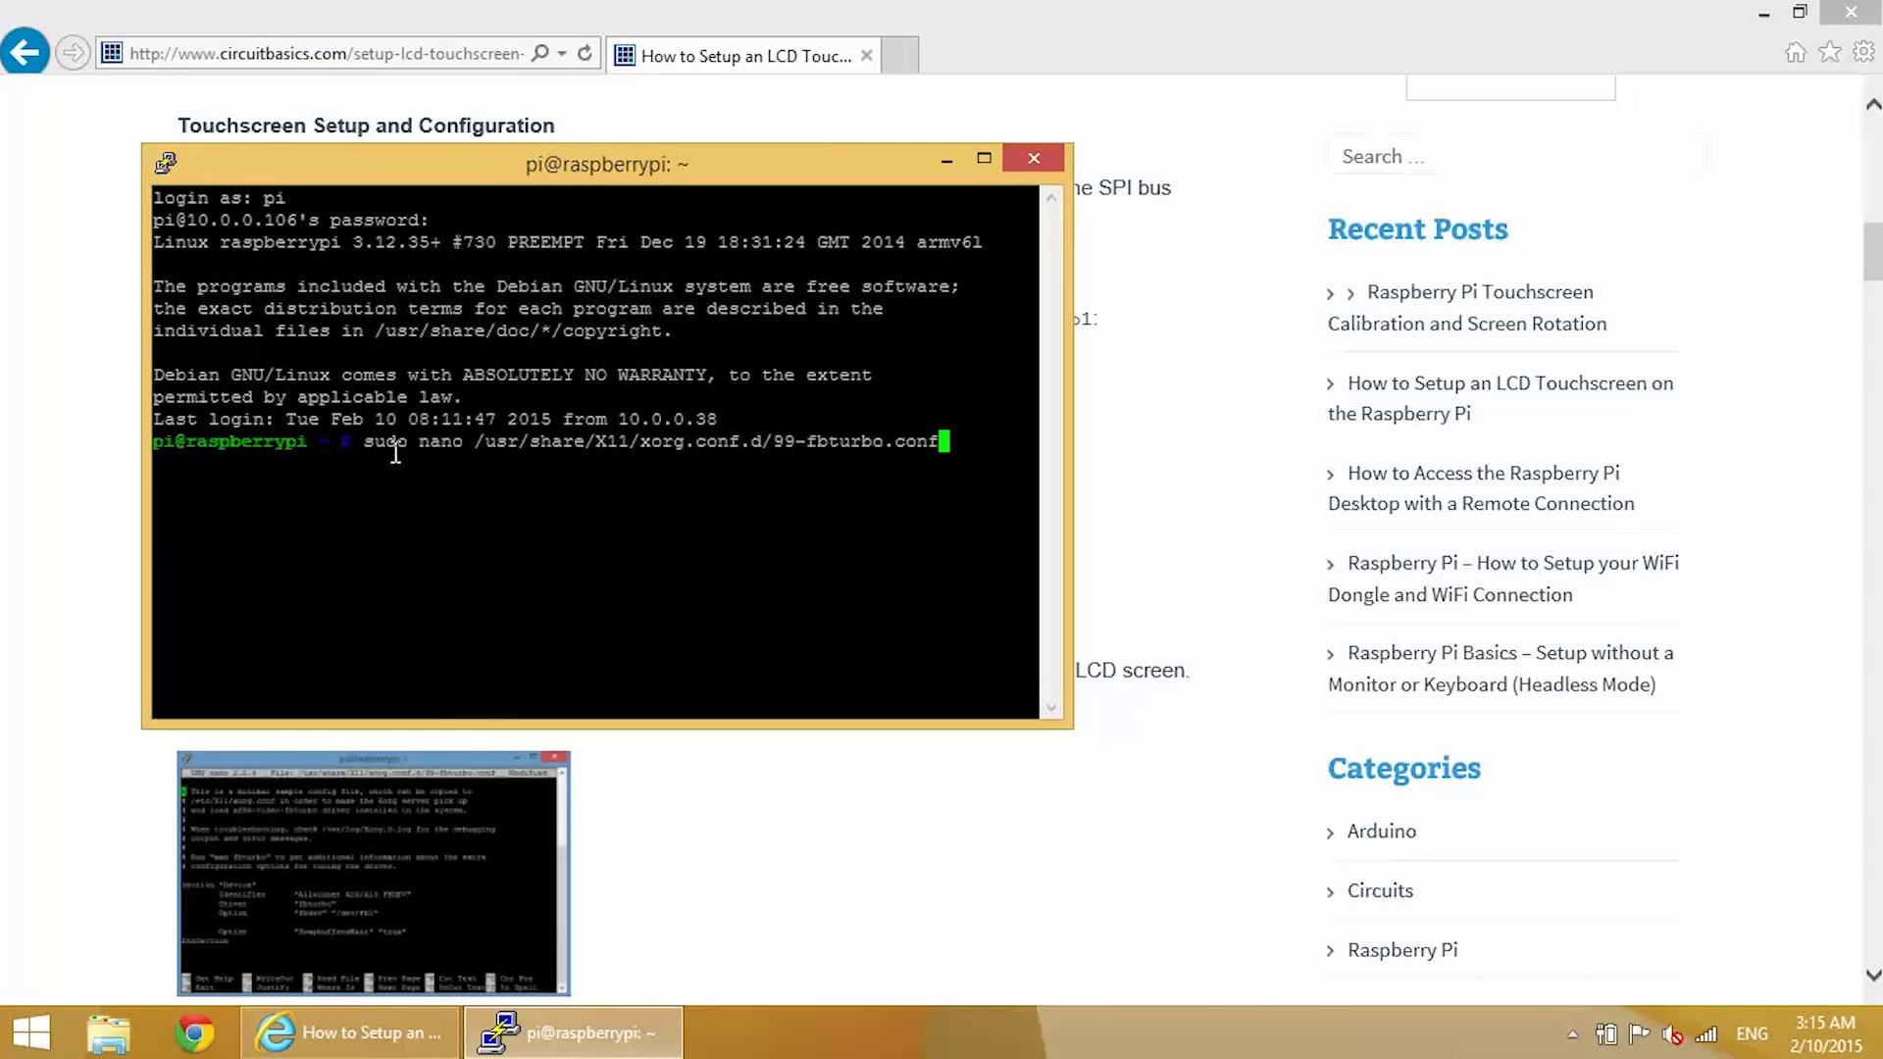
key(Return)
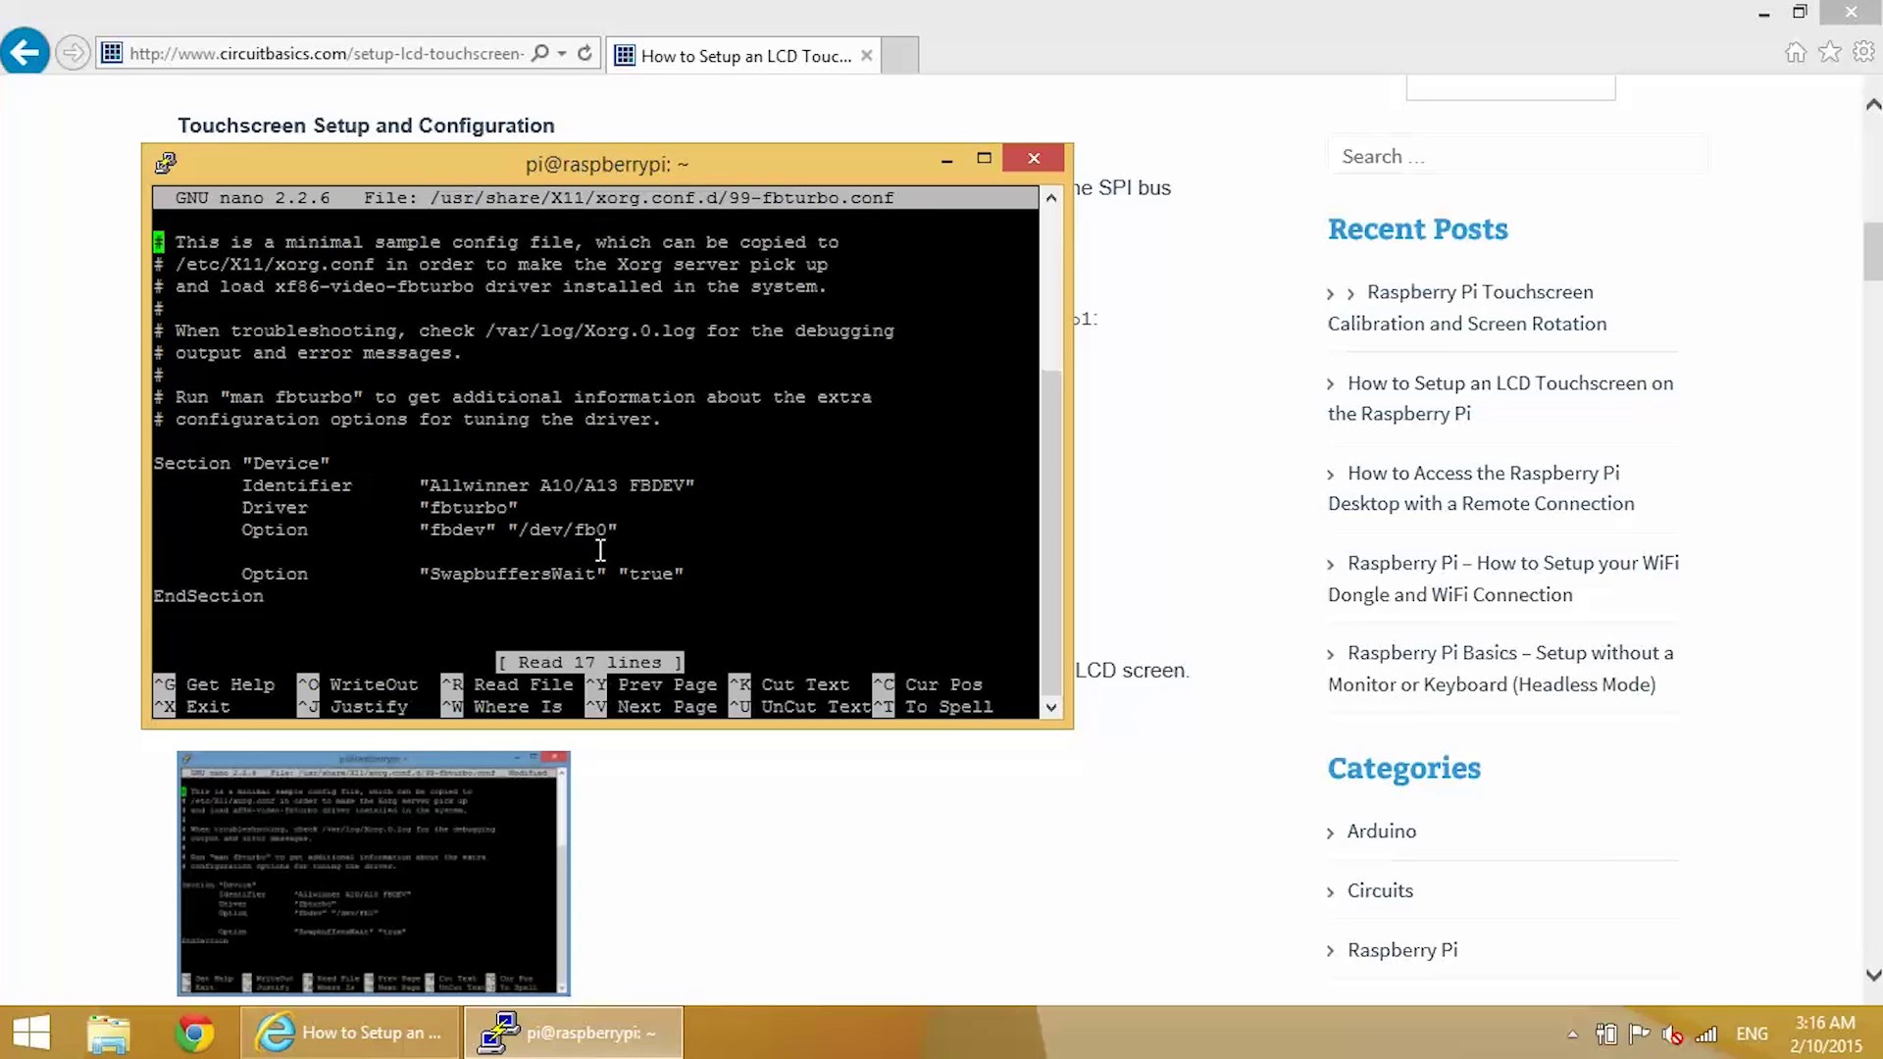
key(Down)
key(Down)
key(Down)
key(Down)
key(Down)
key(Down)
key(Down)
key(Down)
key(Down)
key(Down)
key(Down)
key(Down)
key(Down)
key(Right)
key(Right)
key(Right)
key(Right)
key(Right)
key(Right)
key(Right)
key(Right)
key(Right)
key(Right)
key(Right)
key(Right)
key(Right)
key(Right)
key(Right)
key(Right)
key(Right)
key(Right)
key(Right)
key(Right)
key(Right)
key(Right)
key(Right)
key(Right)
key(Right)
key(Right)
key(Right)
key(Right)
key(Right)
key(Right)
key(Right)
key(Right)
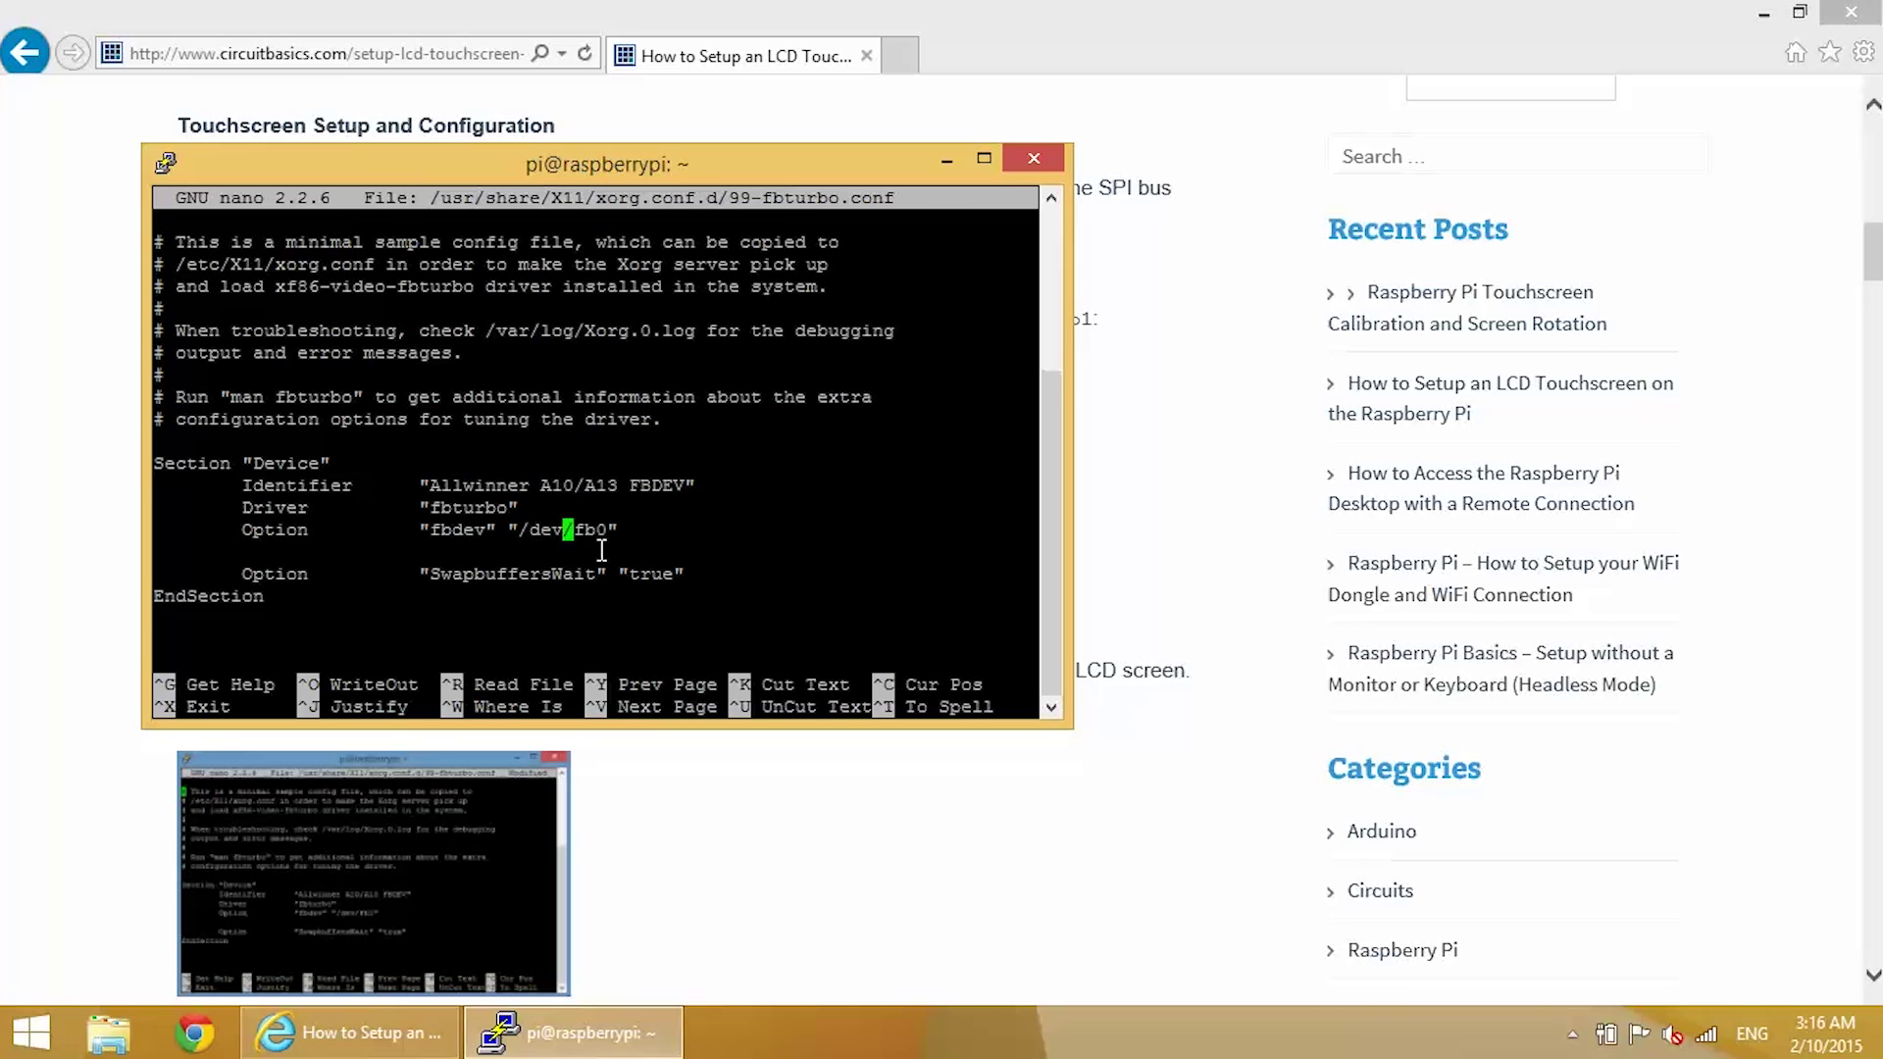
key(Right)
key(Right)
key(BackSpace)
text(1)
key(ctrl+x)
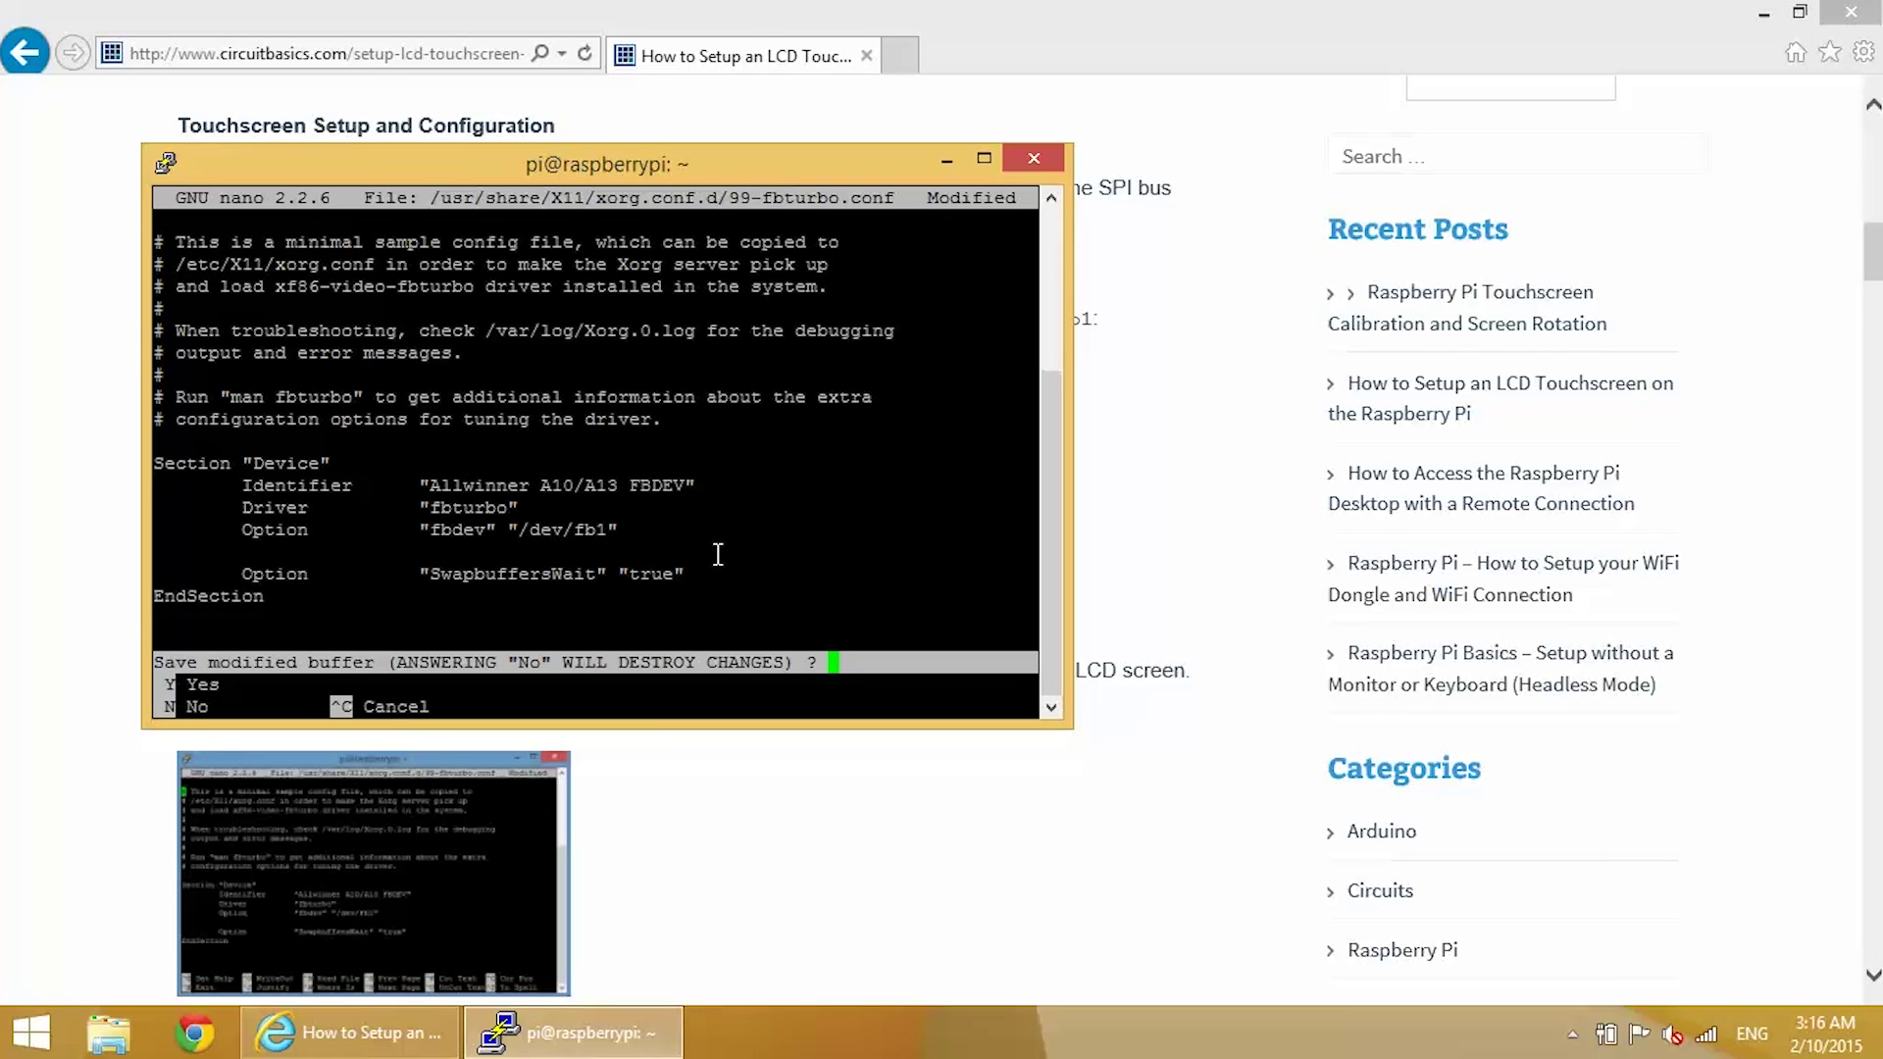
key(y)
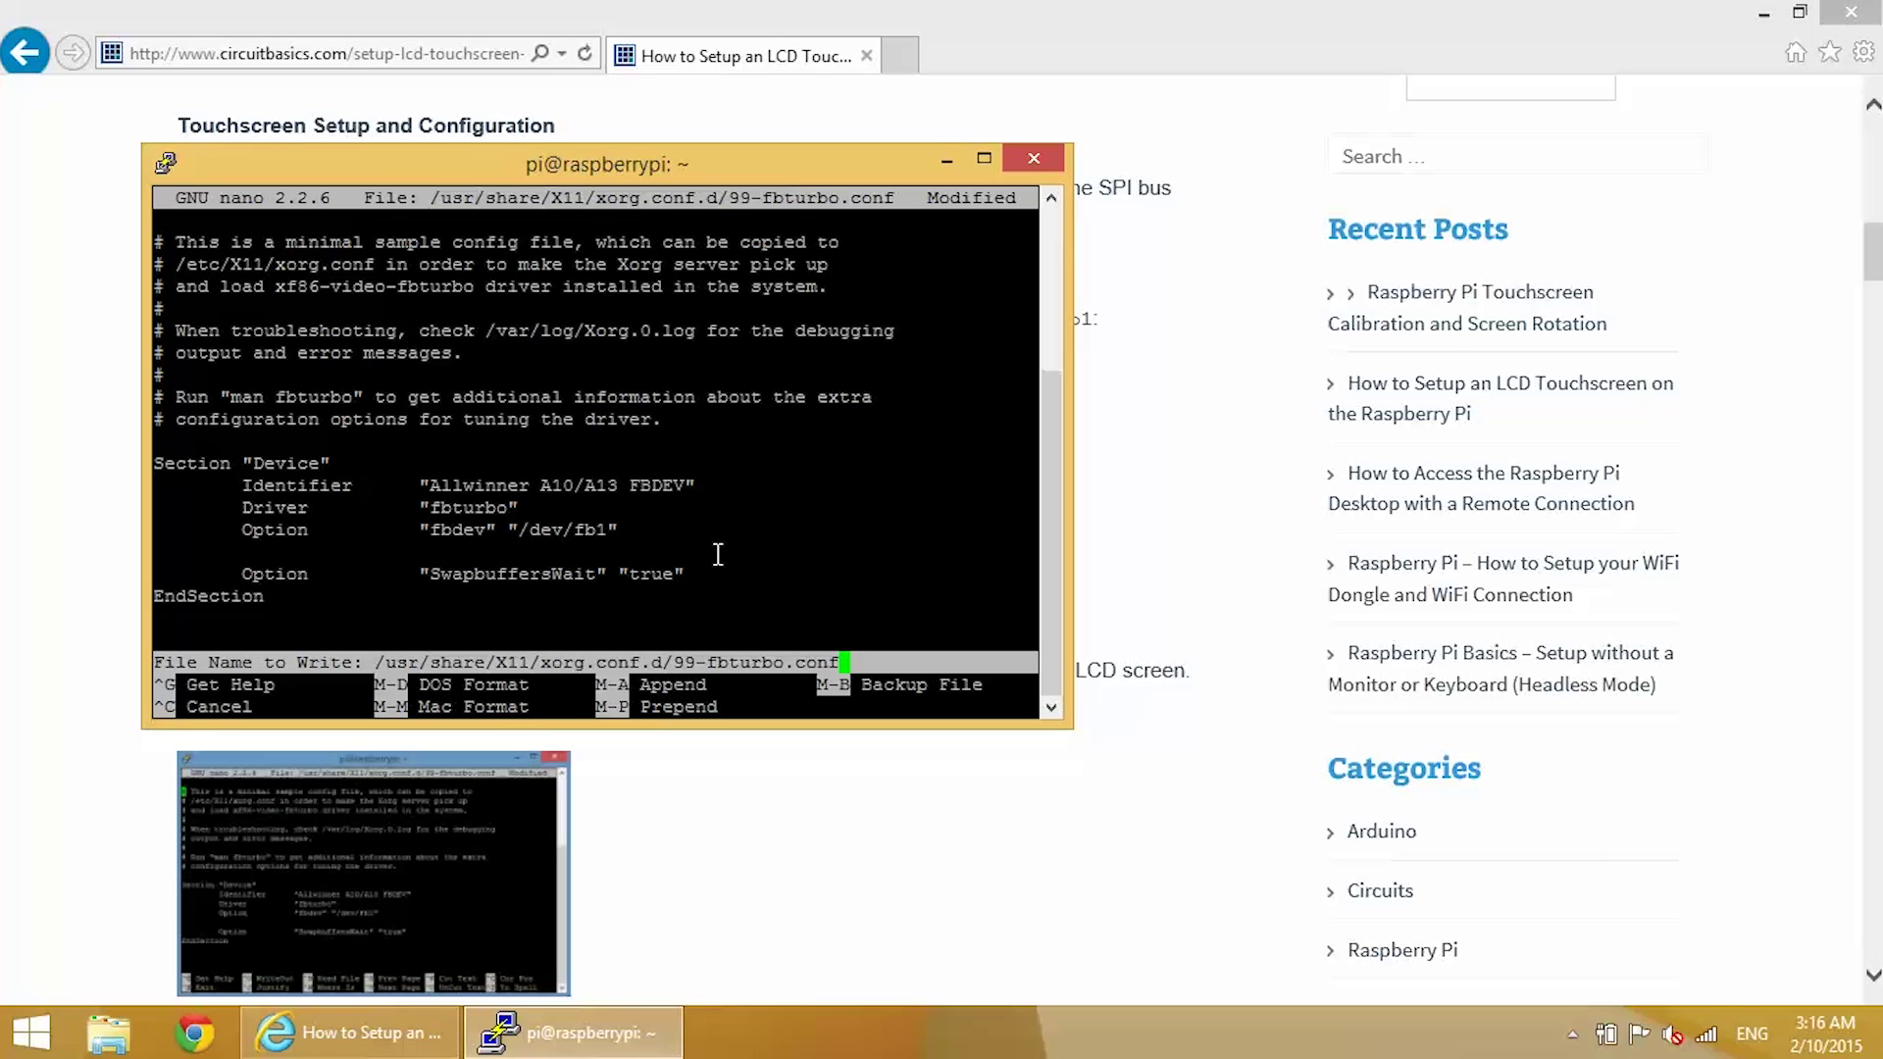
key(Return)
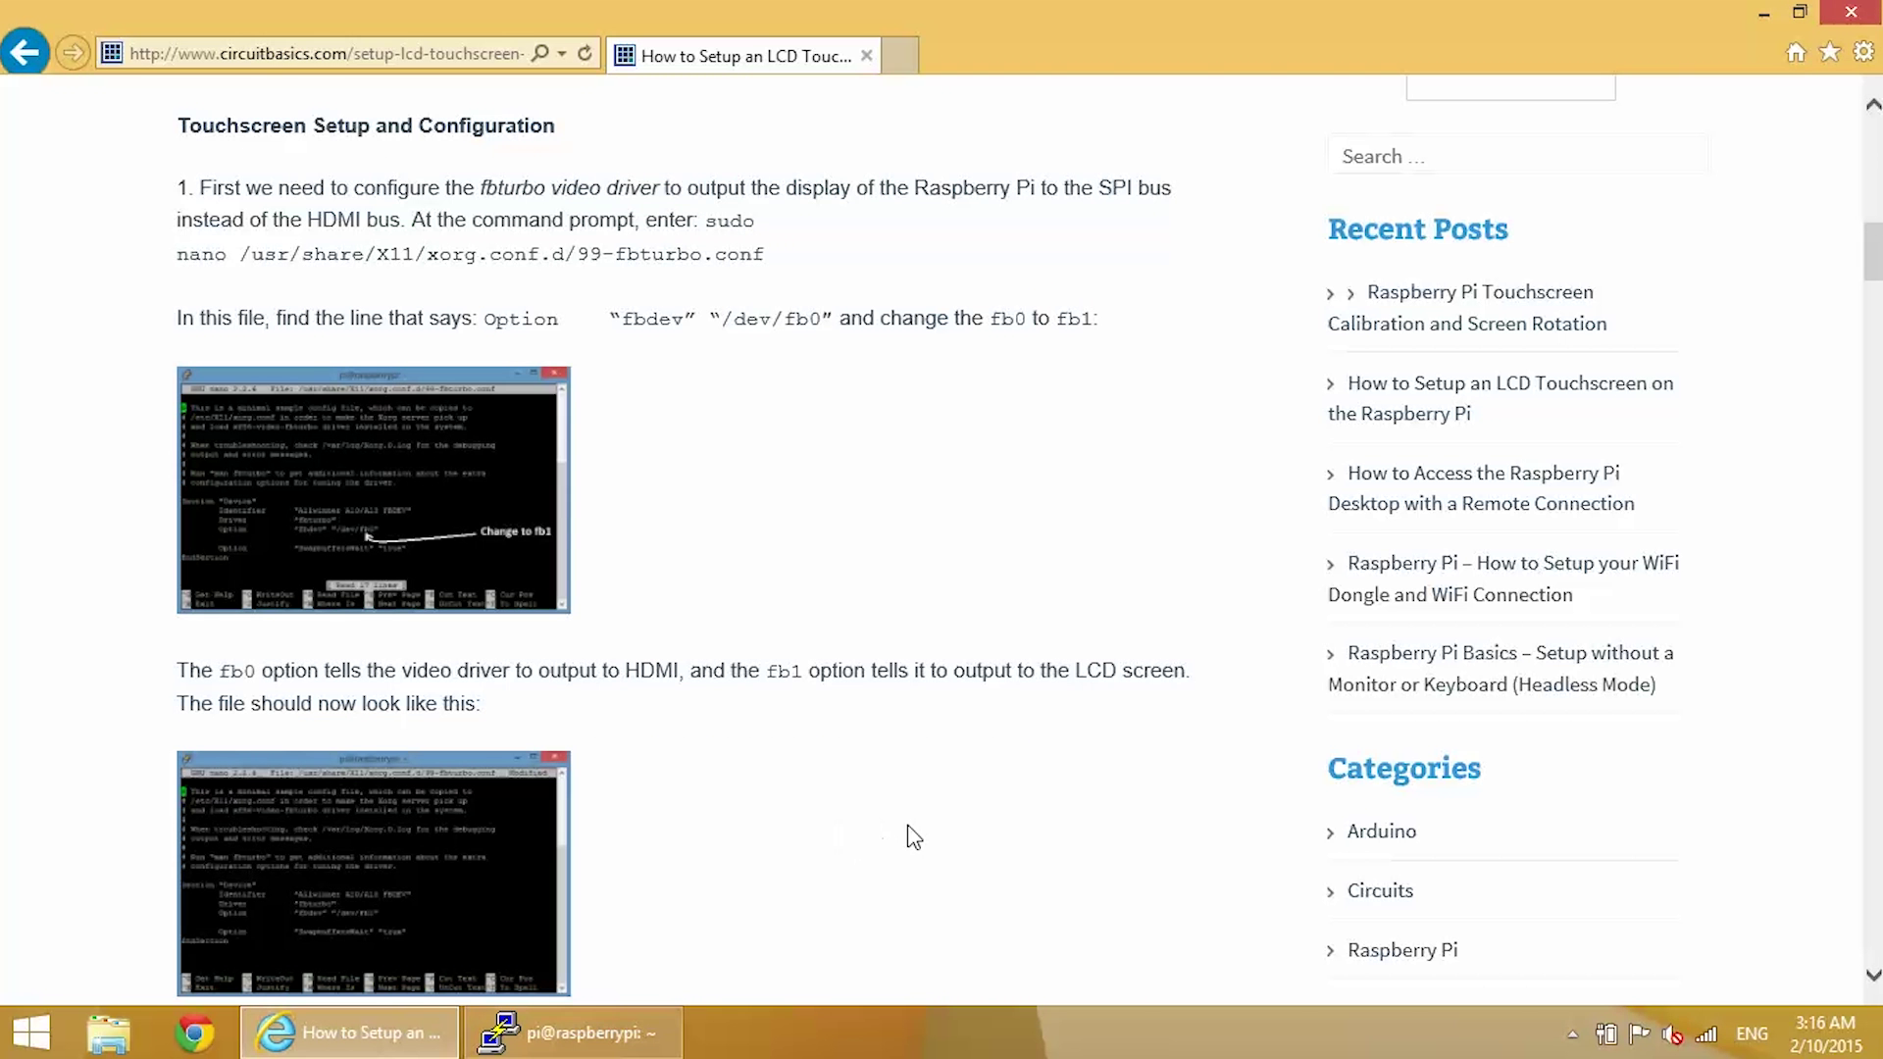
Copy the 'sudo nano /etc/modprobe.d/raspi-blacklist.conf' command from the tutorial and return to PuTTY
drag(1880, 267, 1879, 309)
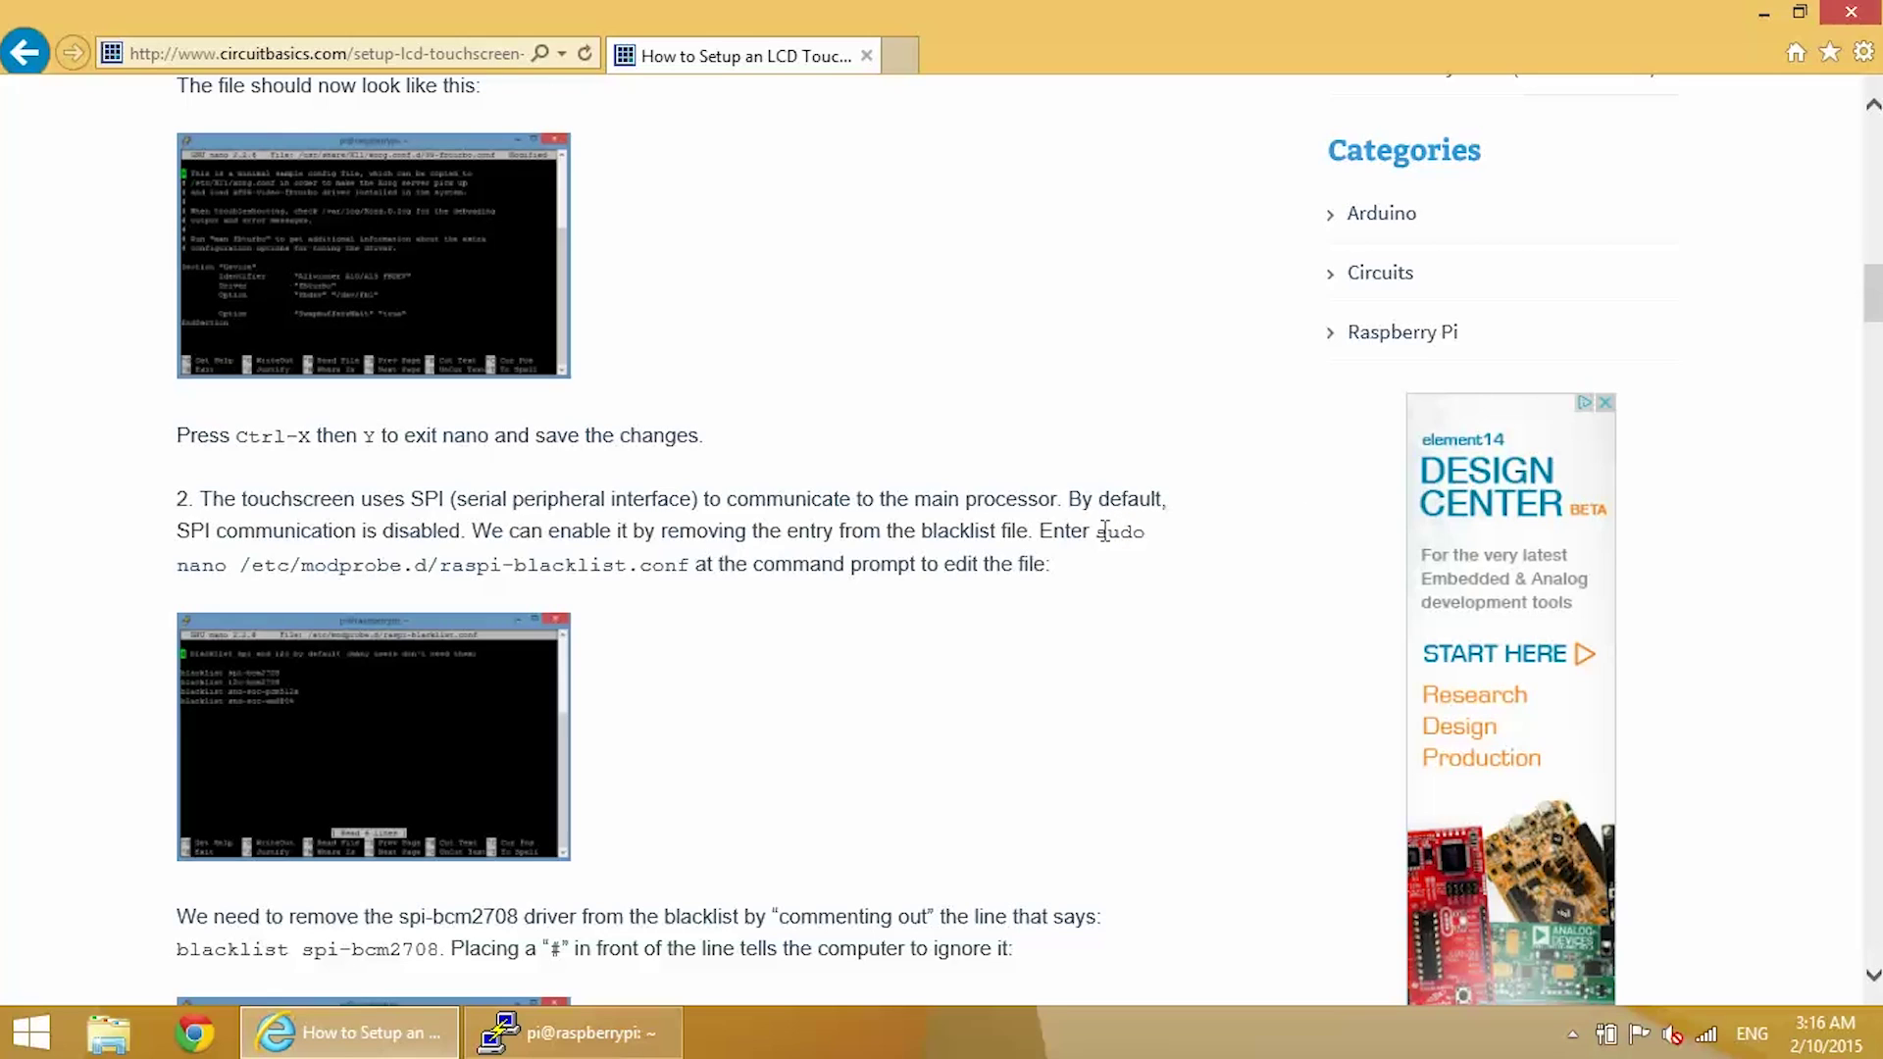
drag(1096, 532, 677, 575)
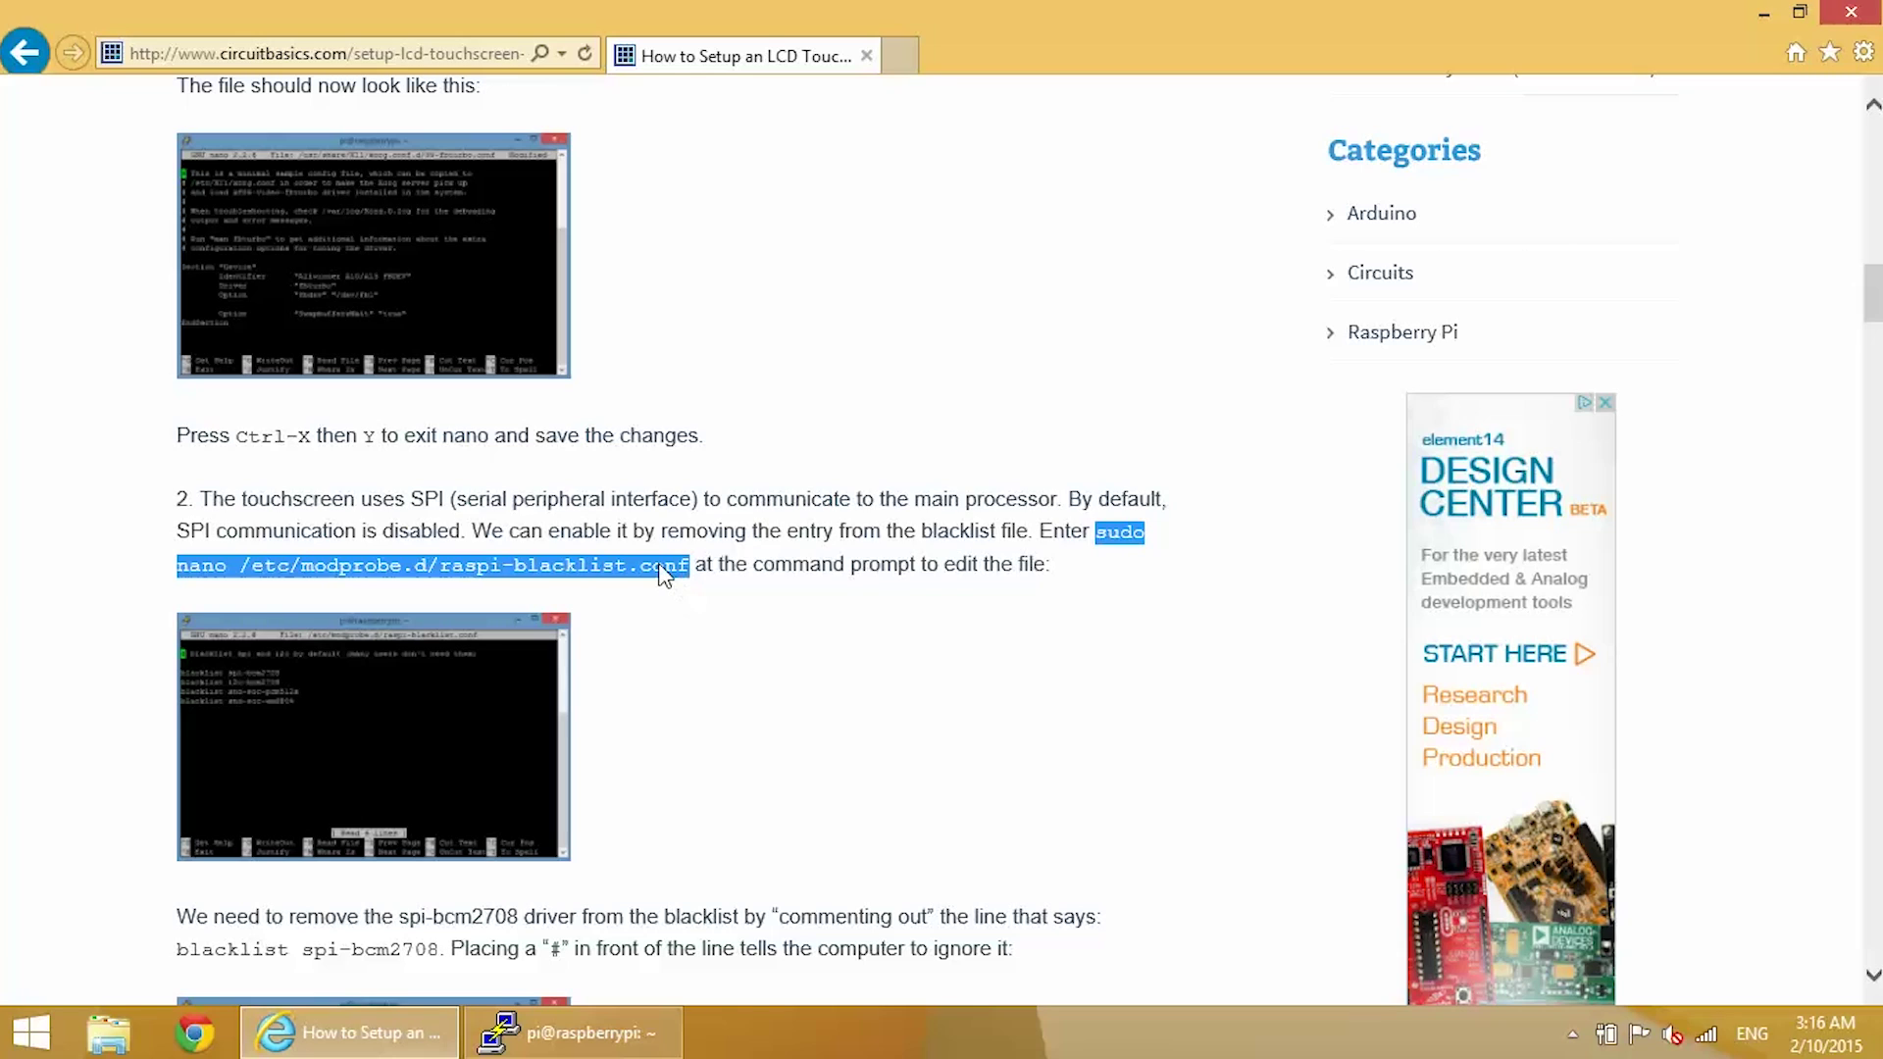
right_click(663, 575)
click(695, 616)
click(554, 1042)
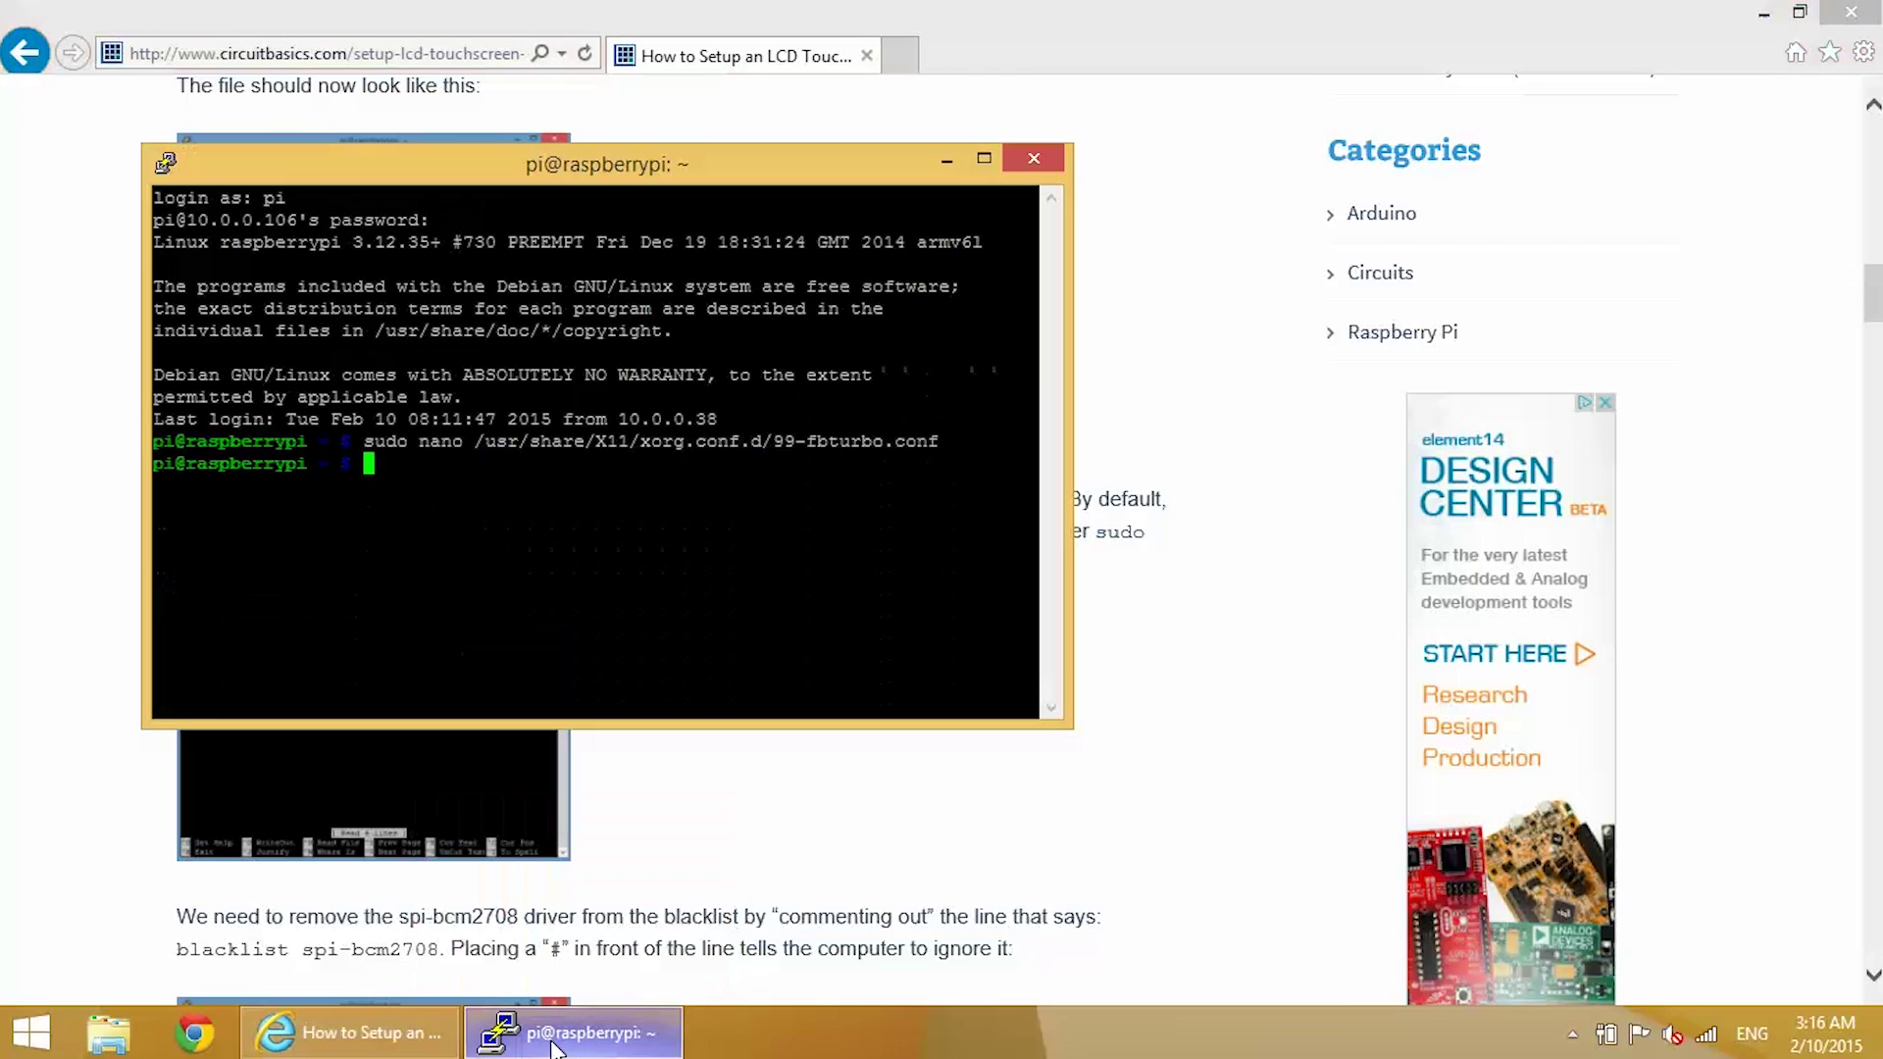
Open raspi-blacklist.conf, comment out the spi-bcm2708 line as #blacklist spi-bcm2708, and save
right_click(392, 475)
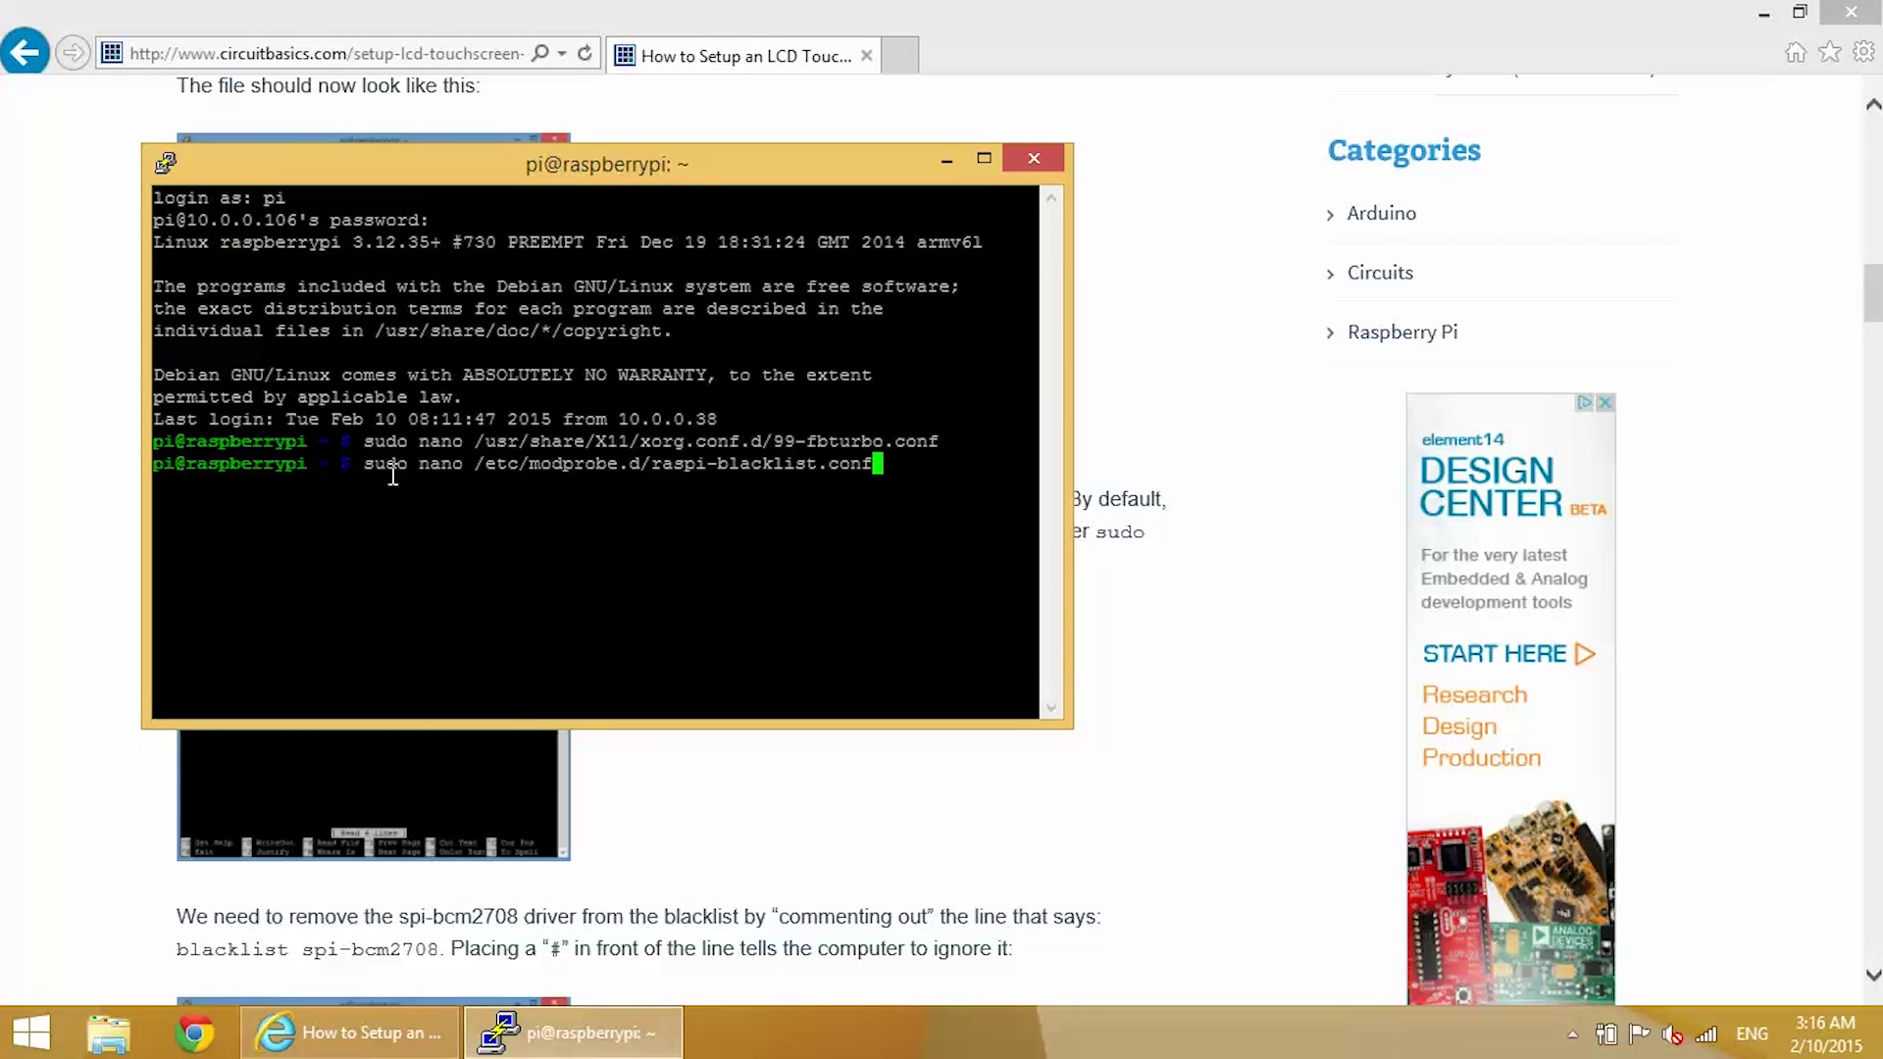
key(Return)
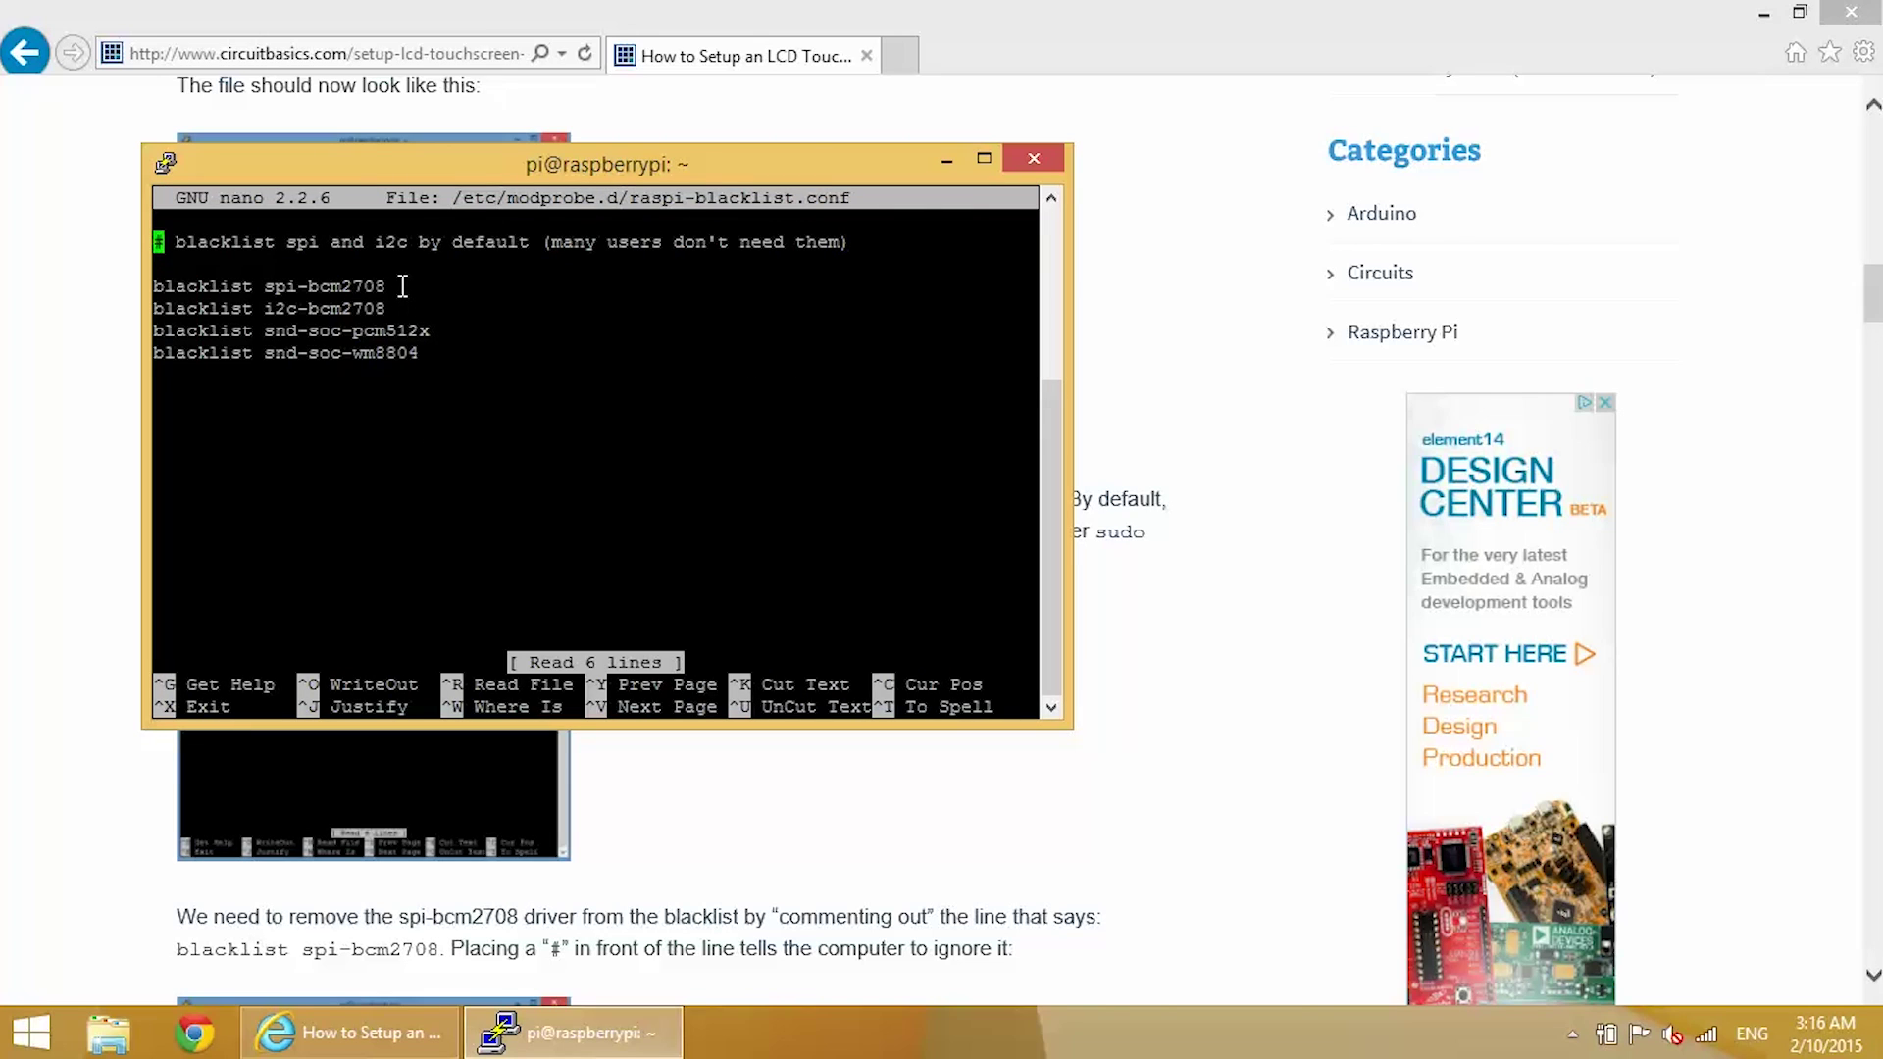
key(Down)
key(Down)
text(#)
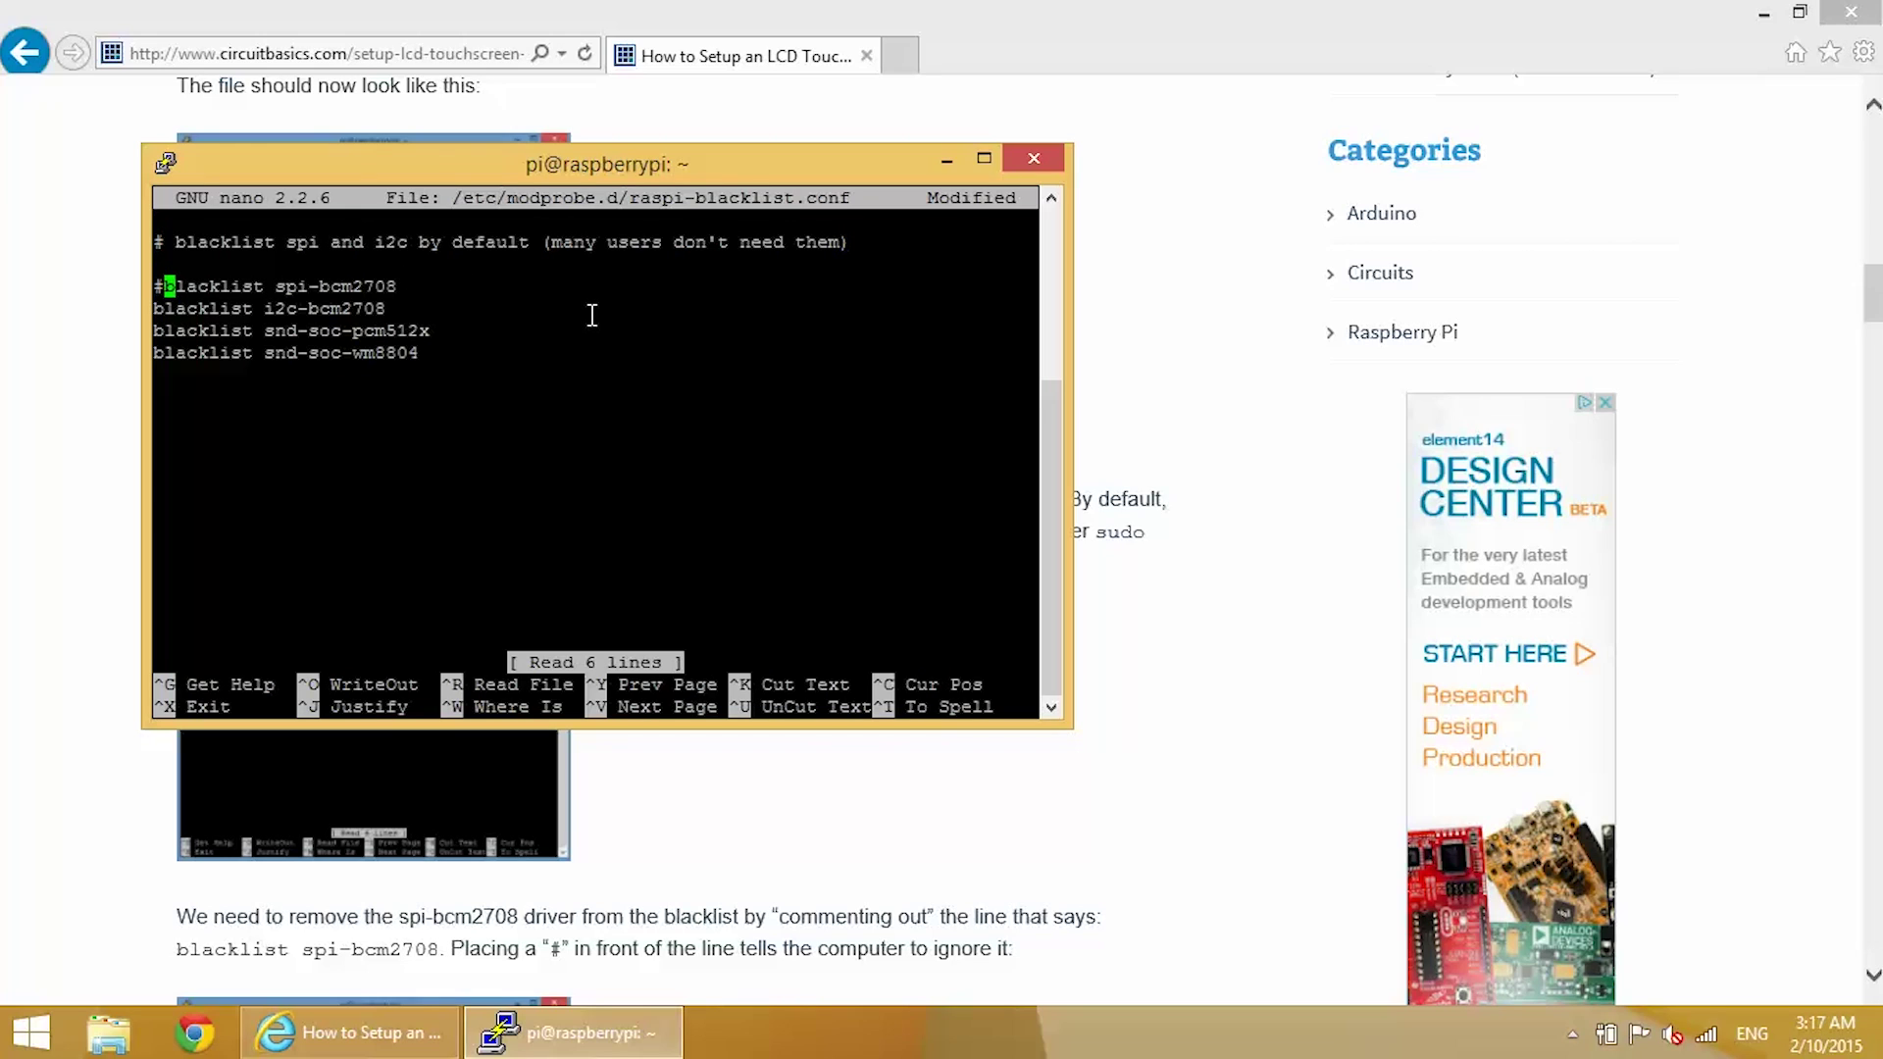
key(ctrl+x)
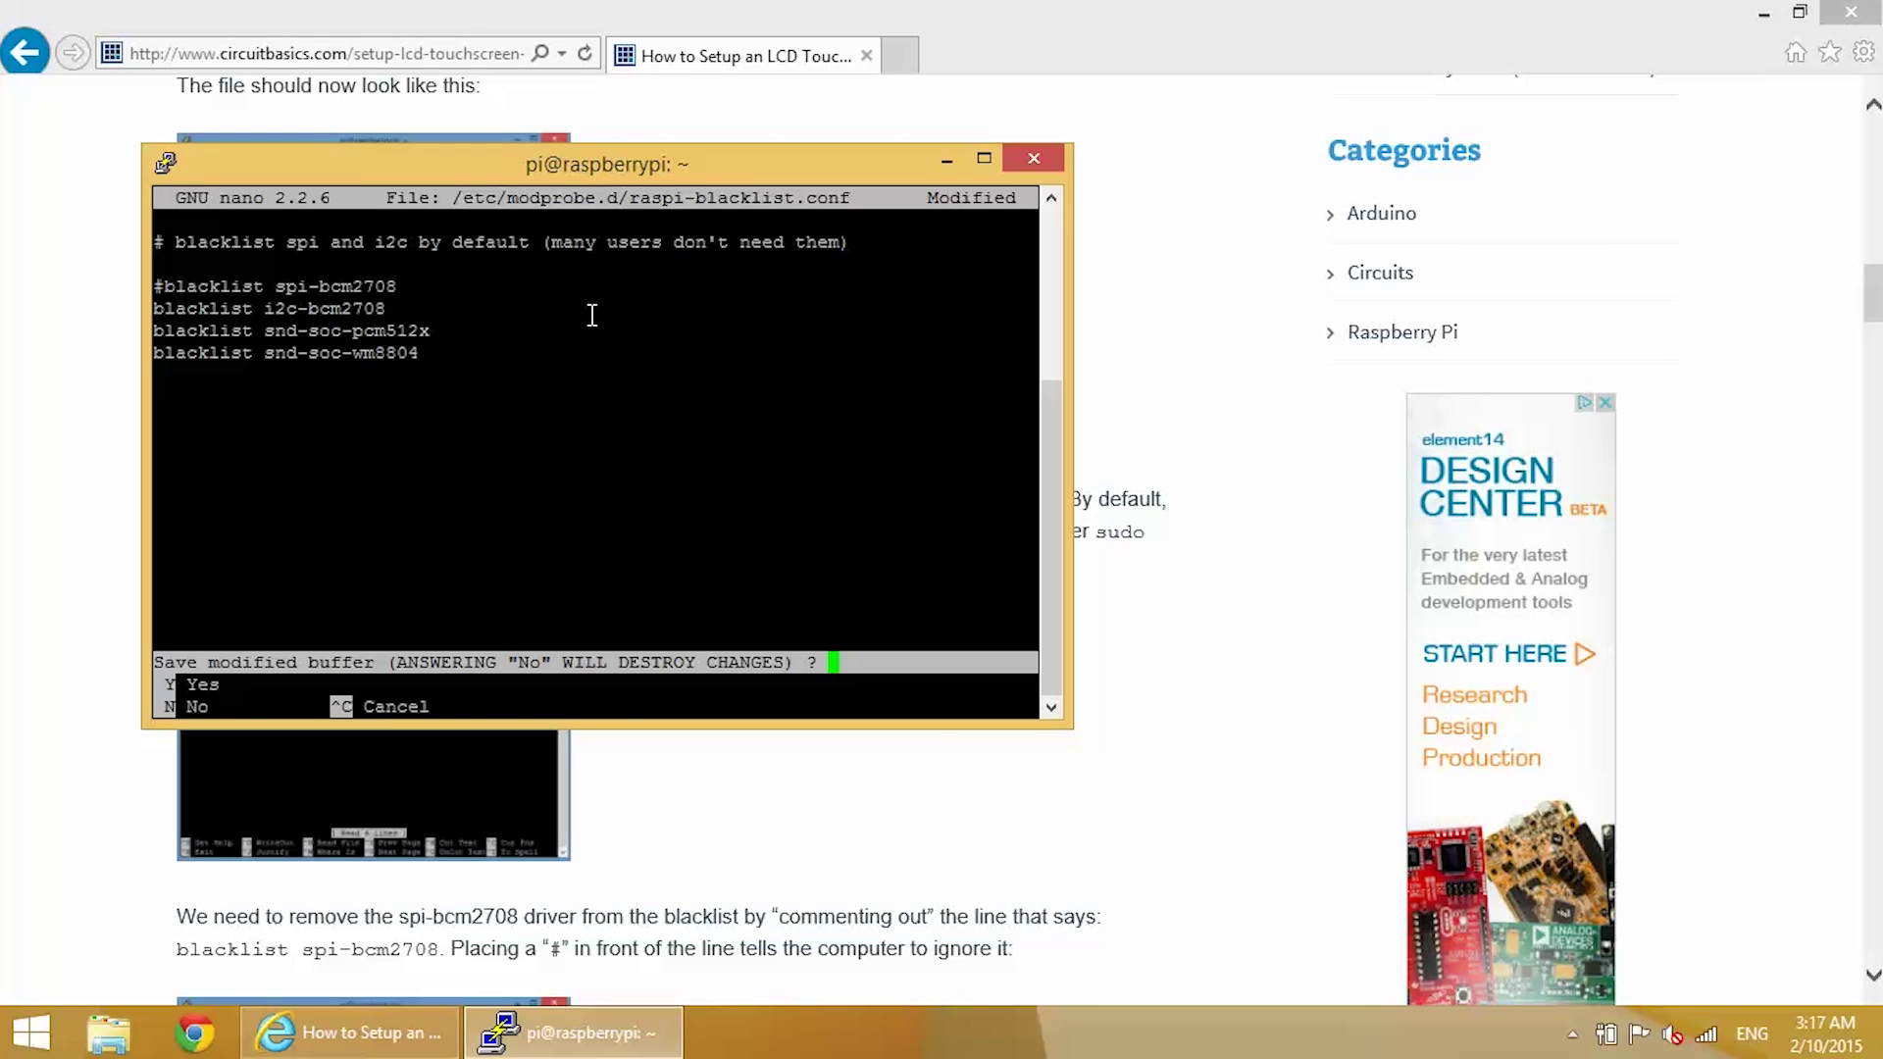
key(y)
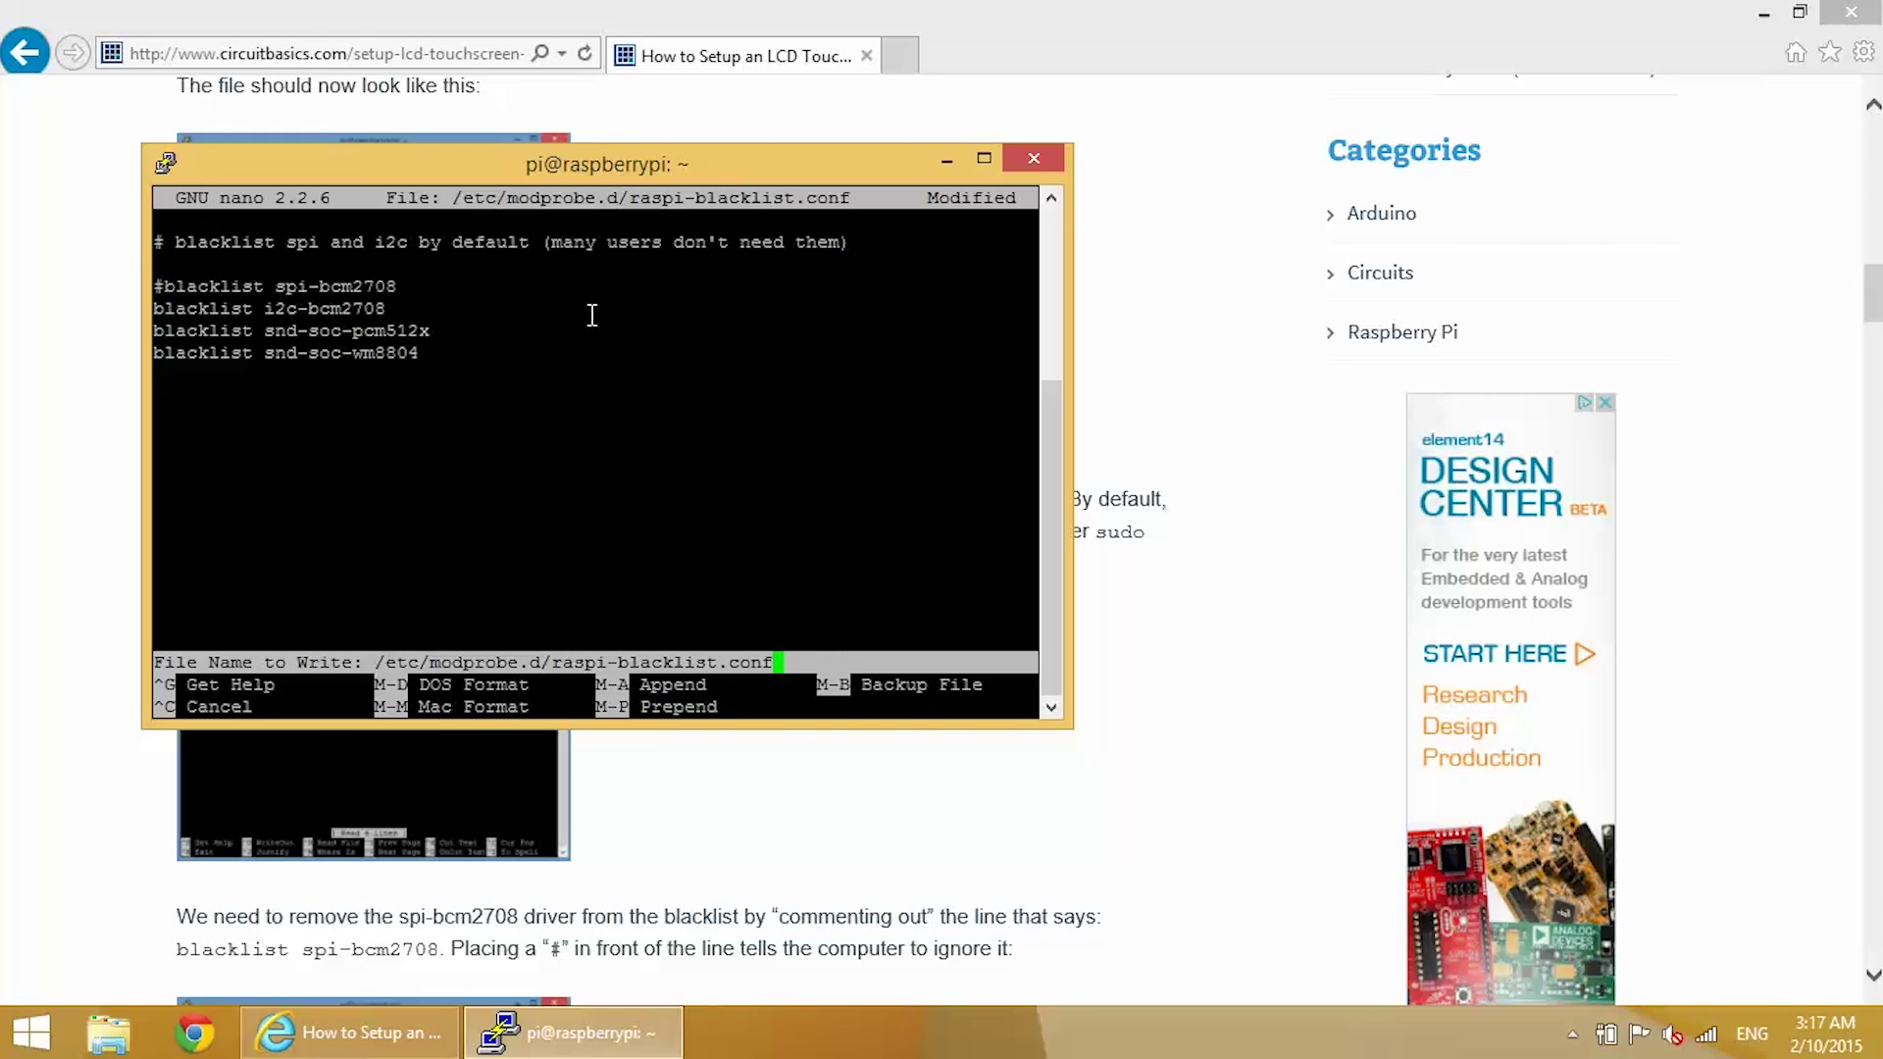
key(Return)
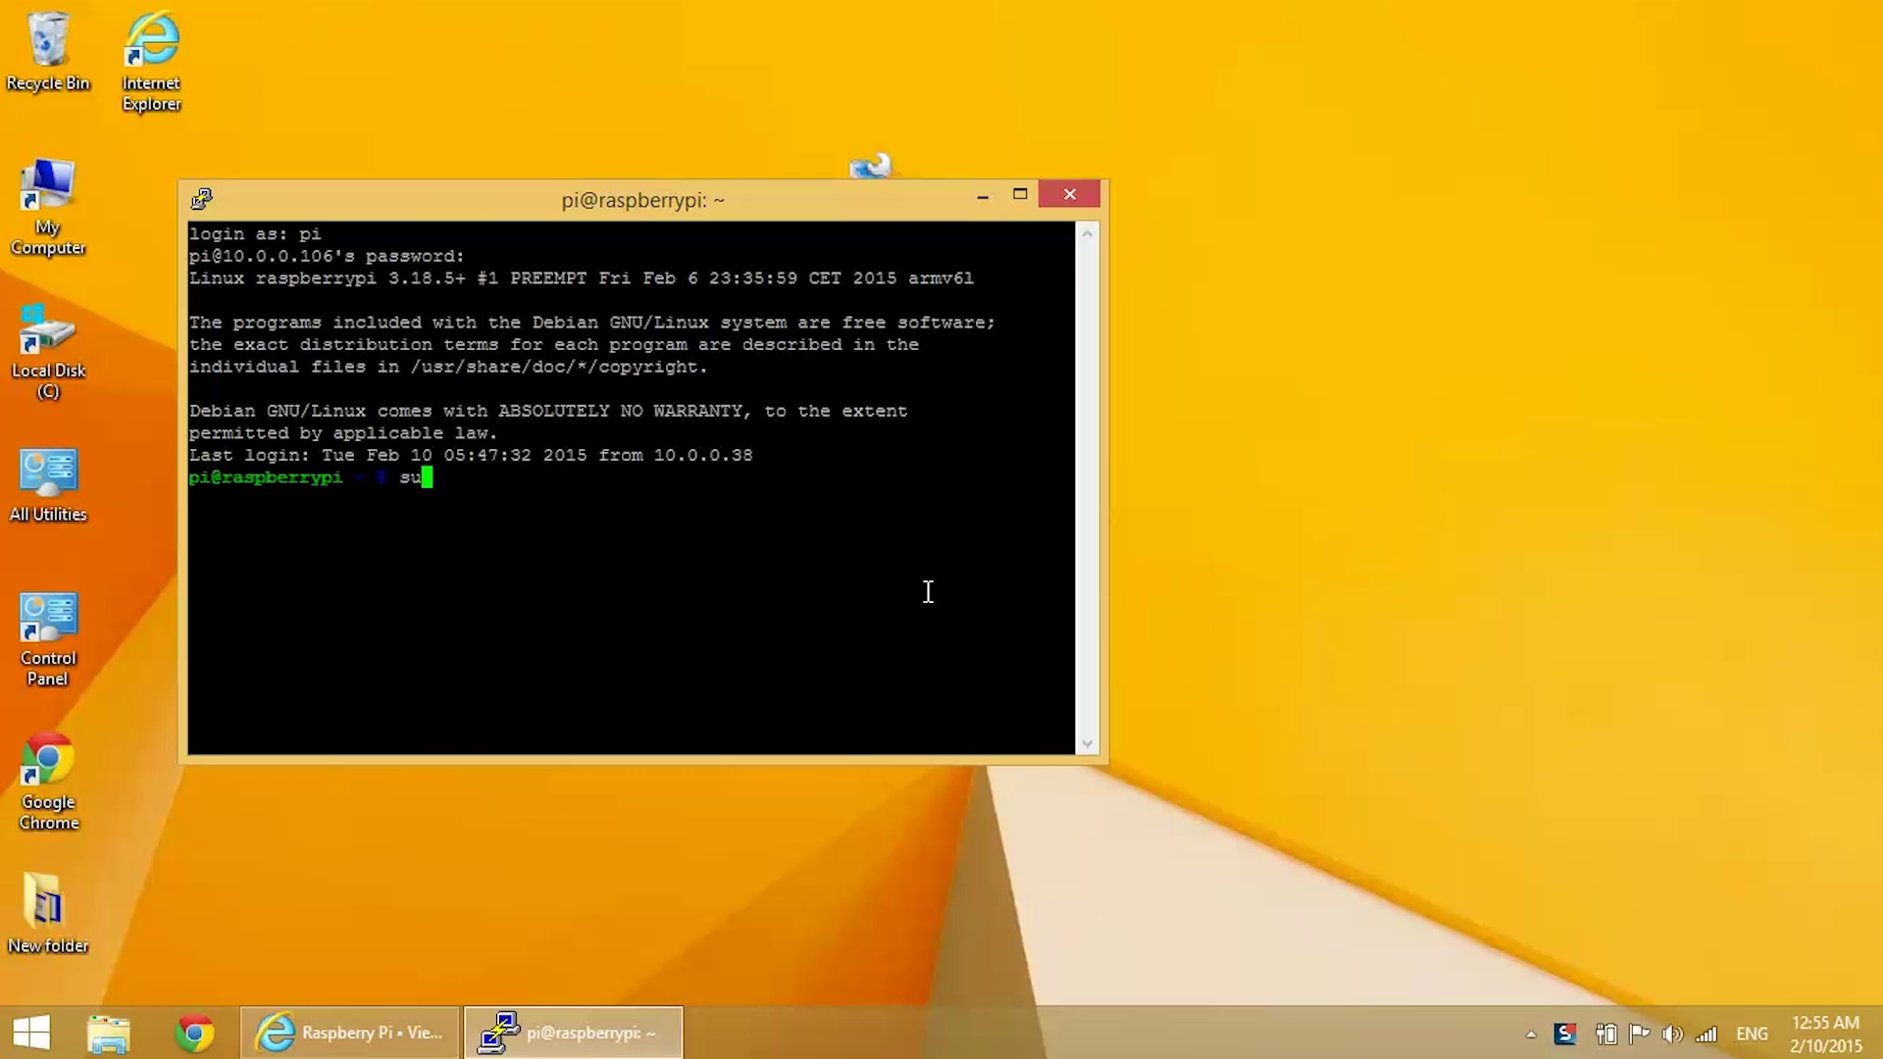
Run sudo raspi-config and go to Advanced Options > A6 SPI
text(do raspi-config)
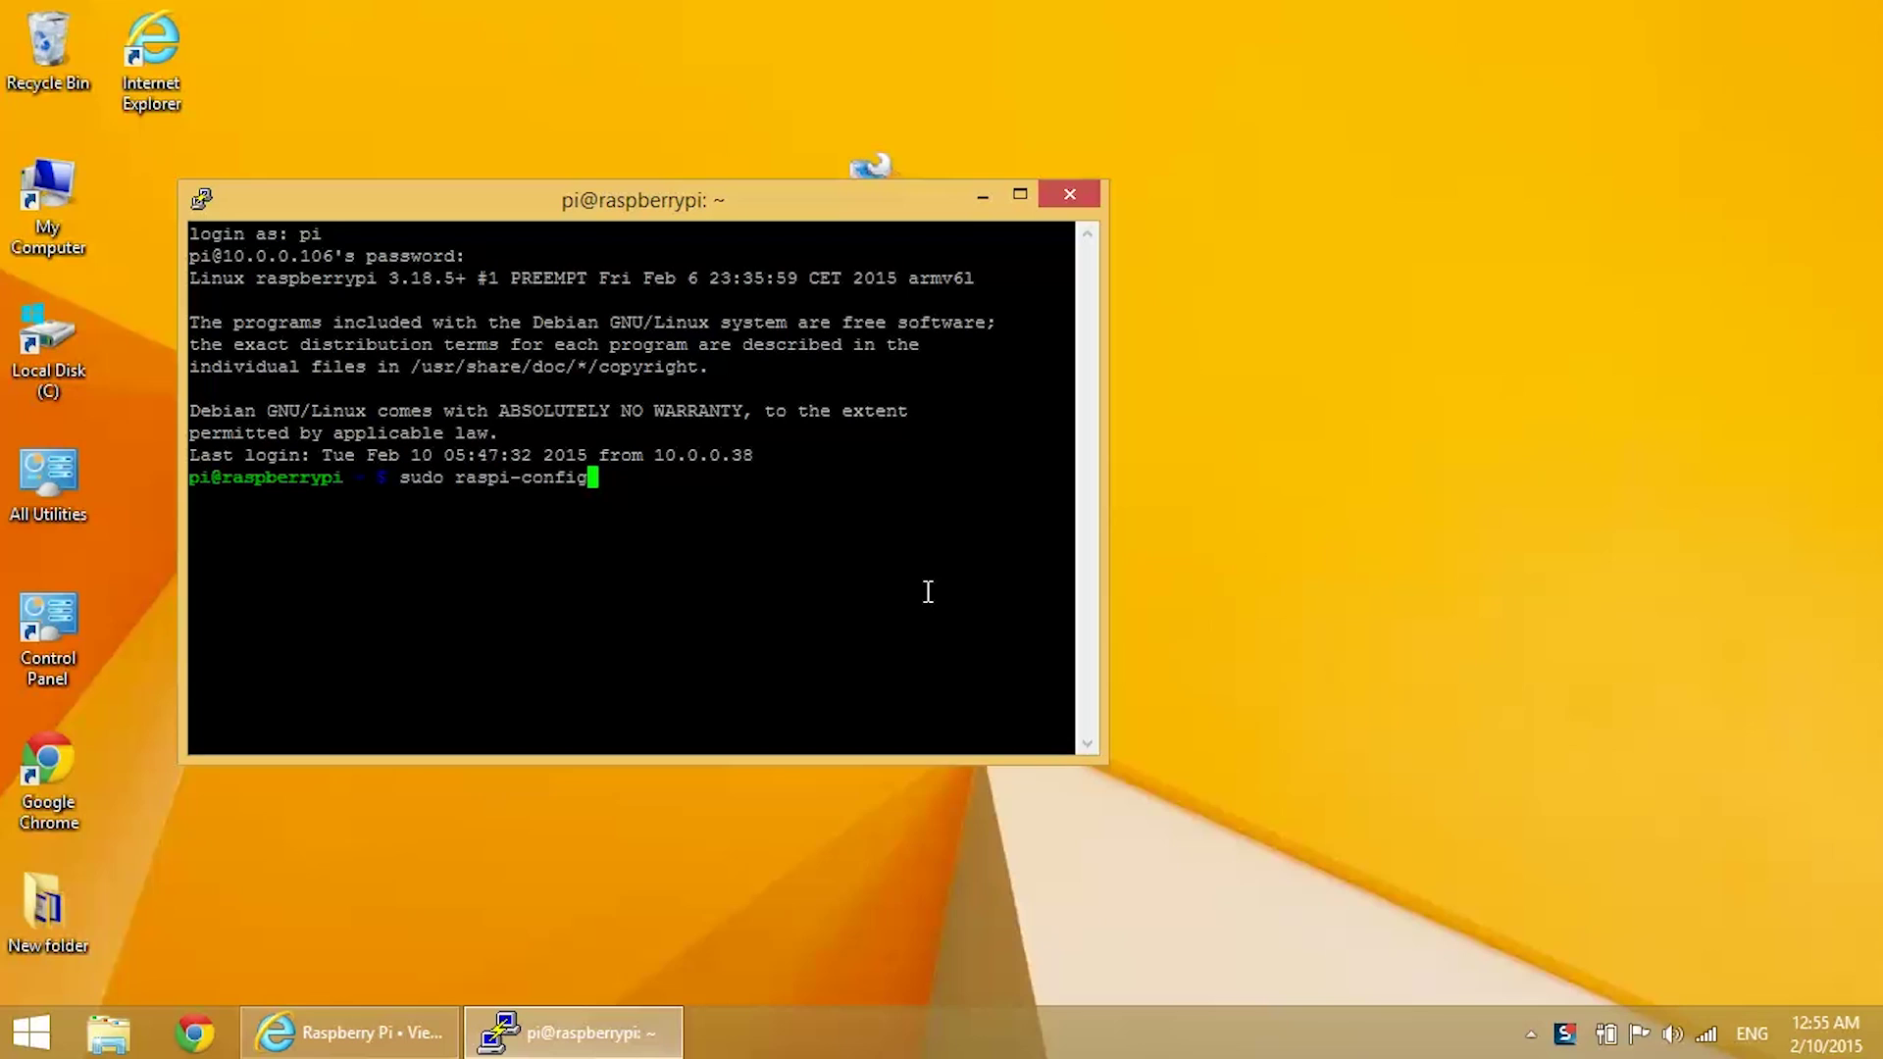
key(Return)
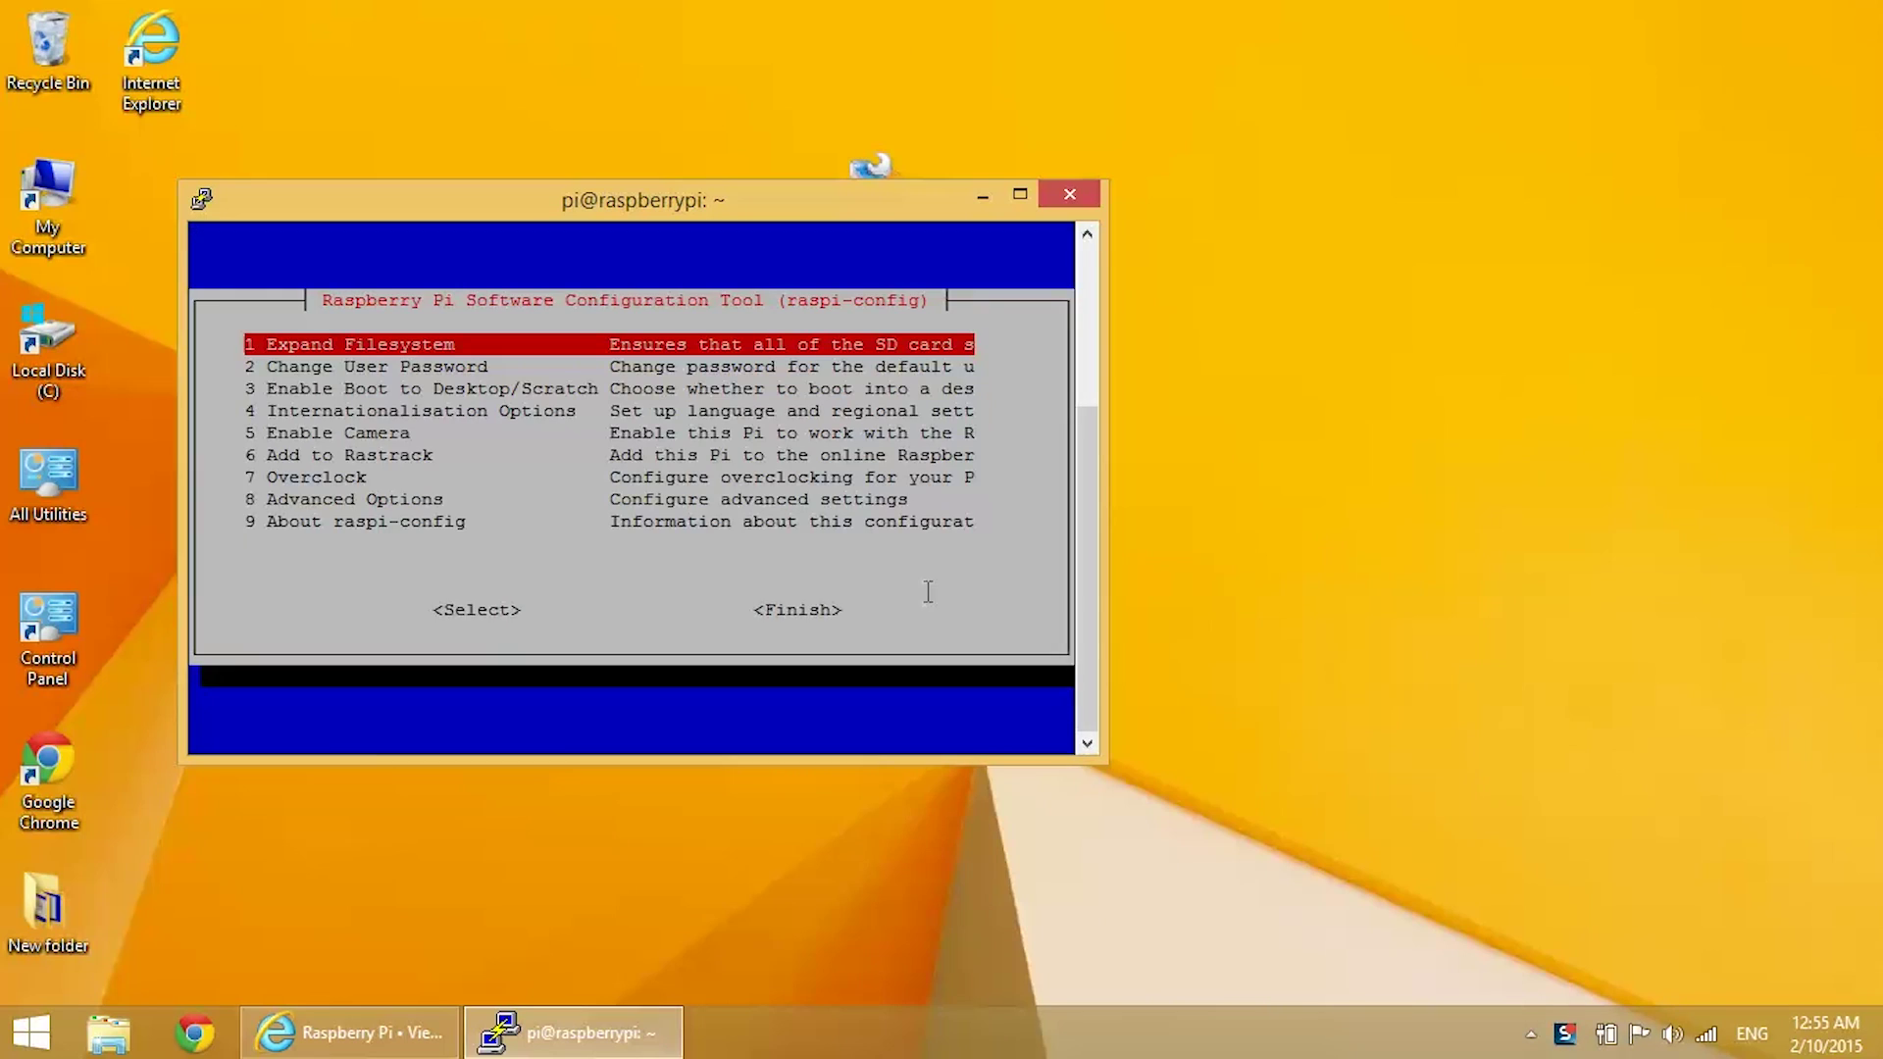
key(Down)
key(Down)
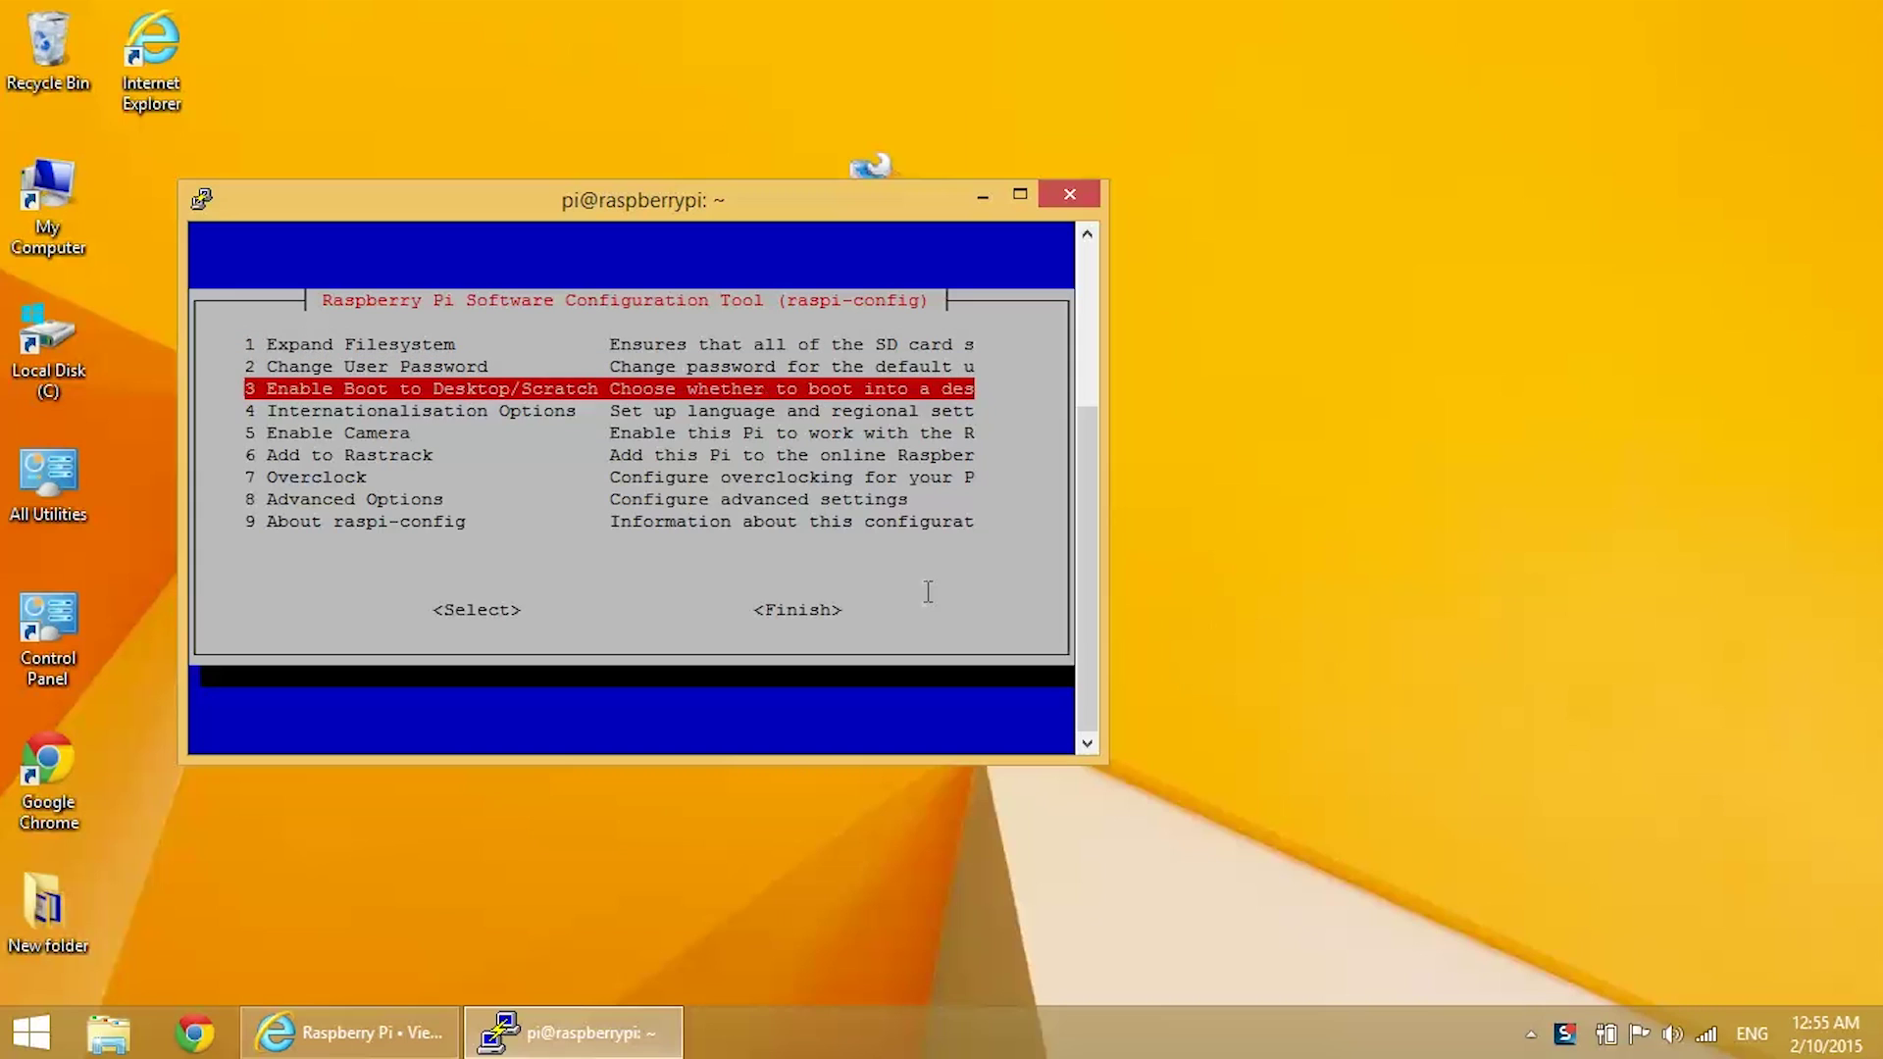
key(Down)
key(Down)
key(Down)
key(Down)
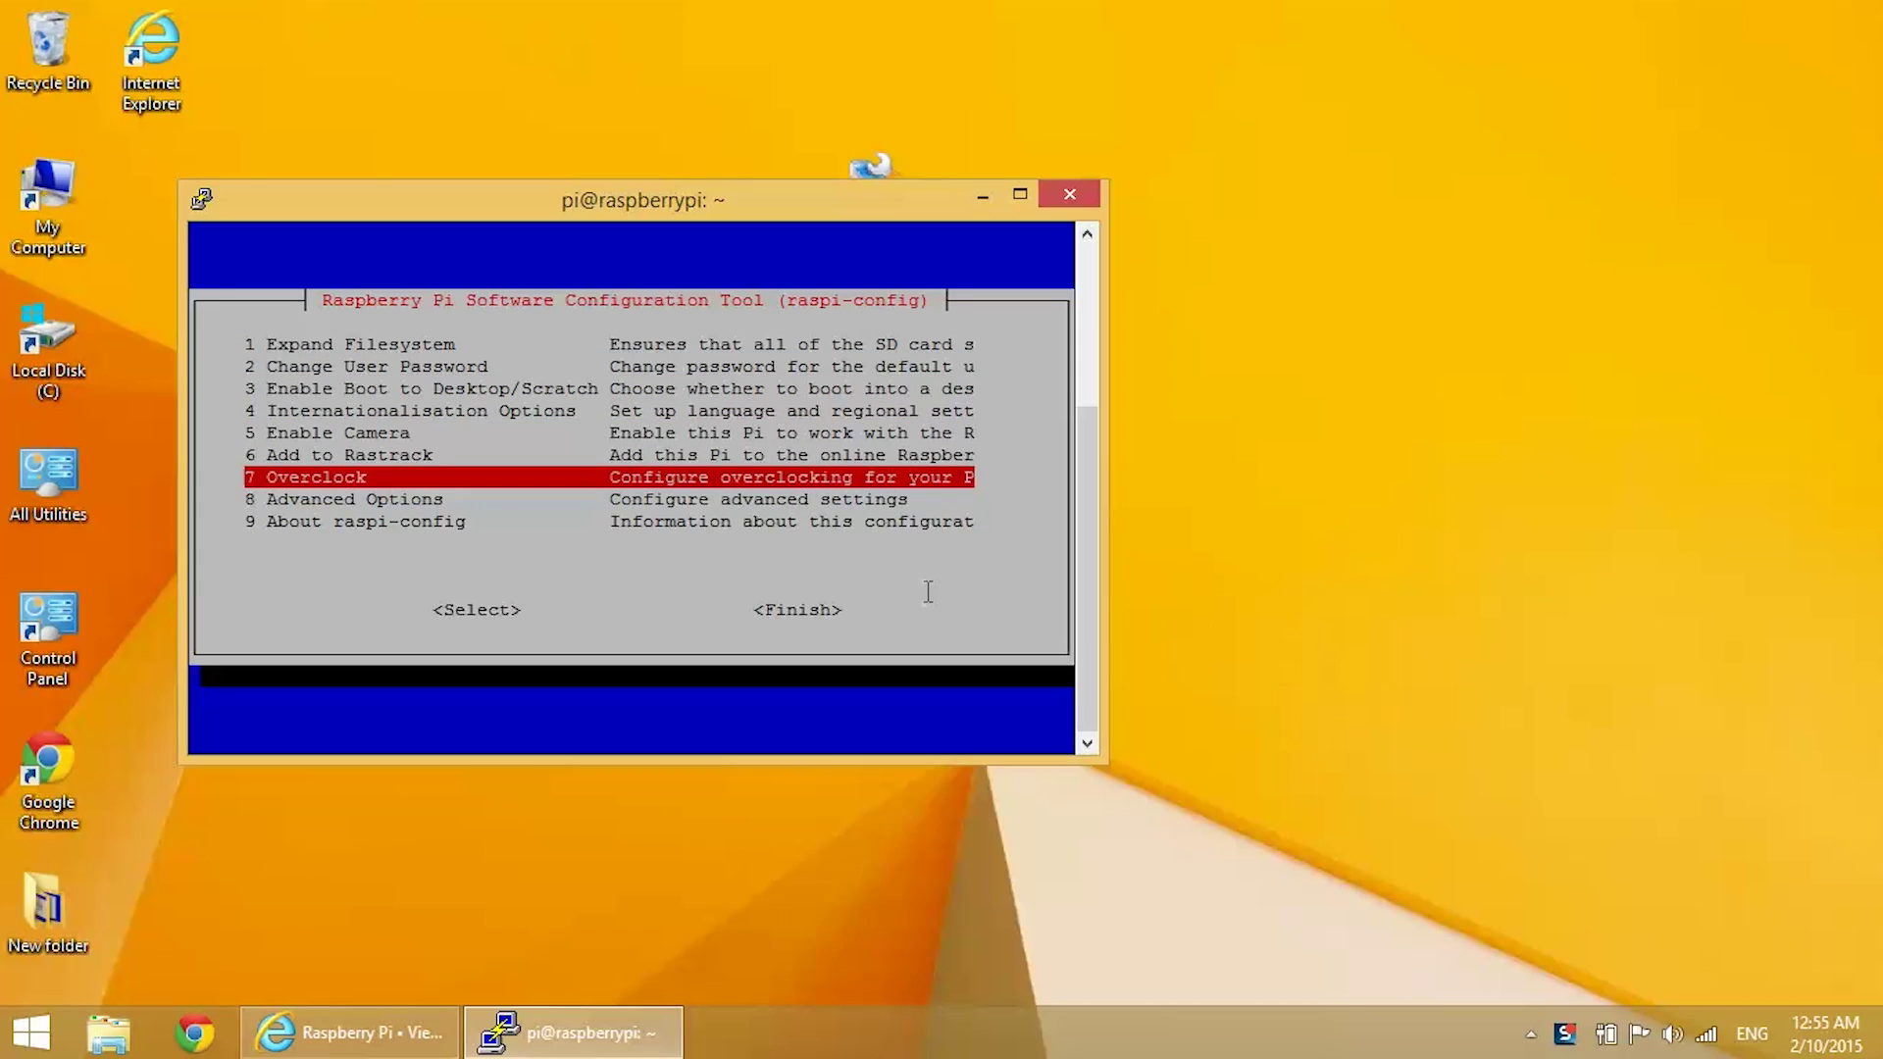
key(Down)
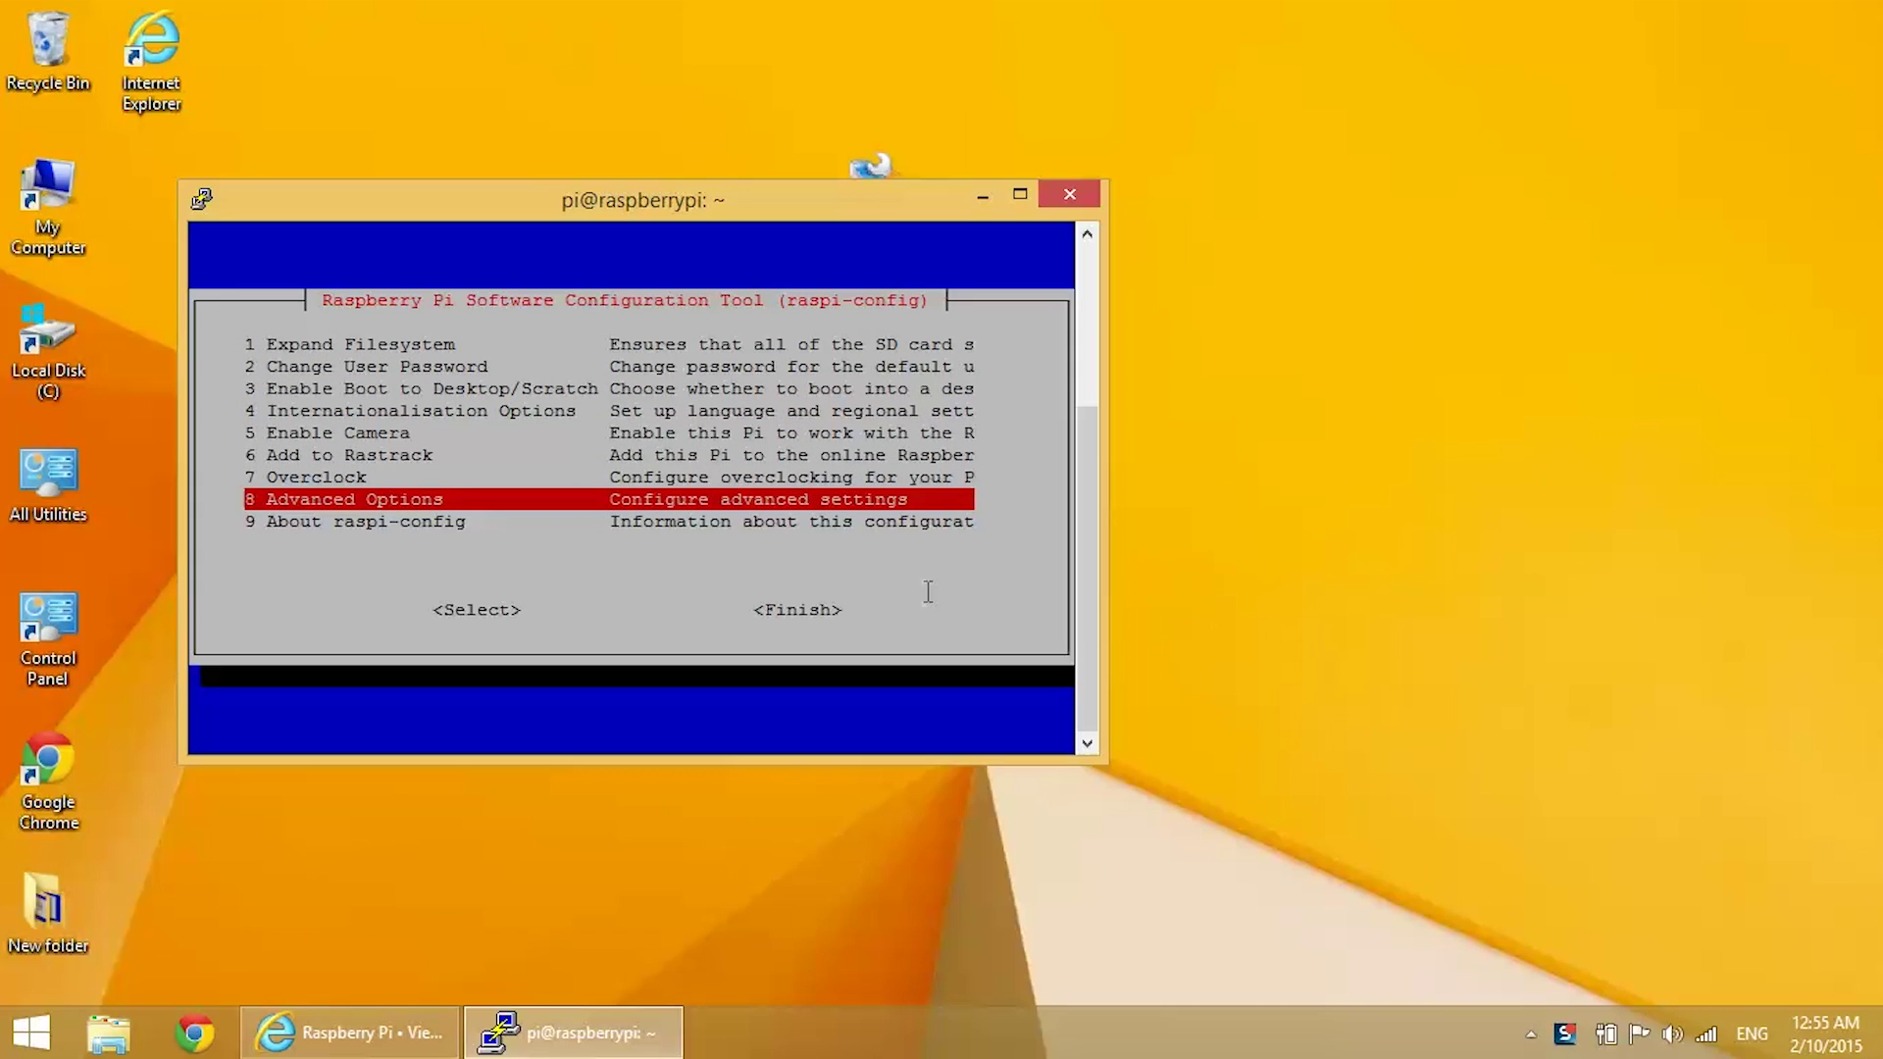
key(Return)
key(Down)
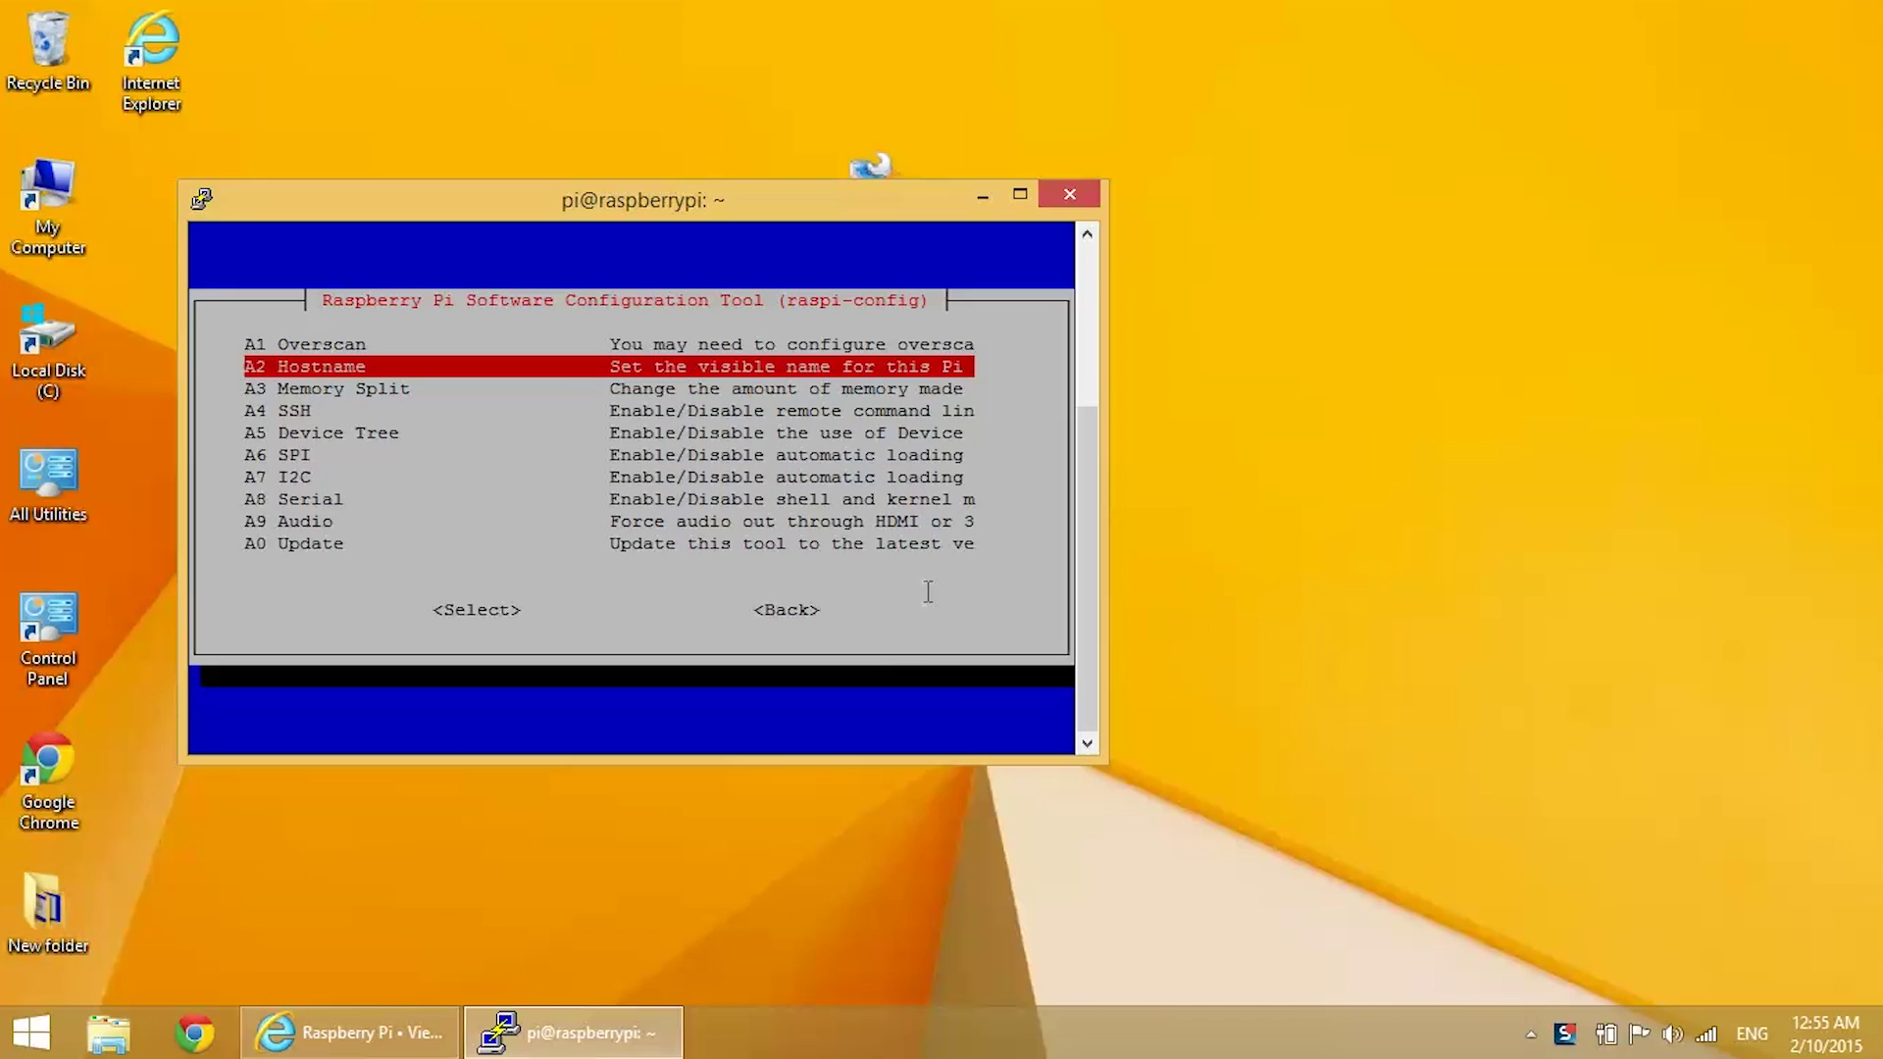
key(Down)
key(Down)
key(Down)
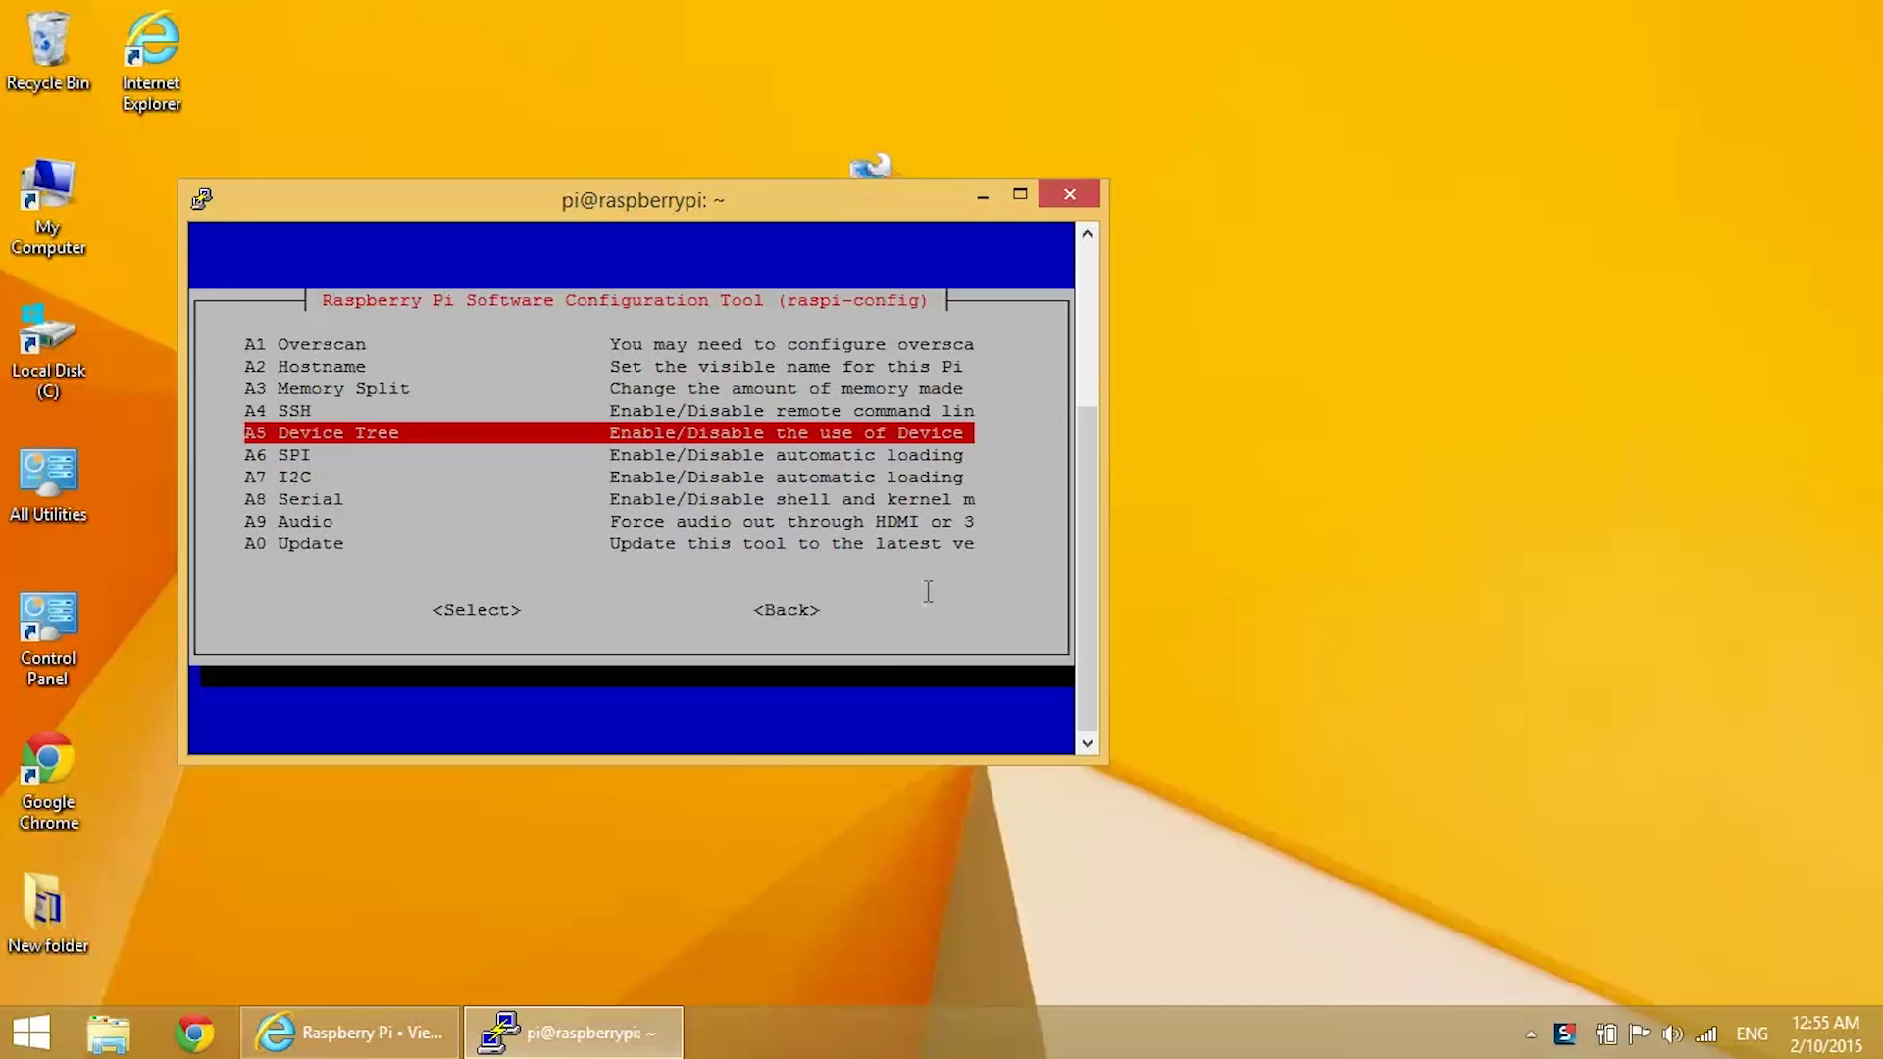
key(Down)
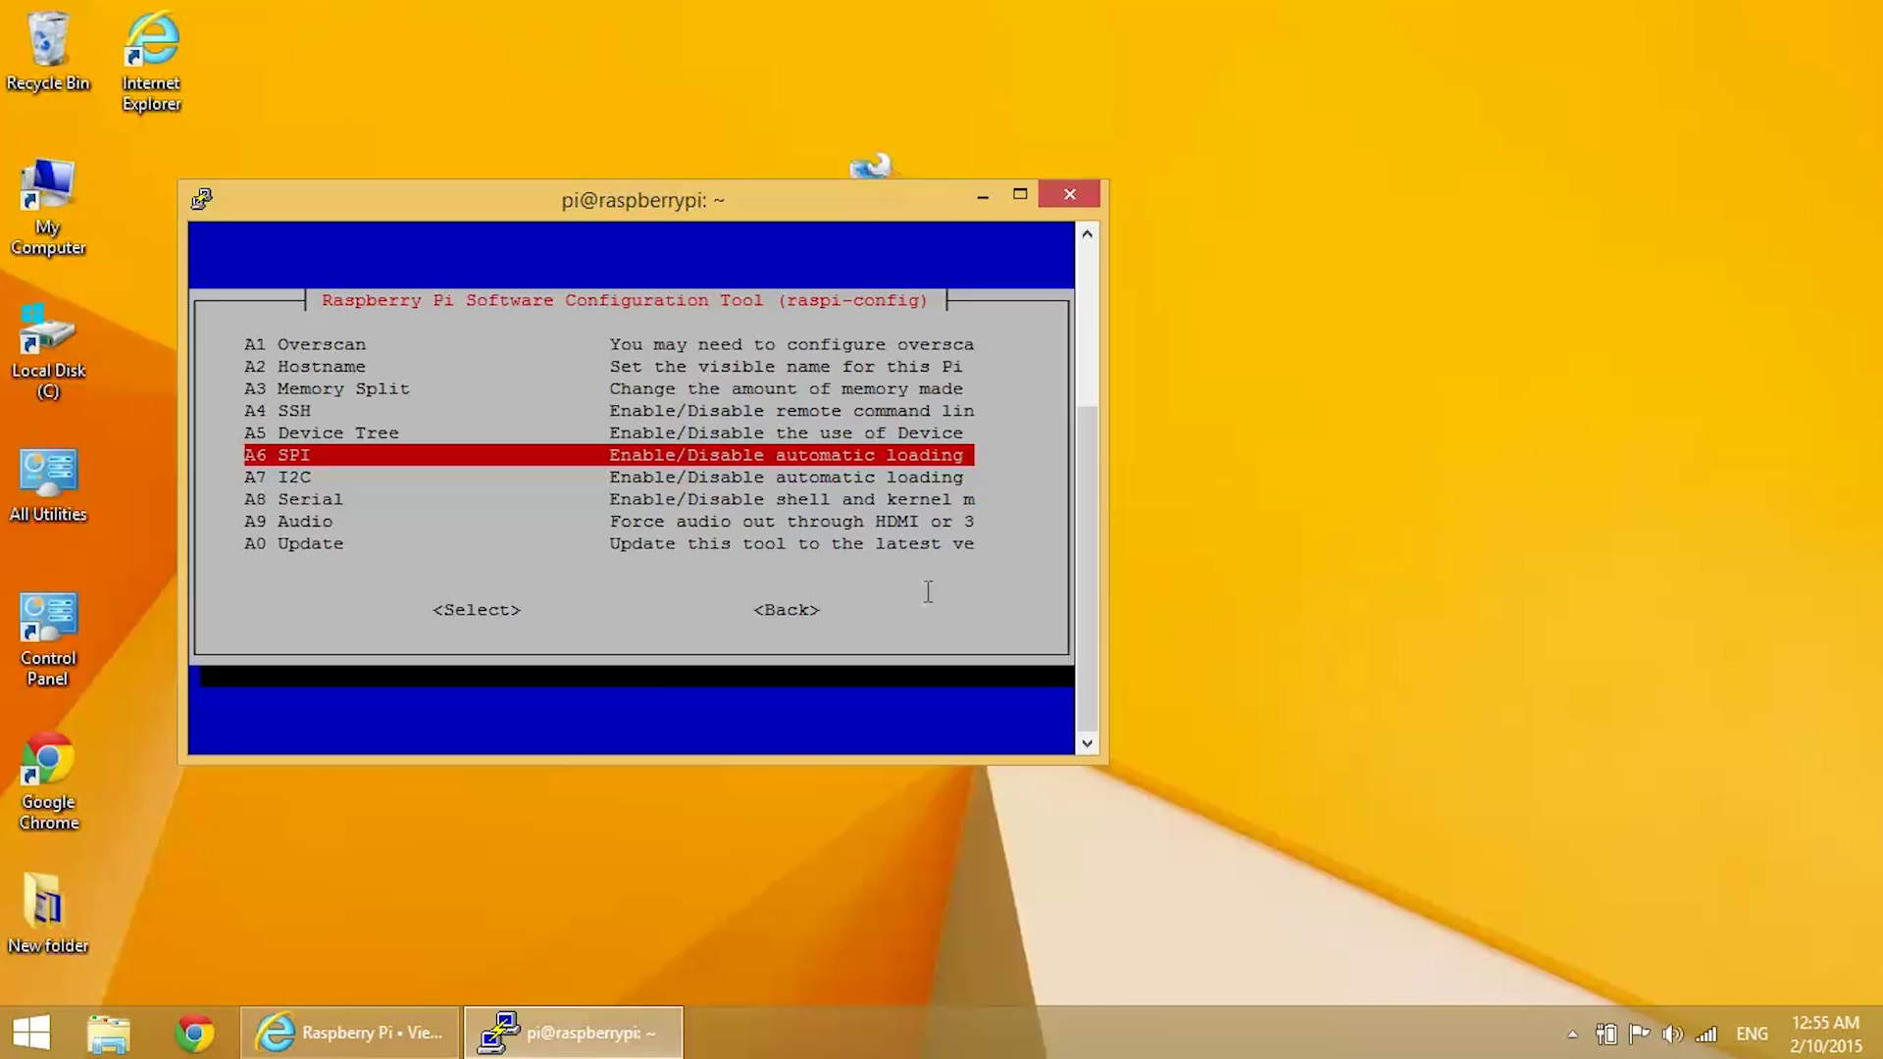
key(Return)
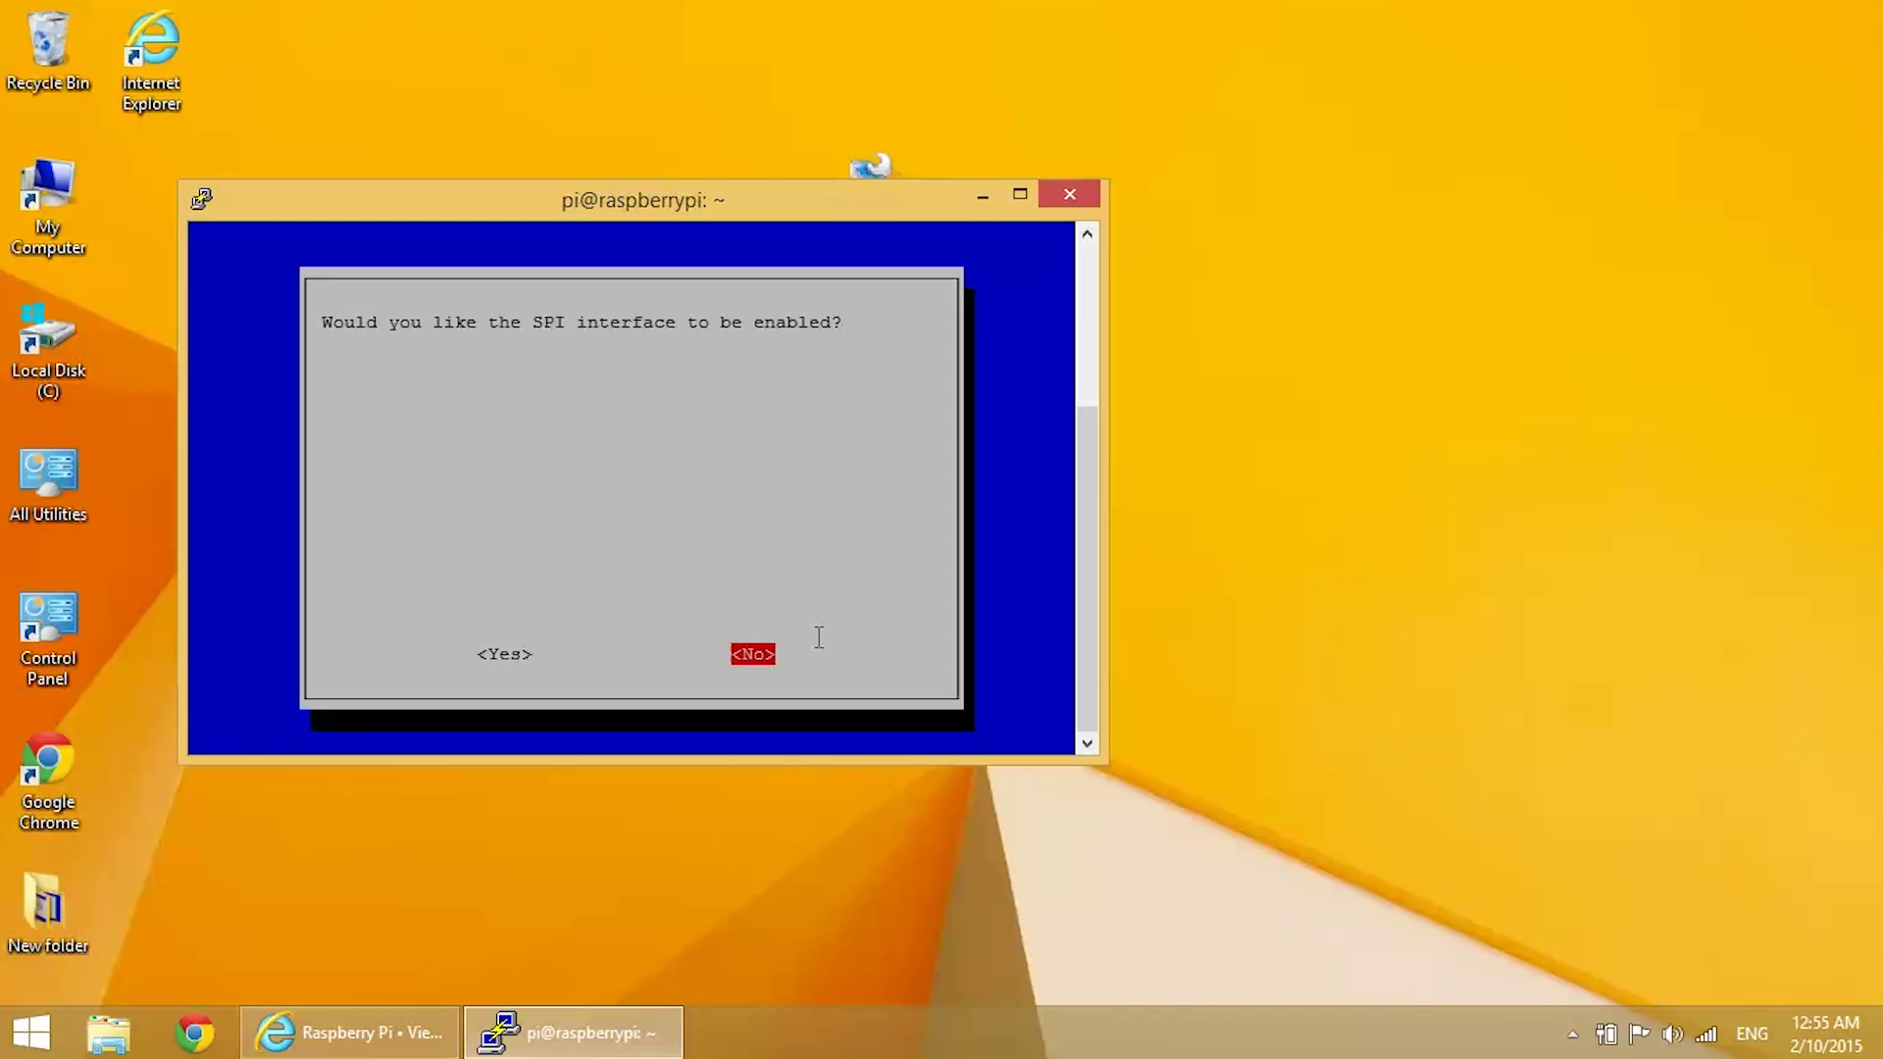
Enable the SPI interface and have its kernel module loaded by default
key(Left)
key(Return)
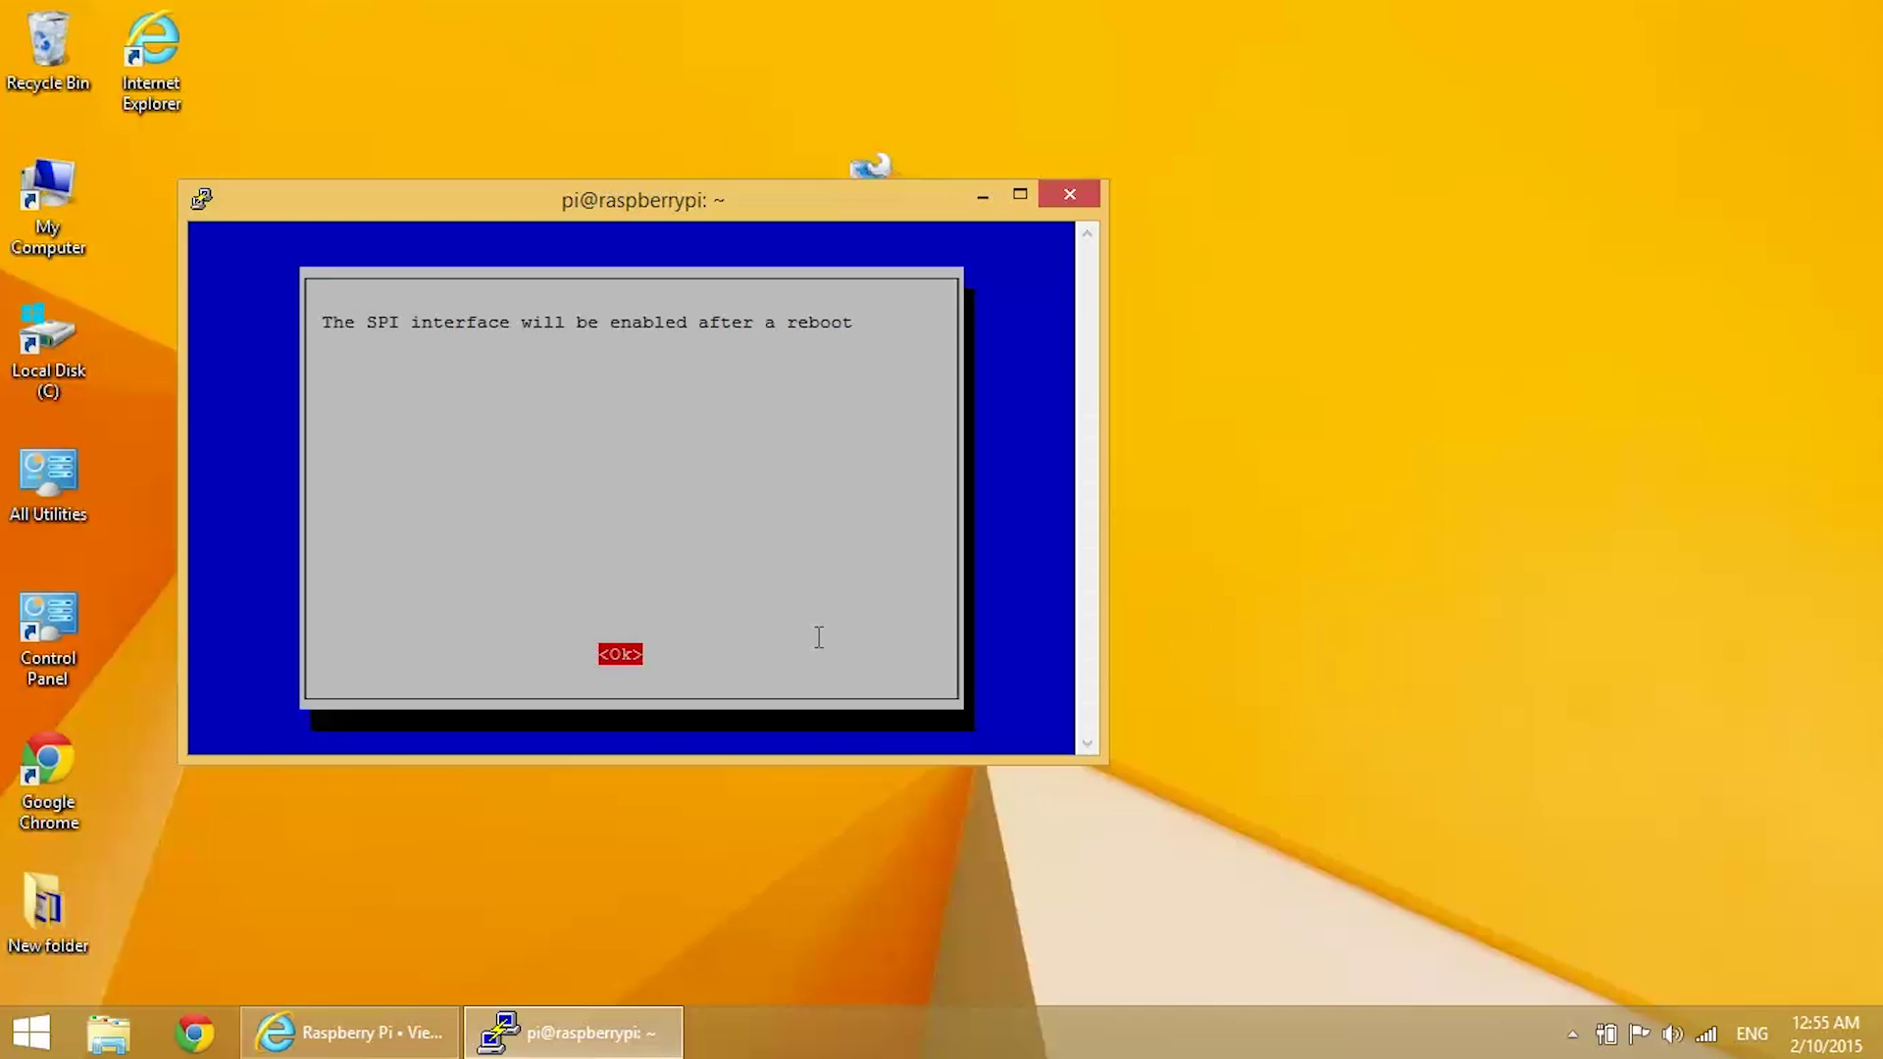
key(Return)
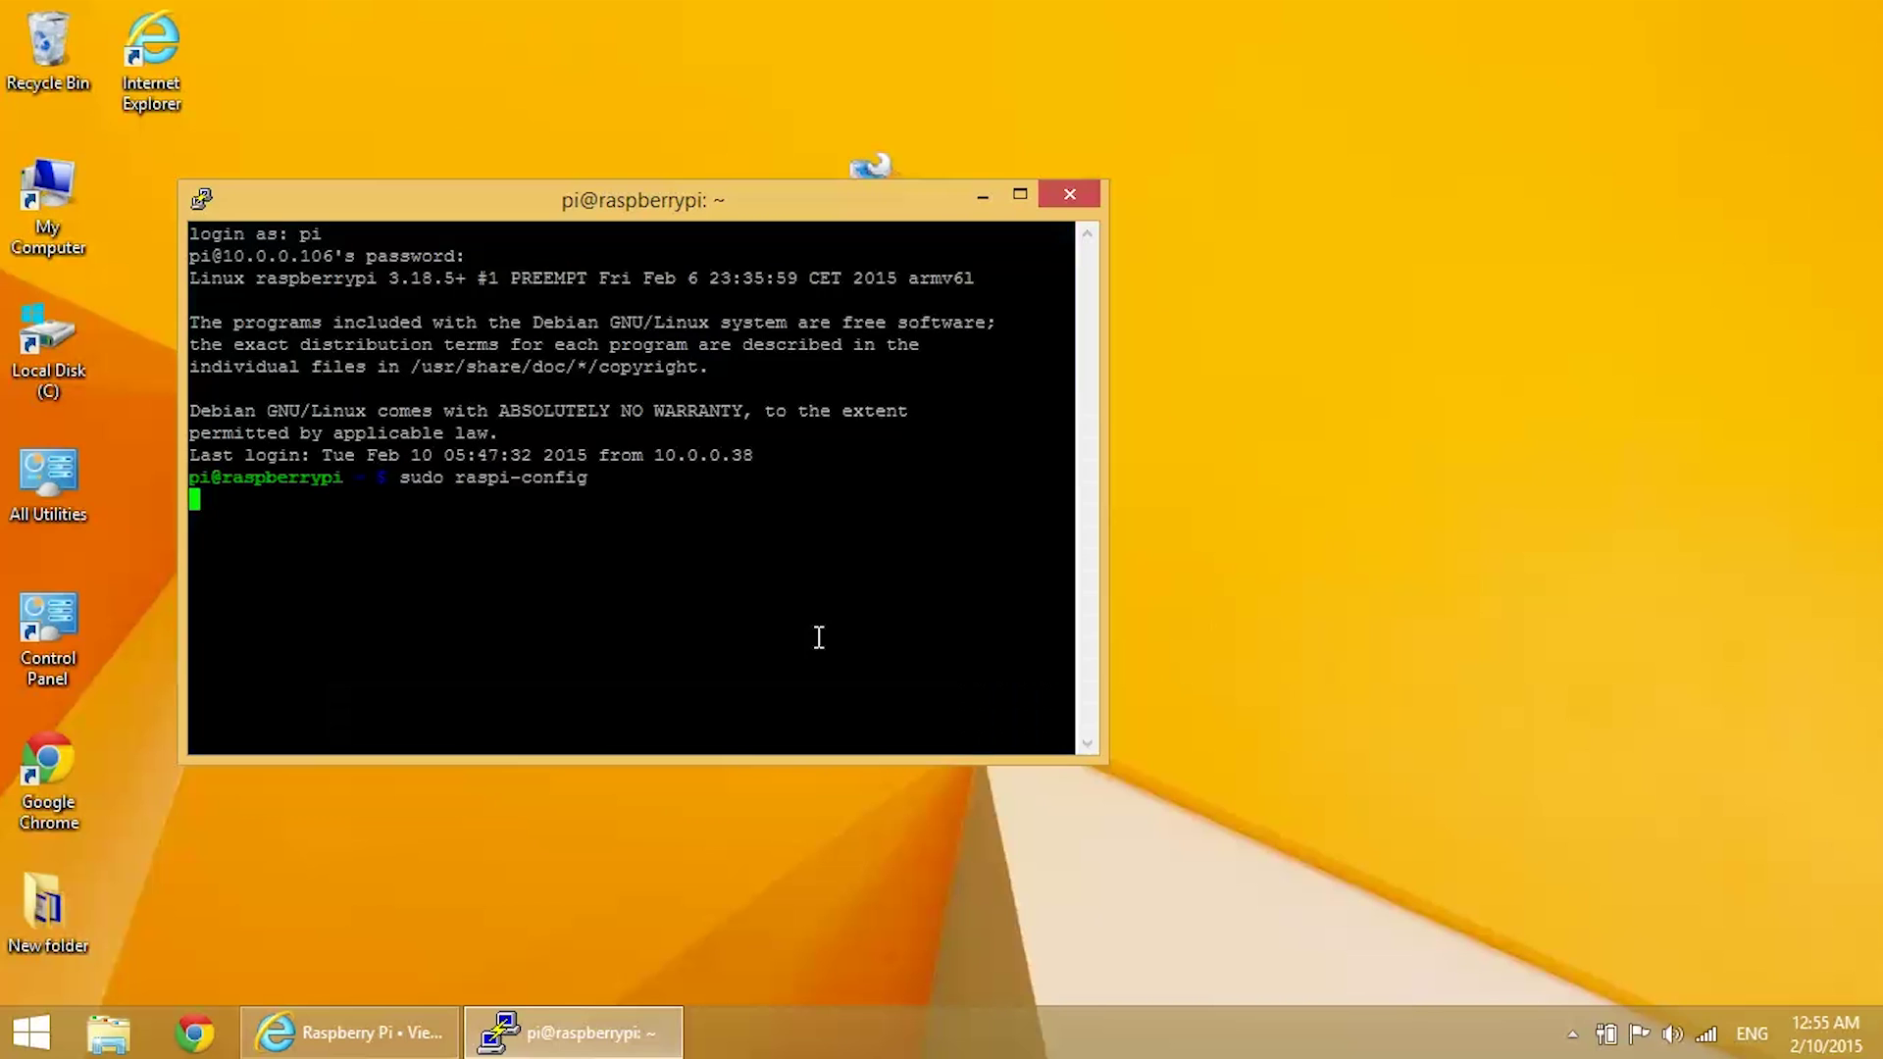
key(Return)
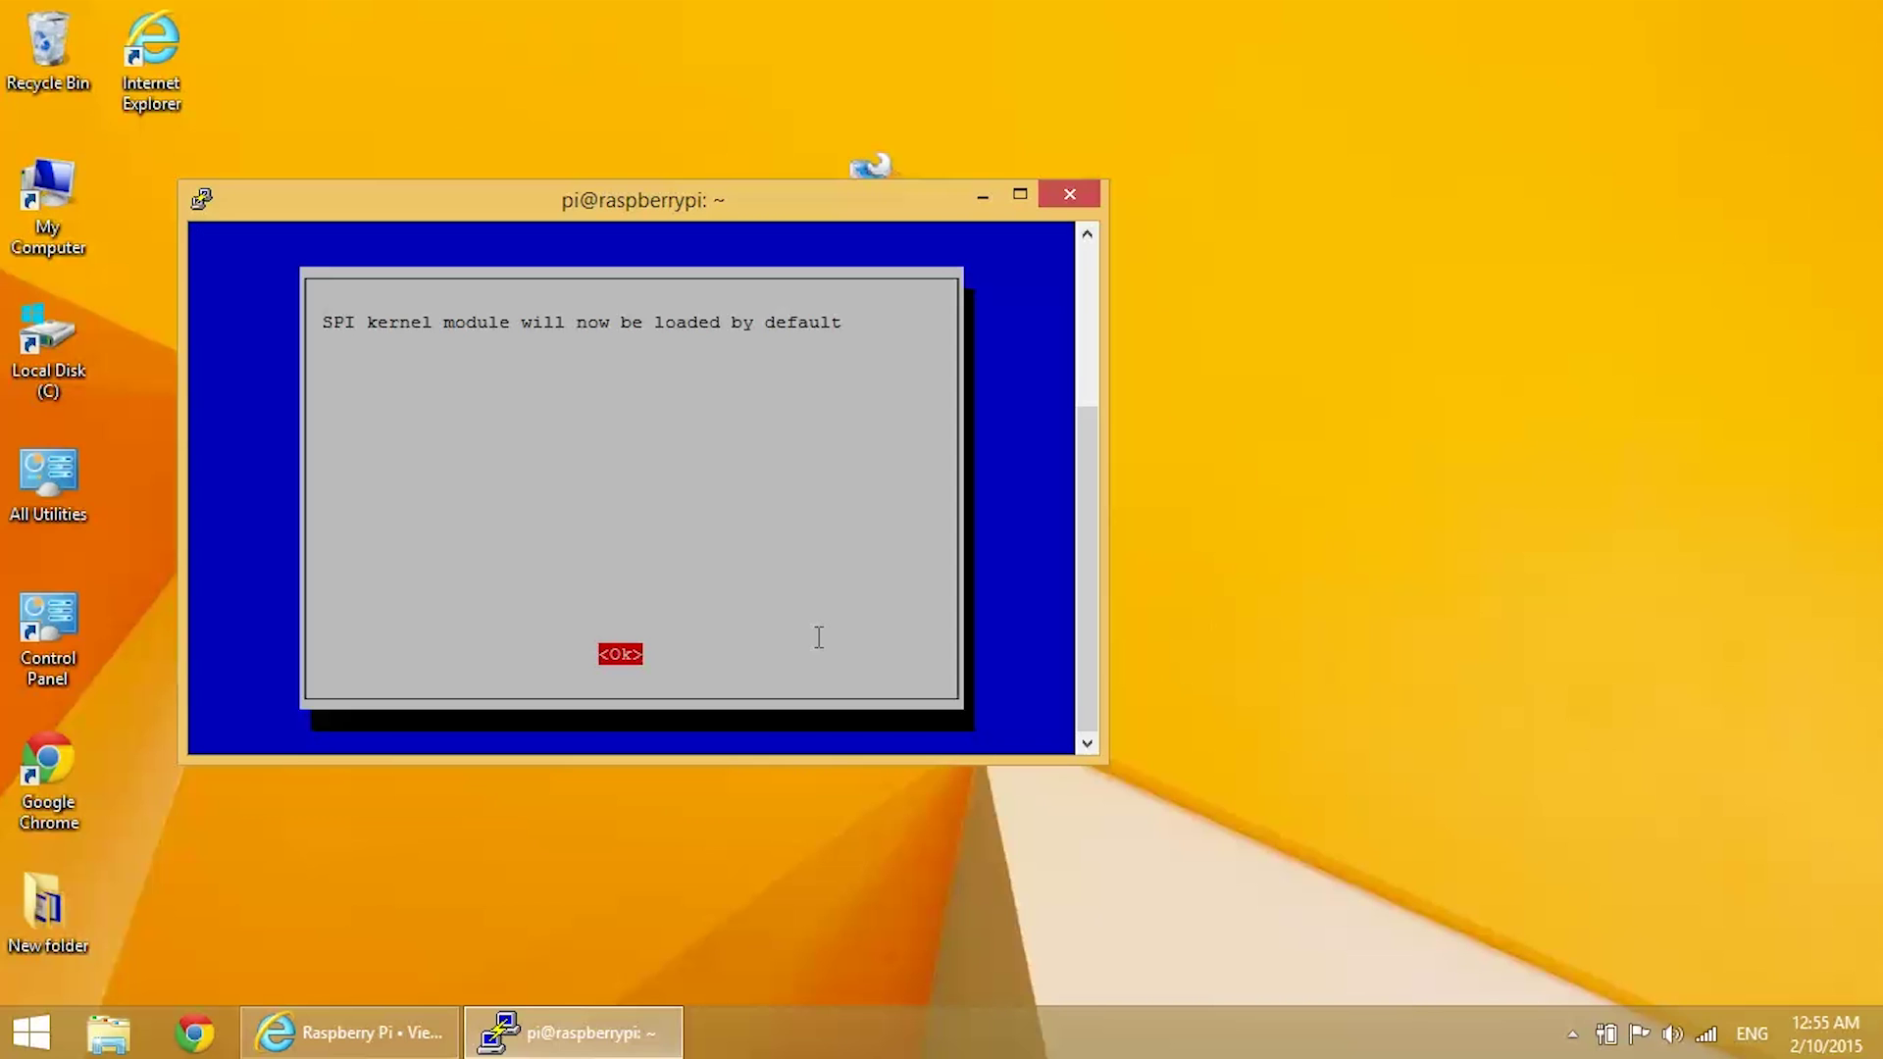
key(Return)
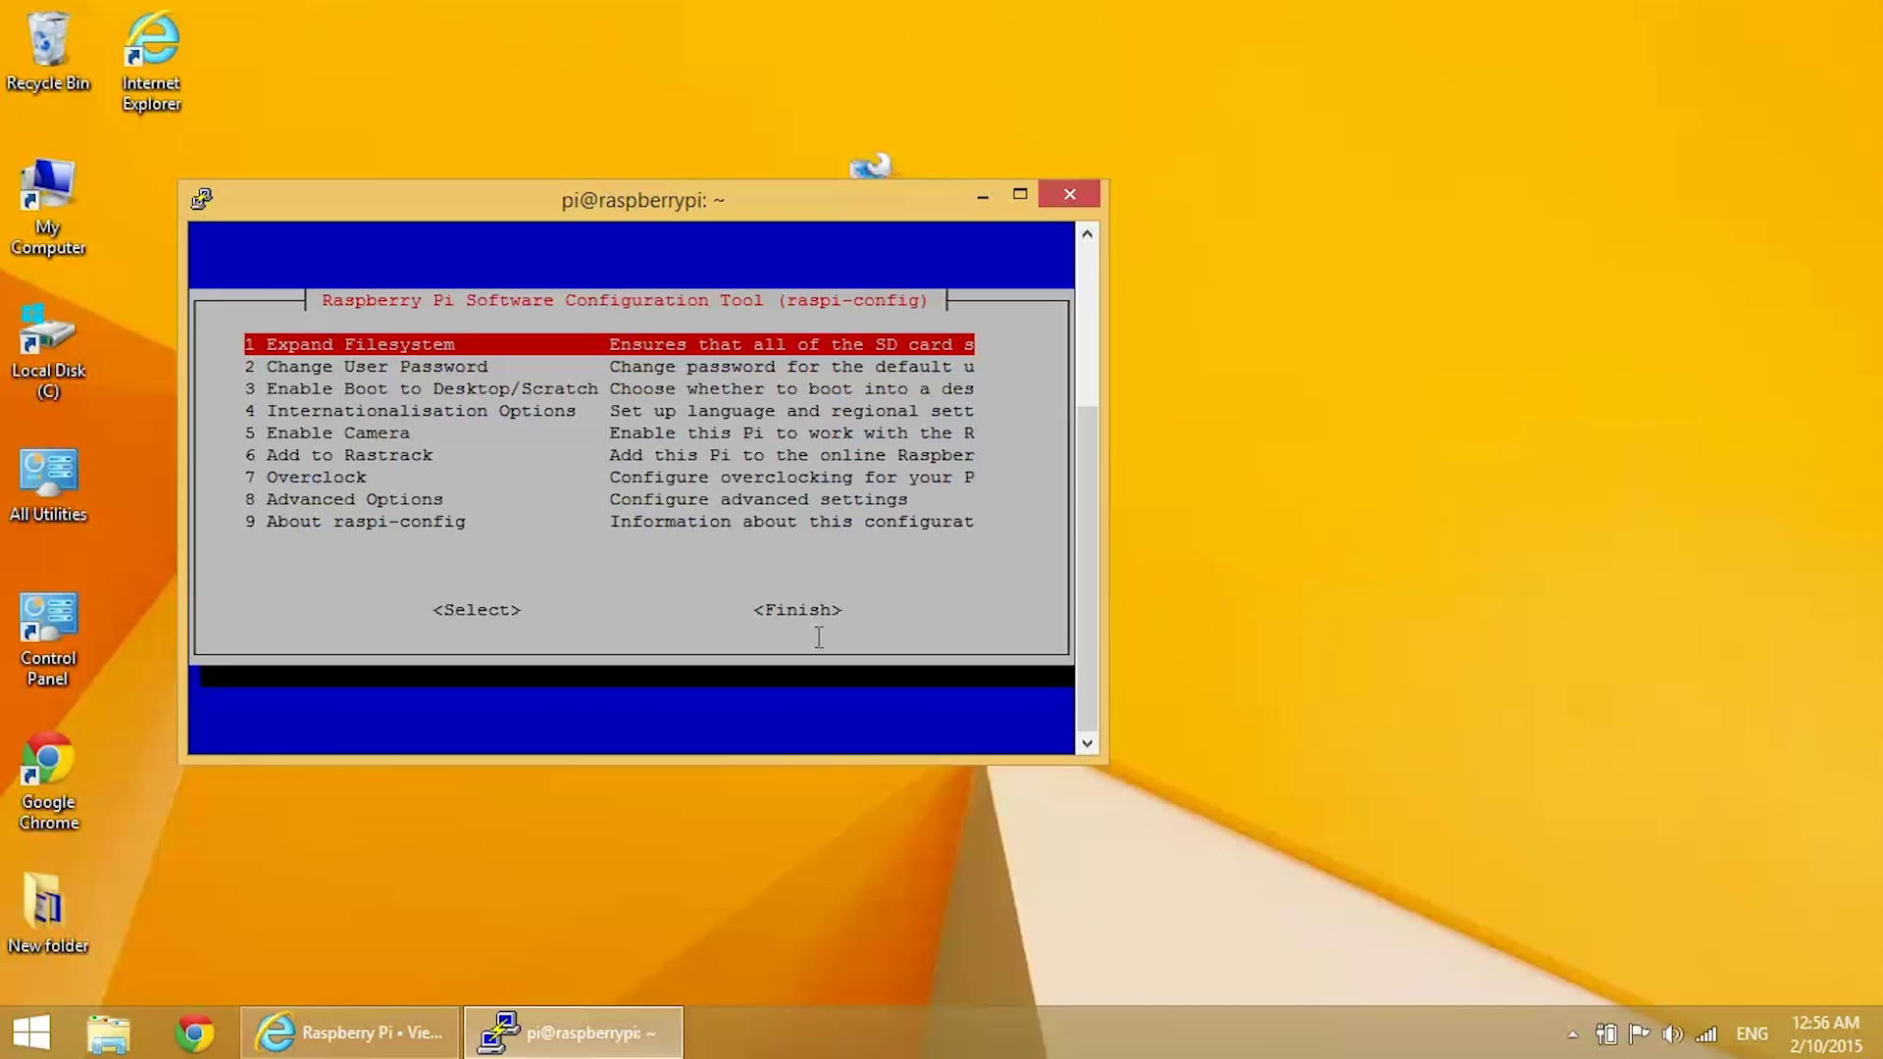
Finish raspi-config, reboot the Pi now, and dismiss the lost-connection error
key(Down)
key(Down)
key(Down)
key(Down)
key(Down)
key(Down)
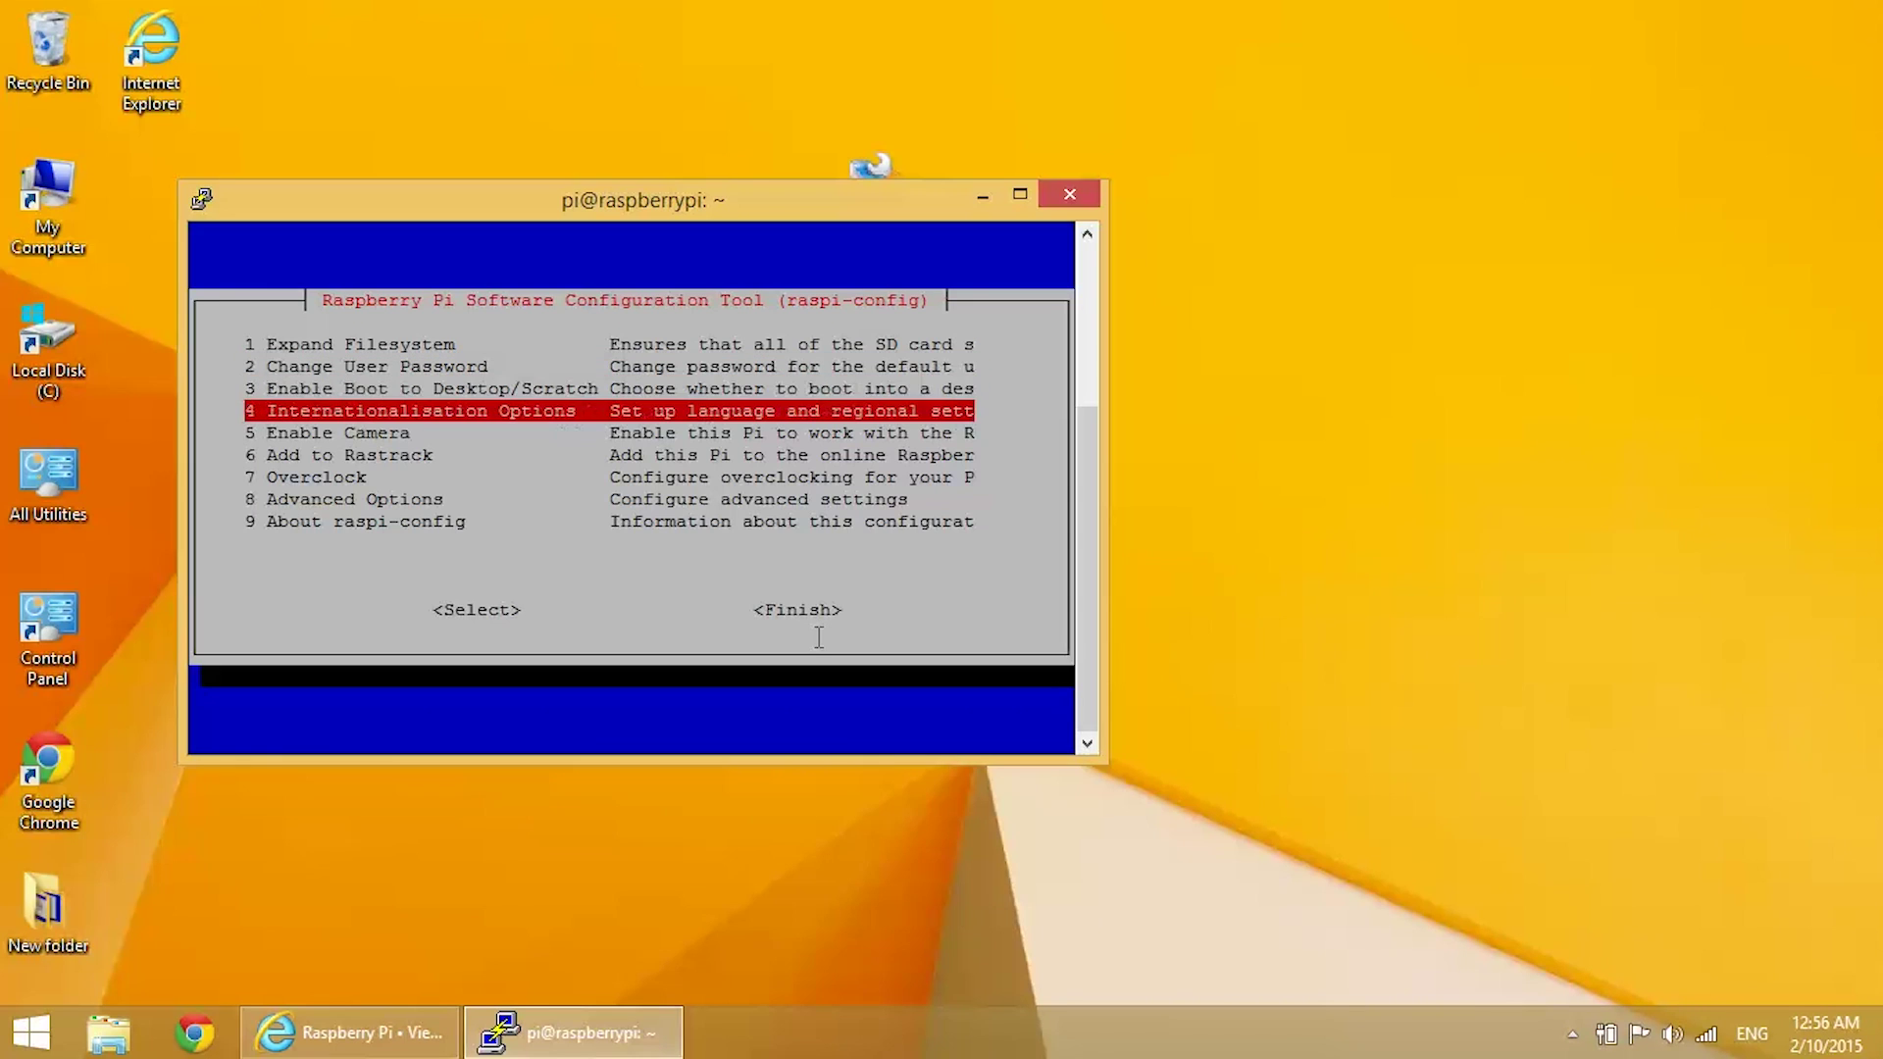
key(Down)
key(Down)
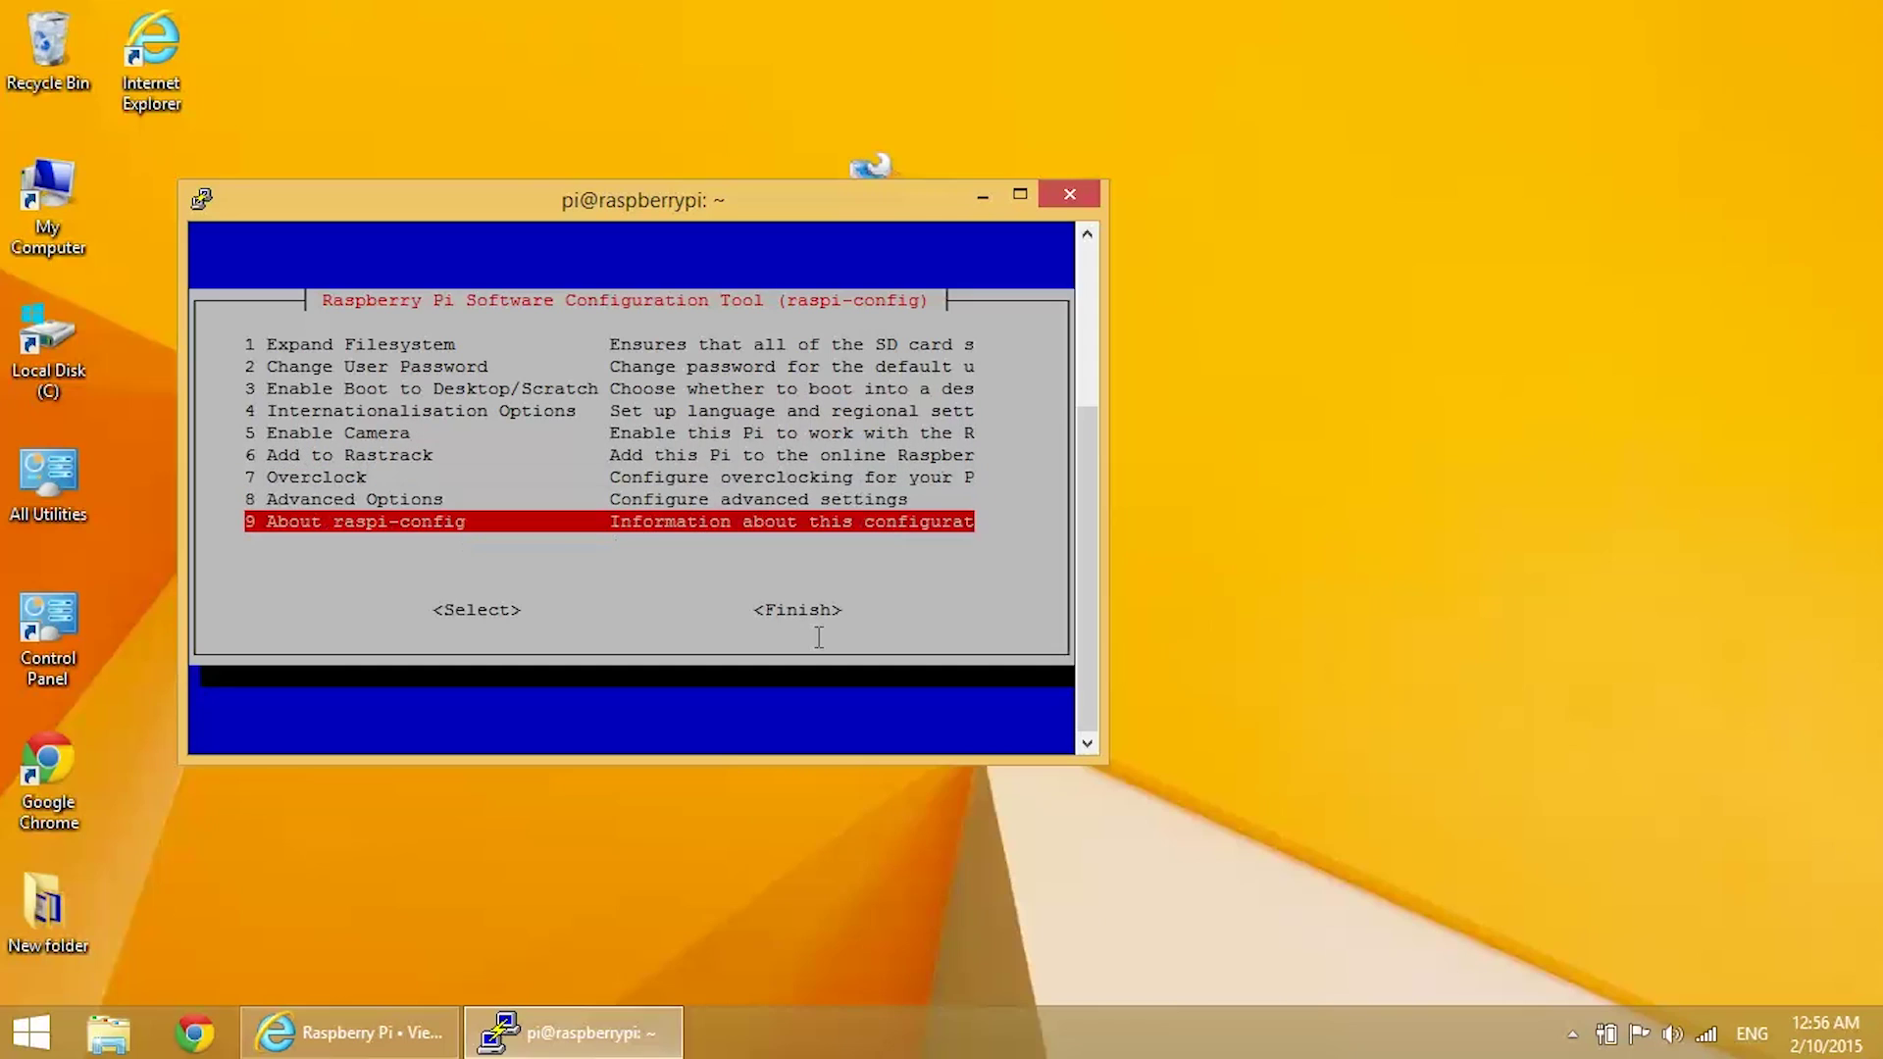
key(Tab)
key(Tab)
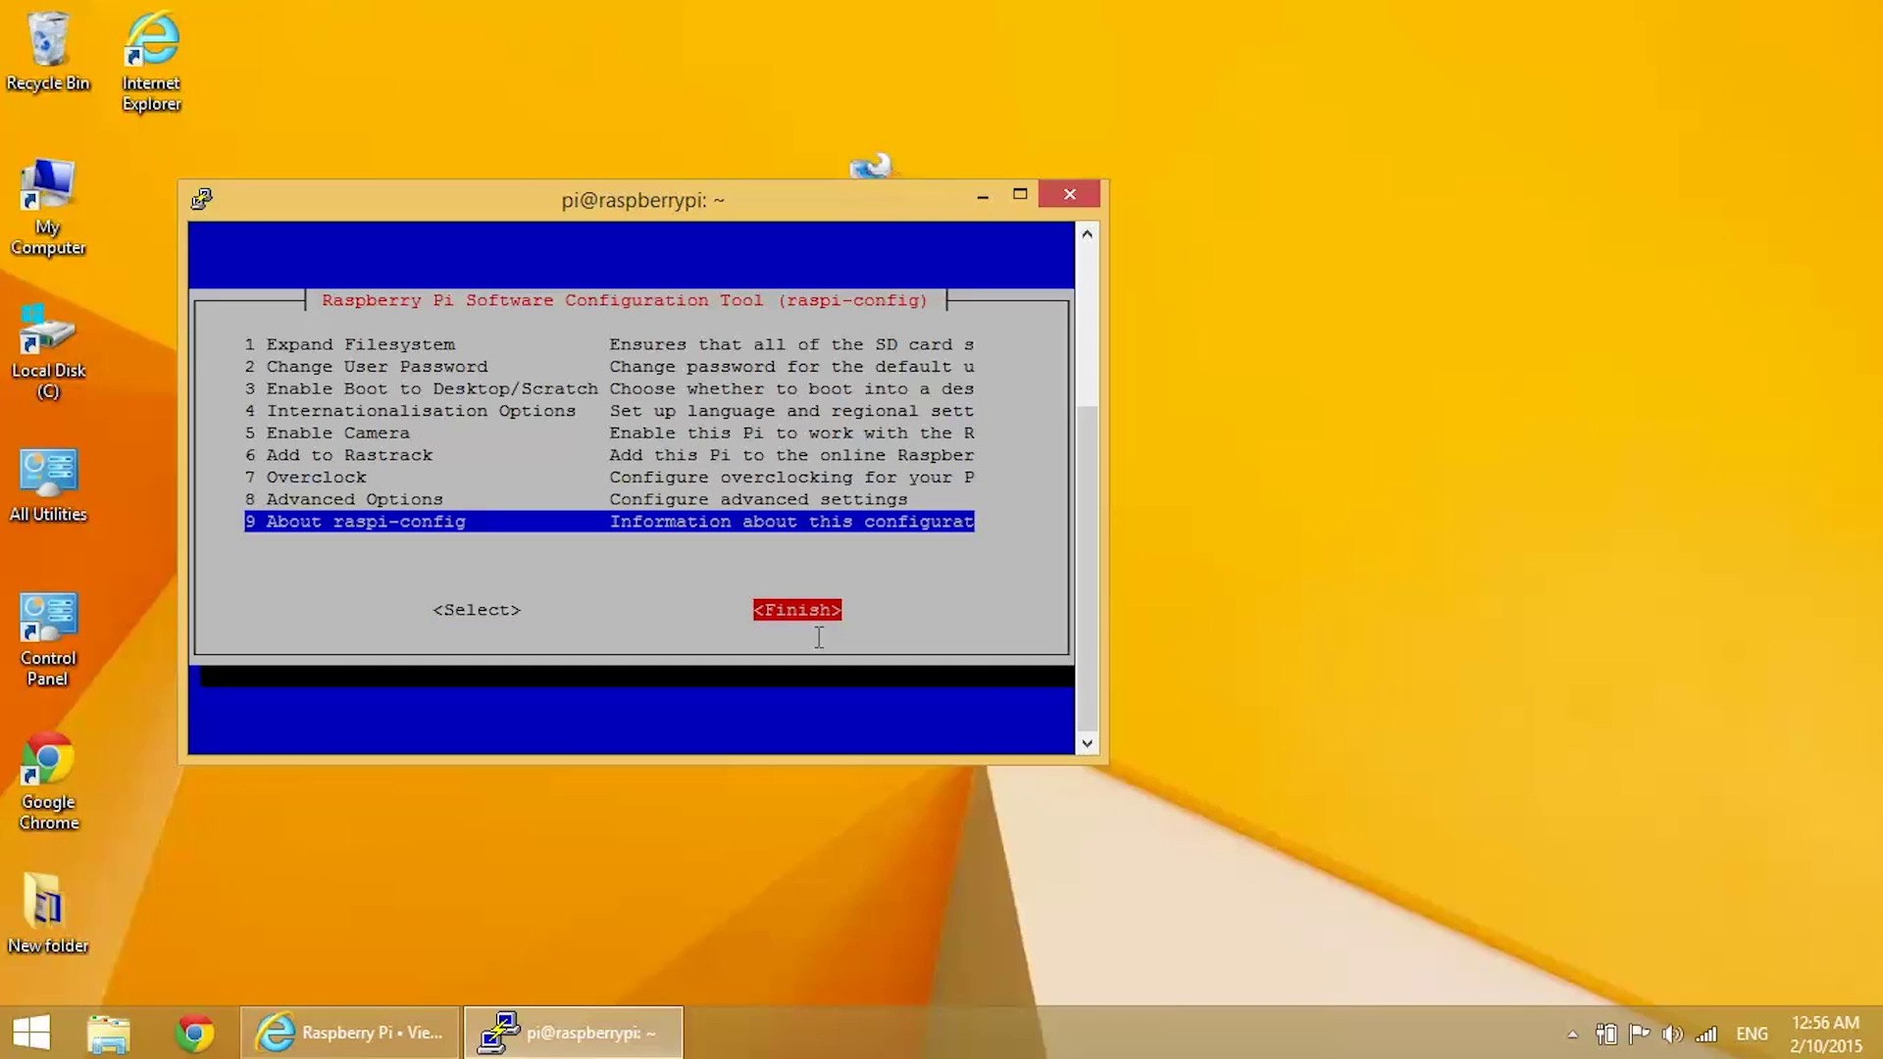
key(Return)
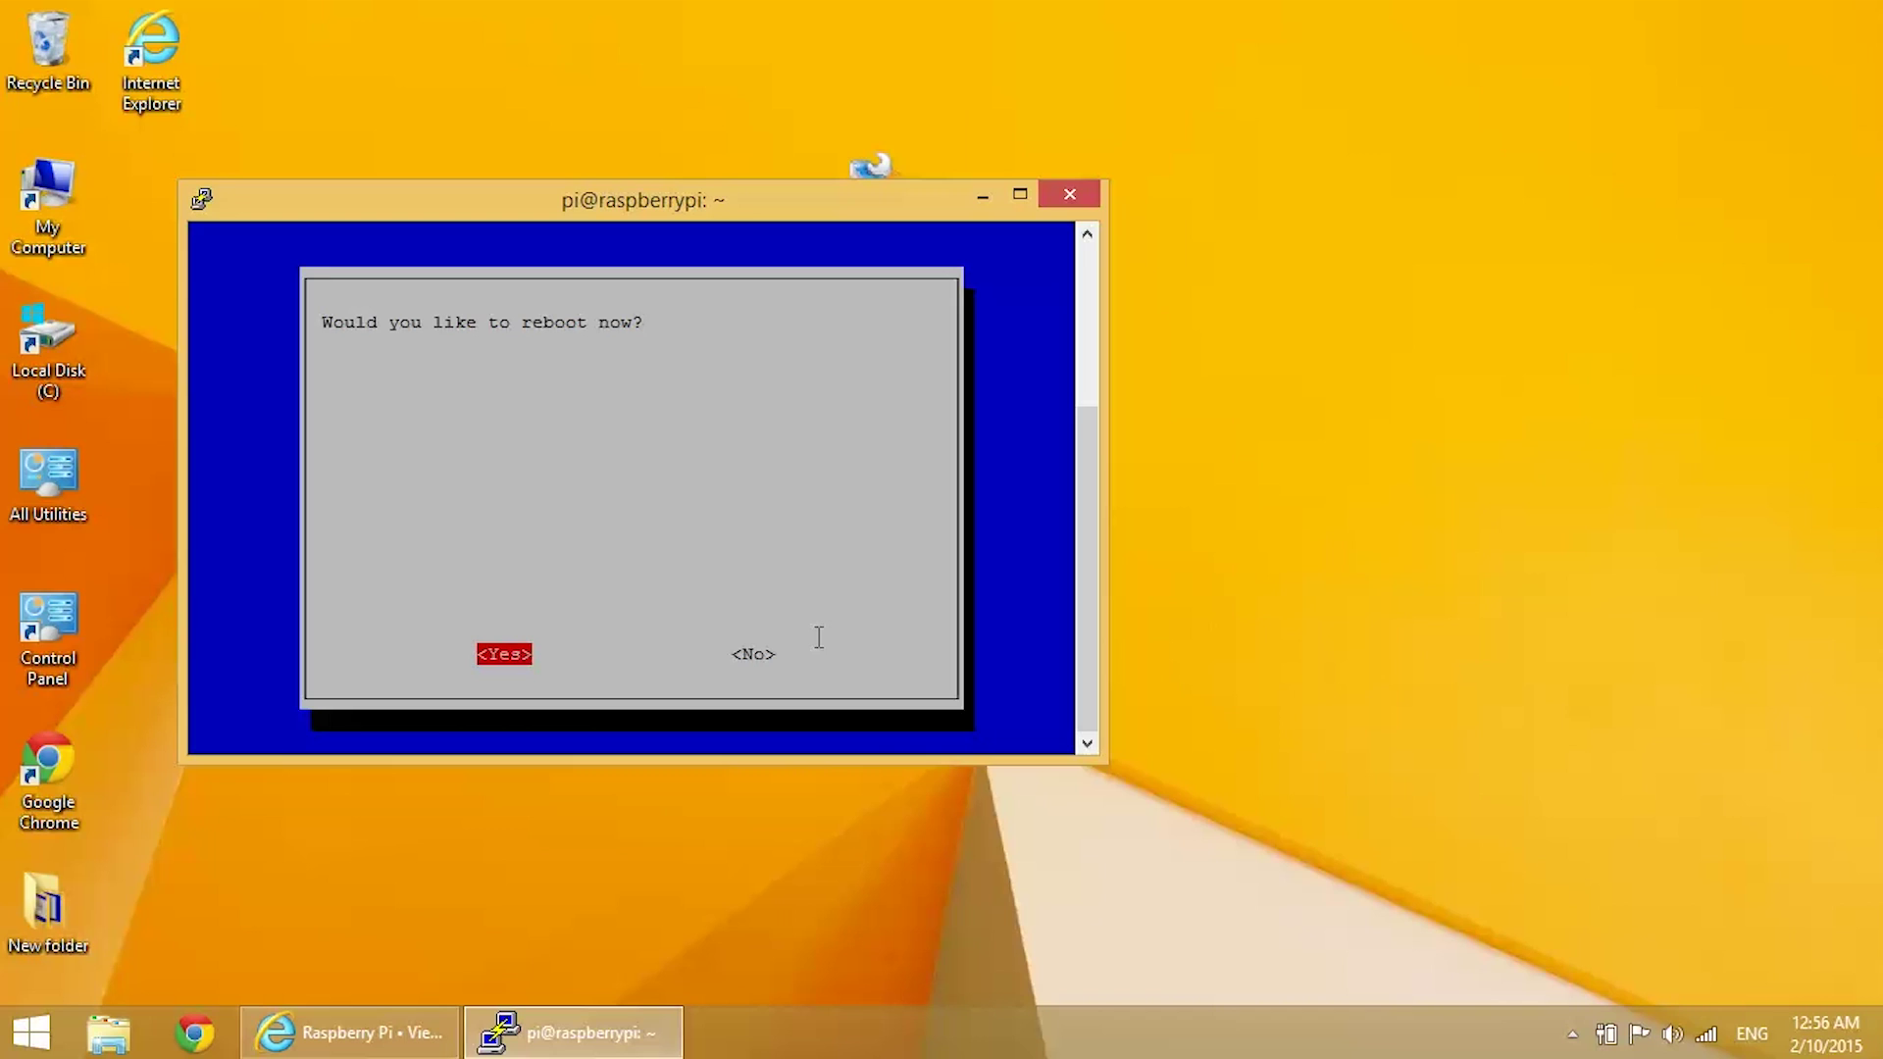
key(Return)
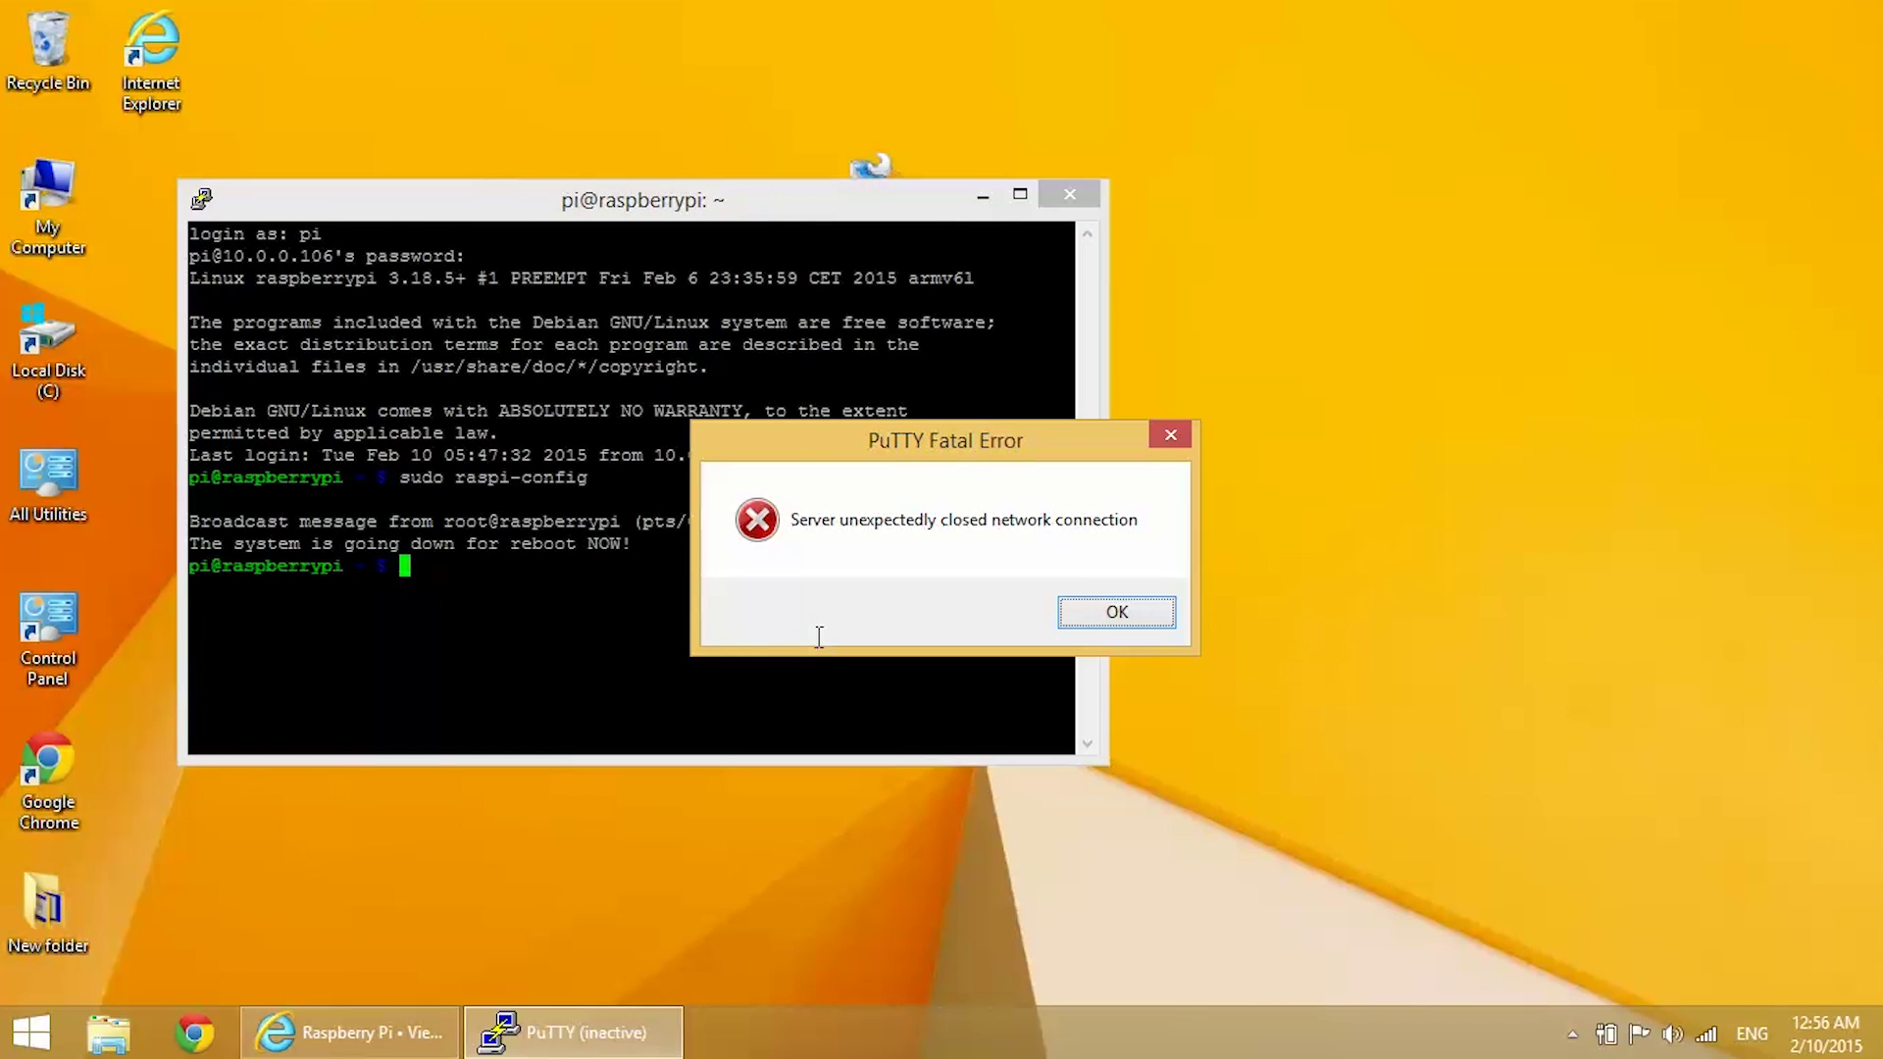
key(Return)
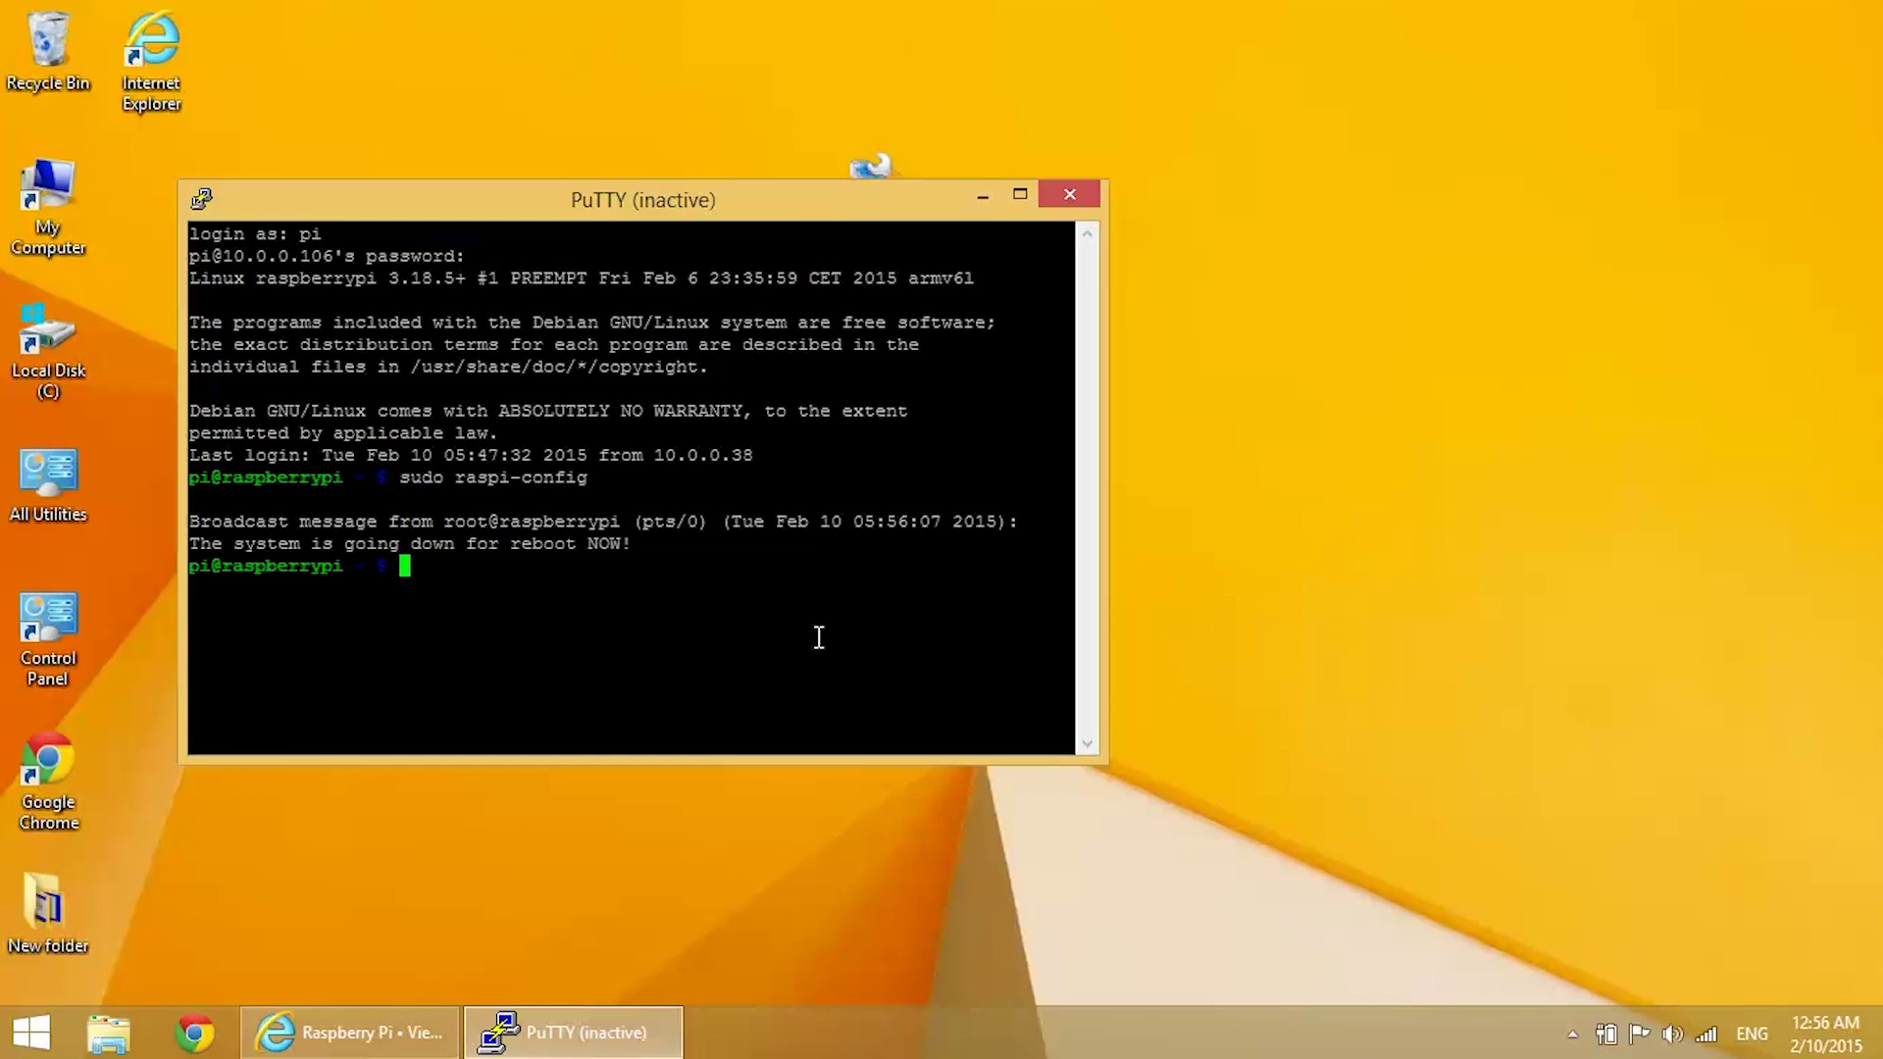
click(1072, 199)
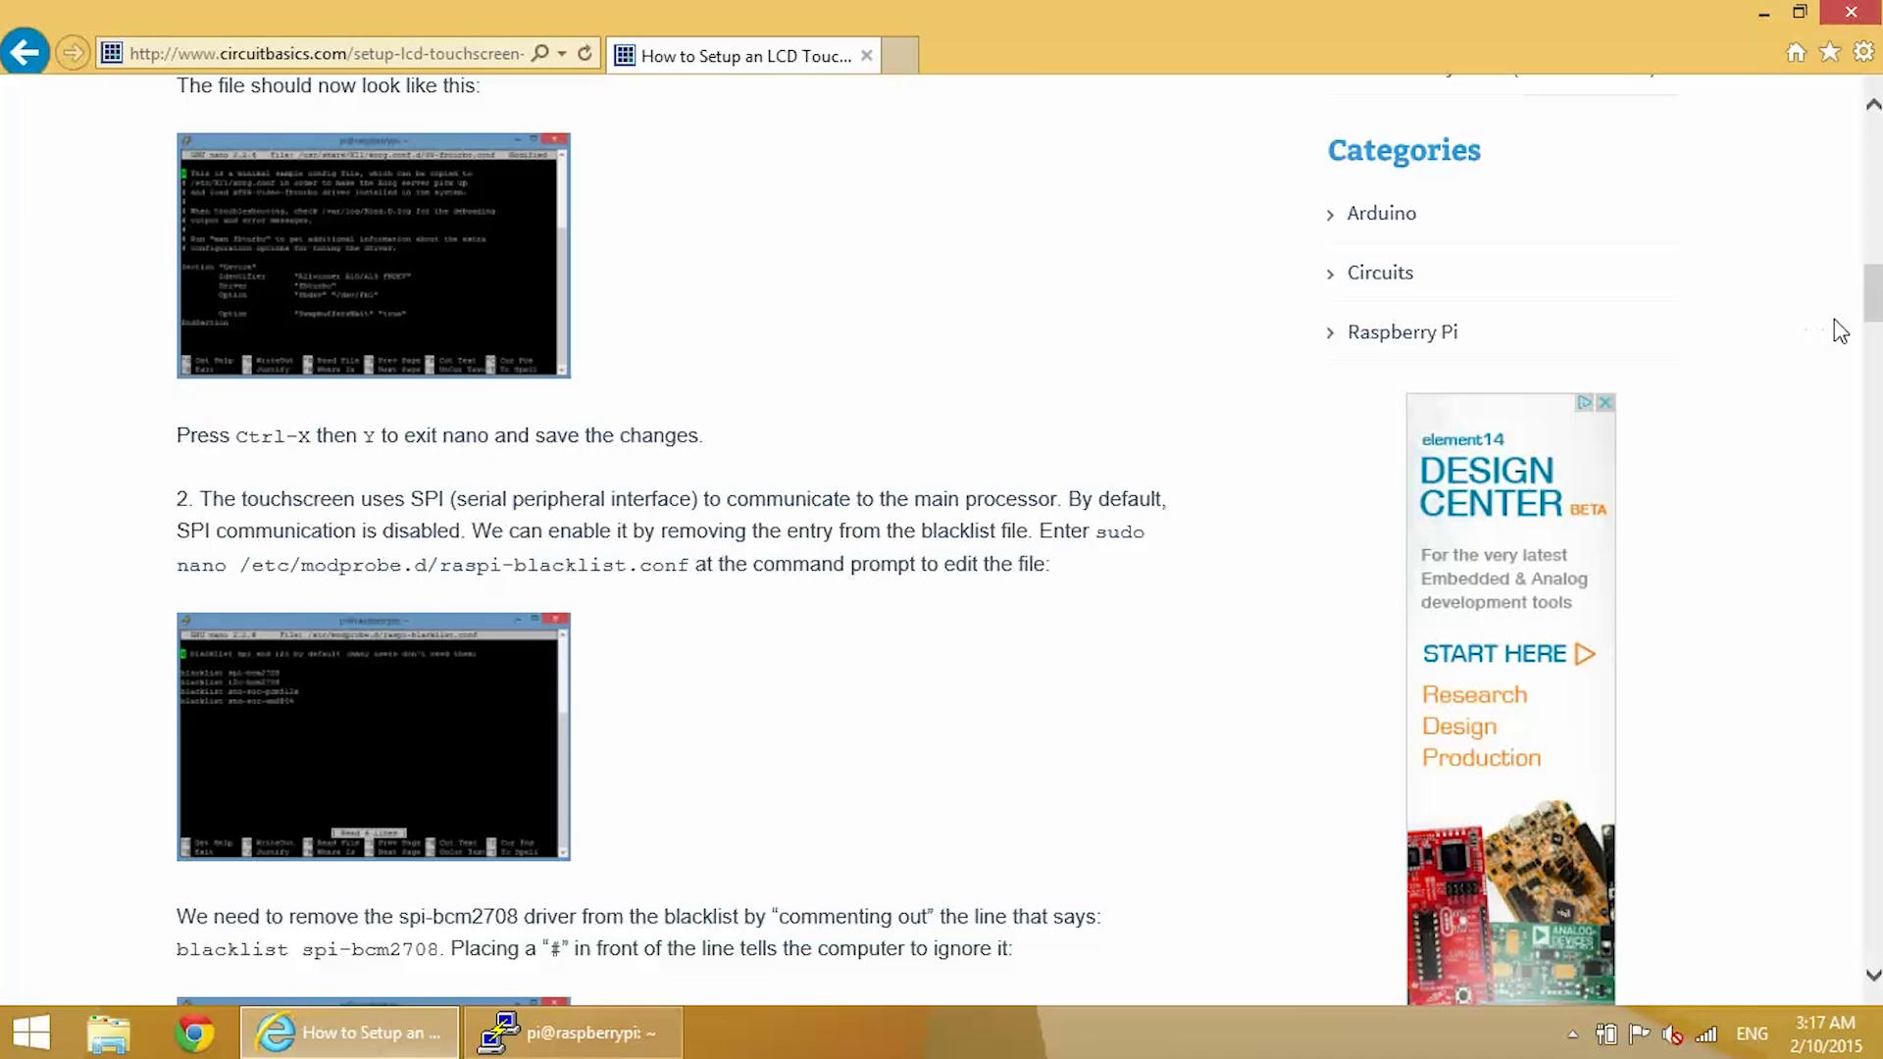
drag(1873, 316, 1873, 383)
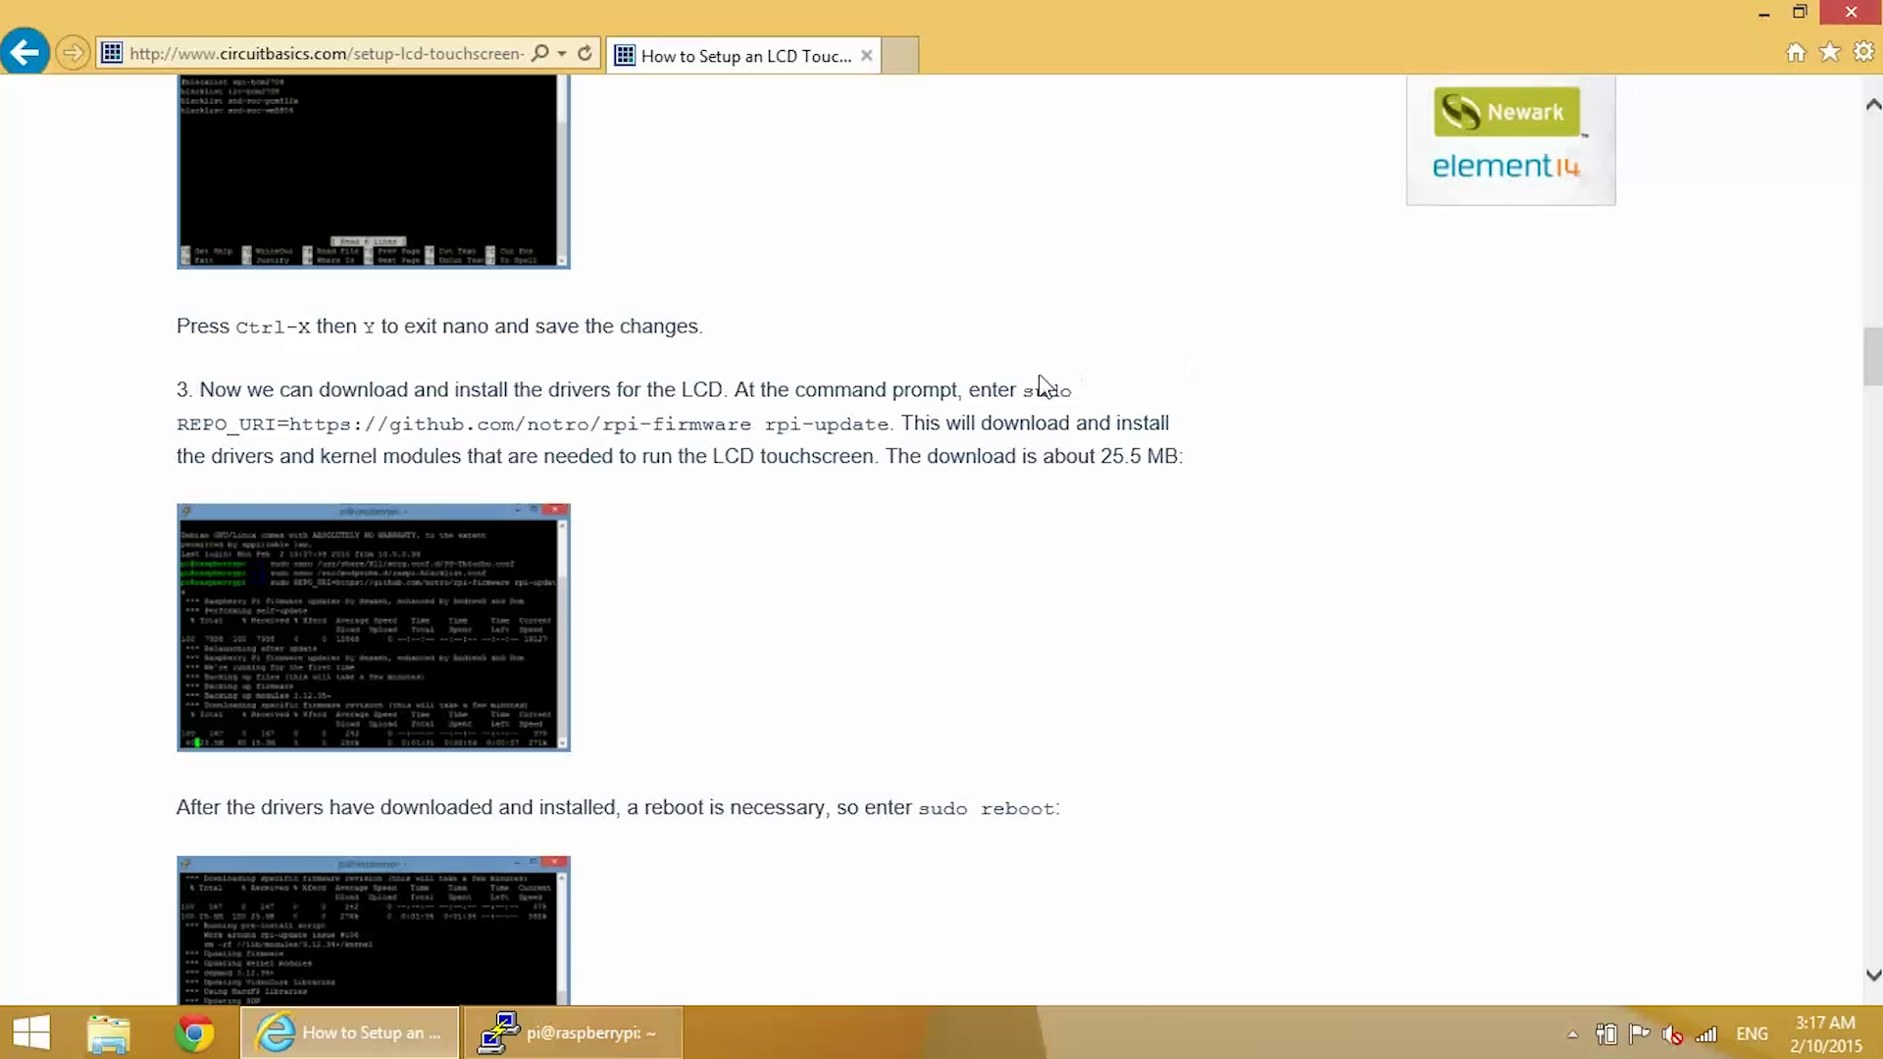
drag(1023, 390, 887, 431)
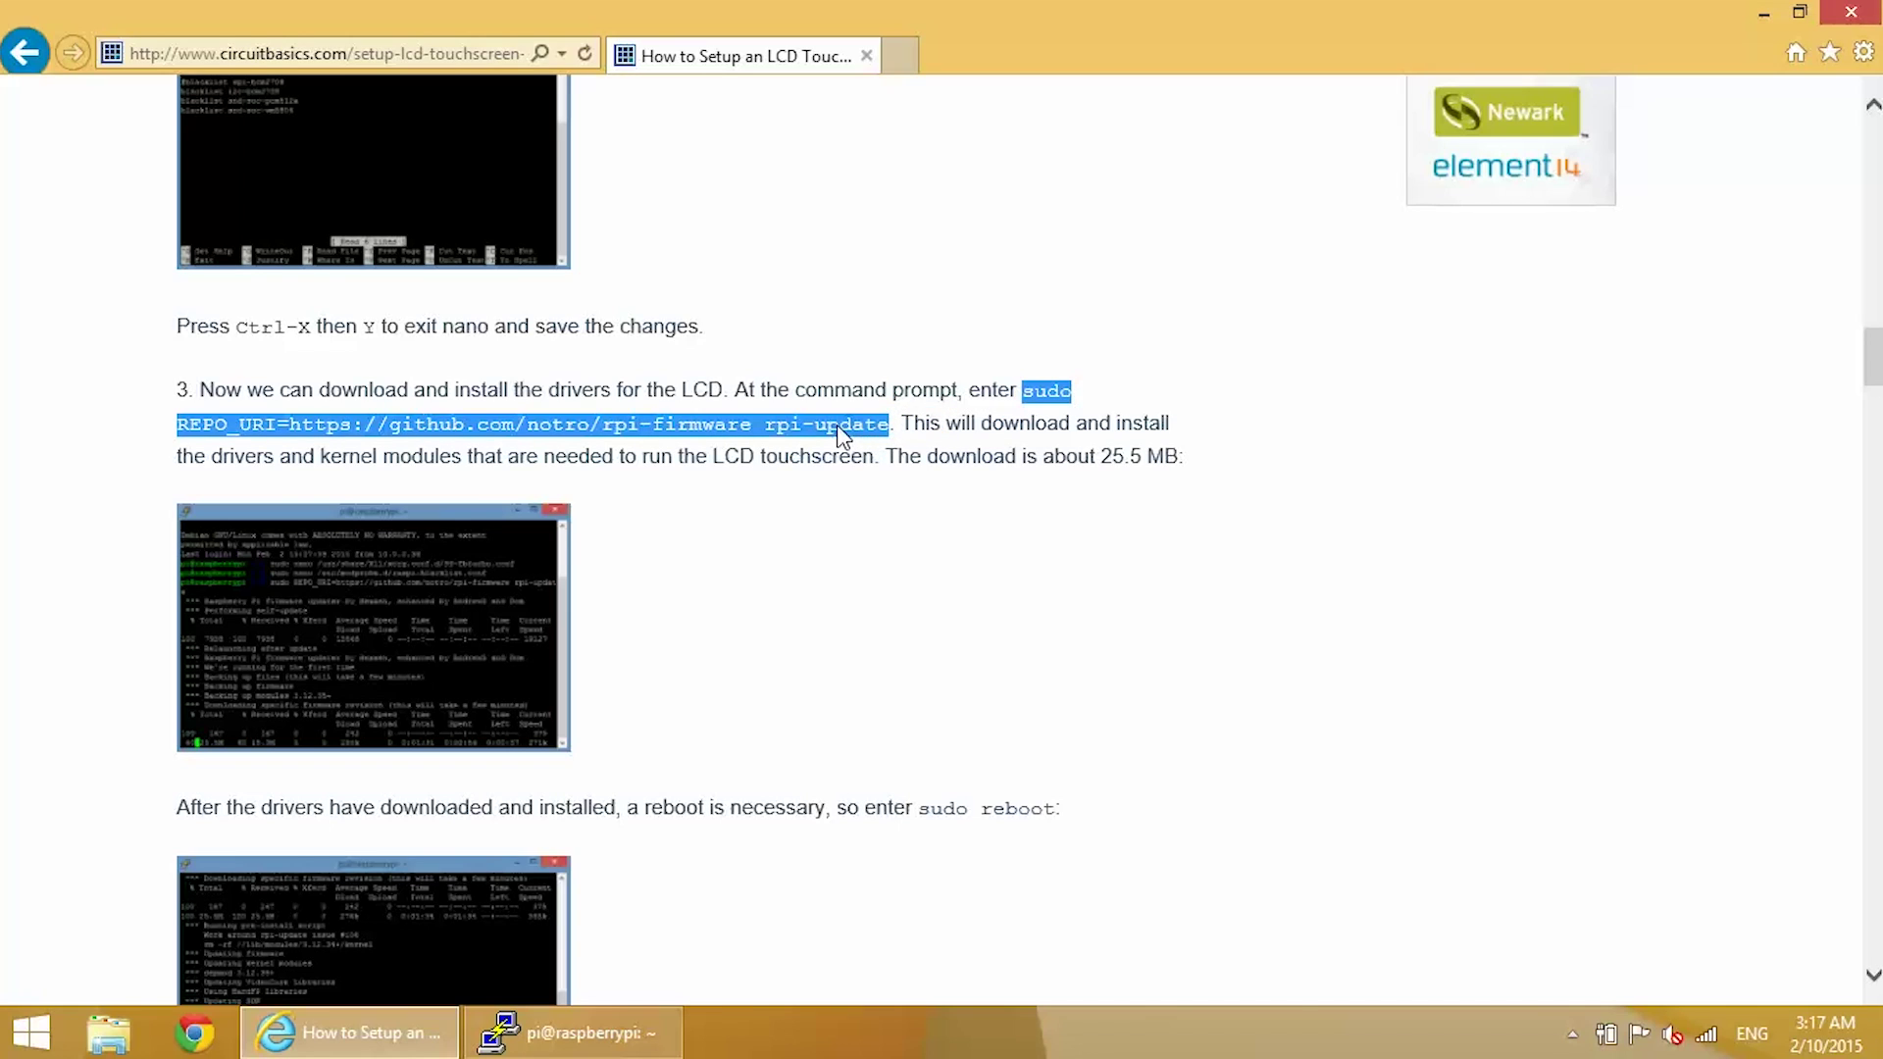
right_click(839, 432)
click(880, 469)
click(576, 1038)
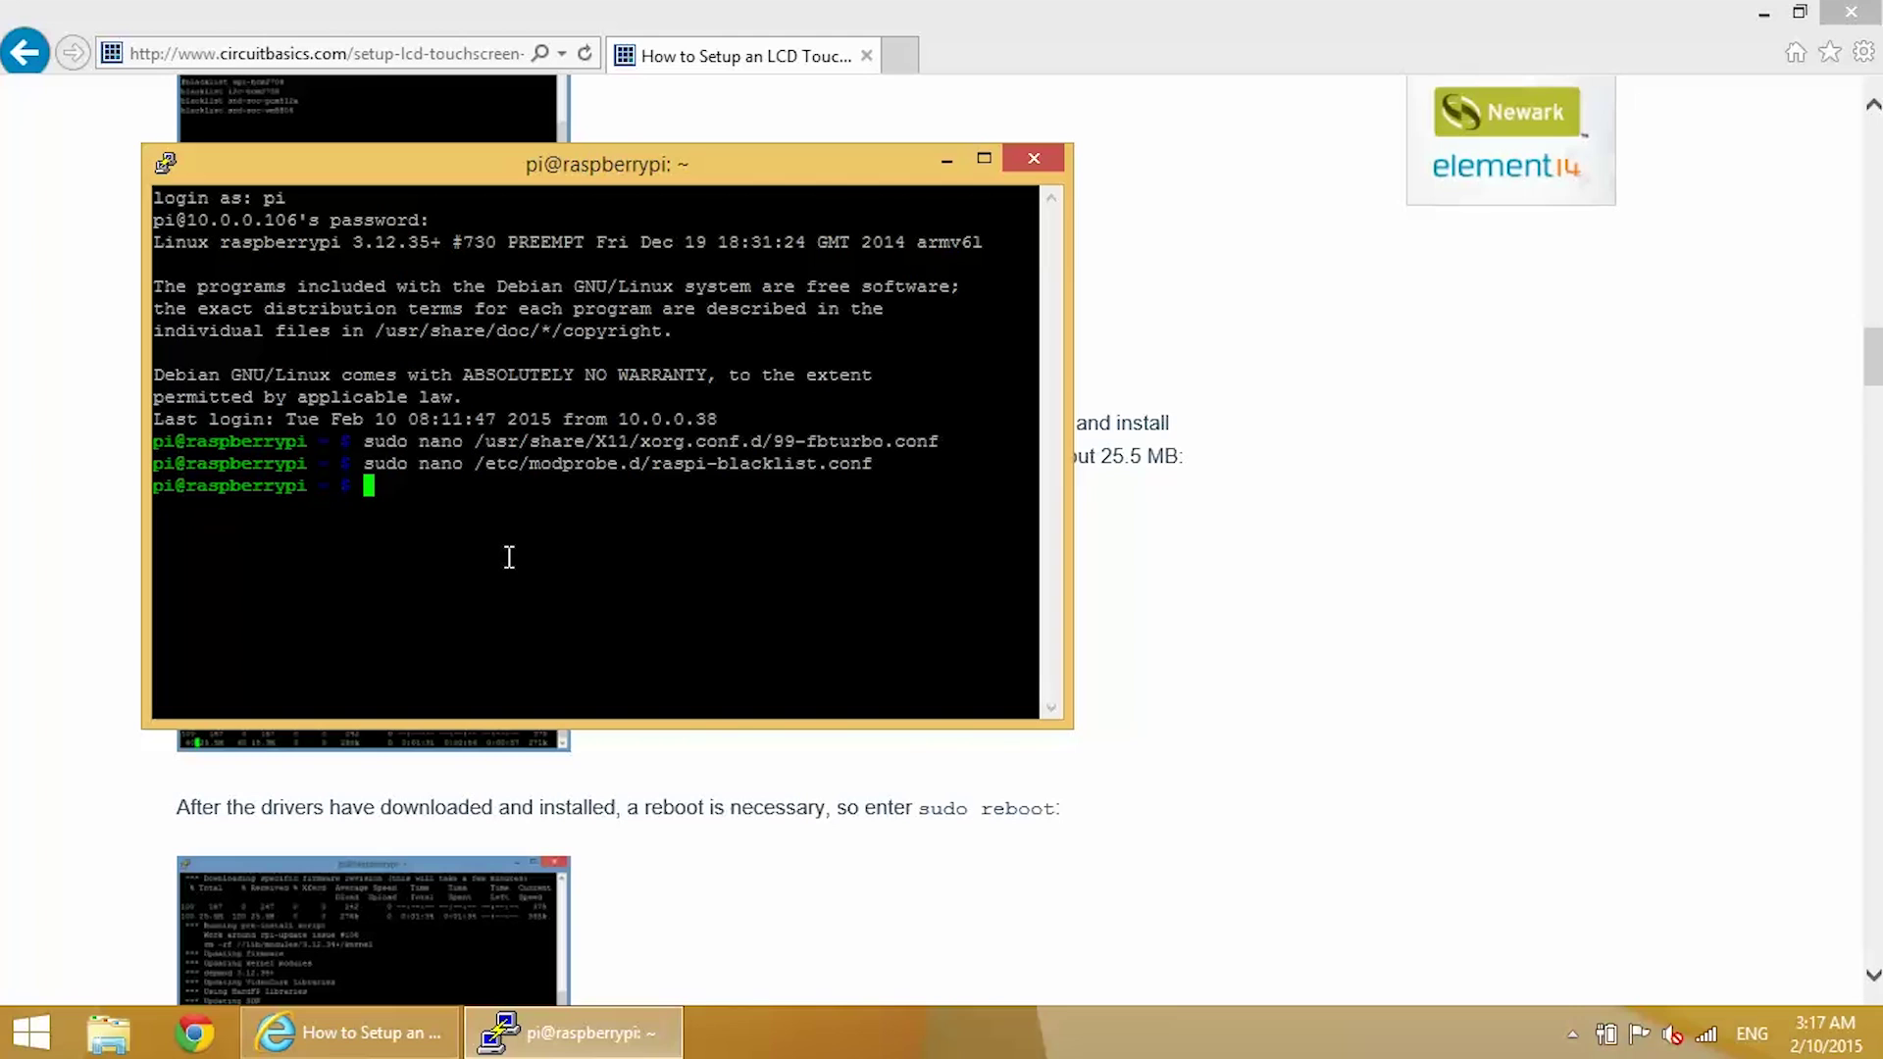
Run the pasted rpi-update firmware update, then sudo reboot the Pi and close the disconnected window
right_click(509, 557)
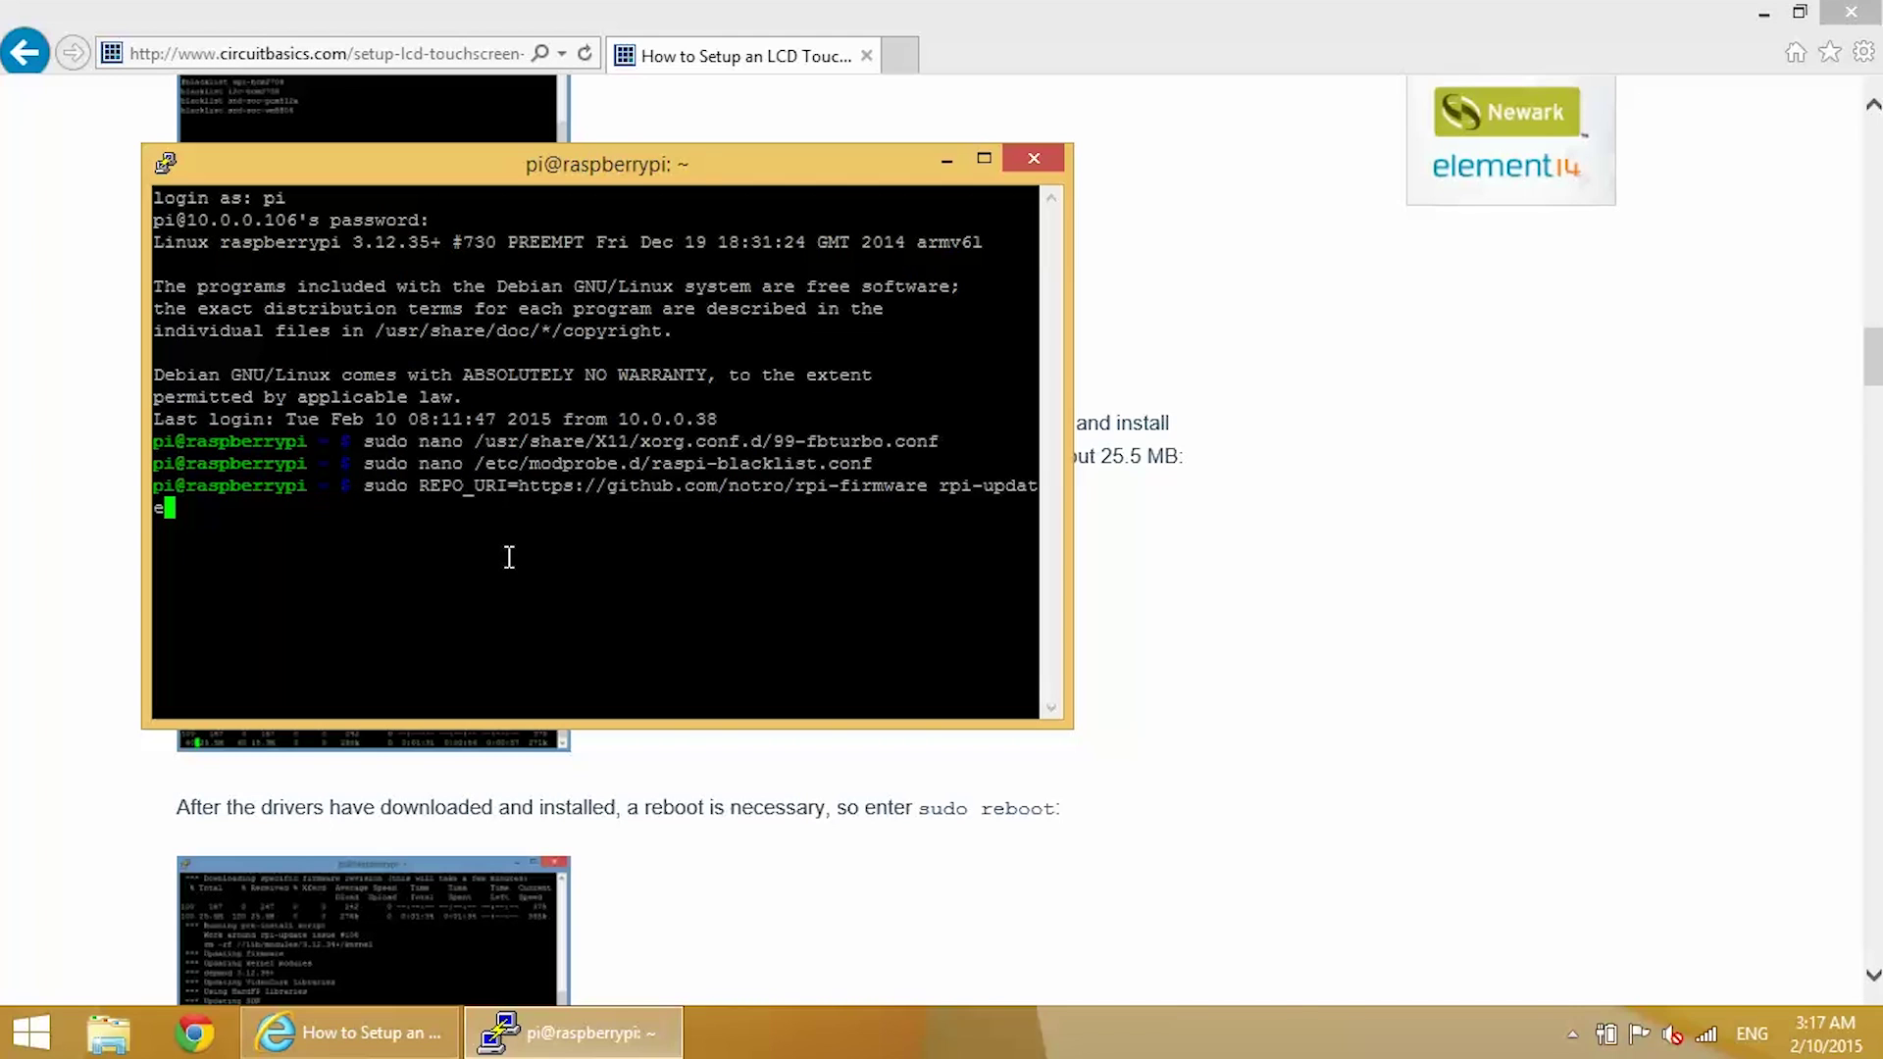
key(Return)
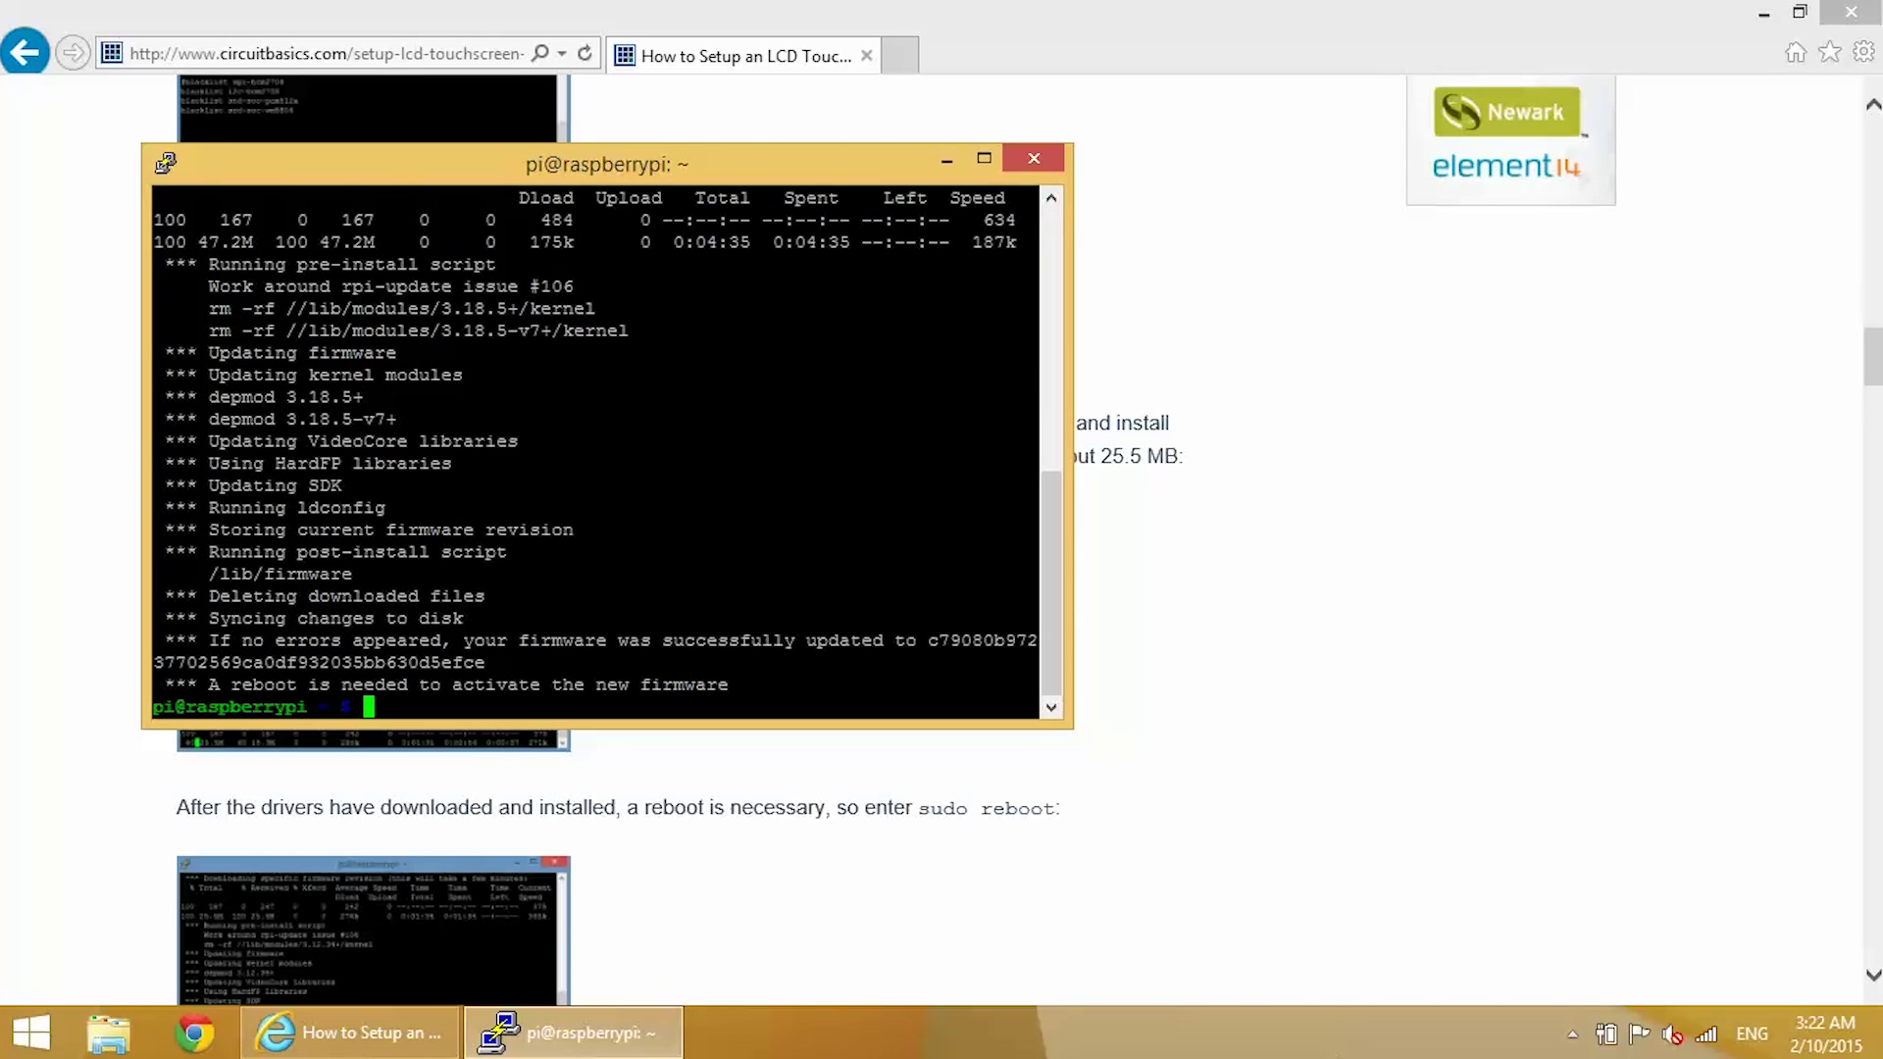
text(sudo reboot)
key(Return)
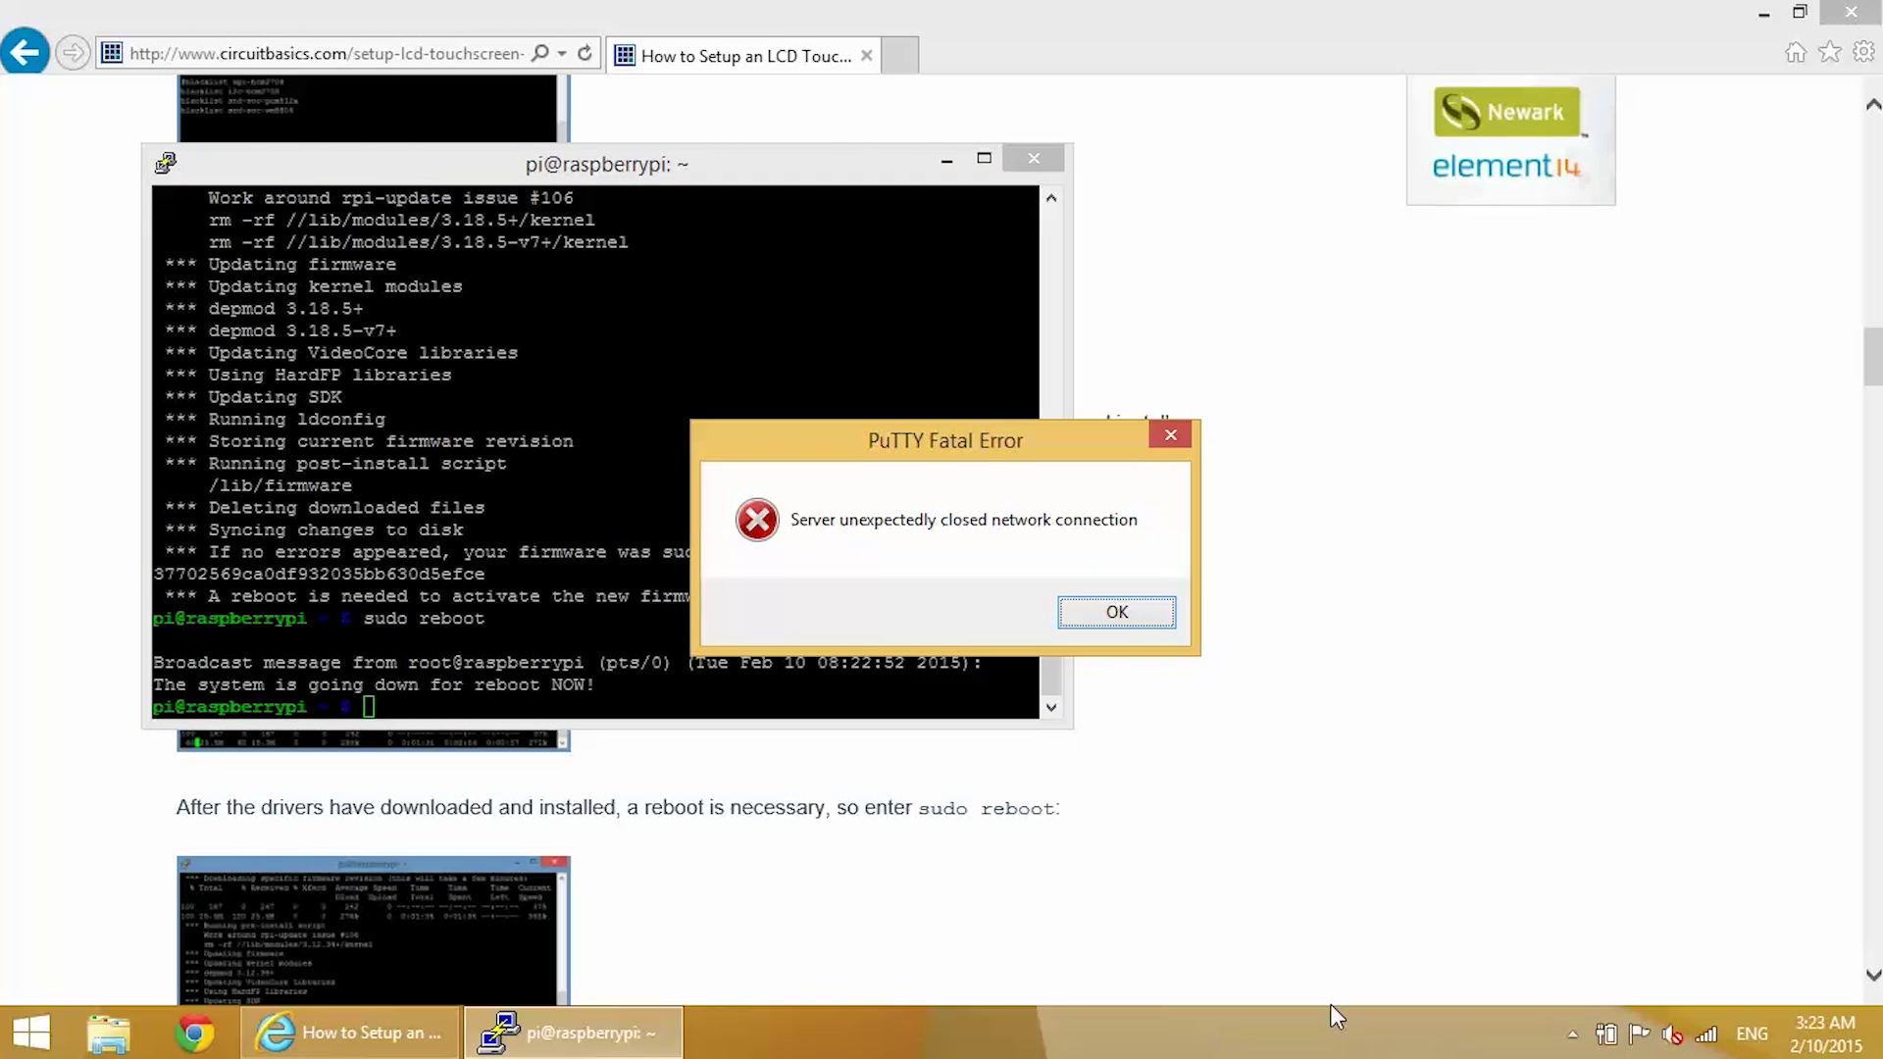
key(Return)
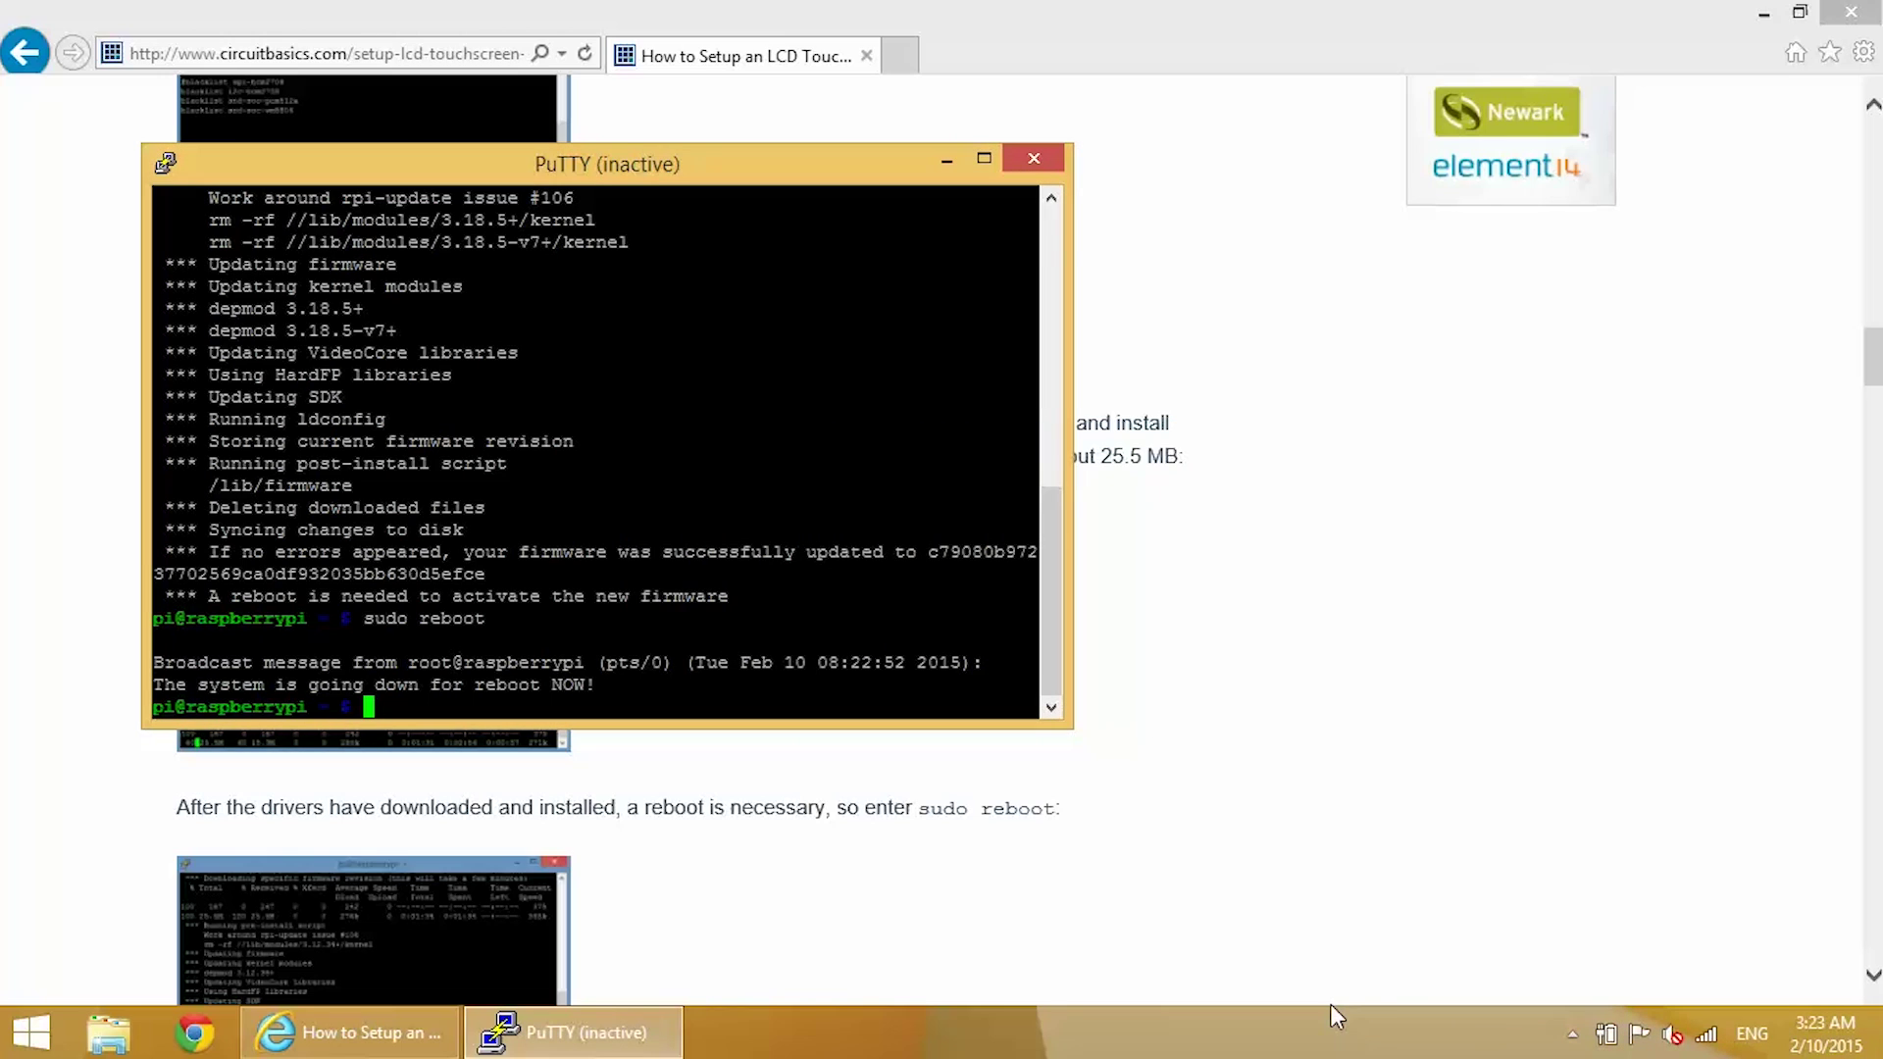
click(1035, 160)
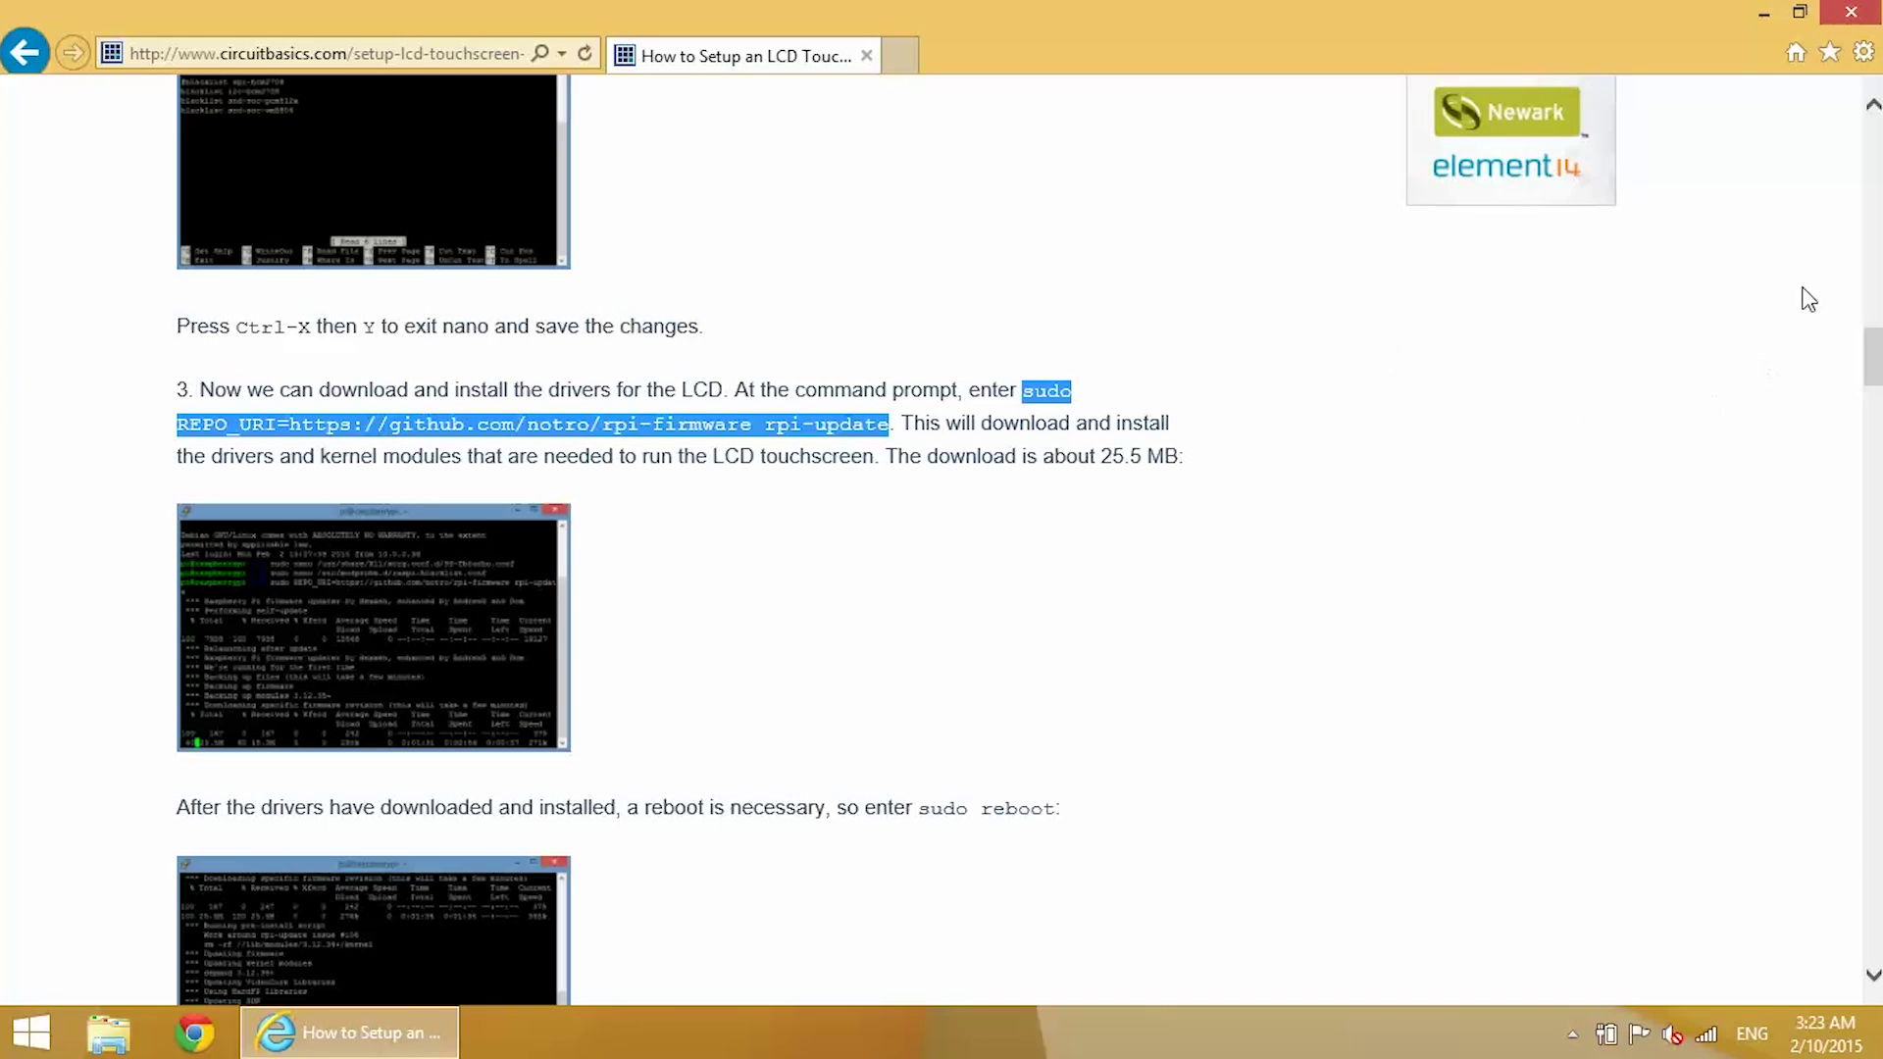
Start PuTTY's saved 10.0.0.106 session and log in as the pi user
click(1768, 16)
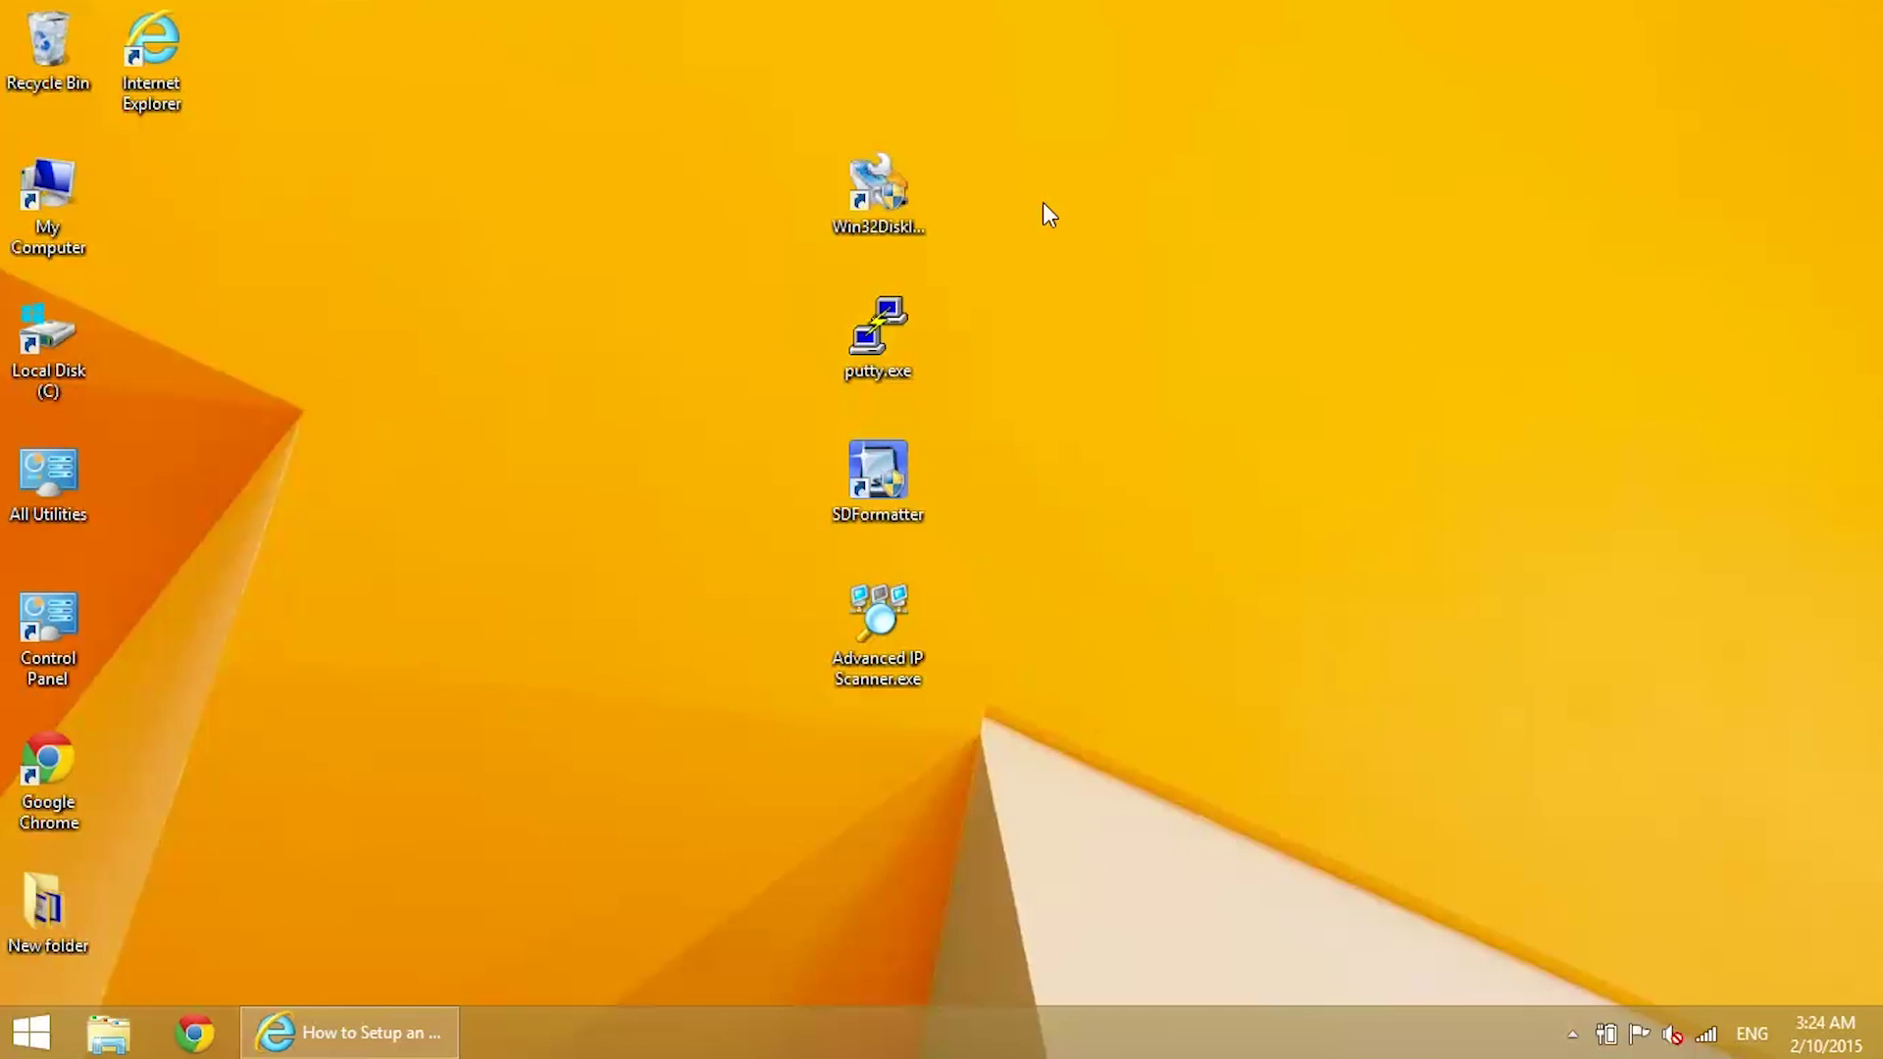
double_click(908, 355)
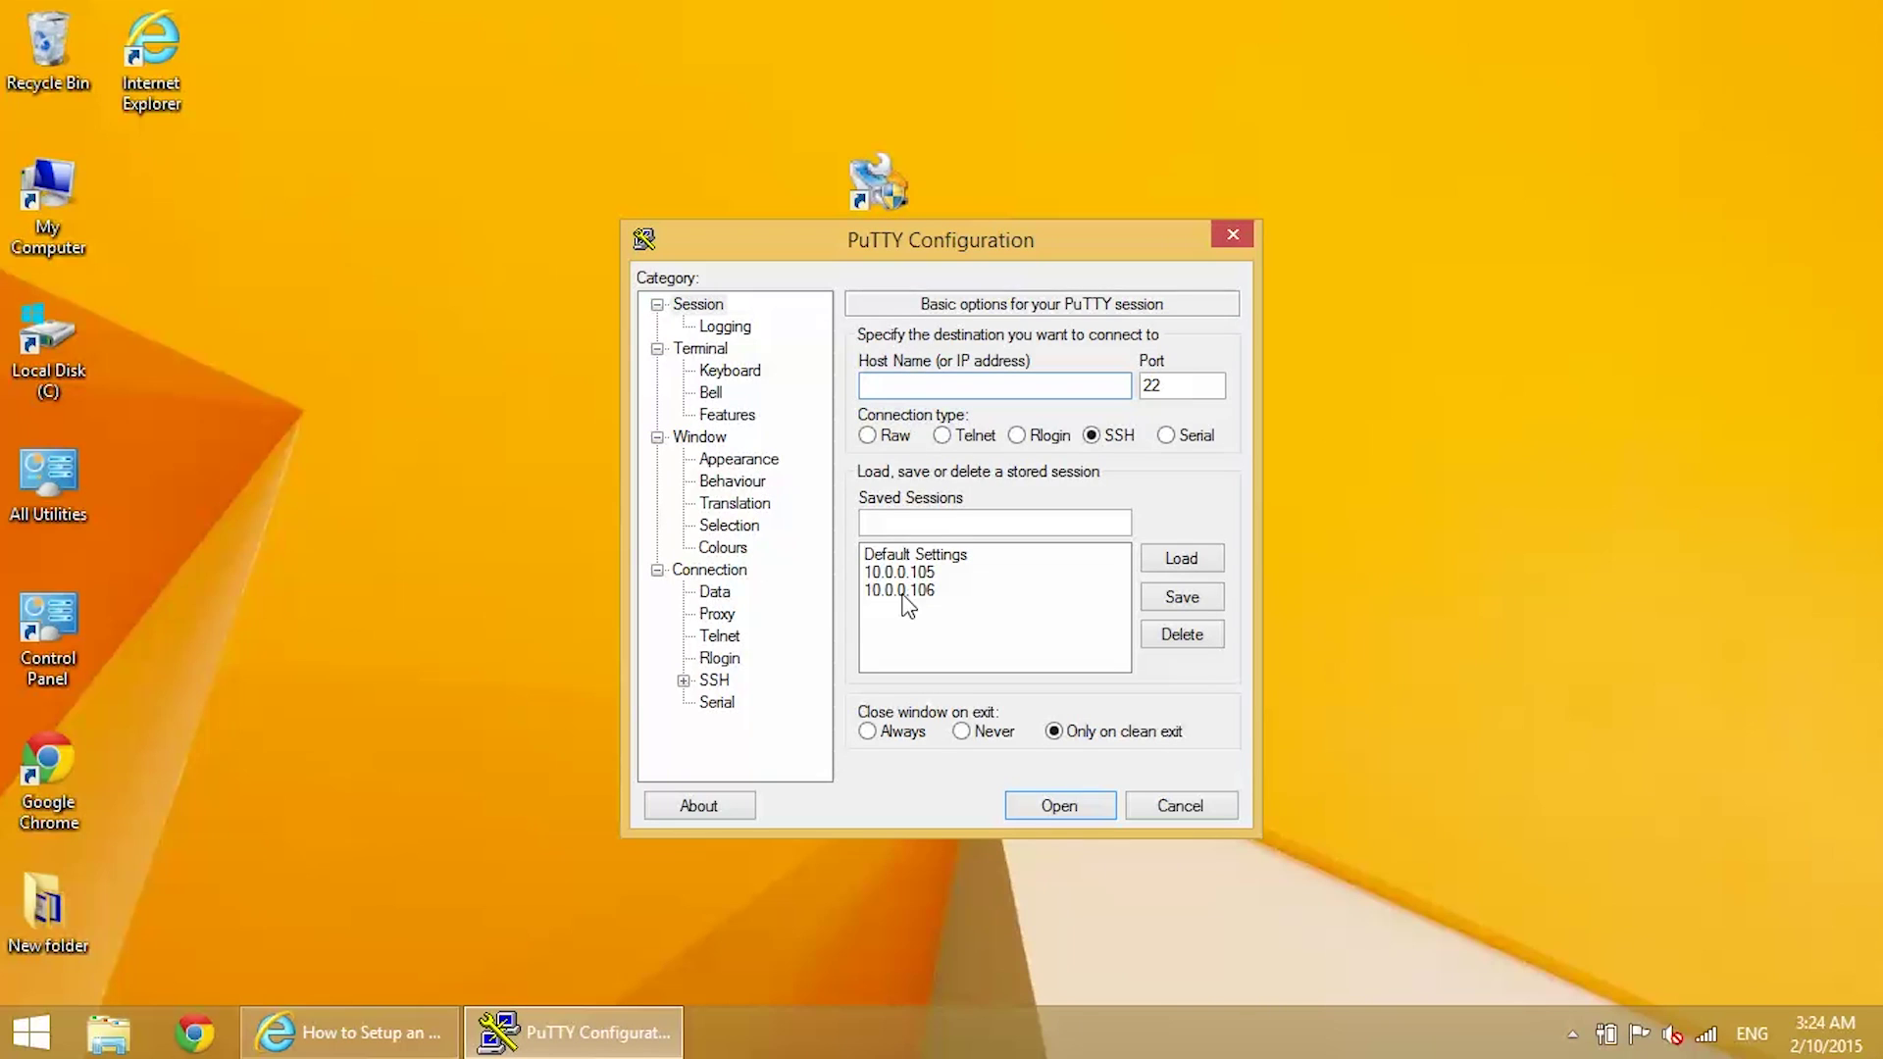
double_click(901, 591)
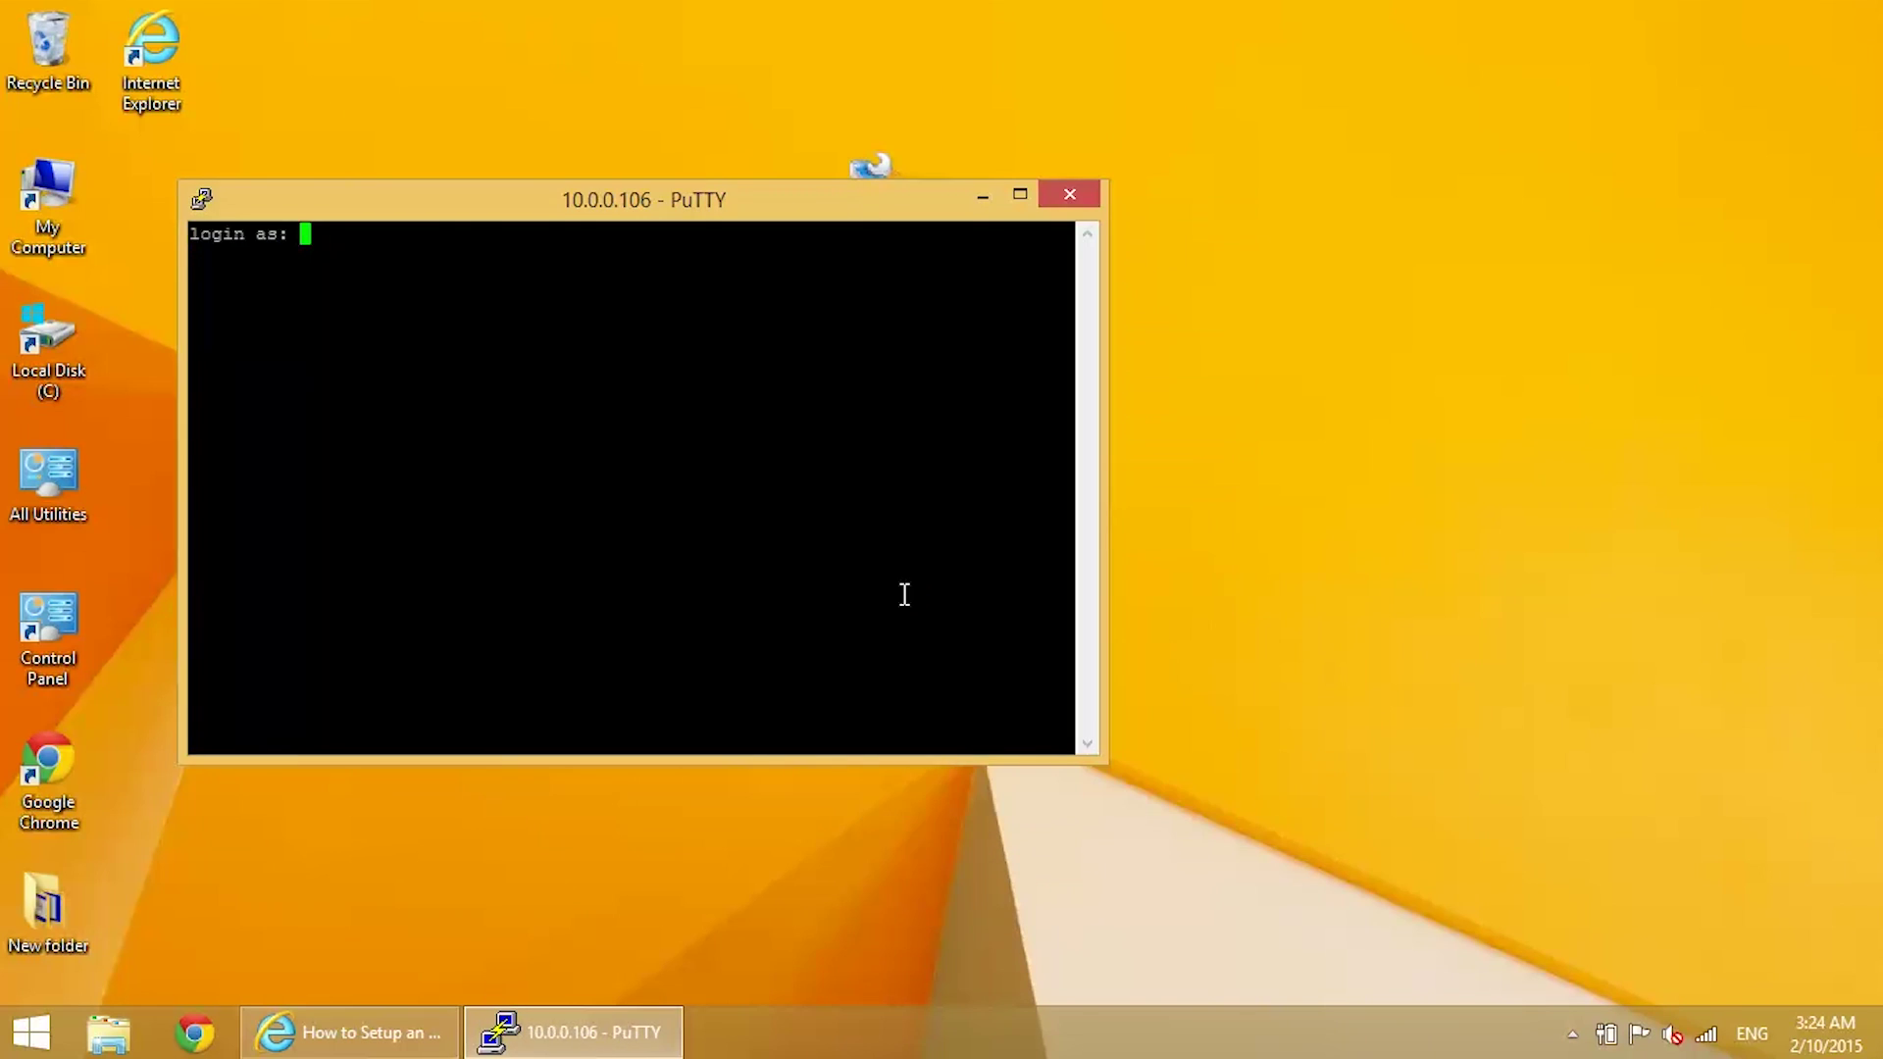
text(pi)
key(Return)
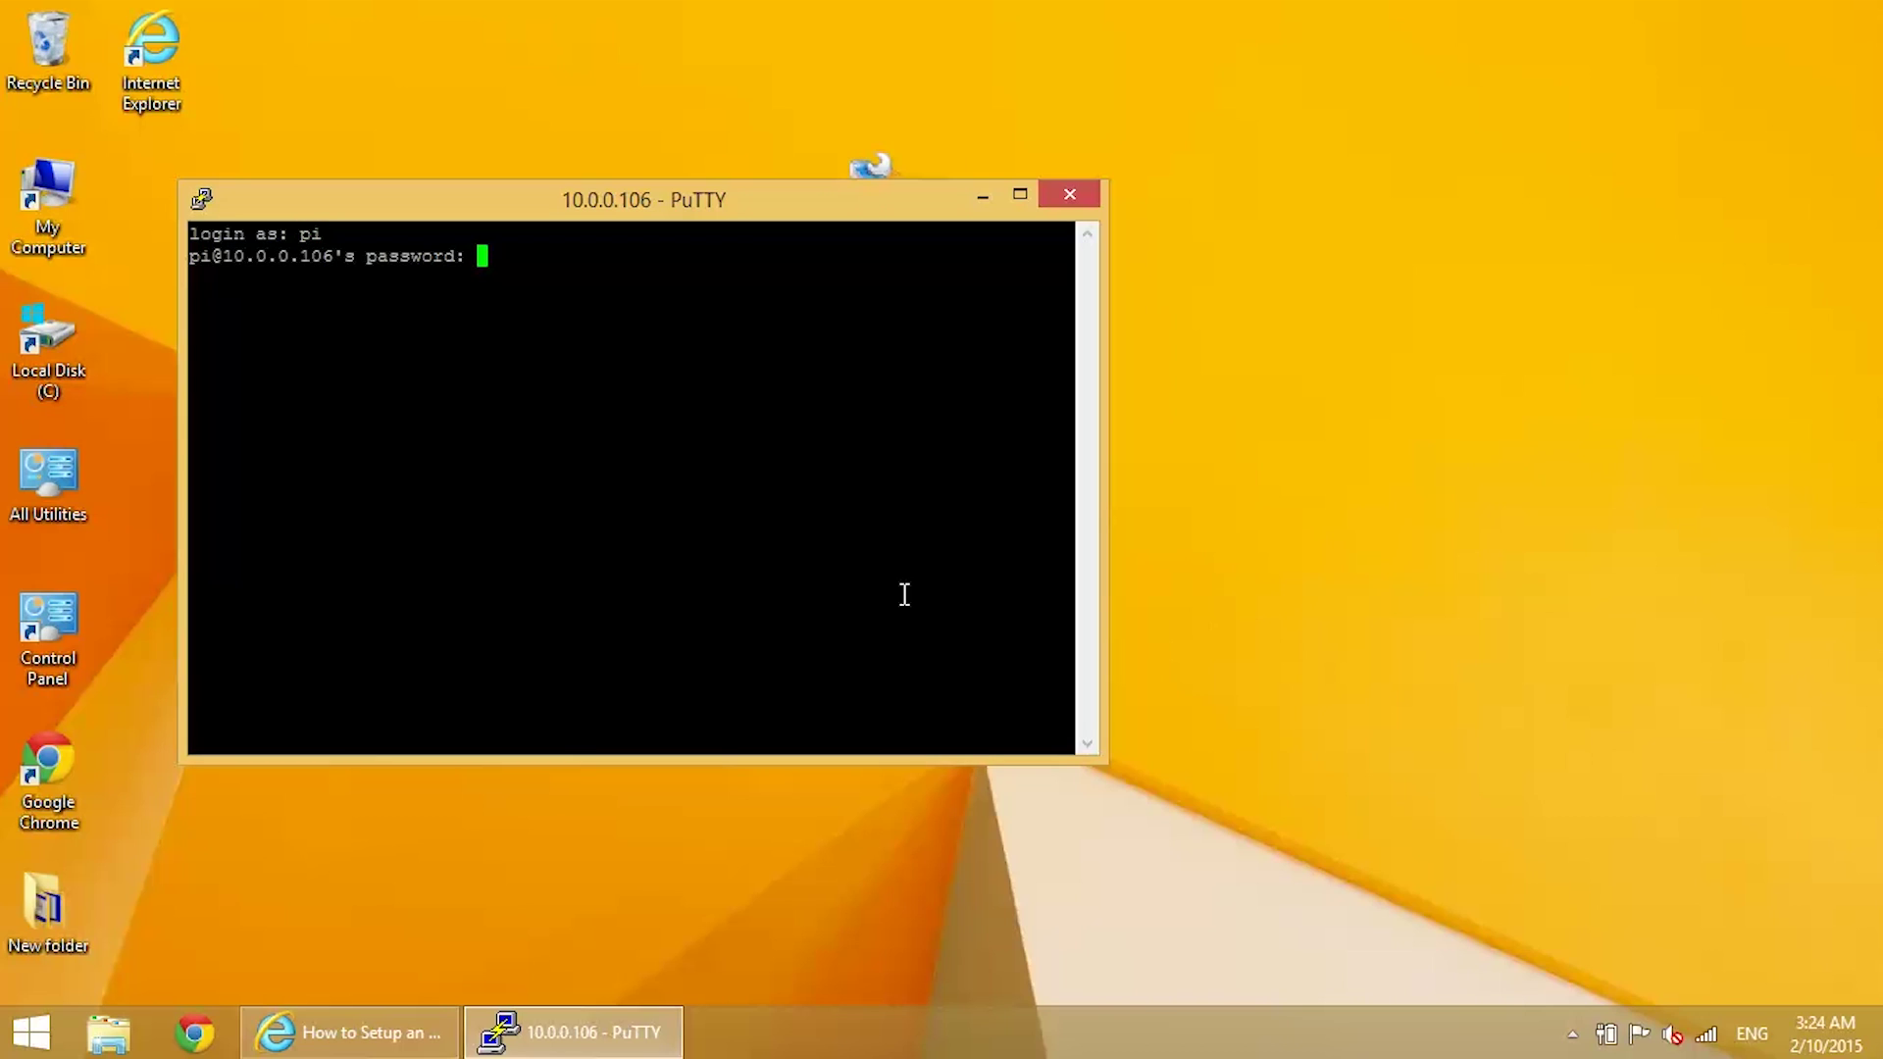
key(Return)
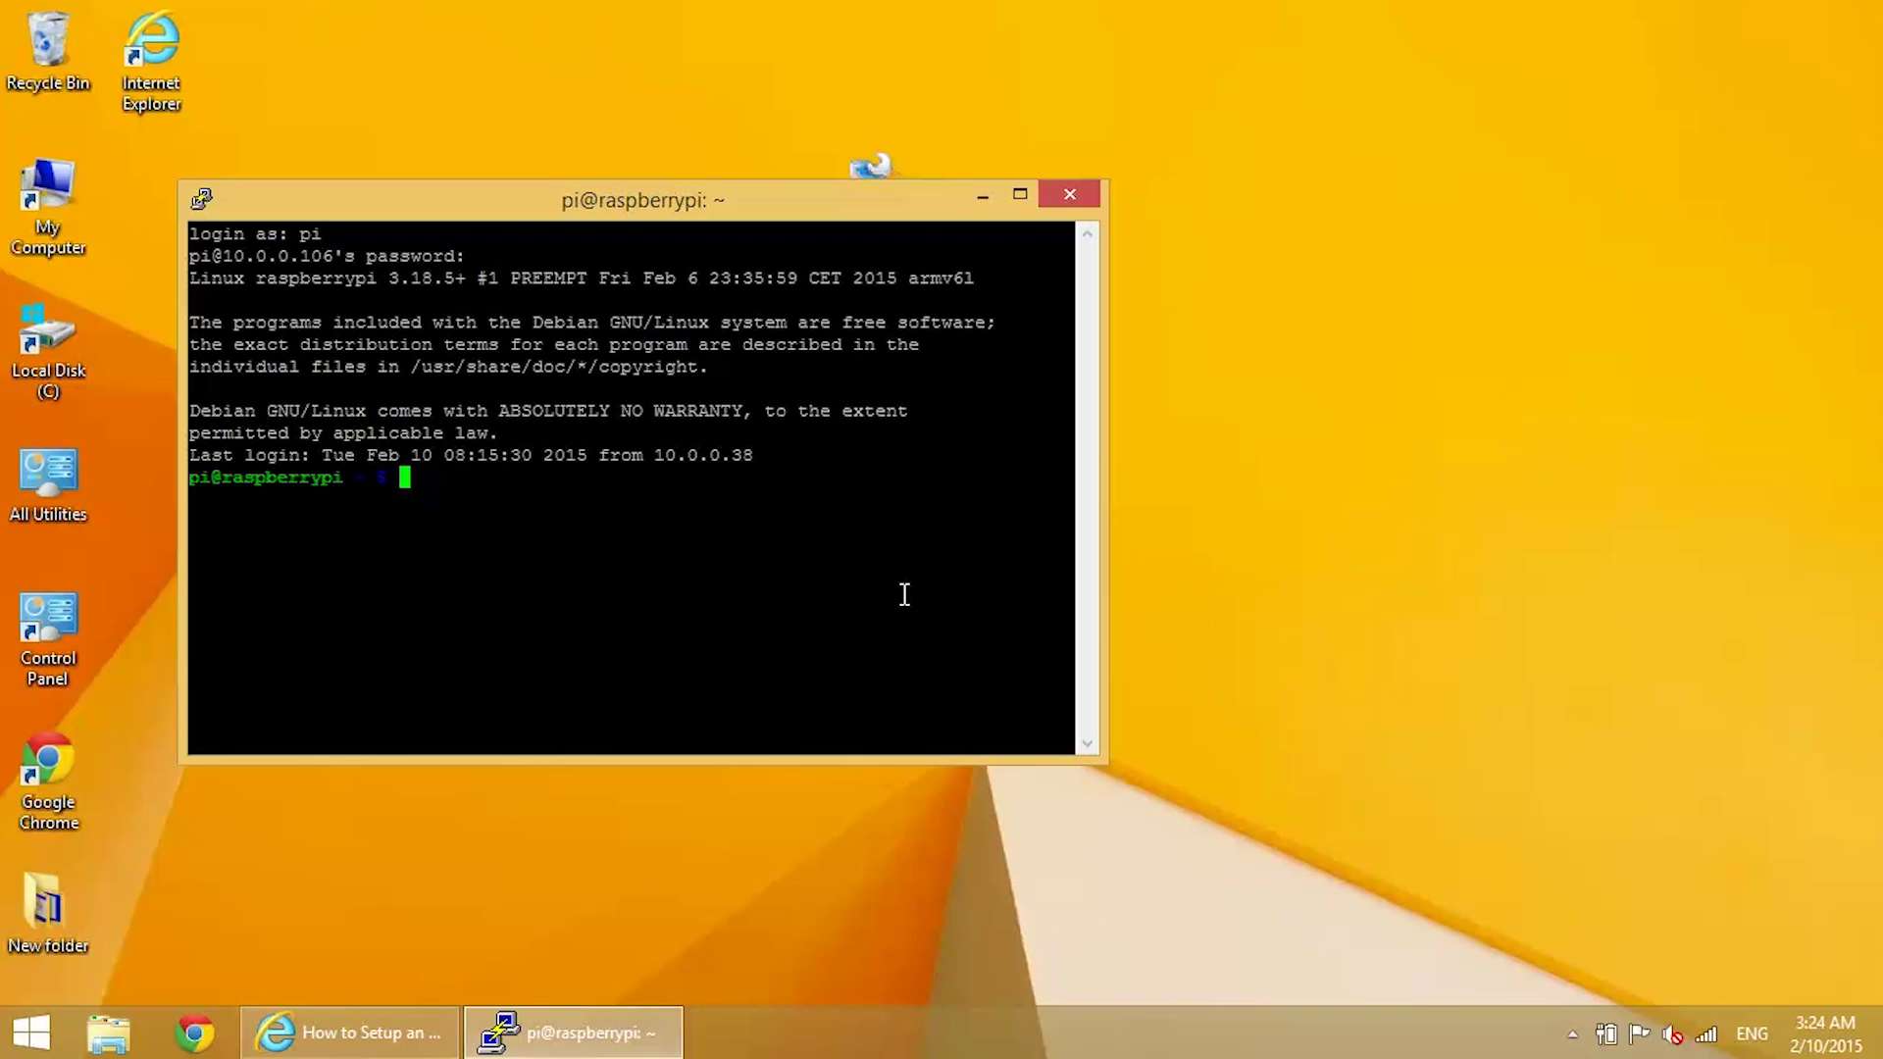
Open /etc/modules in nano with sudo, then bring the tutorial page back up
text(sudo nano /t)
key(BackSpace)
text(etc/modules)
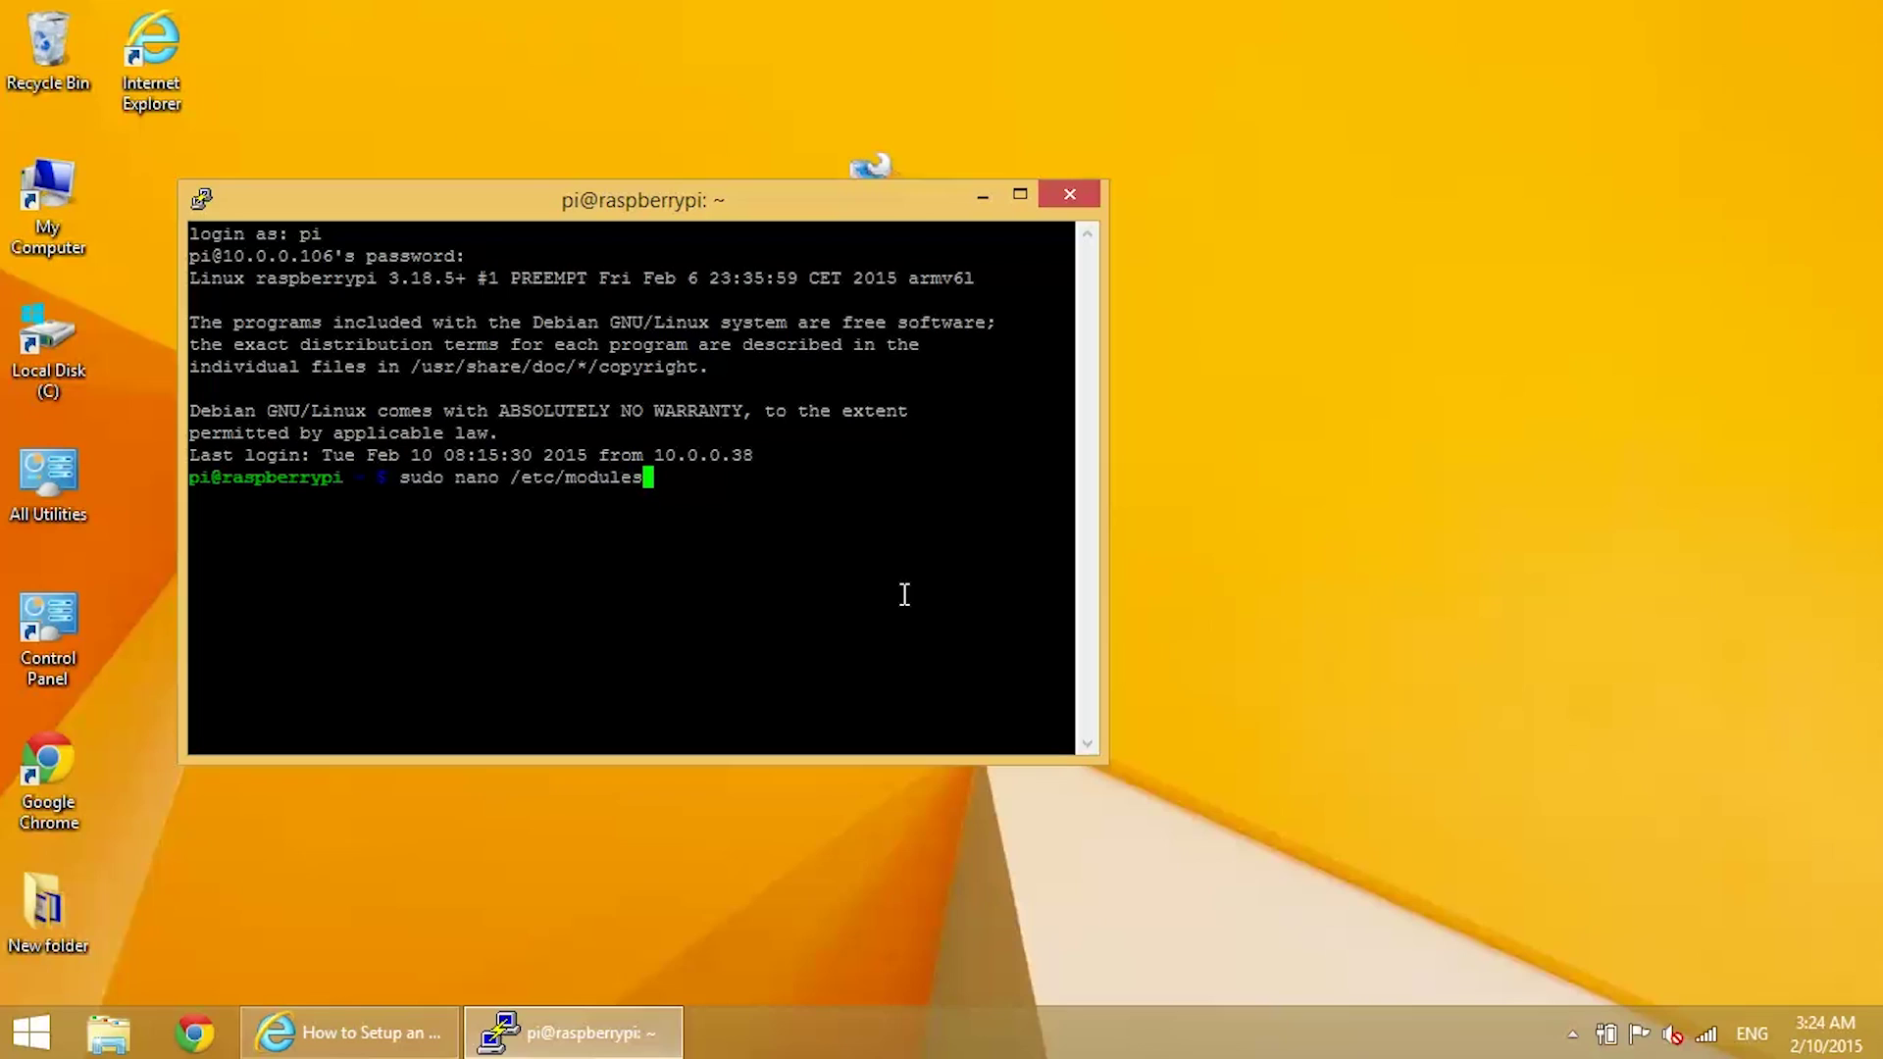
key(Return)
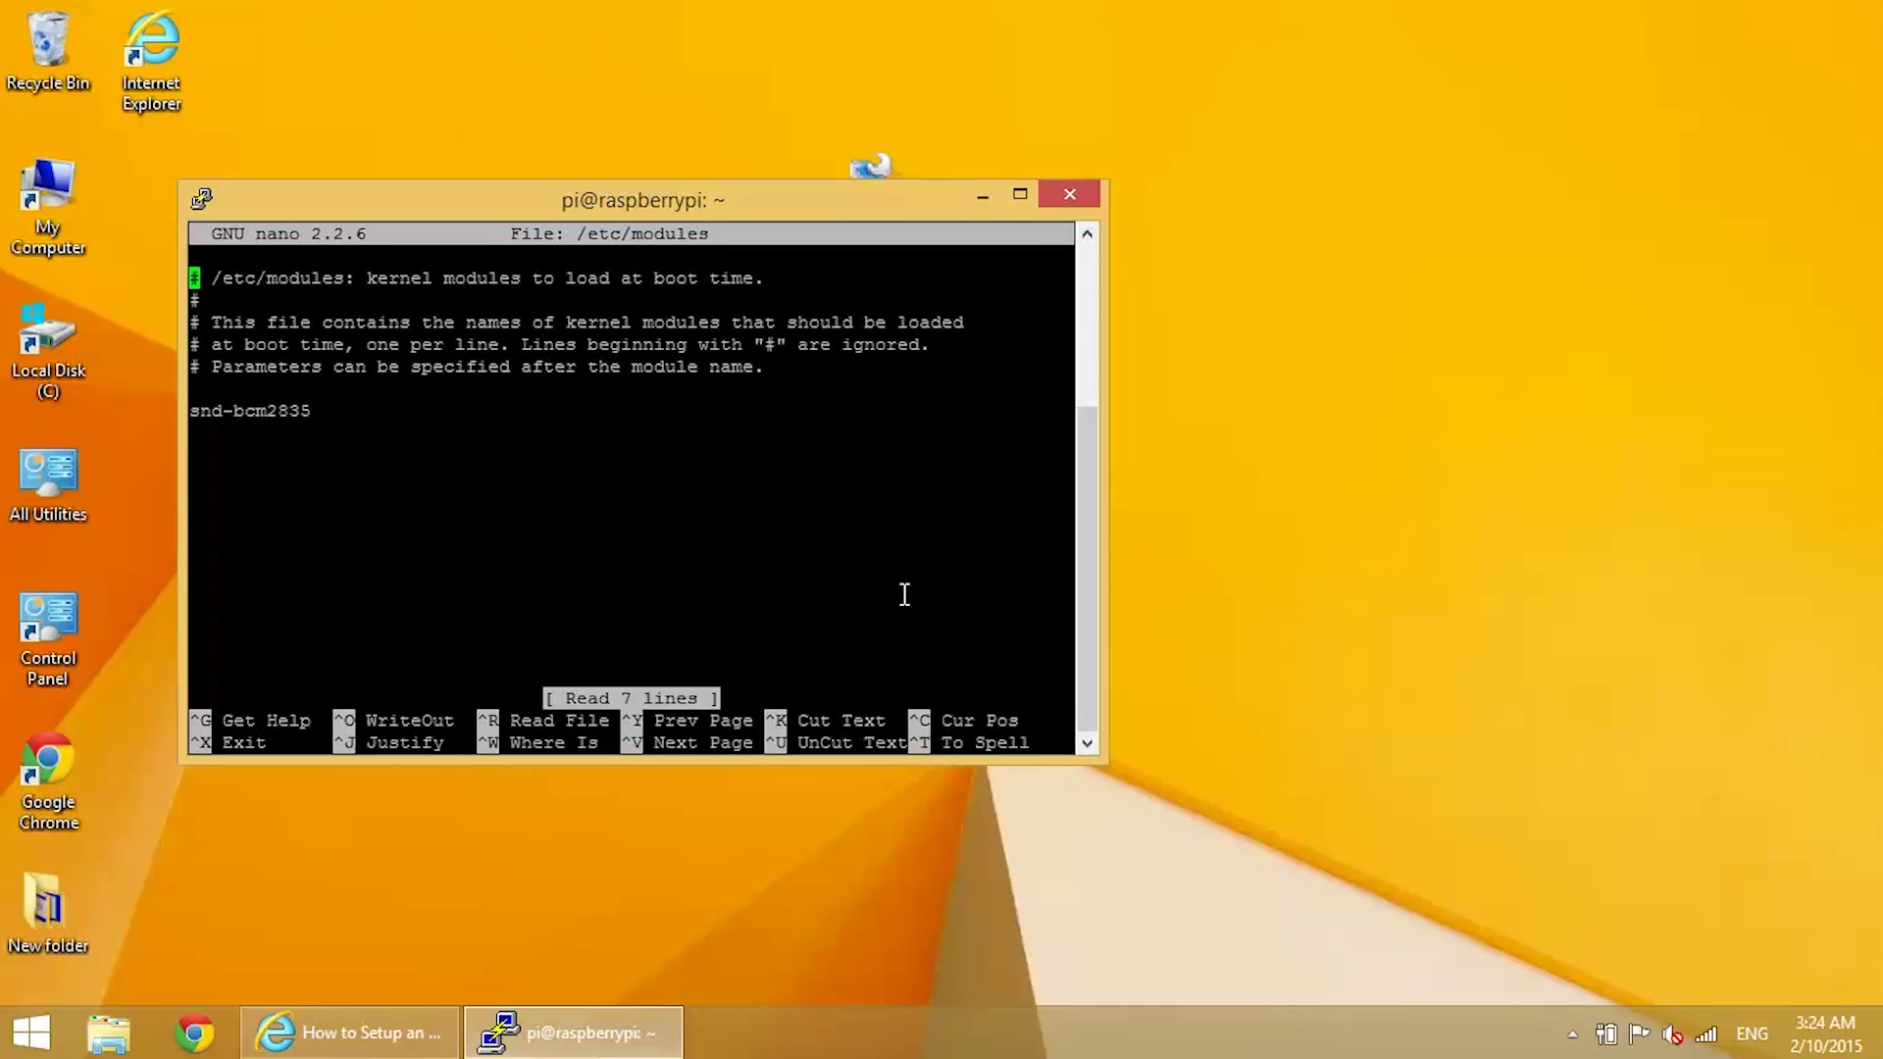
key(Down)
key(Down)
key(Down)
key(Down)
key(Down)
key(Down)
click(410, 1049)
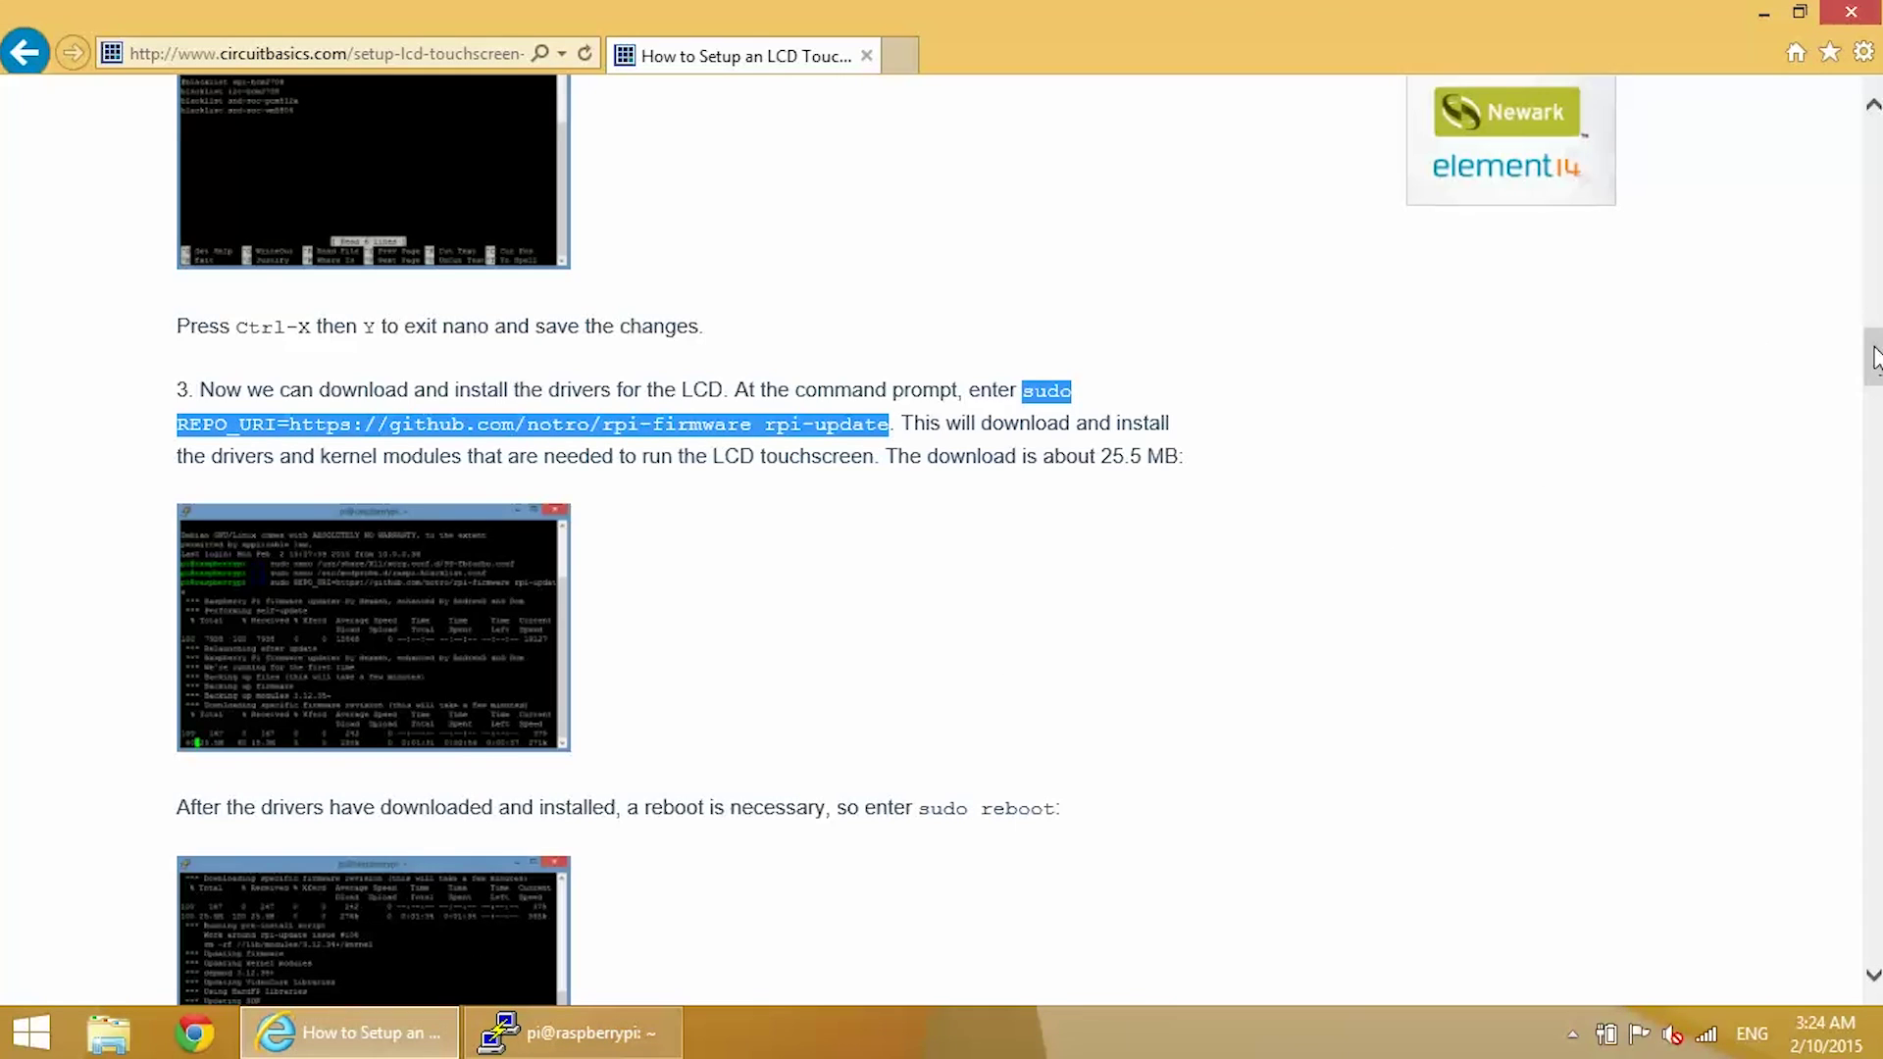
Copy the tutorial's /etc/modules code block, snd-bcm2835 through ads7846_device, and return to nano
drag(1874, 357, 1873, 441)
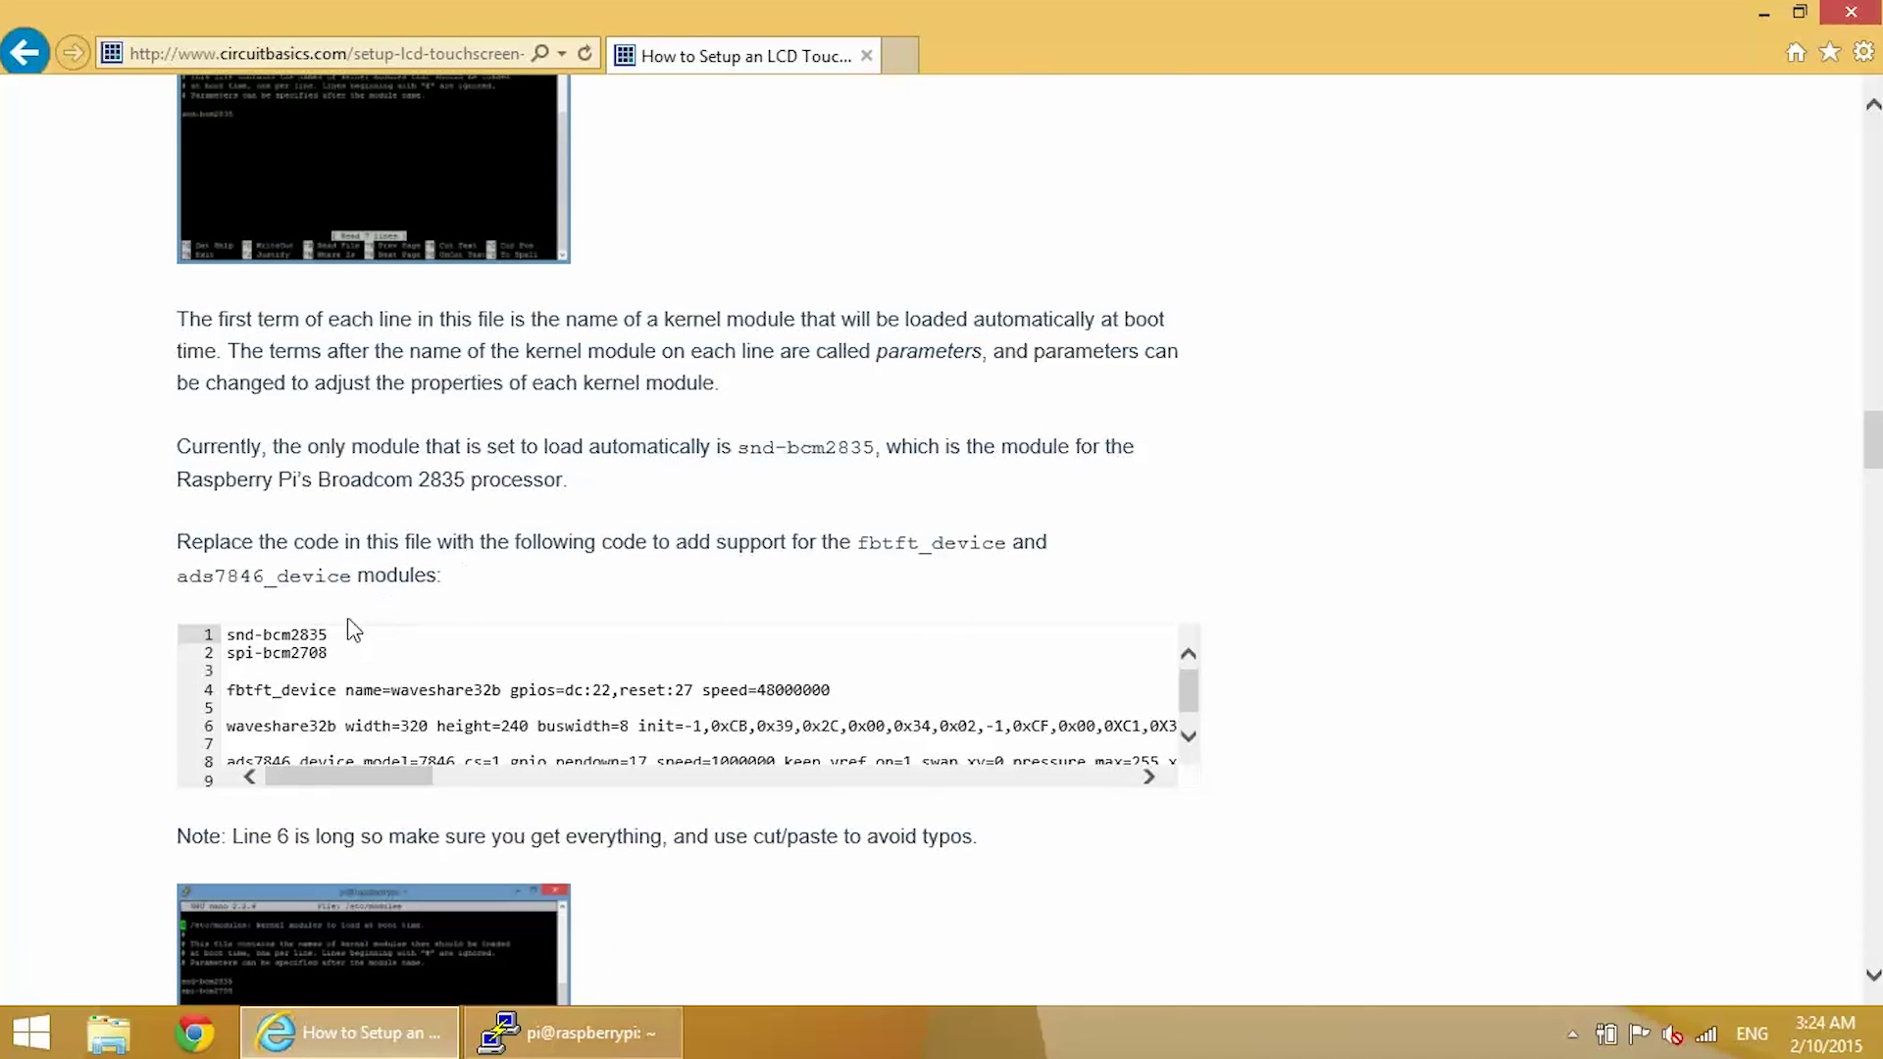
drag(227, 634, 378, 768)
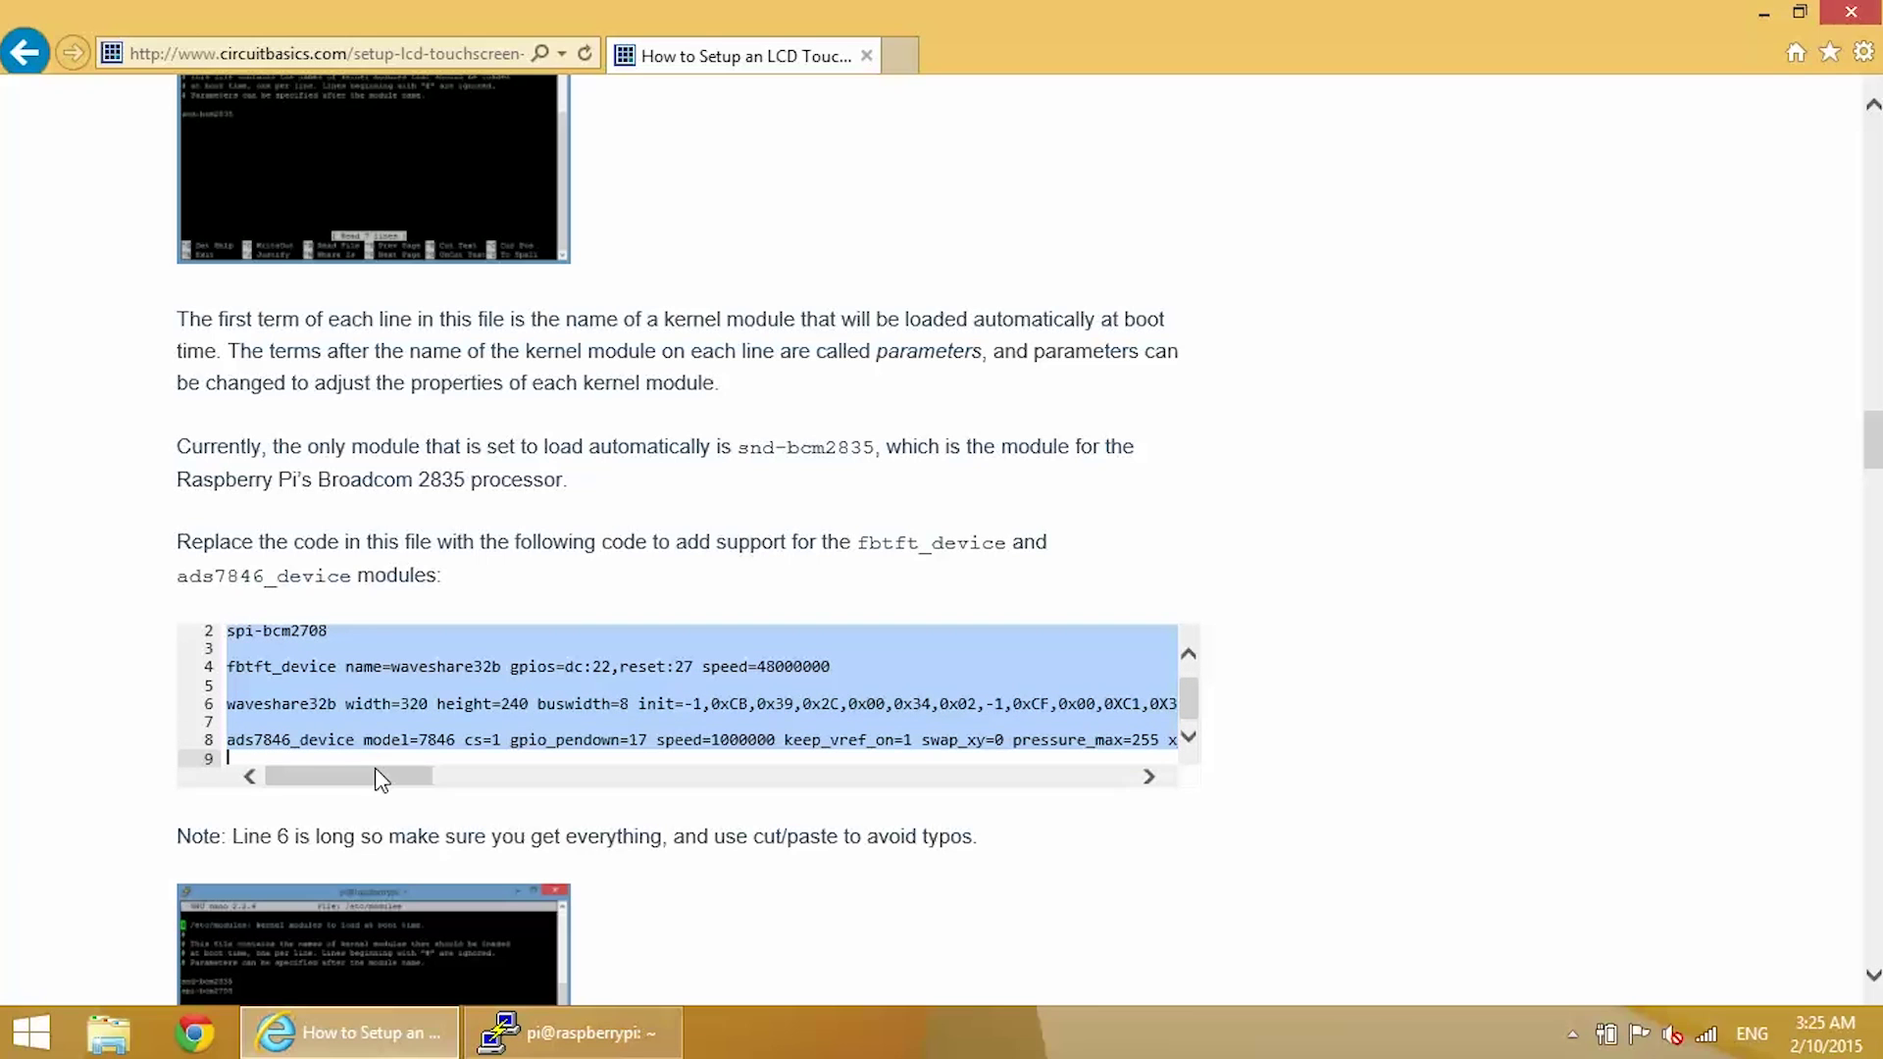
right_click(368, 691)
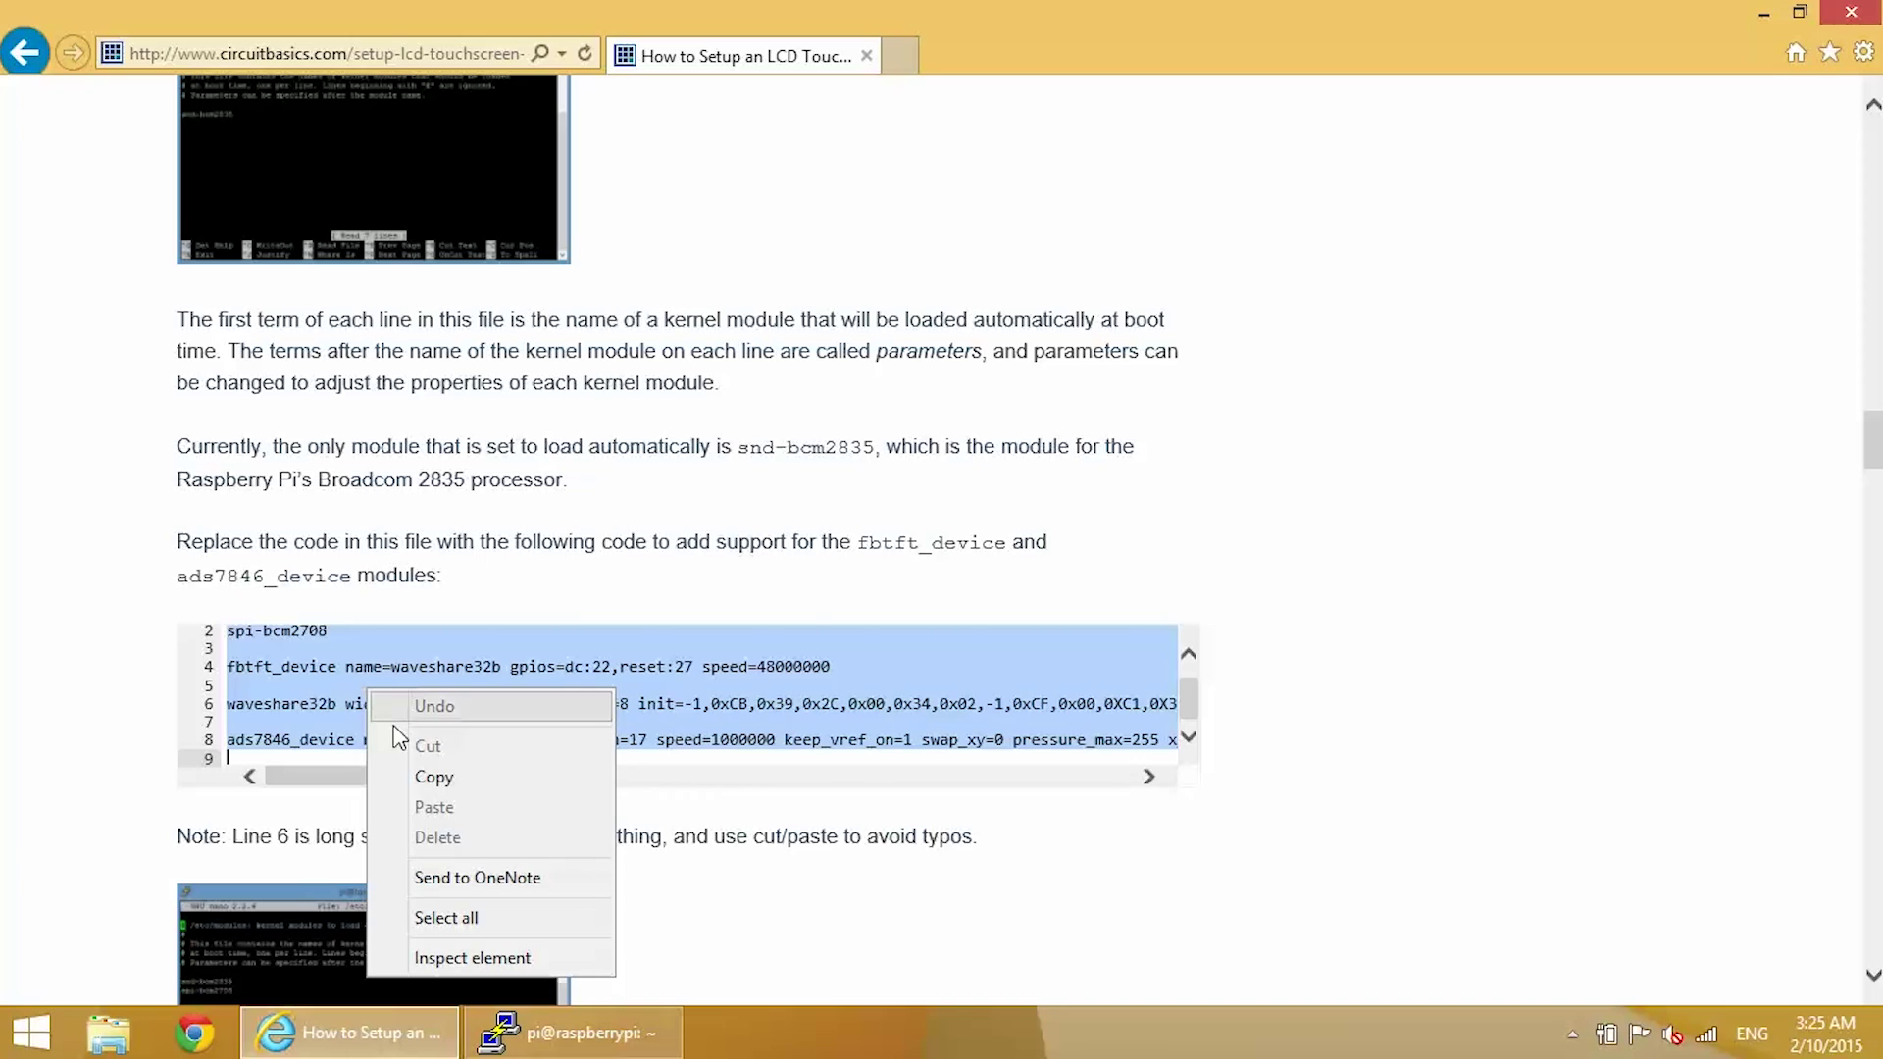
click(434, 778)
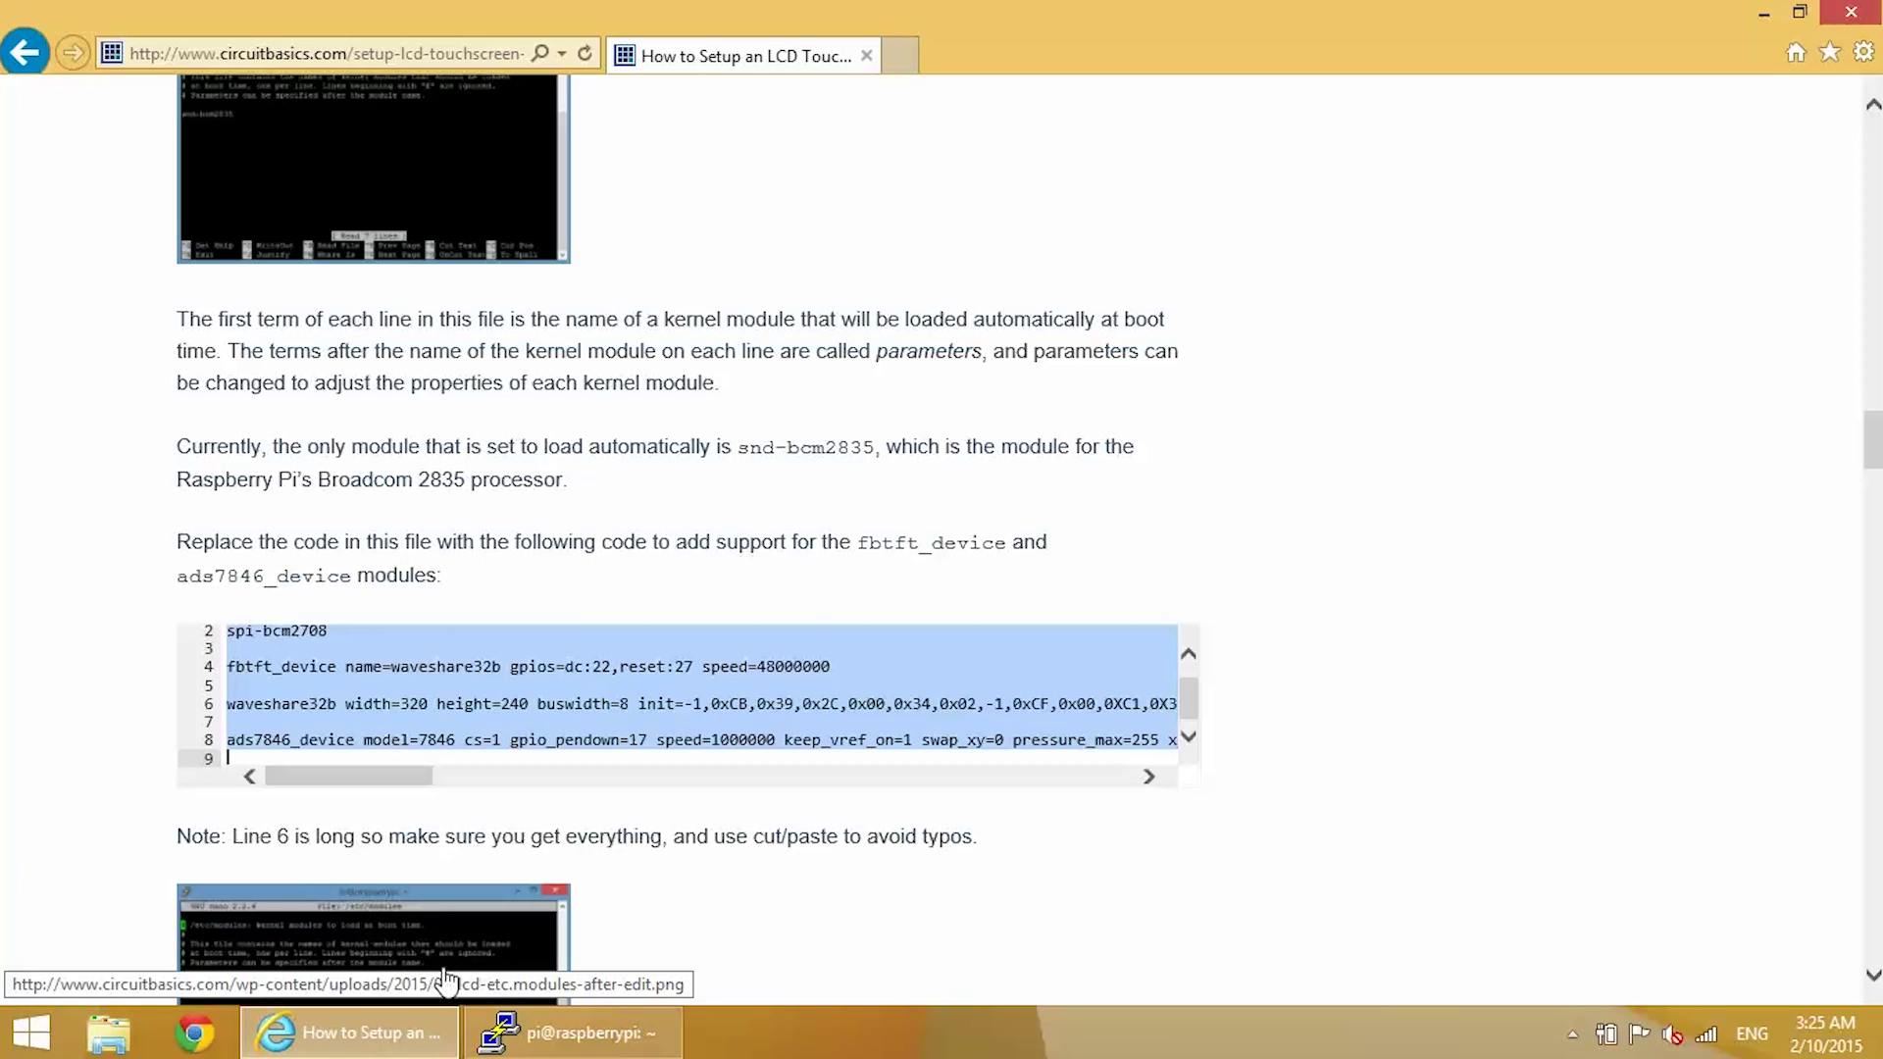
click(549, 1045)
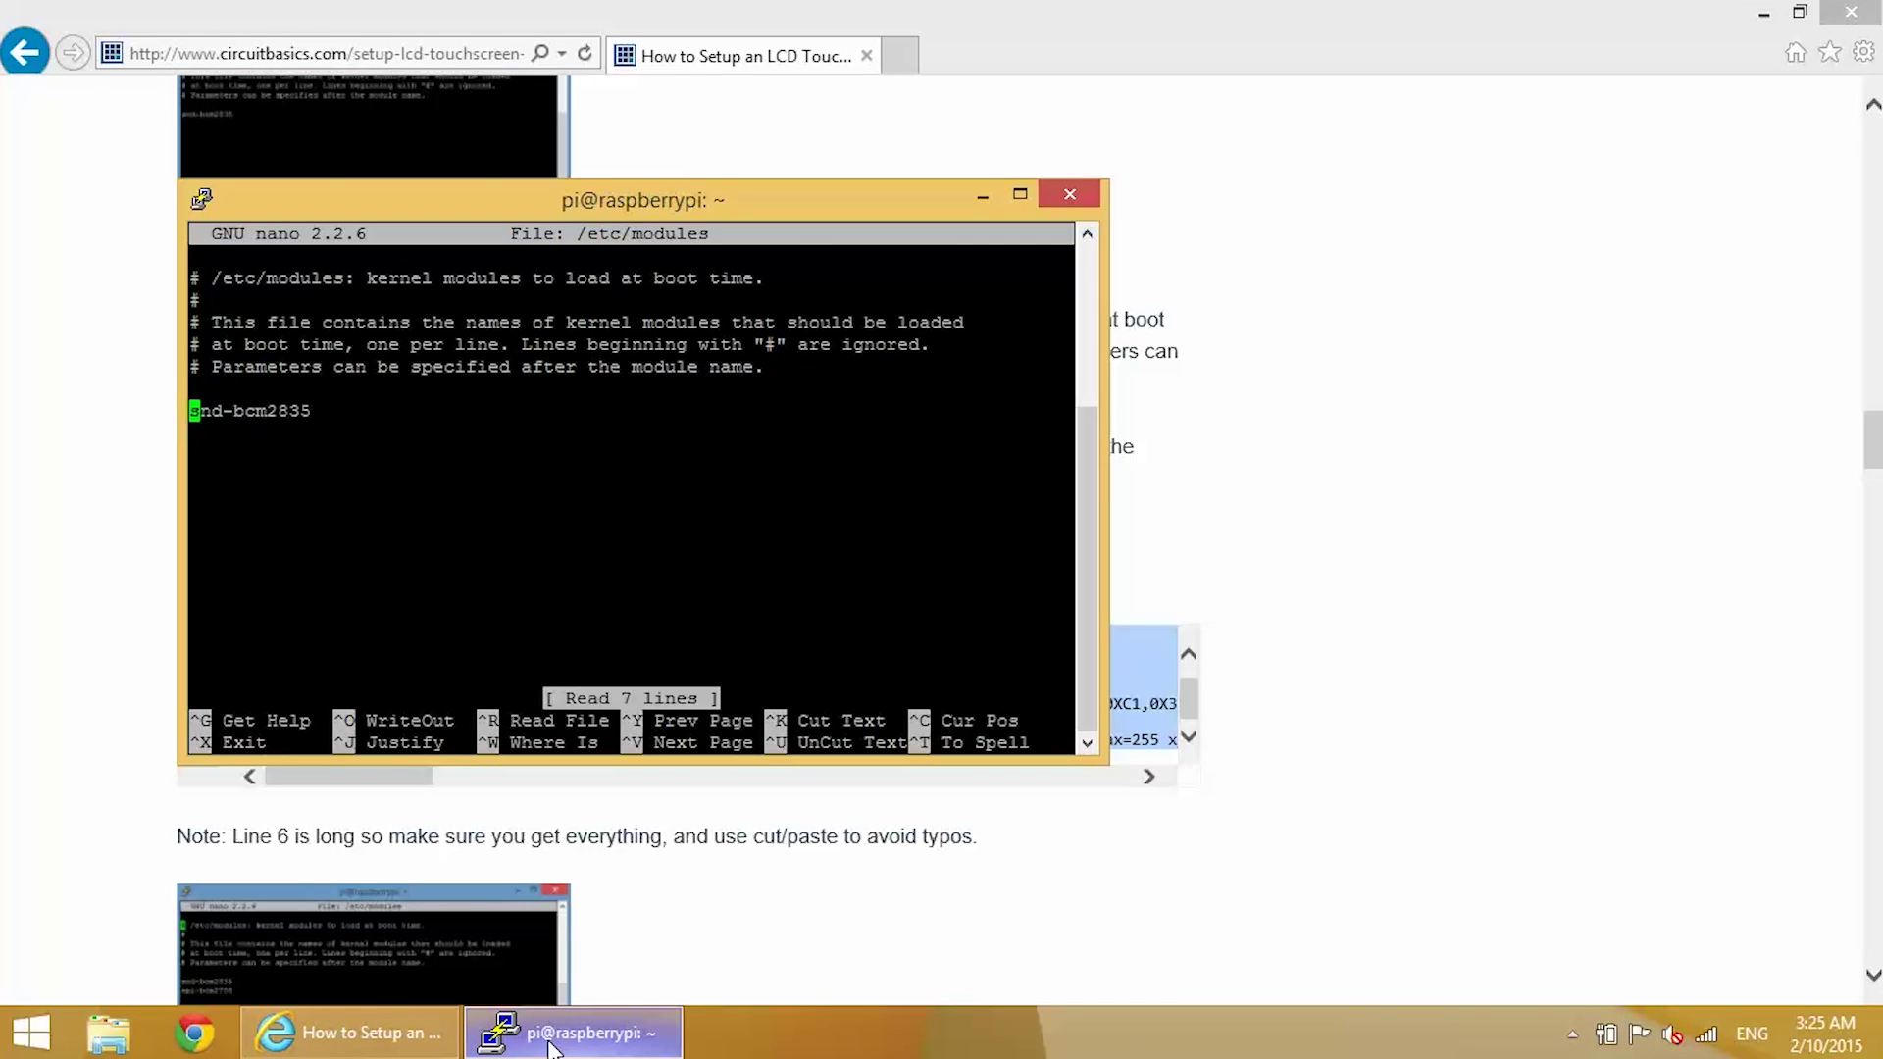
Replace the old module line with the pasted code, separating spi-bcm2708 and fbtft_device lines
key(Delete)
key(Delete)
key(Delete)
key(Delete)
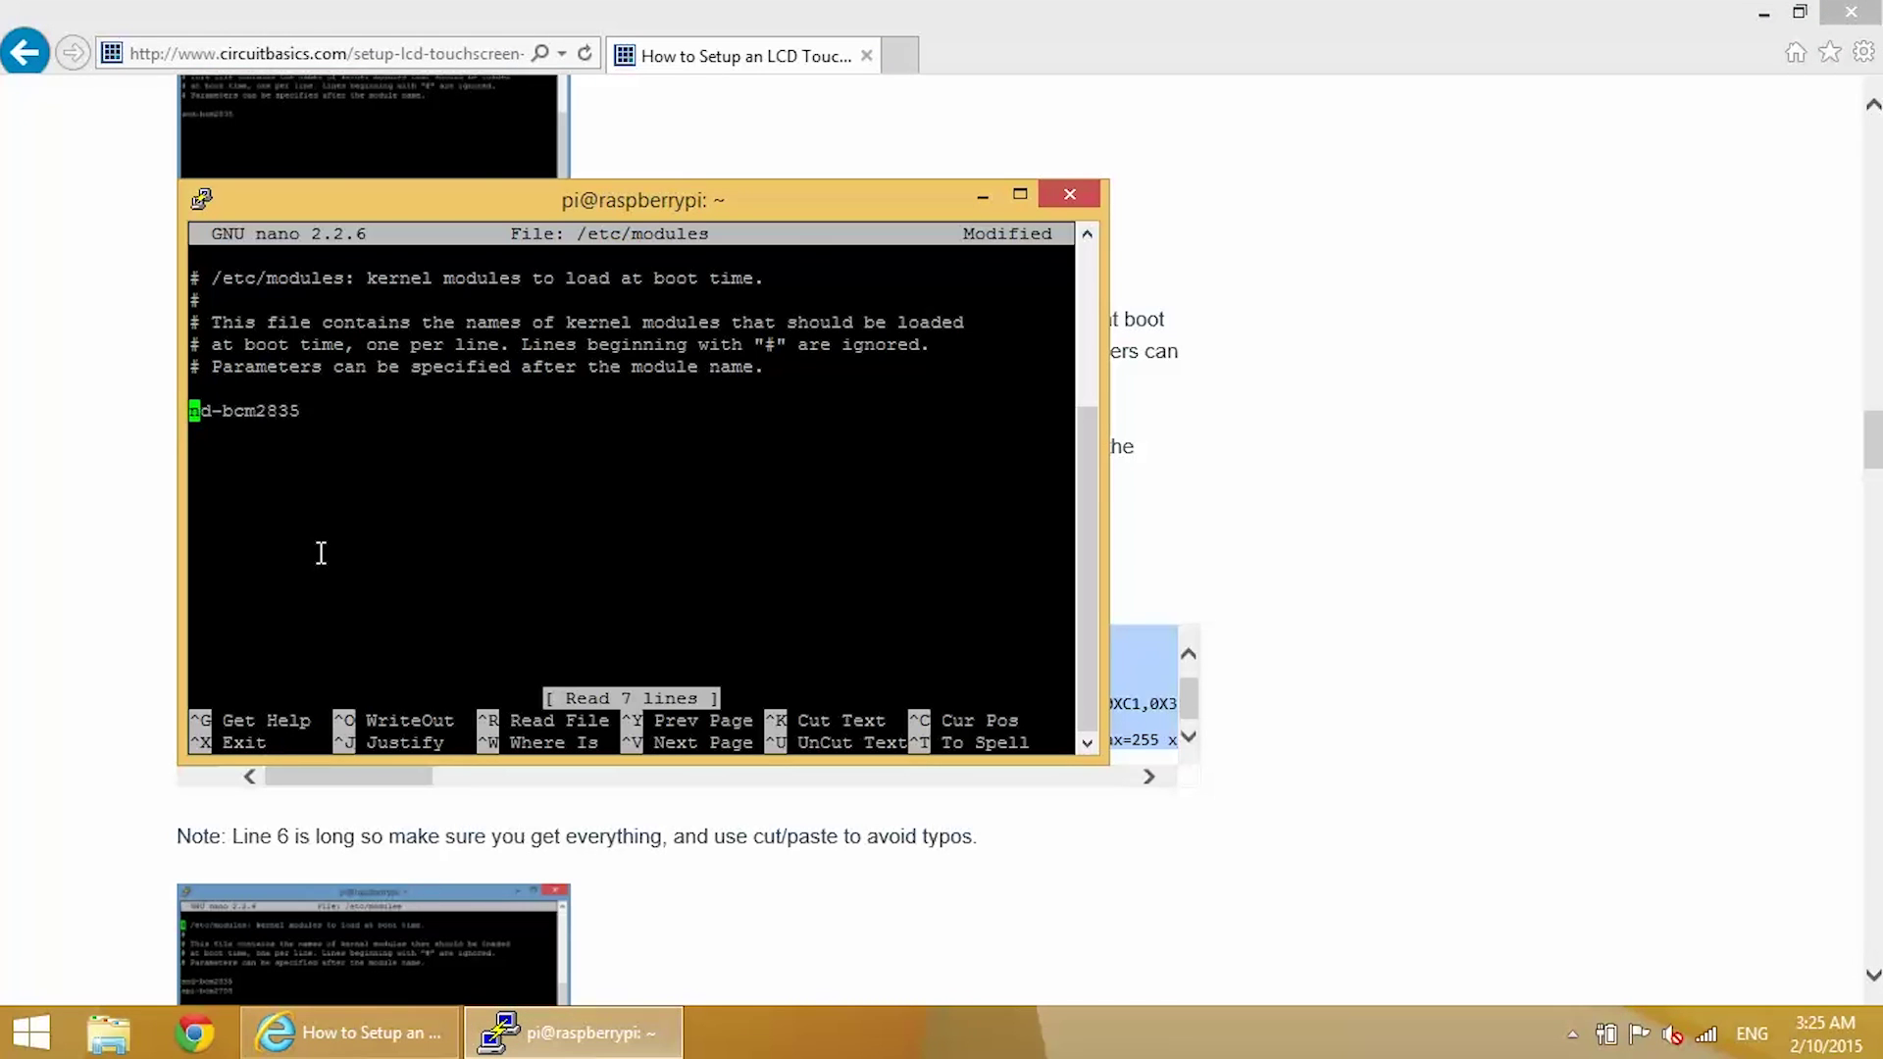
key(Delete)
key(Delete)
key(Delete)
key(Delete)
key(Delete)
key(Delete)
key(Delete)
right_click(203, 418)
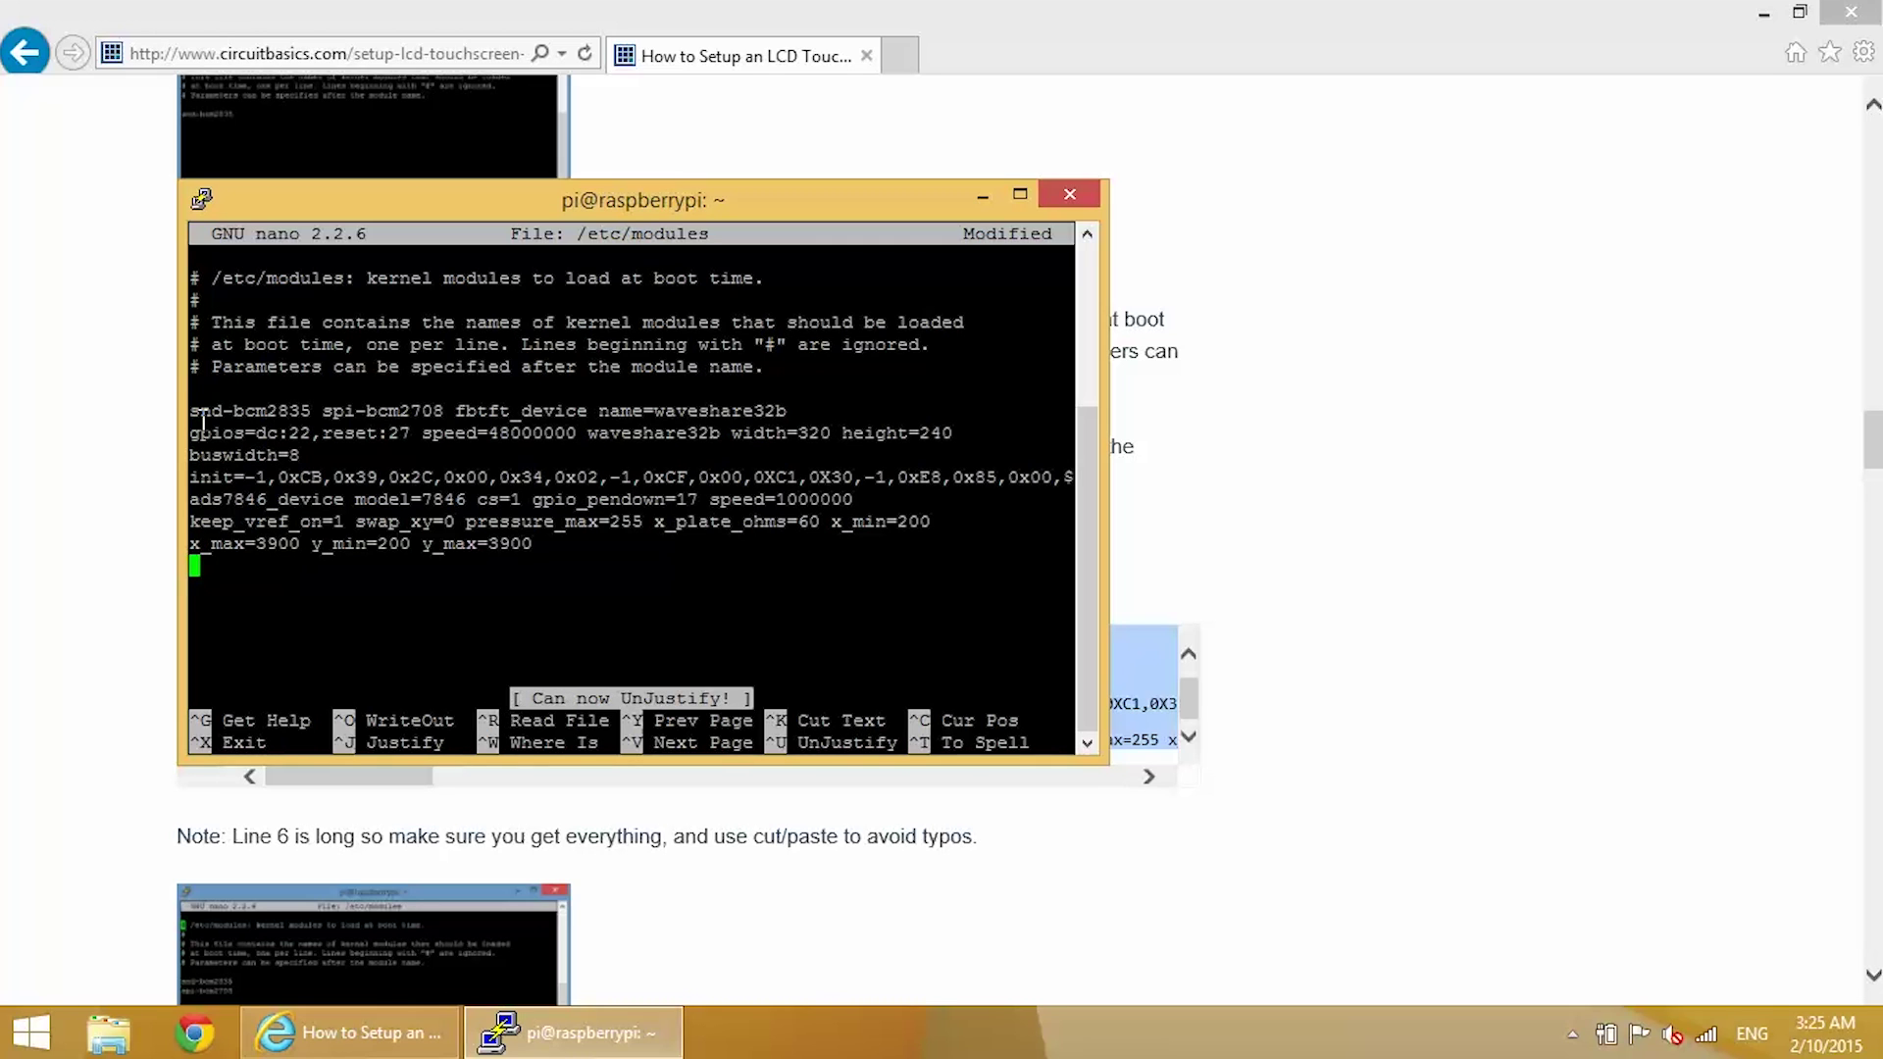
key(Up)
key(Up)
key(Up)
key(Up)
key(Up)
key(Up)
key(Up)
key(Right)
key(Right)
key(Right)
key(Right)
key(Right)
key(Right)
key(Right)
key(Right)
key(Right)
key(Right)
key(Right)
key(Right)
key(Right)
key(Right)
key(Right)
key(Right)
key(Right)
key(Right)
key(Right)
key(Right)
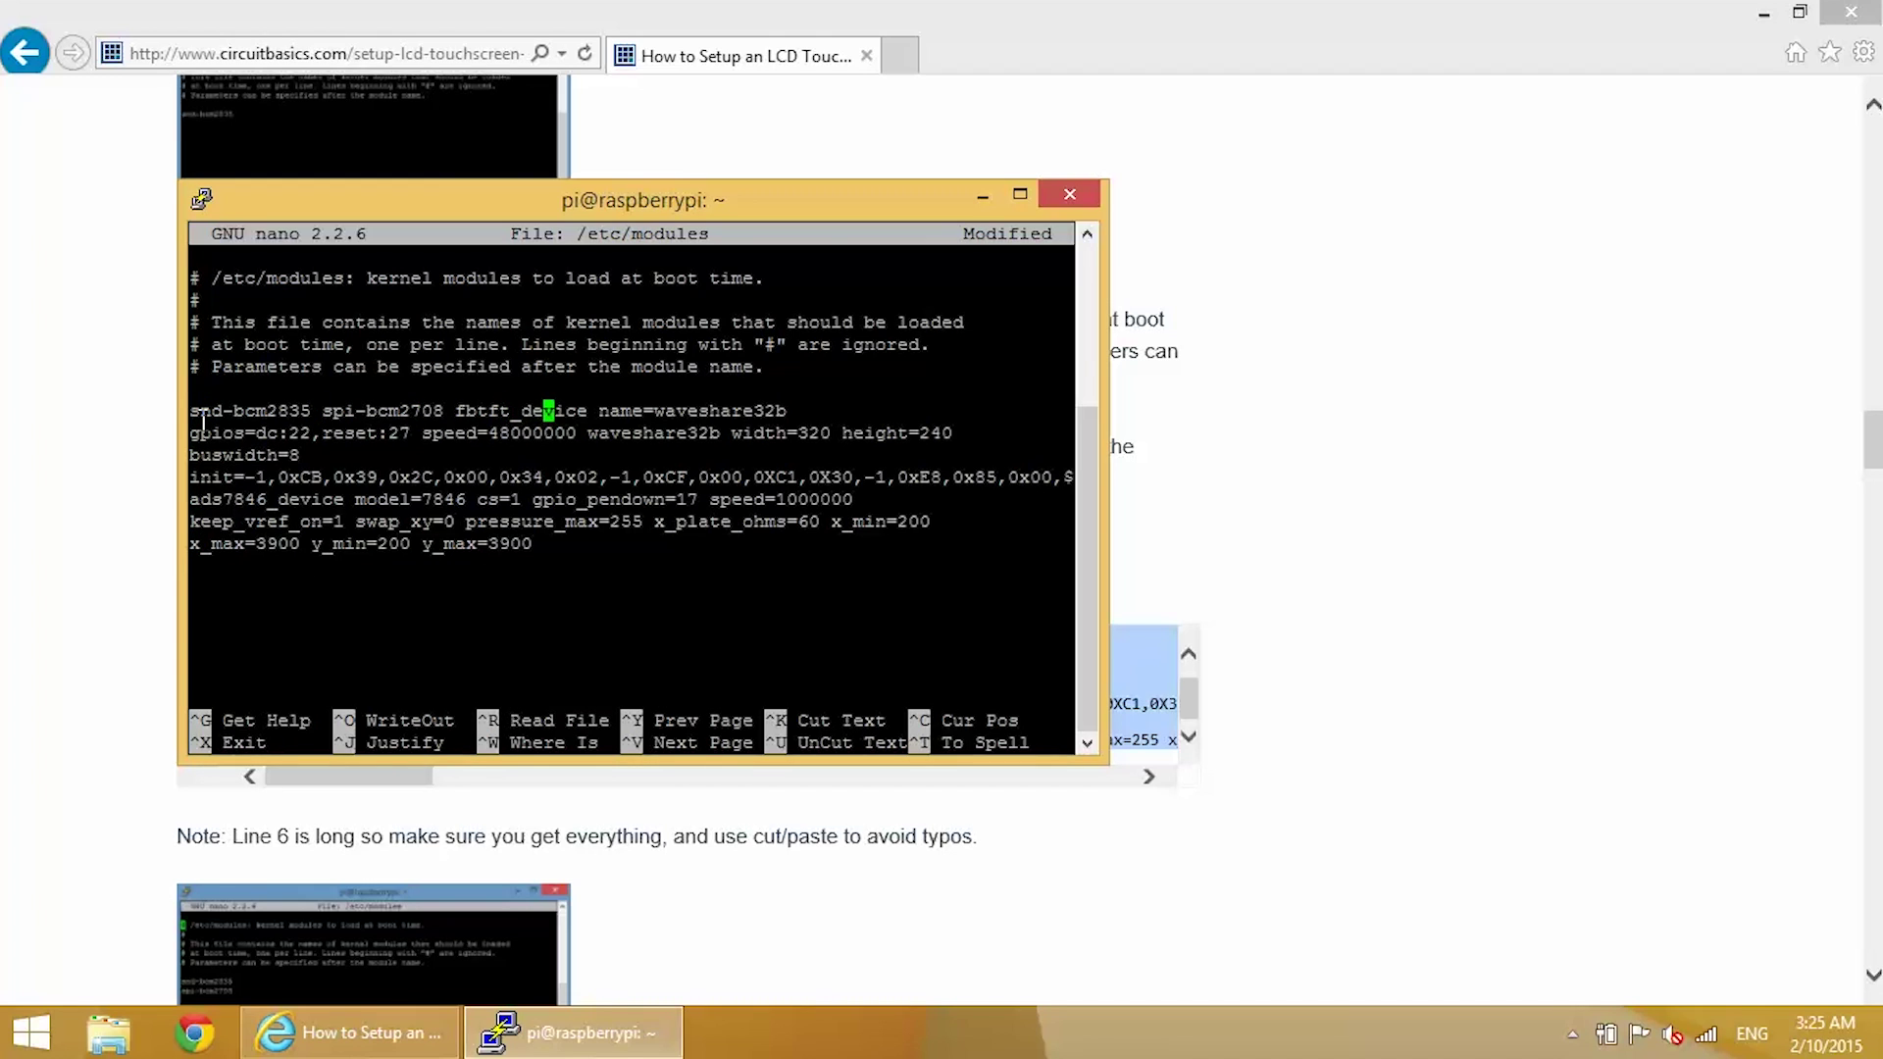
key(Left)
key(Left)
key(Left)
key(Left)
key(Left)
key(Left)
key(Left)
key(Left)
key(Left)
key(Left)
key(Left)
key(Left)
key(Left)
key(Left)
key(Left)
key(Left)
key(Left)
key(Left)
key(Left)
key(Left)
key(Return)
key(Right)
key(Right)
key(Right)
key(Right)
key(Right)
key(Right)
key(Right)
key(Right)
key(Right)
key(Right)
key(Right)
key(Right)
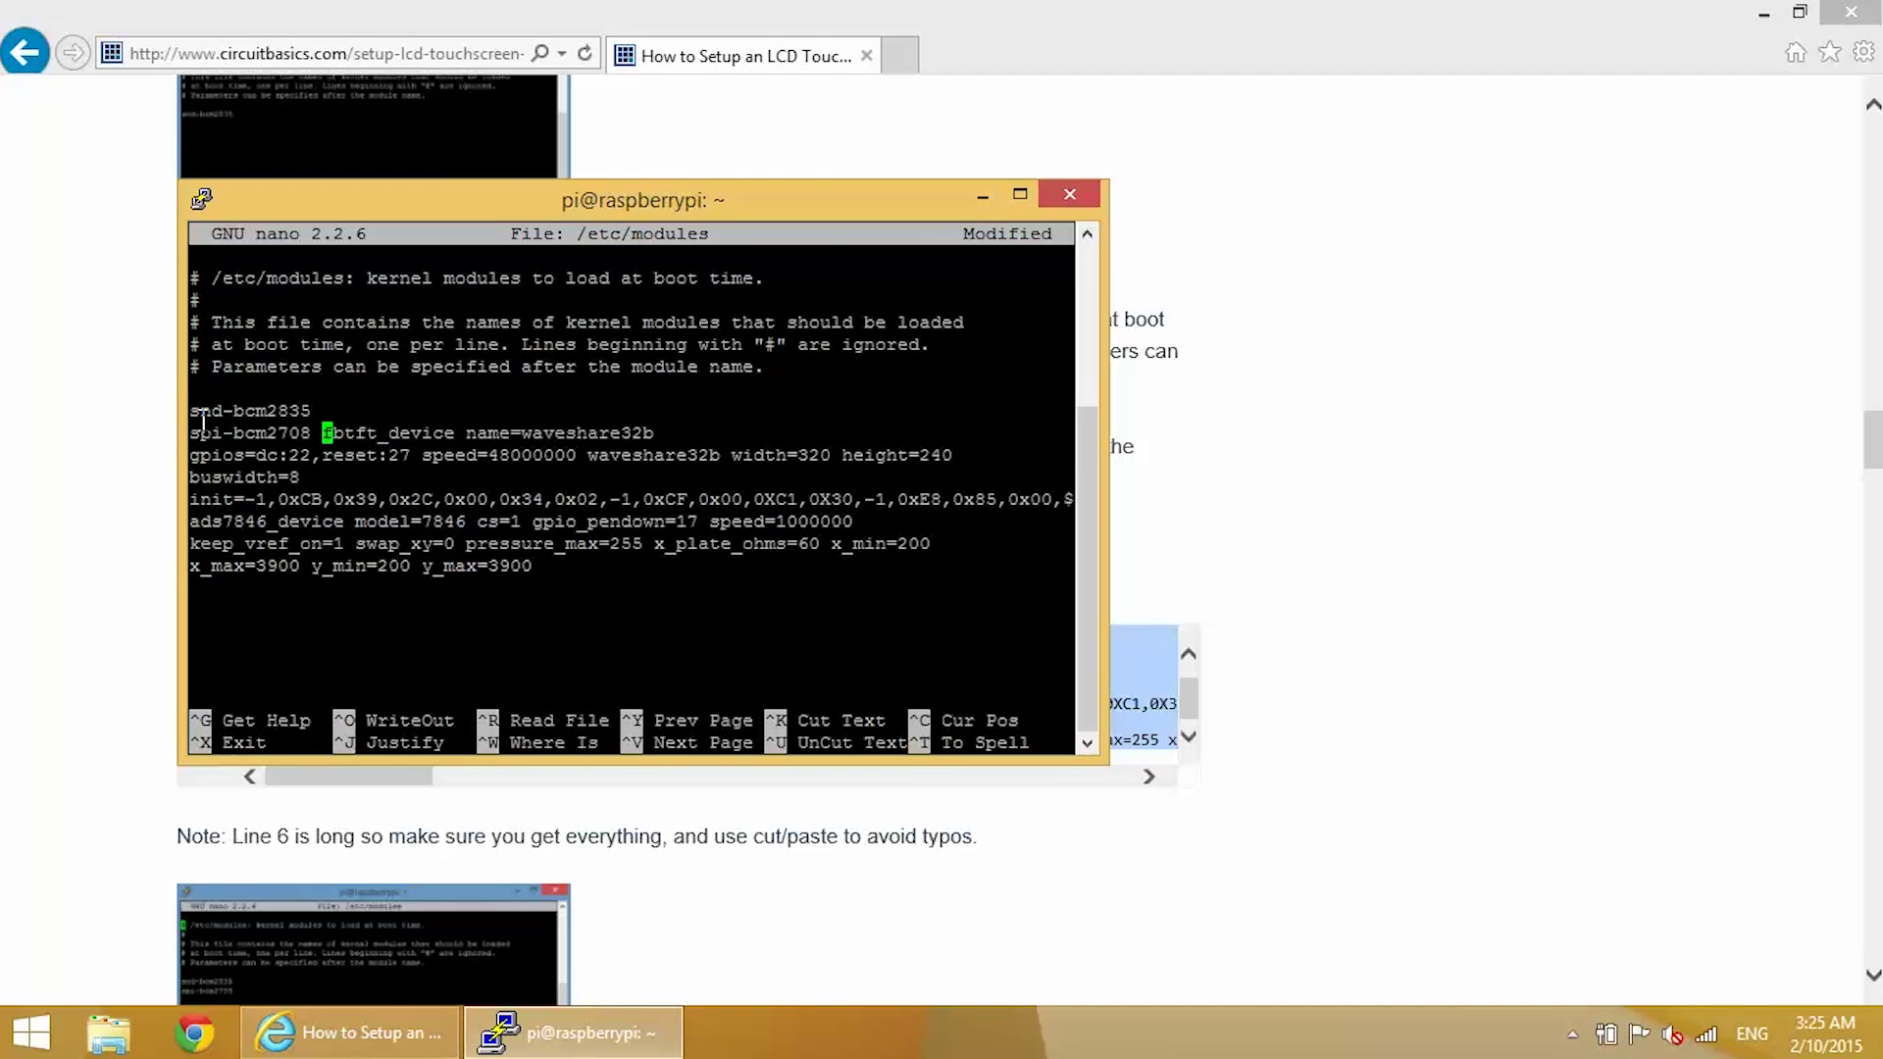
key(Return)
Rejoin the wrapped gpios, buswidth=8 and init= parameters onto the fbtft_device waveshare32b line
key(Down)
key(Right)
key(Right)
key(Right)
key(Right)
key(Right)
key(Right)
key(Right)
key(Right)
key(Right)
key(Right)
key(Right)
key(Right)
key(Right)
key(Right)
key(Right)
key(Right)
key(Right)
key(Right)
key(Right)
key(Right)
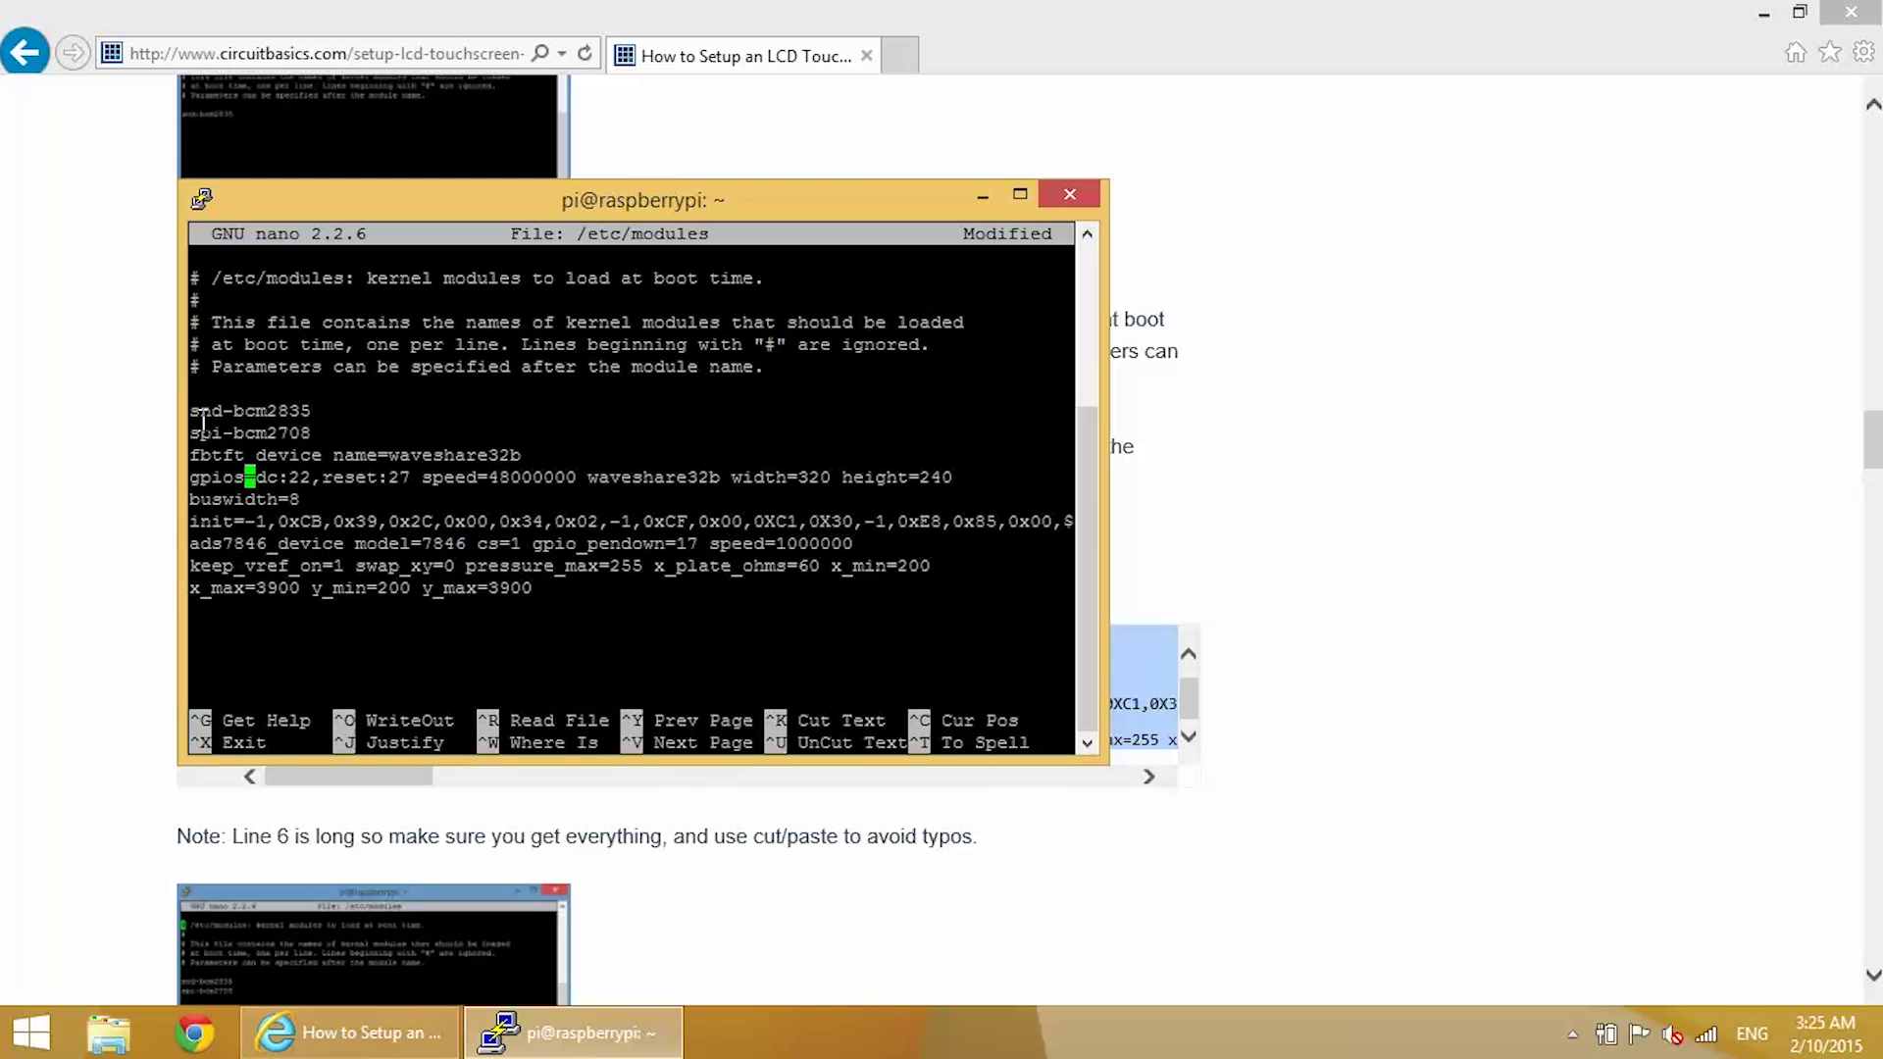
key(Return)
key(Up)
key(BackSpace)
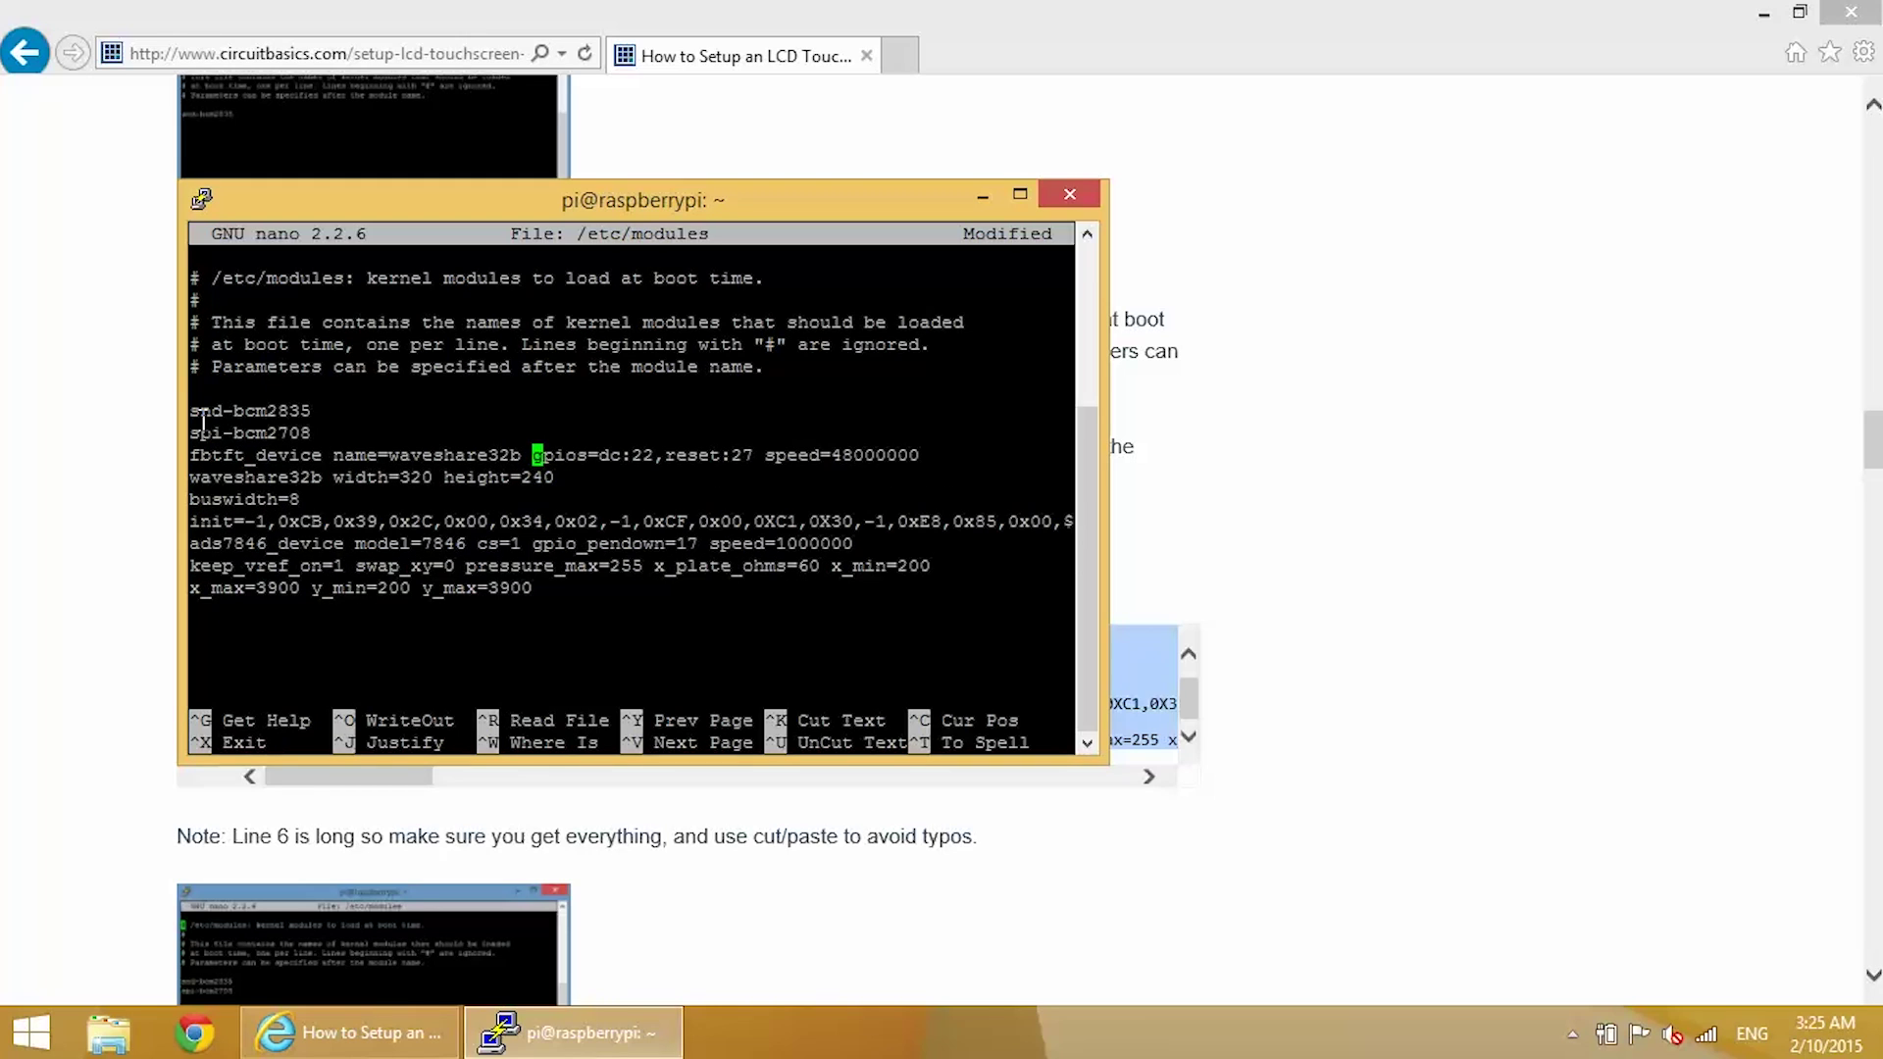
key(Down)
key(Home)
key(Down)
key(BackSpace)
key(Down)
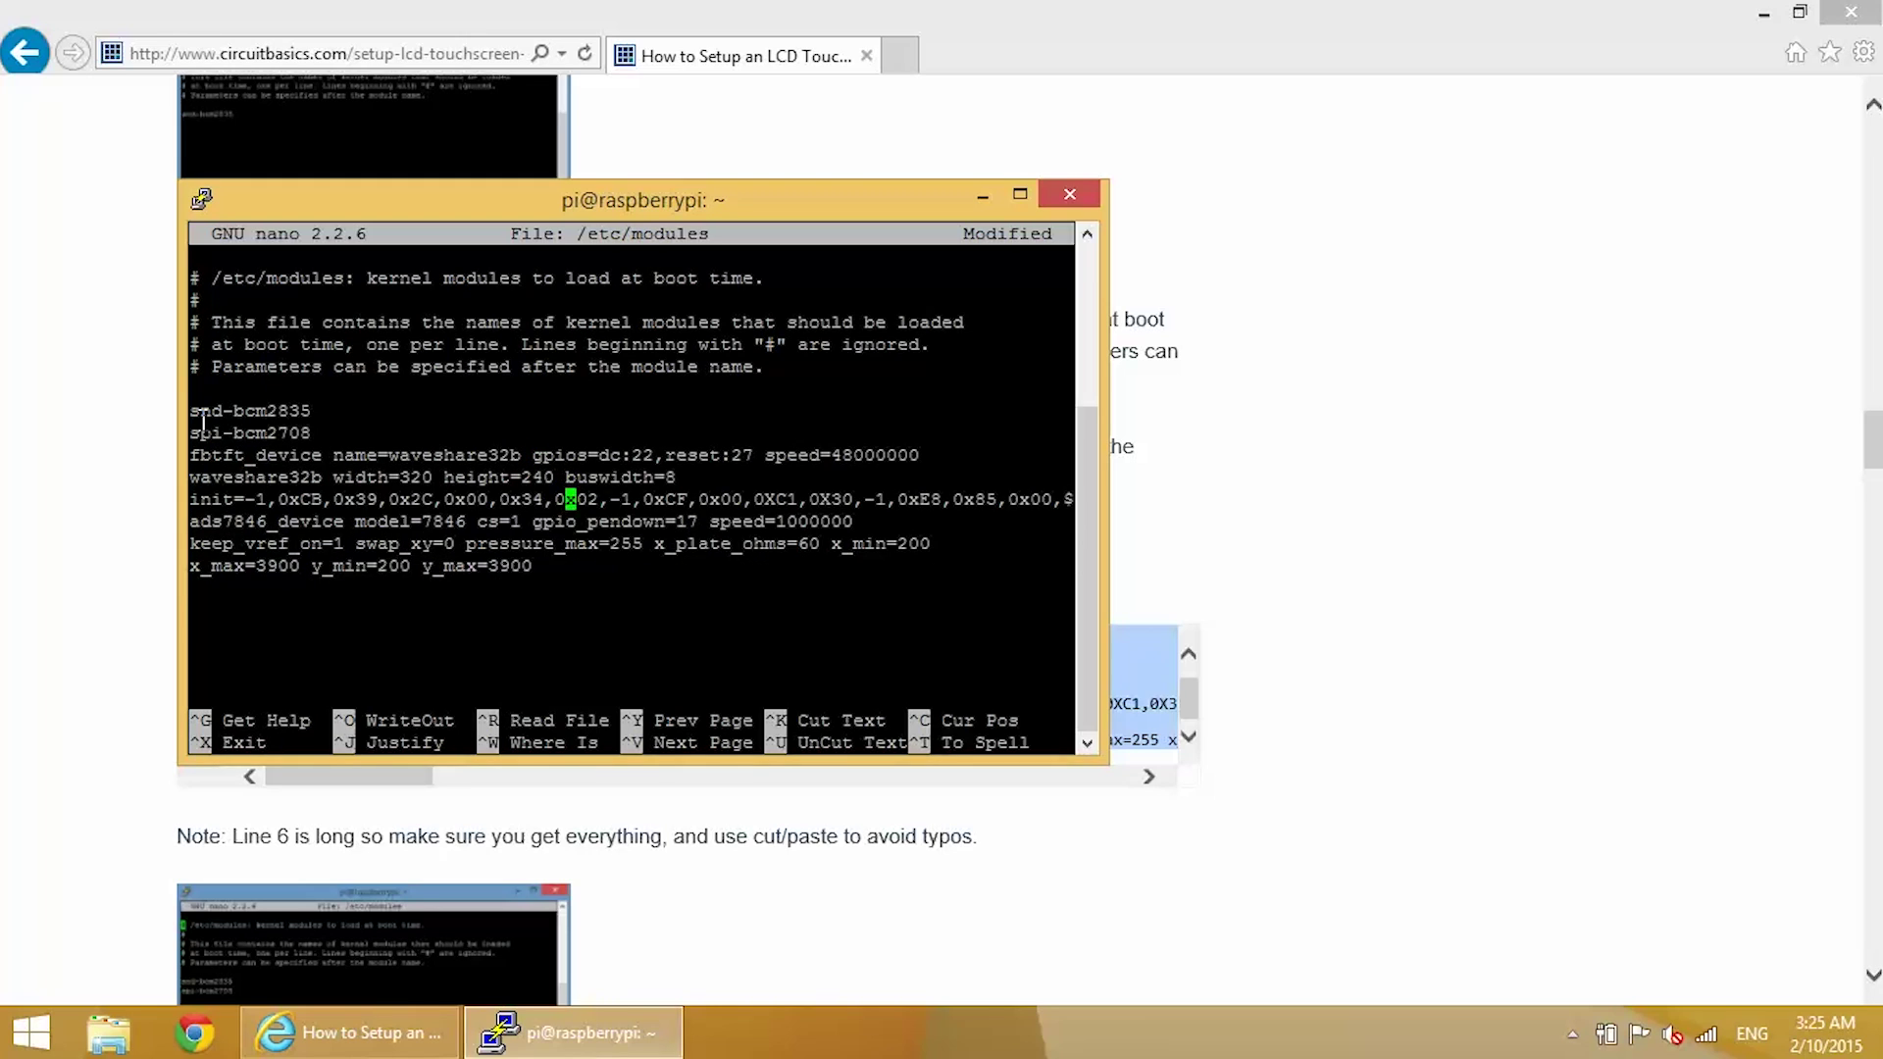
key(Home)
key(BackSpace)
Add blank lines between entries and join keep_vref and x_max parameters onto ads7846_device
key(Down)
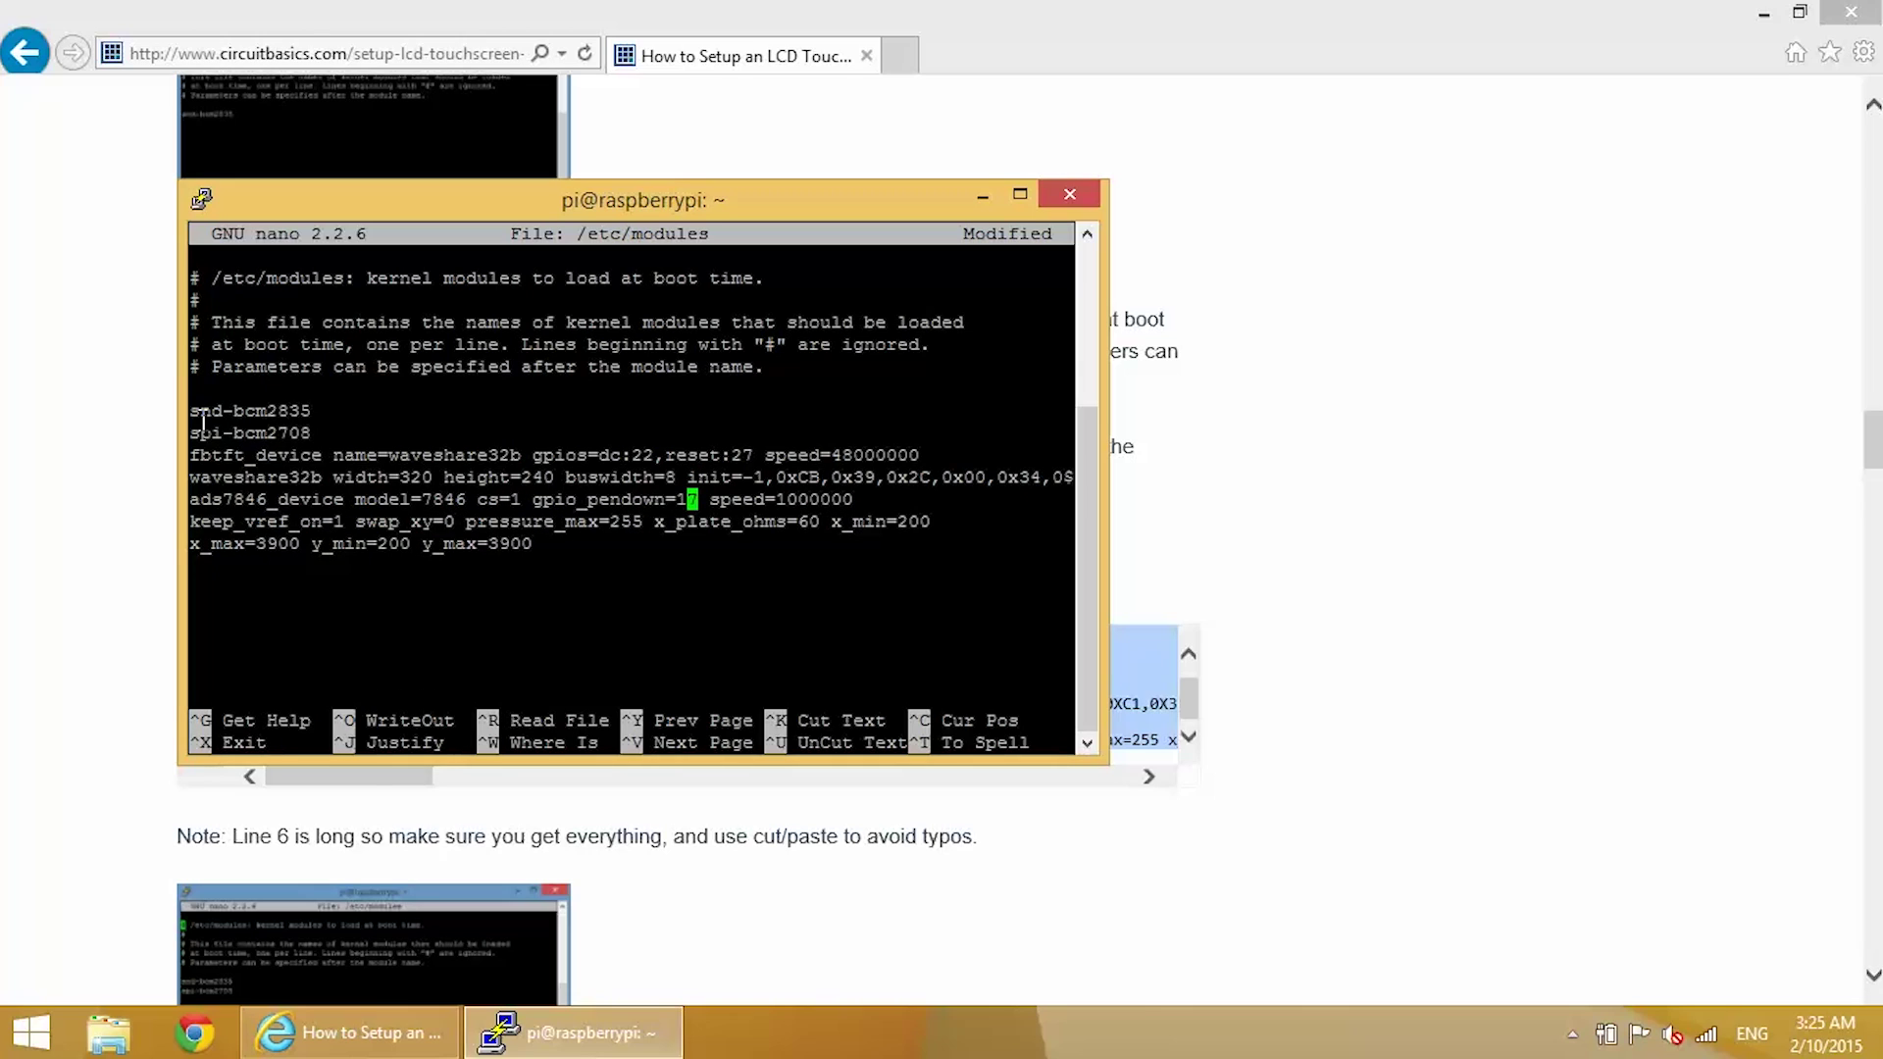
key(Home)
key(Return)
key(Up)
key(Up)
key(Return)
key(Down)
key(Down)
key(Down)
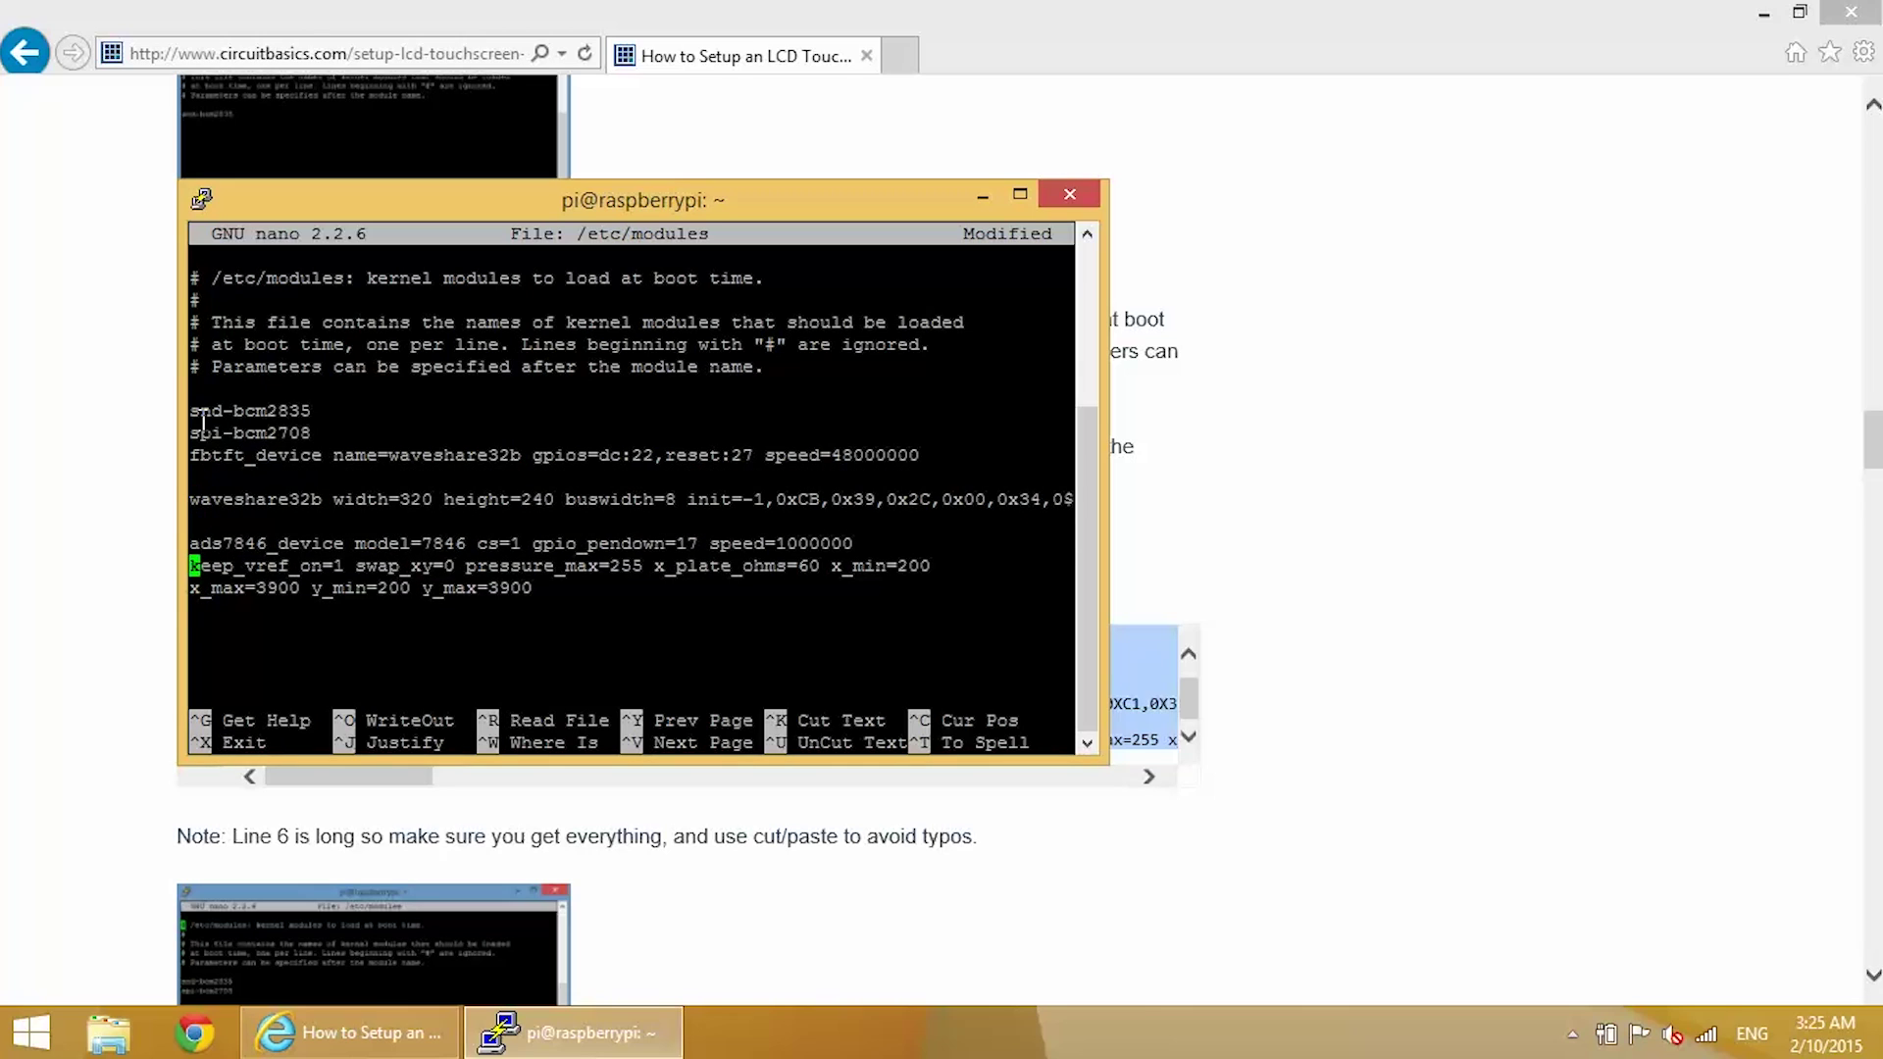
key(BackSpace)
key(Down)
key(Home)
key(BackSpace)
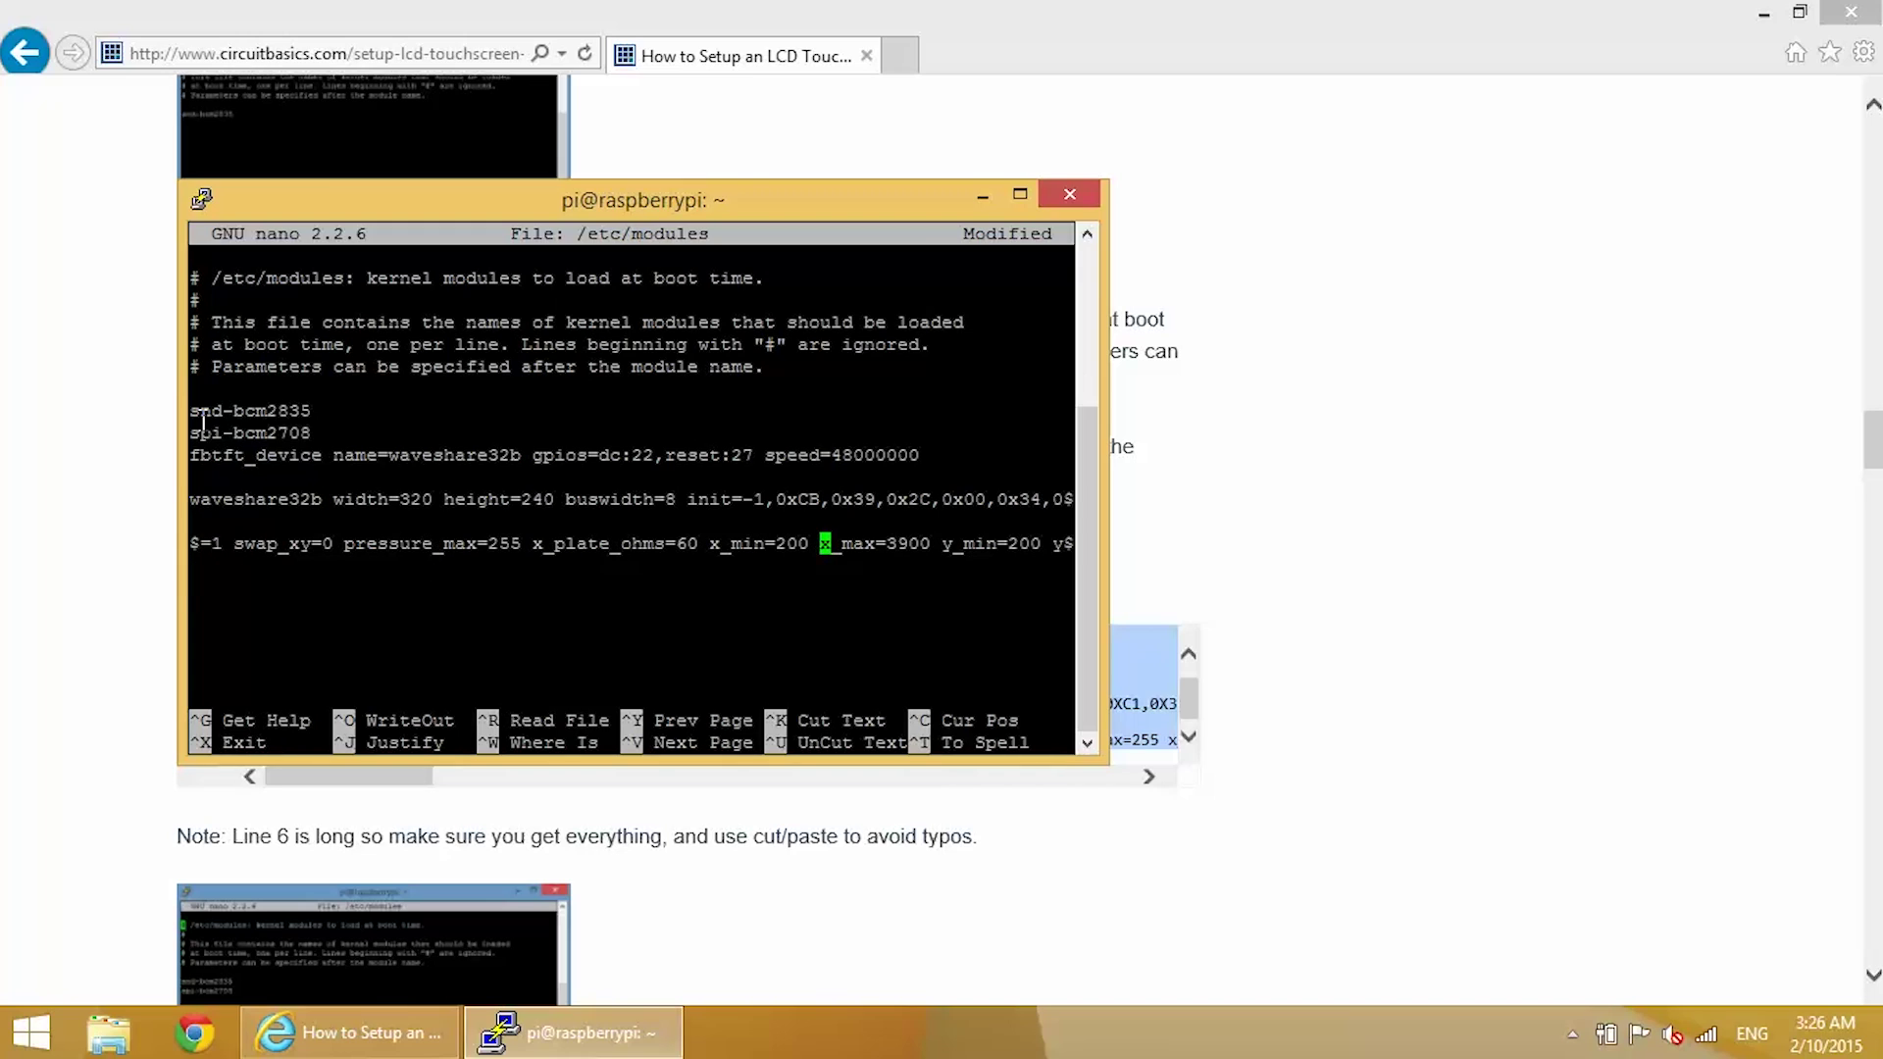
key(Home)
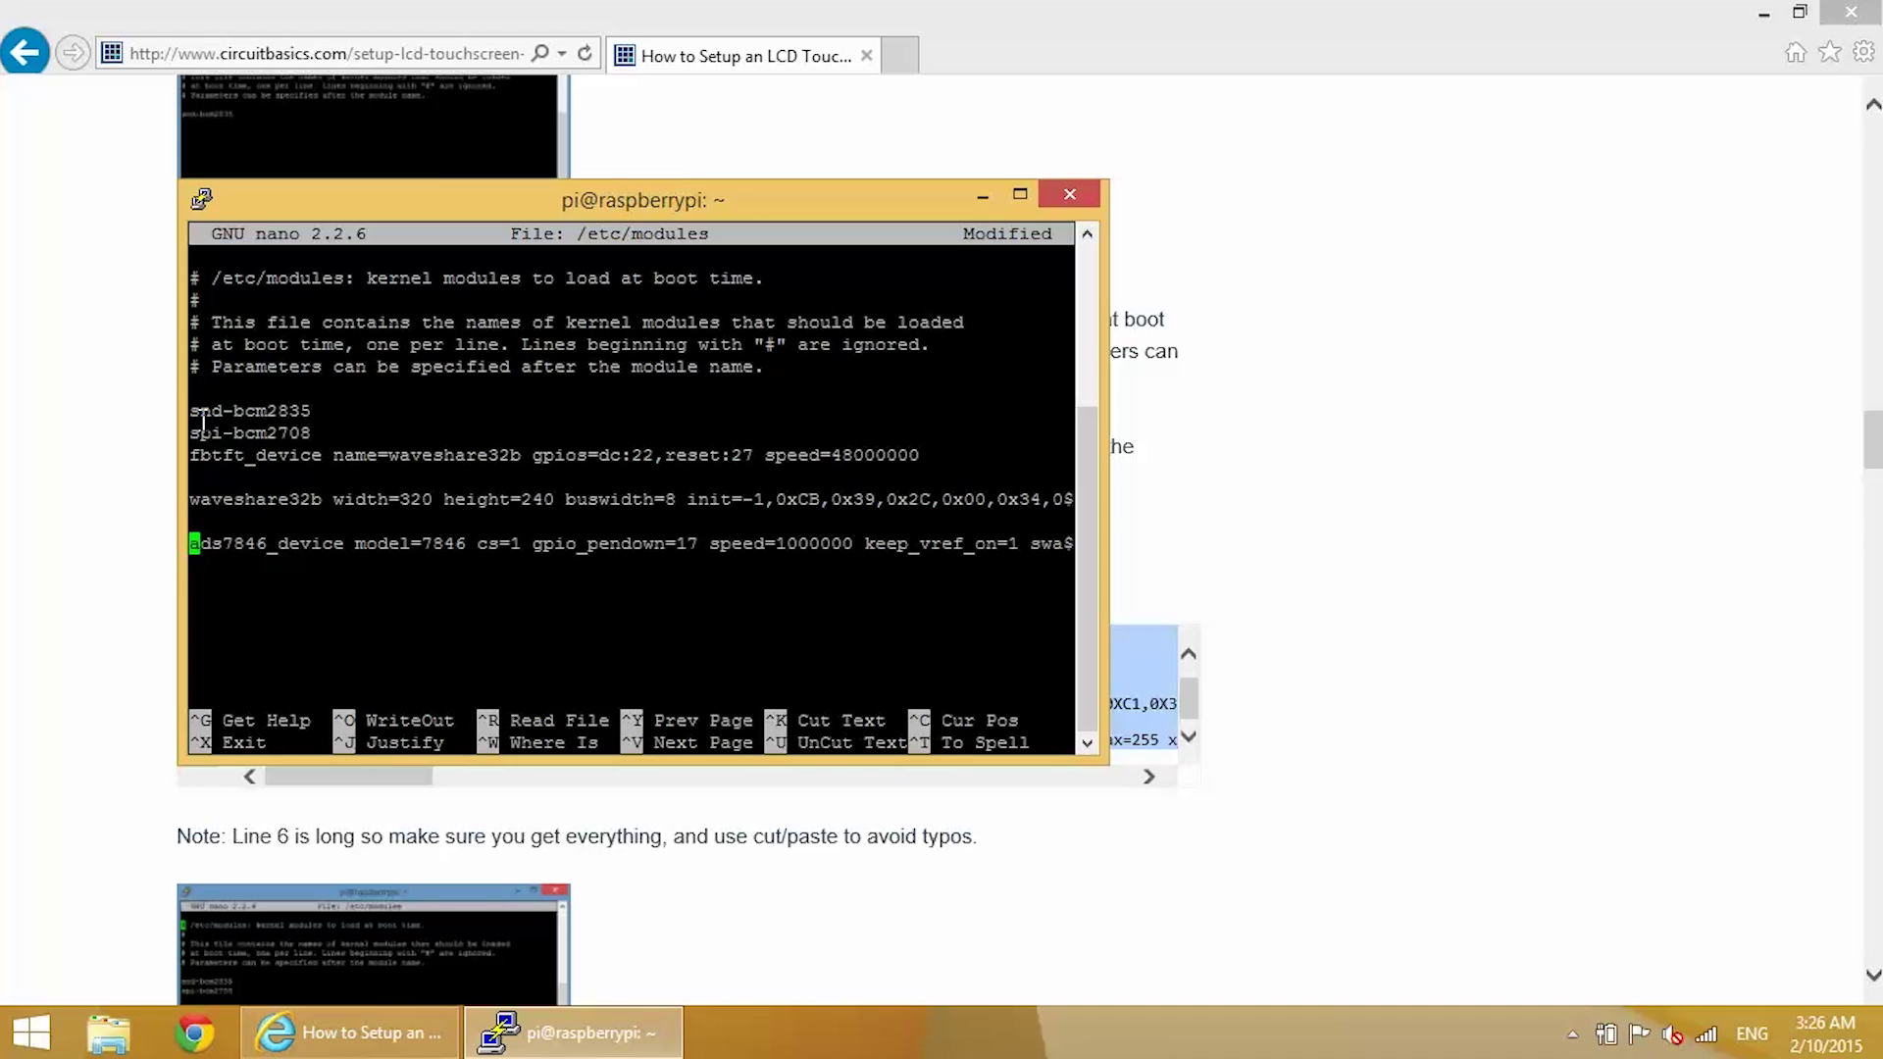
Check the long waveshare32b init line, then save /etc/modules and exit nano
key(Up)
key(Up)
key(Right)
key(Right)
key(Right)
key(Right)
key(Right)
key(Right)
key(Right)
key(Right)
key(Right)
key(Right)
key(Right)
key(Right)
key(Right)
key(Right)
key(Right)
key(Right)
key(Right)
key(Right)
key(Right)
key(Right)
key(Right)
key(Right)
key(Right)
key(Right)
key(Right)
key(Right)
key(Right)
key(Right)
key(Right)
key(Right)
key(Right)
key(Right)
key(Right)
key(Right)
key(Right)
key(Right)
key(Right)
key(Right)
key(Right)
key(Right)
key(Right)
key(Right)
key(Right)
key(Right)
key(Right)
key(Right)
key(Right)
key(Right)
key(Right)
key(Right)
key(Right)
key(Right)
key(Right)
key(Right)
key(Right)
key(Right)
key(Right)
key(Right)
key(Right)
key(Right)
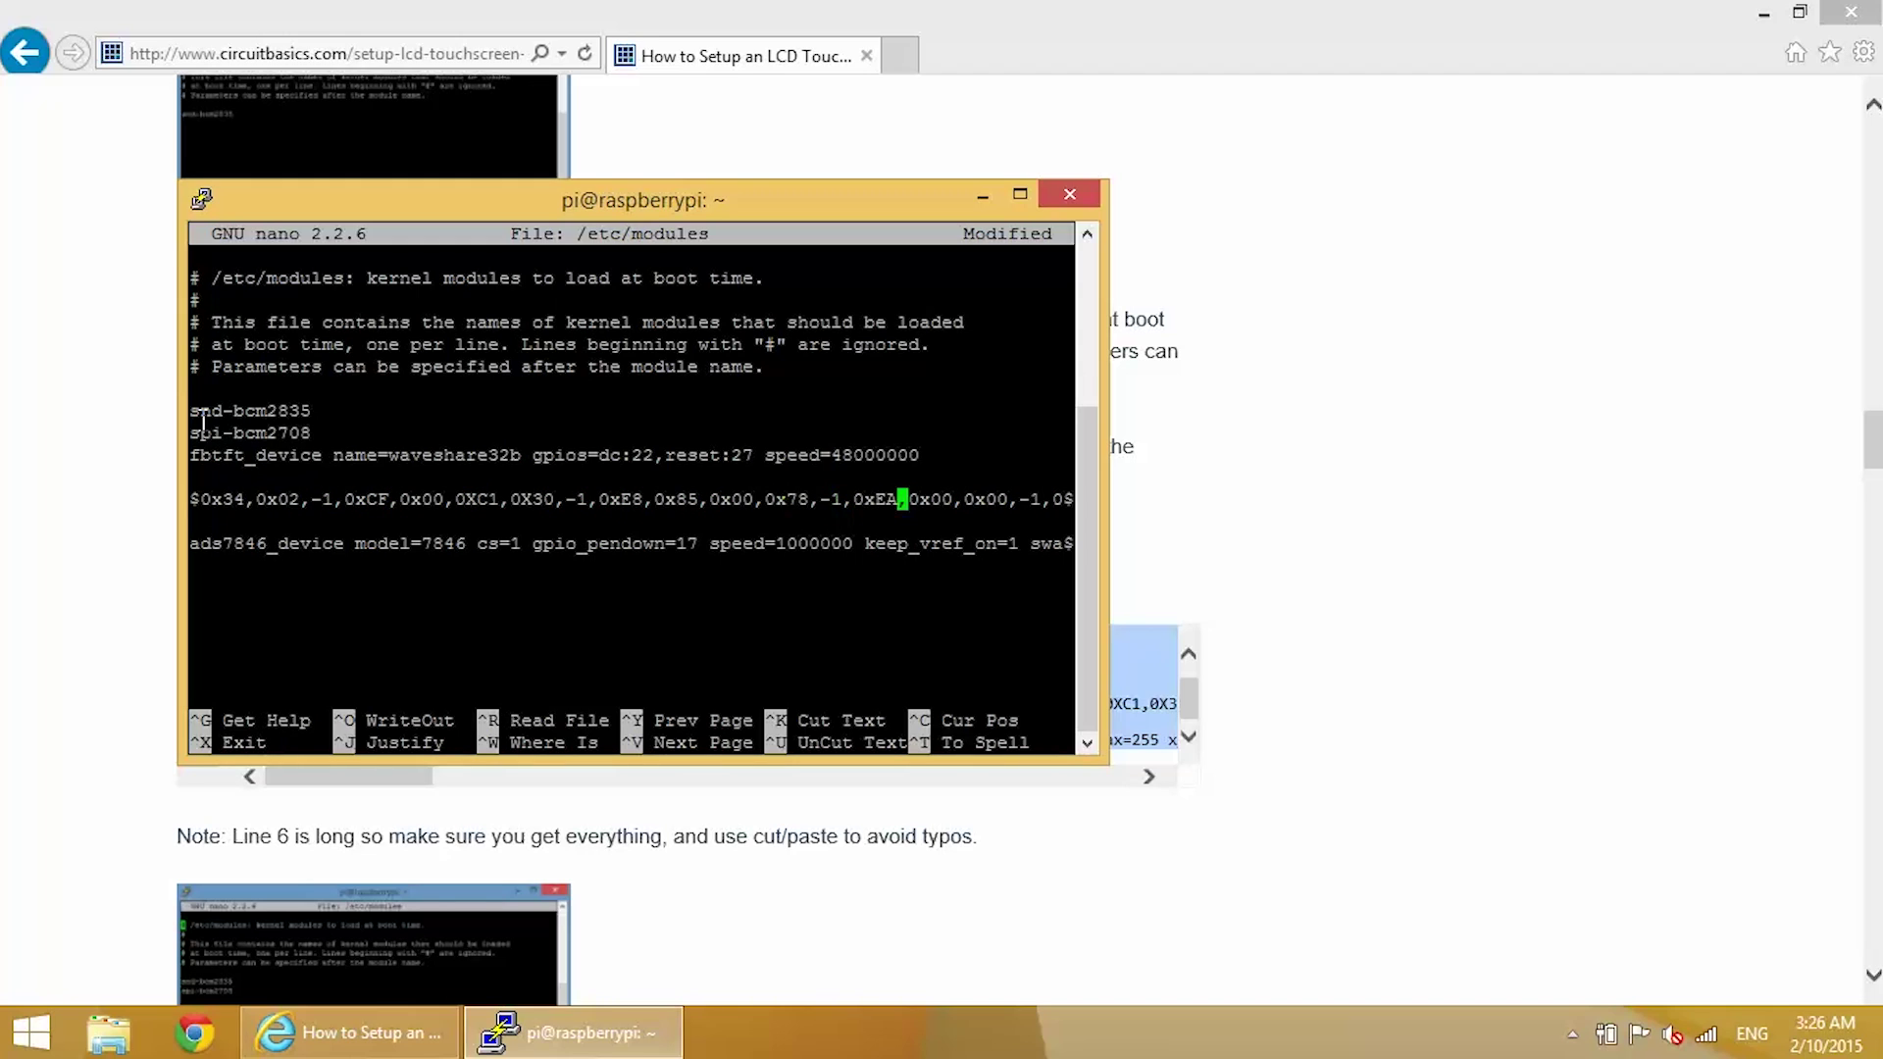
key(Right)
key(Right)
key(Right)
key(Right)
key(Right)
key(Right)
key(Right)
key(Right)
key(Right)
key(Right)
key(Right)
key(Right)
key(Right)
key(Right)
key(Right)
key(Right)
key(Right)
key(Right)
key(Right)
key(Right)
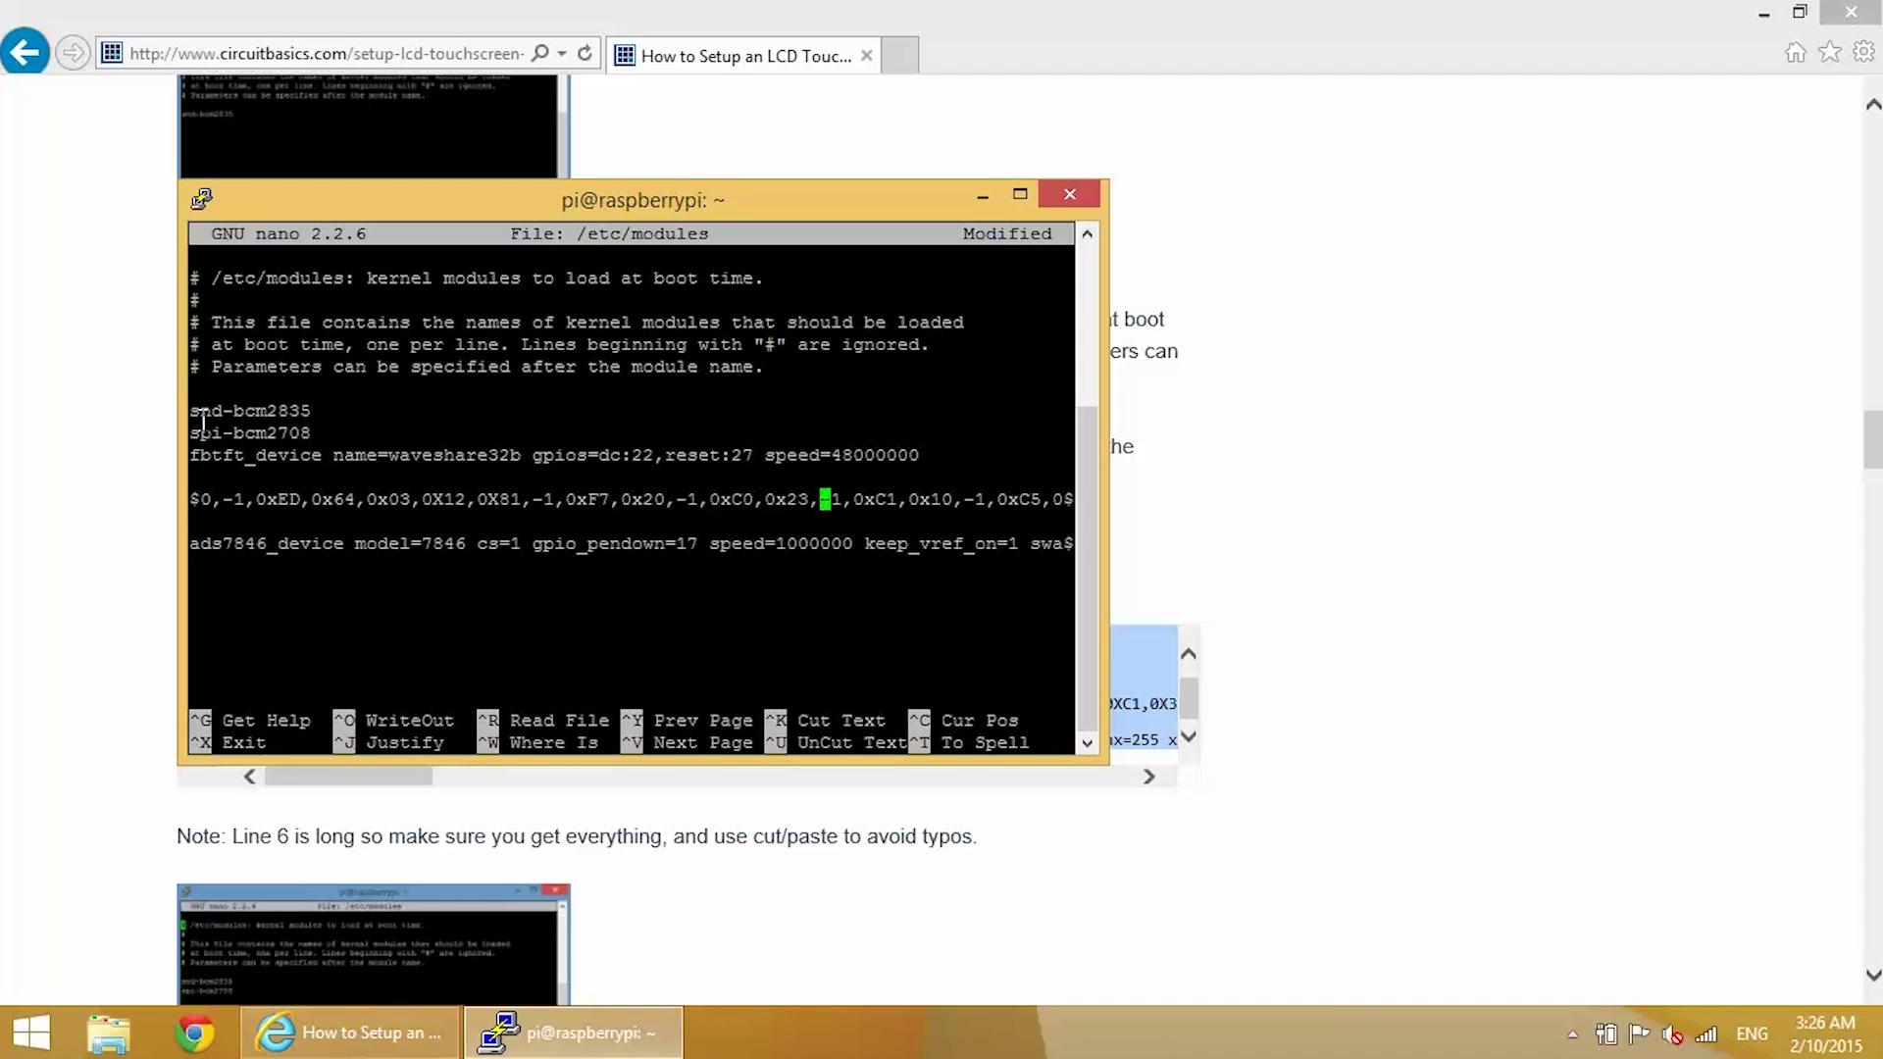
key(Right)
key(Right)
key(Right)
key(Right)
key(Right)
key(Right)
key(Right)
key(Right)
key(Right)
key(Right)
key(Right)
key(Right)
key(Right)
key(Right)
key(Right)
key(Right)
key(Right)
key(Right)
key(Right)
key(Right)
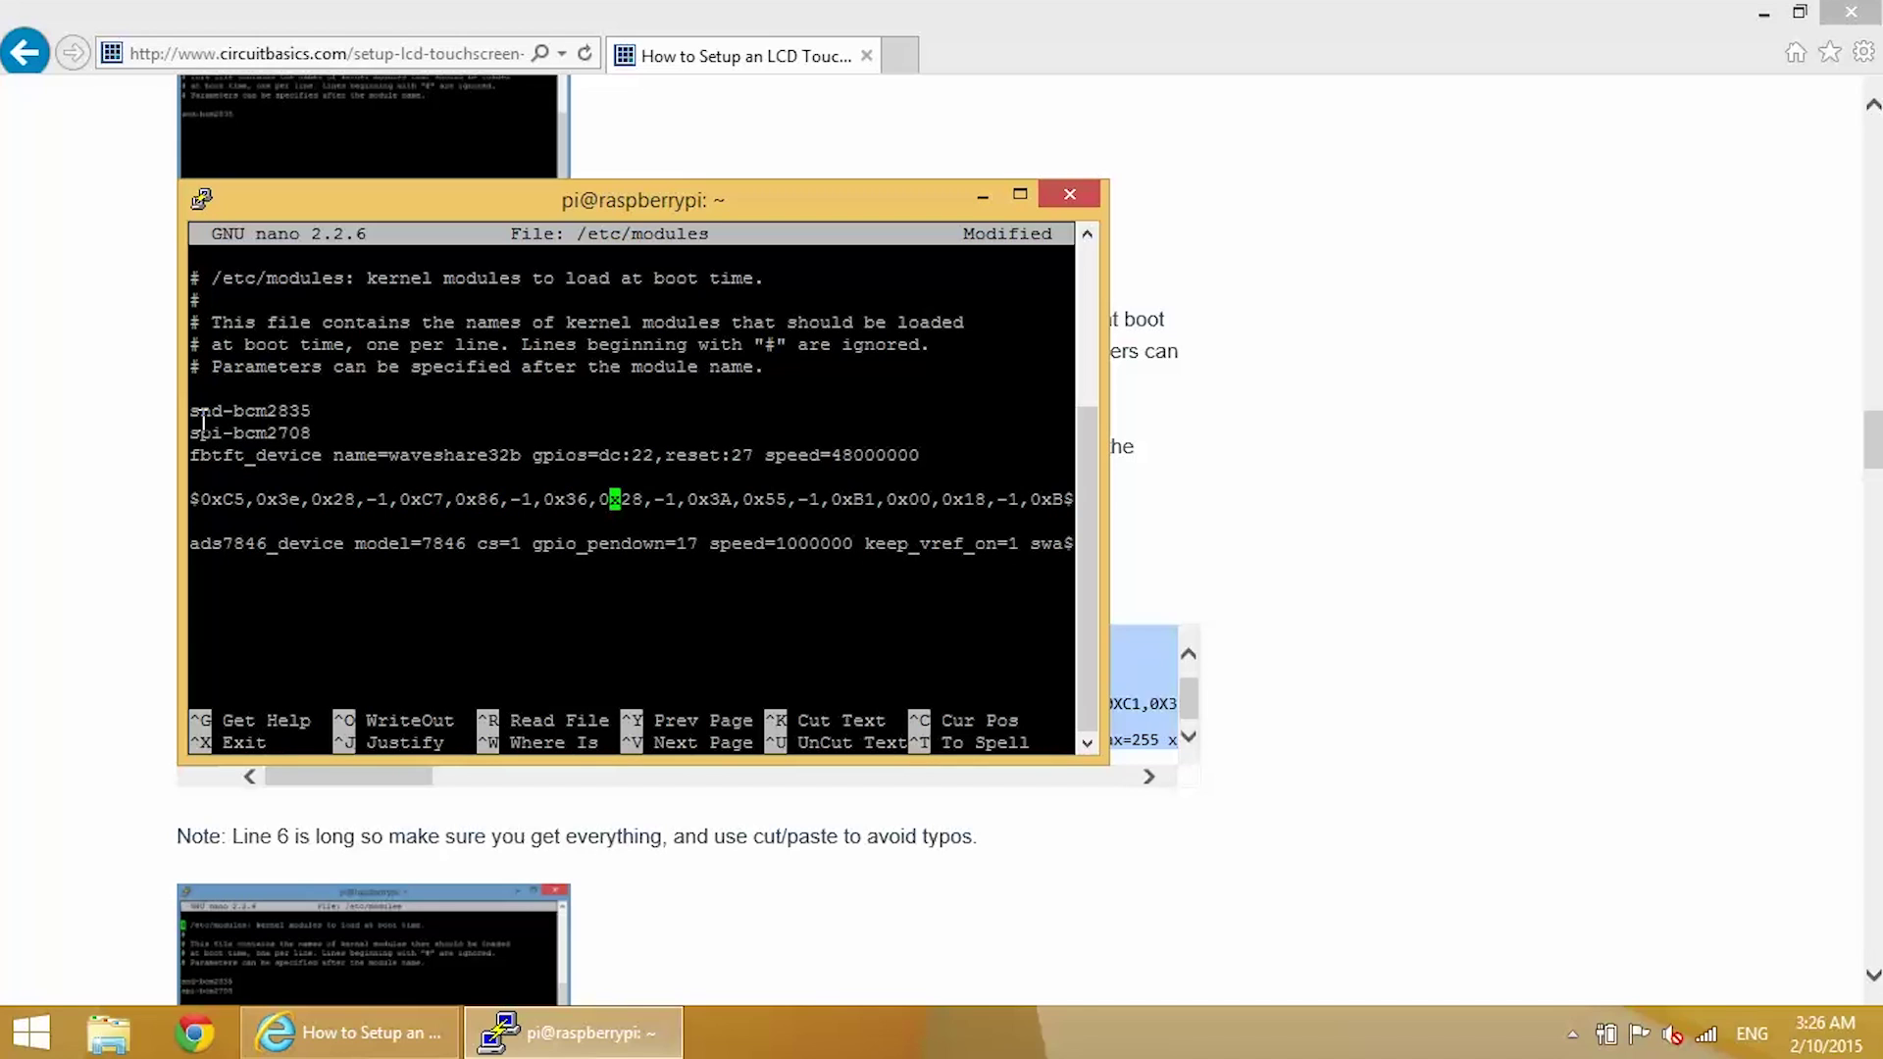
key(Right)
key(Right)
key(Right)
key(Right)
key(Right)
key(Right)
key(Right)
key(Right)
key(Right)
key(Right)
key(Right)
key(Right)
key(Right)
key(Right)
key(Right)
key(Right)
key(Right)
key(Right)
key(Right)
key(Right)
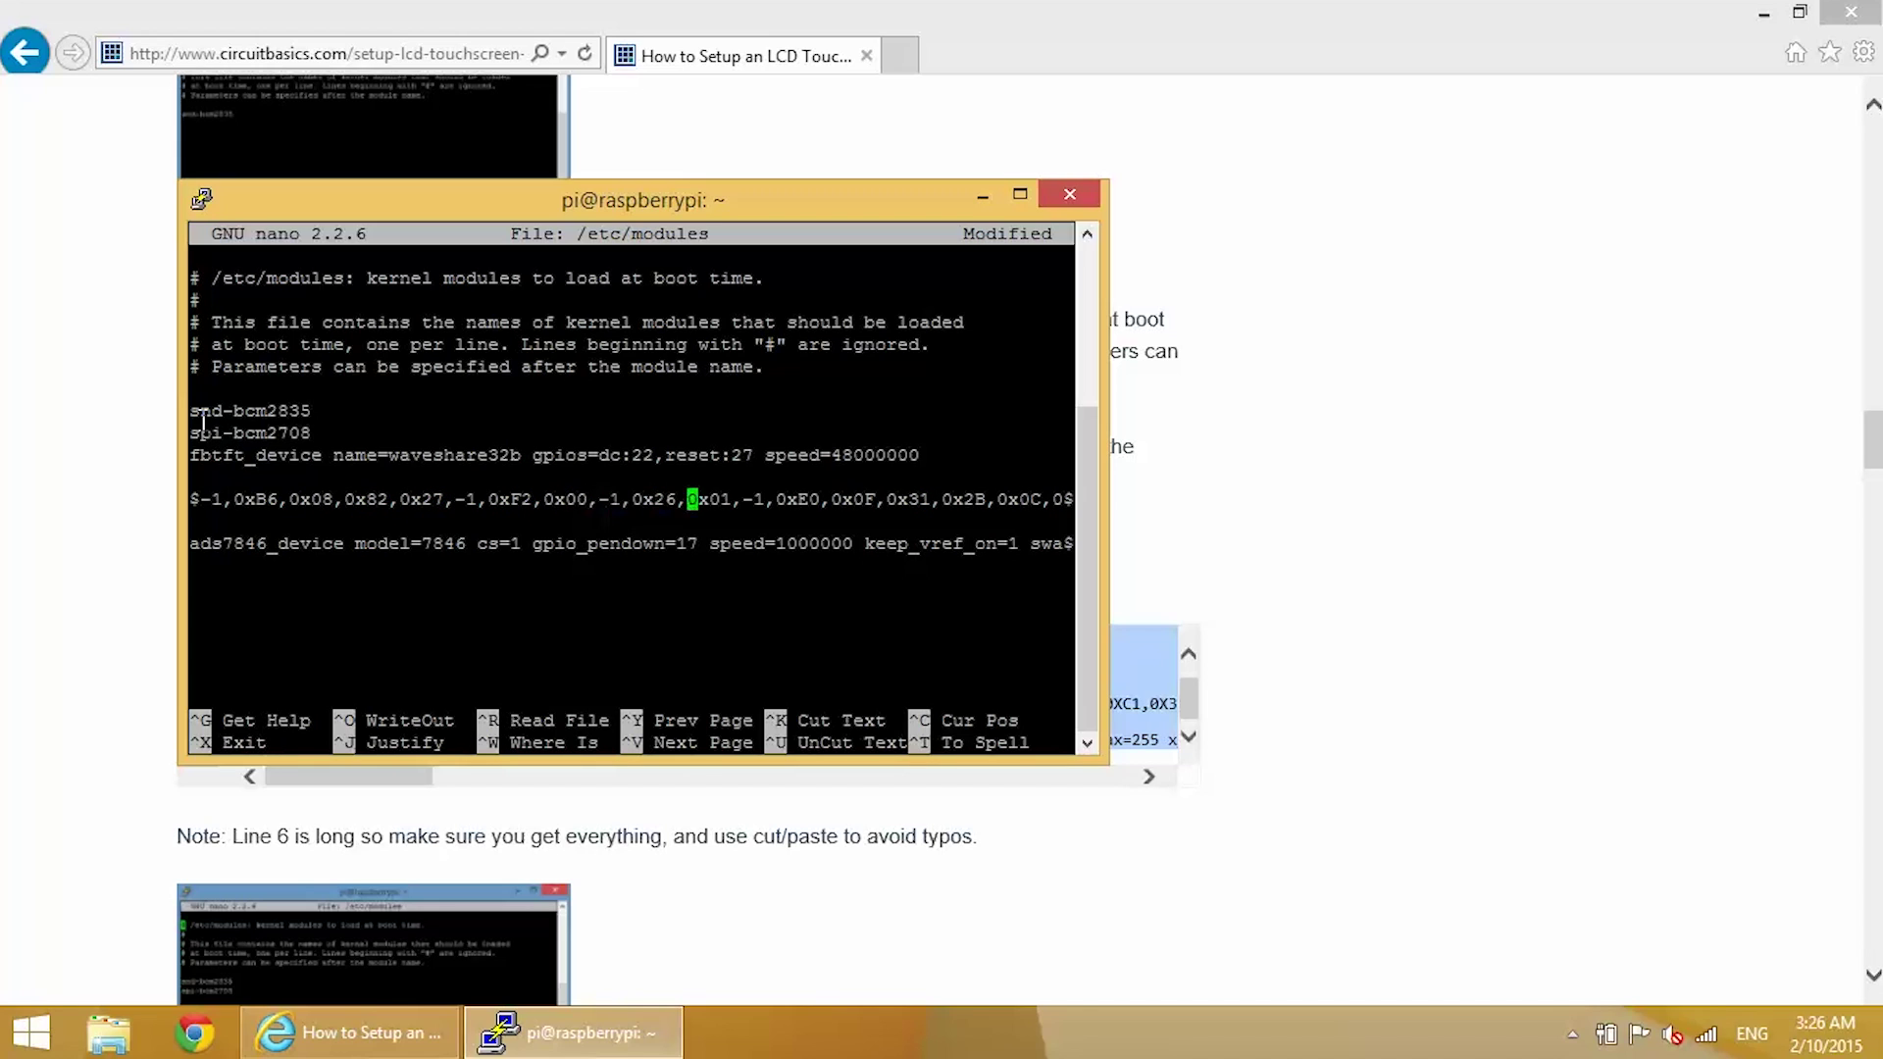
key(Right)
key(Right)
key(Right)
key(Right)
key(Right)
key(Right)
key(Right)
key(Right)
key(Right)
key(Right)
key(Right)
key(Right)
key(Right)
key(Right)
key(Right)
key(Right)
key(Right)
key(Right)
key(Right)
key(Right)
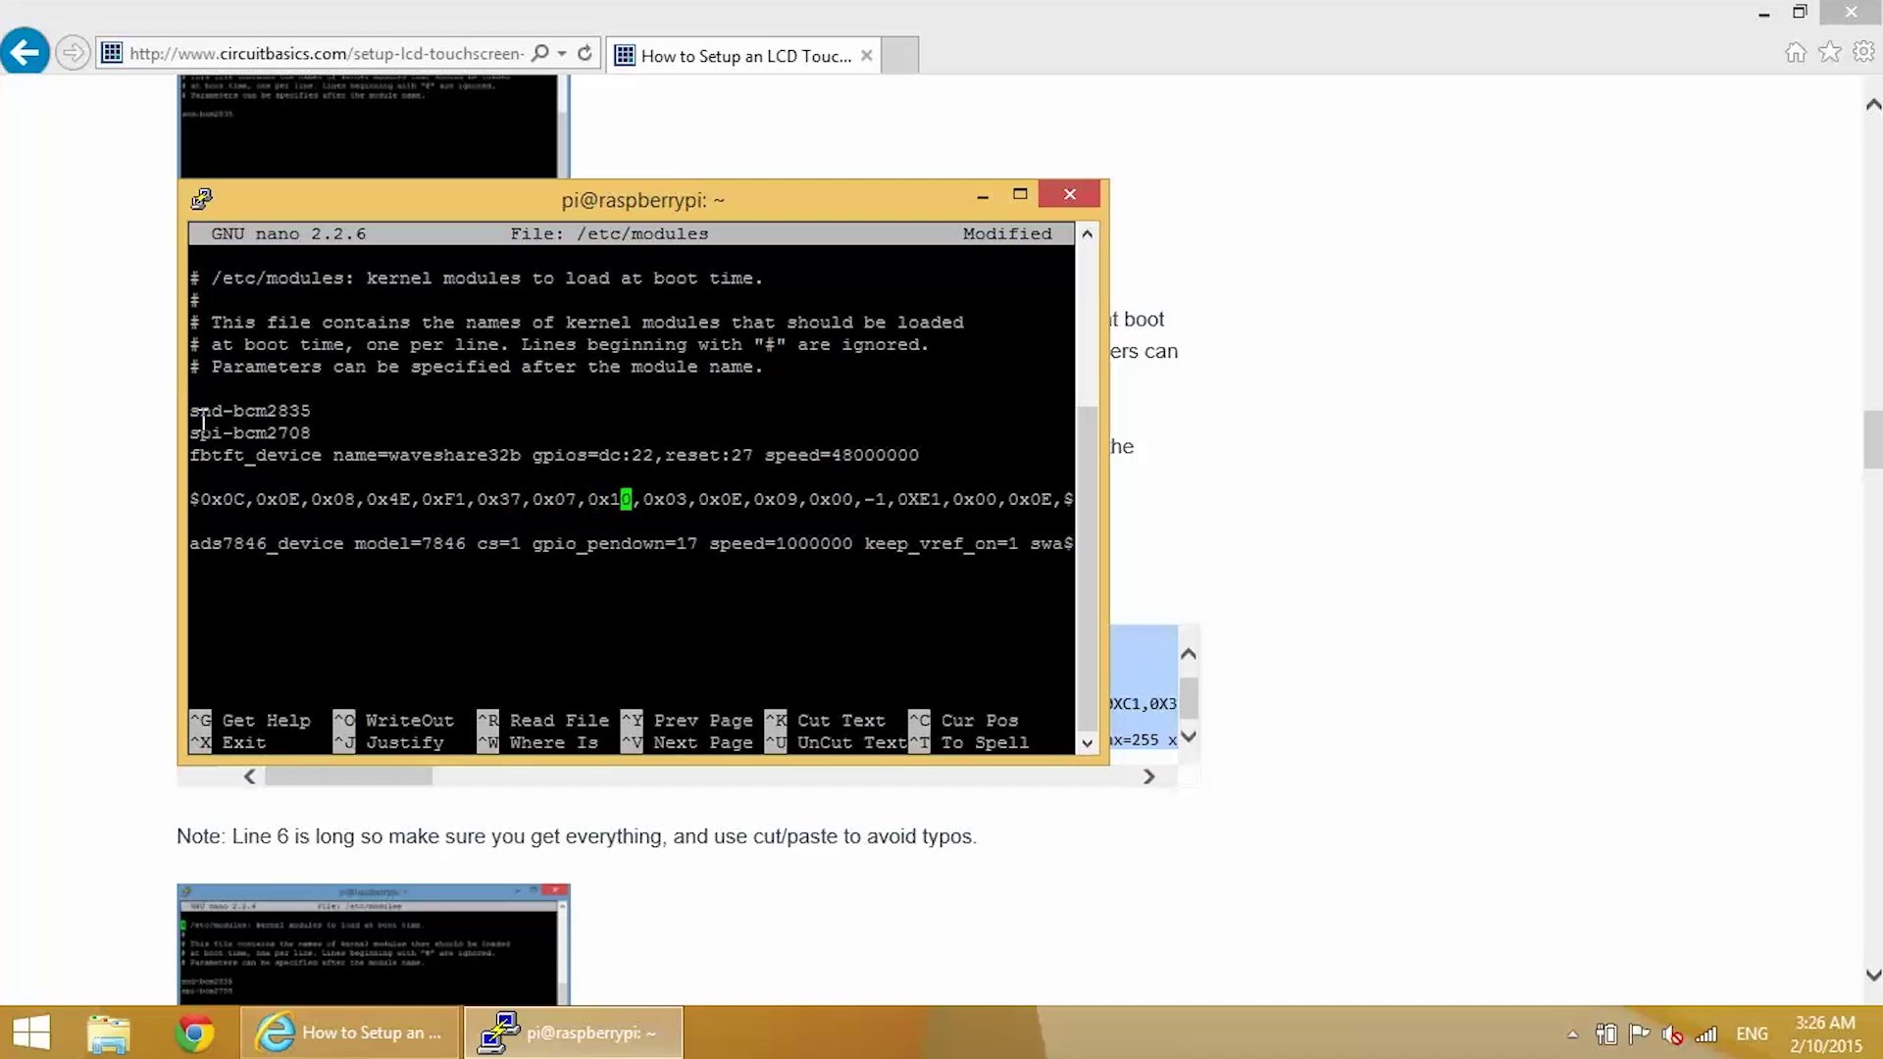
key(Right)
key(Right)
key(Right)
key(Right)
key(Right)
key(Right)
key(Right)
key(Right)
key(Right)
key(Right)
key(Right)
key(Right)
key(Right)
key(Right)
key(Right)
key(Right)
key(Right)
key(Right)
key(Right)
key(Right)
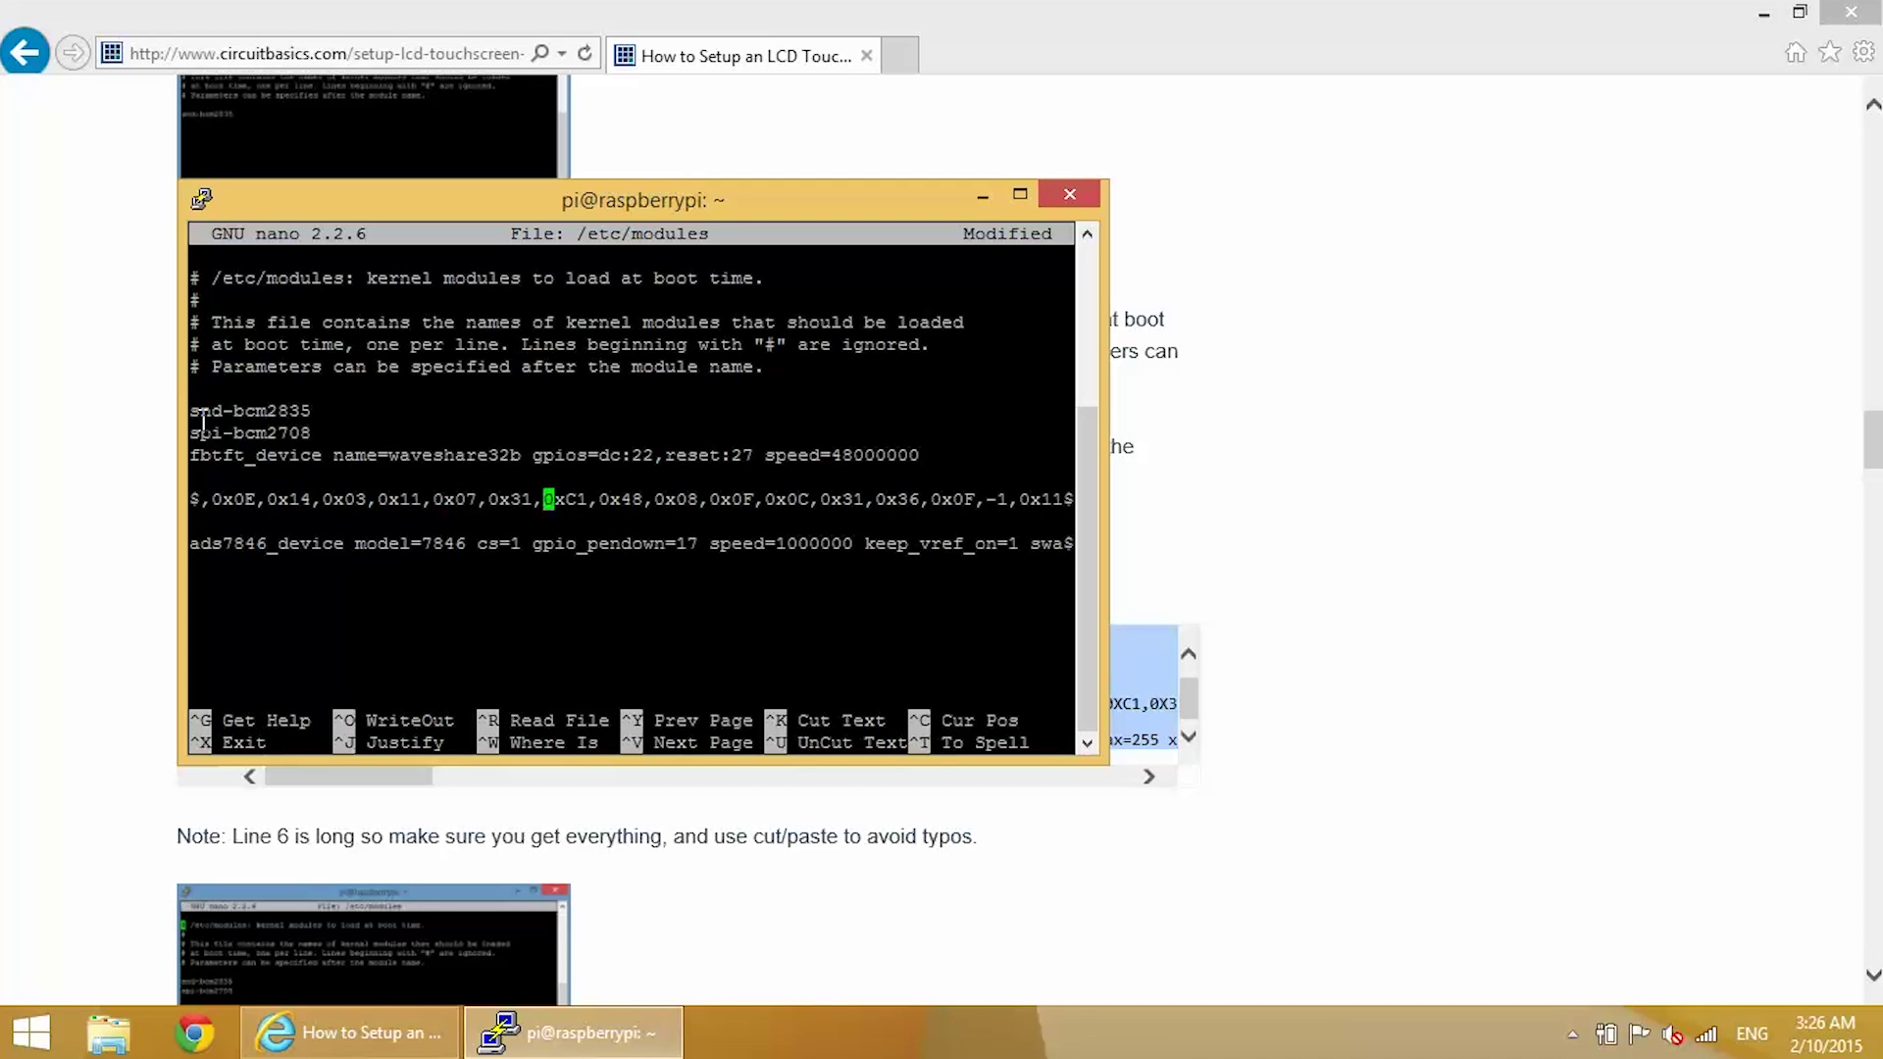
key(Right)
key(Right)
key(Right)
key(Right)
key(Right)
key(Right)
key(Right)
key(Right)
key(Right)
key(Right)
key(Right)
key(Right)
key(Right)
key(Right)
key(Right)
key(Right)
key(Right)
key(Right)
key(Right)
key(Right)
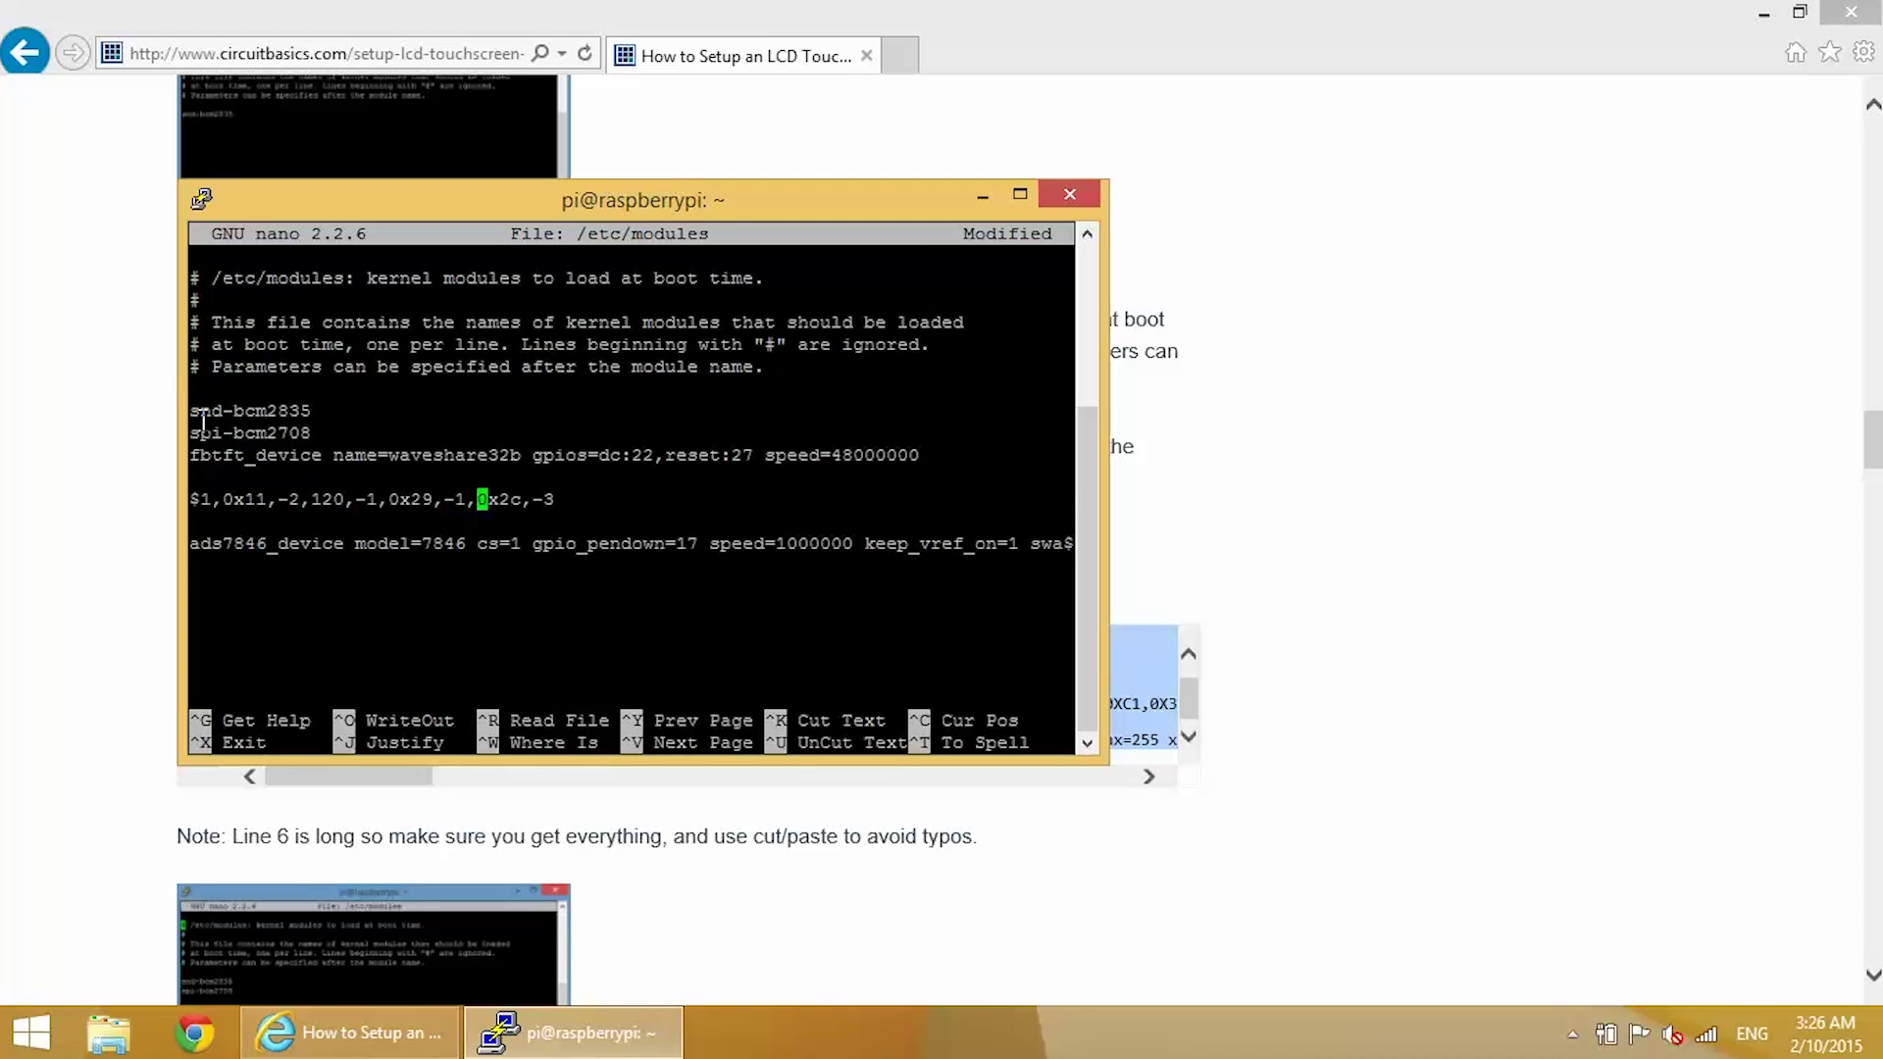
key(Right)
key(Right)
key(Right)
key(Right)
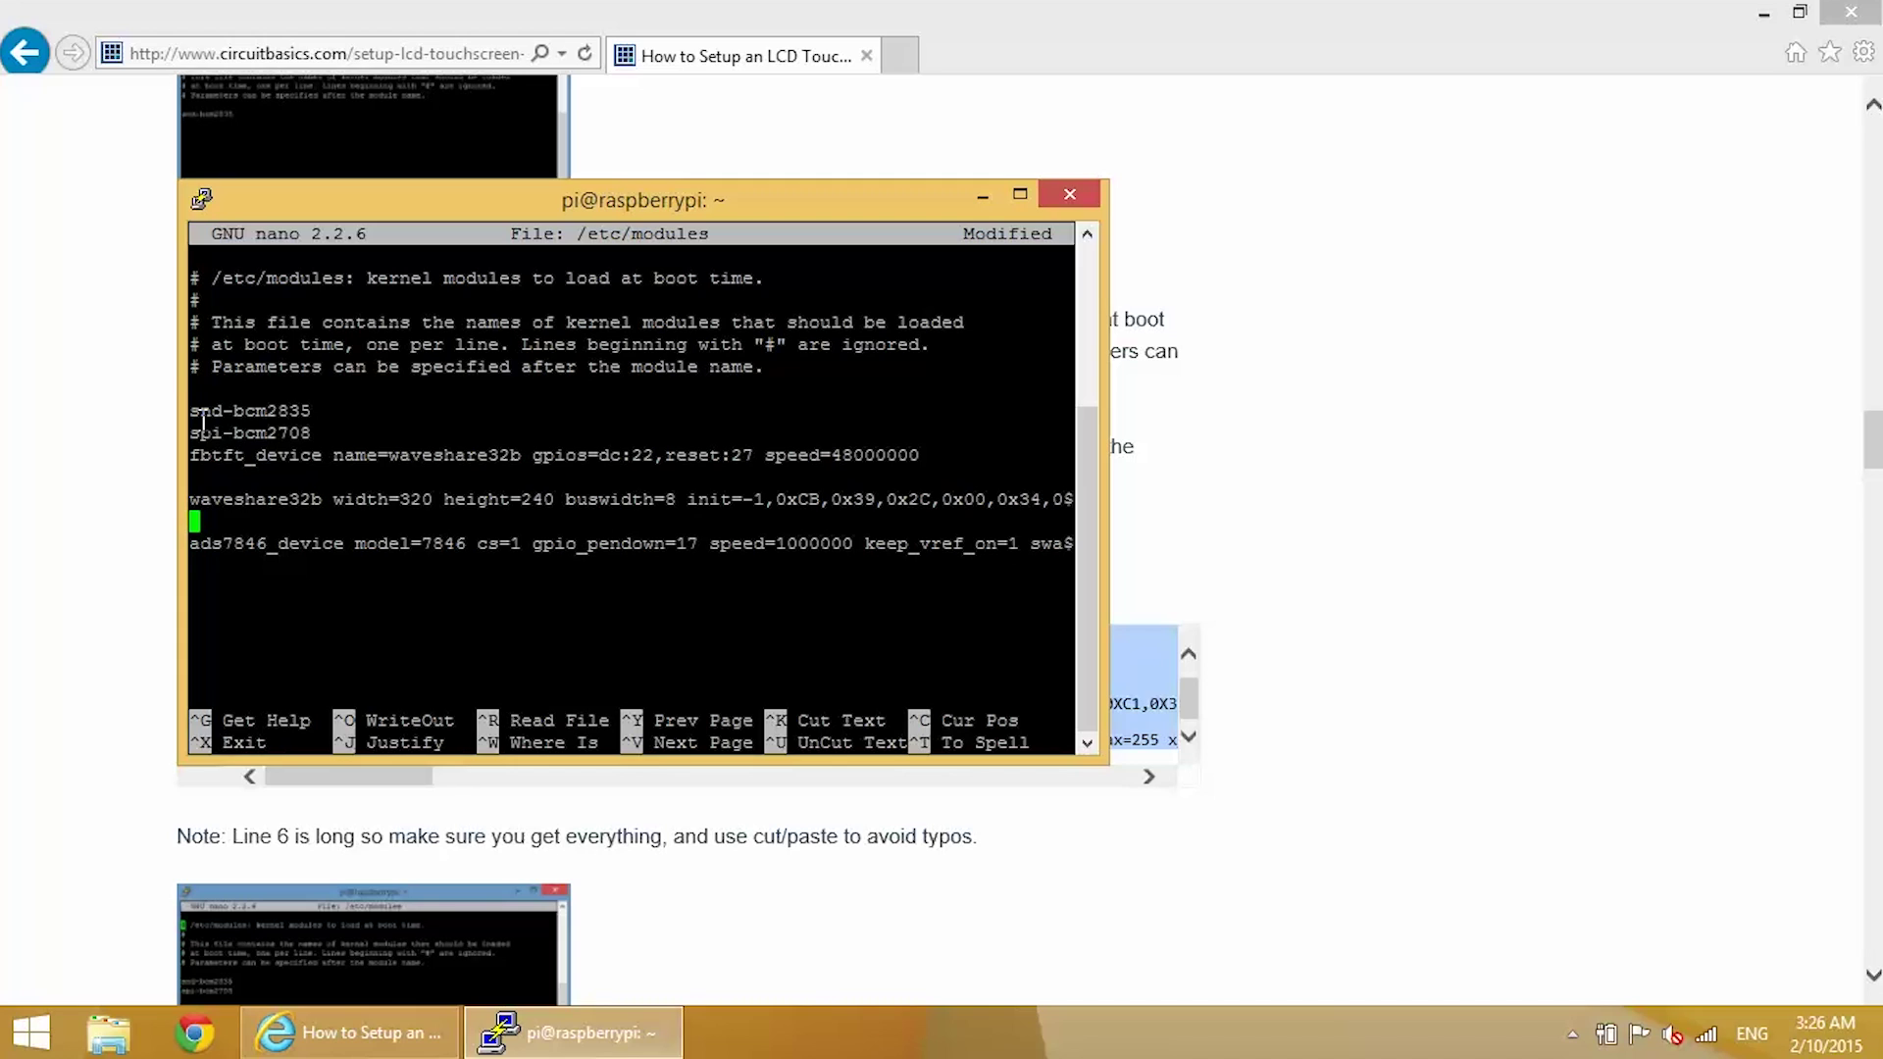
key(ctrl+x)
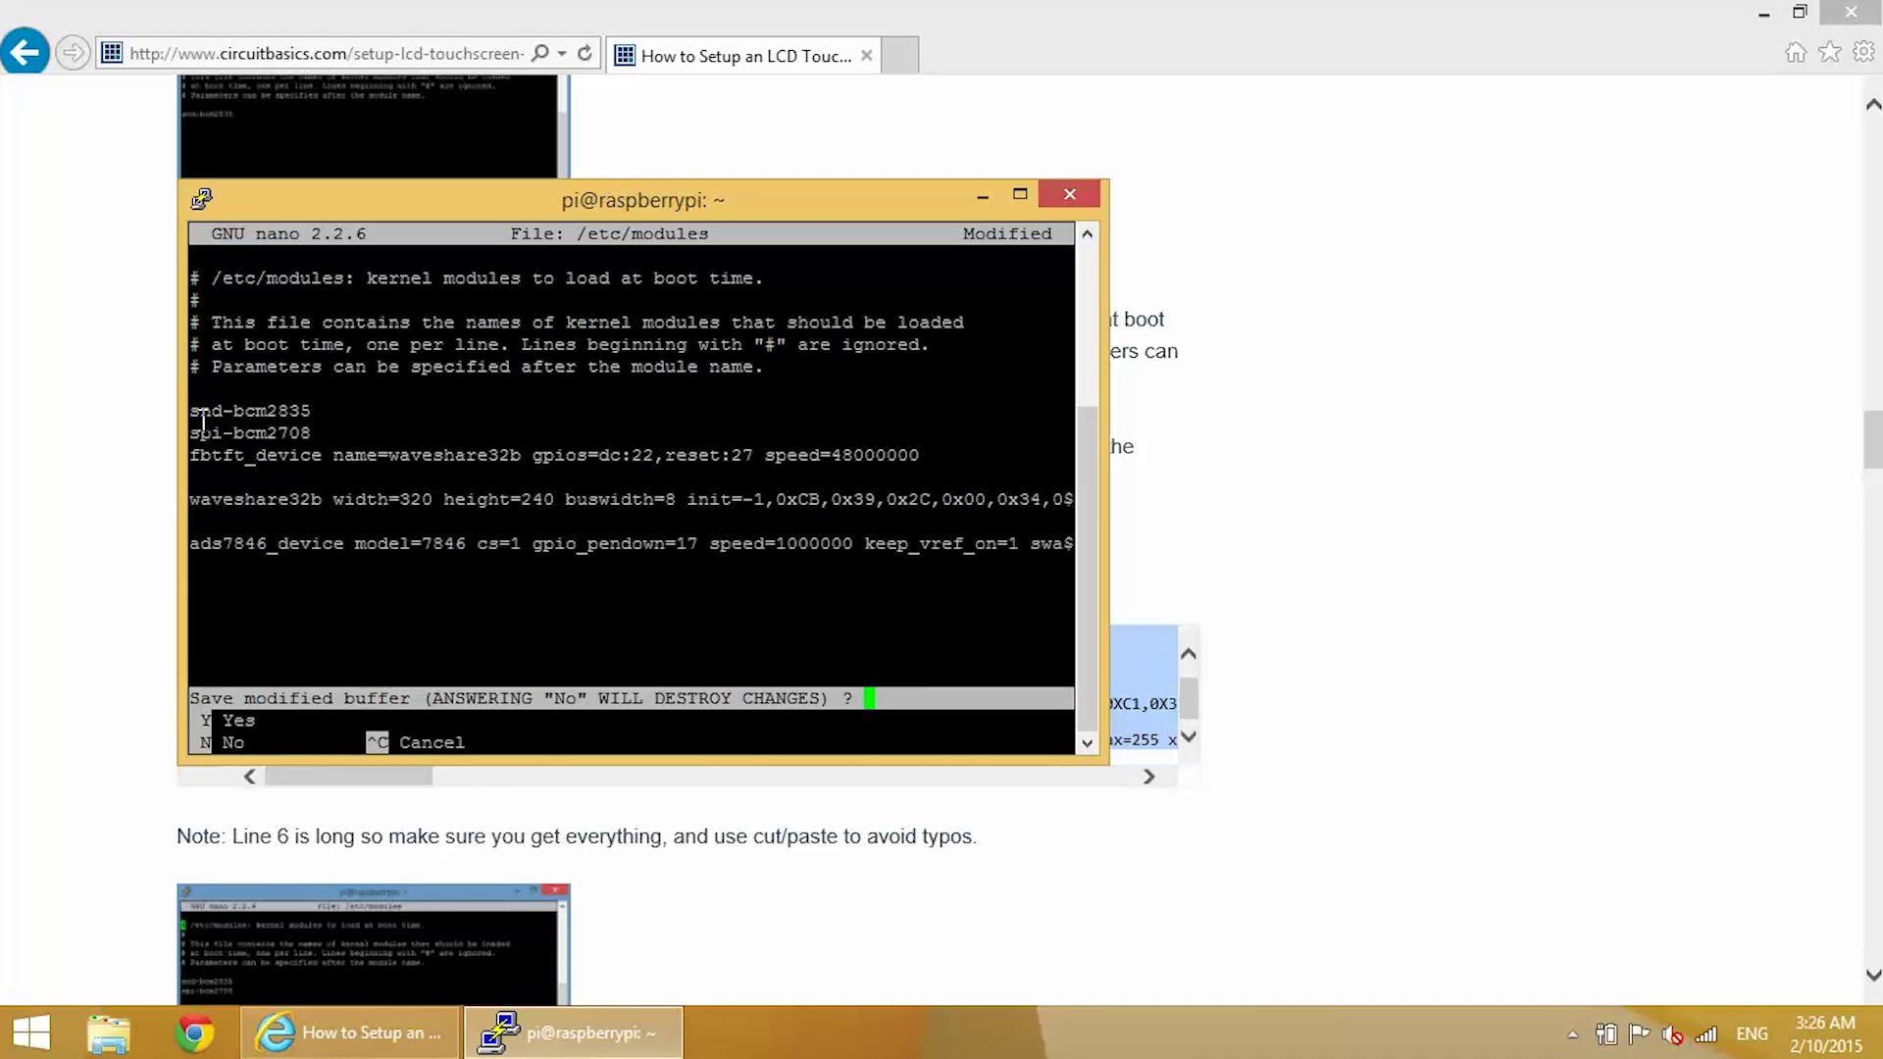
key(y)
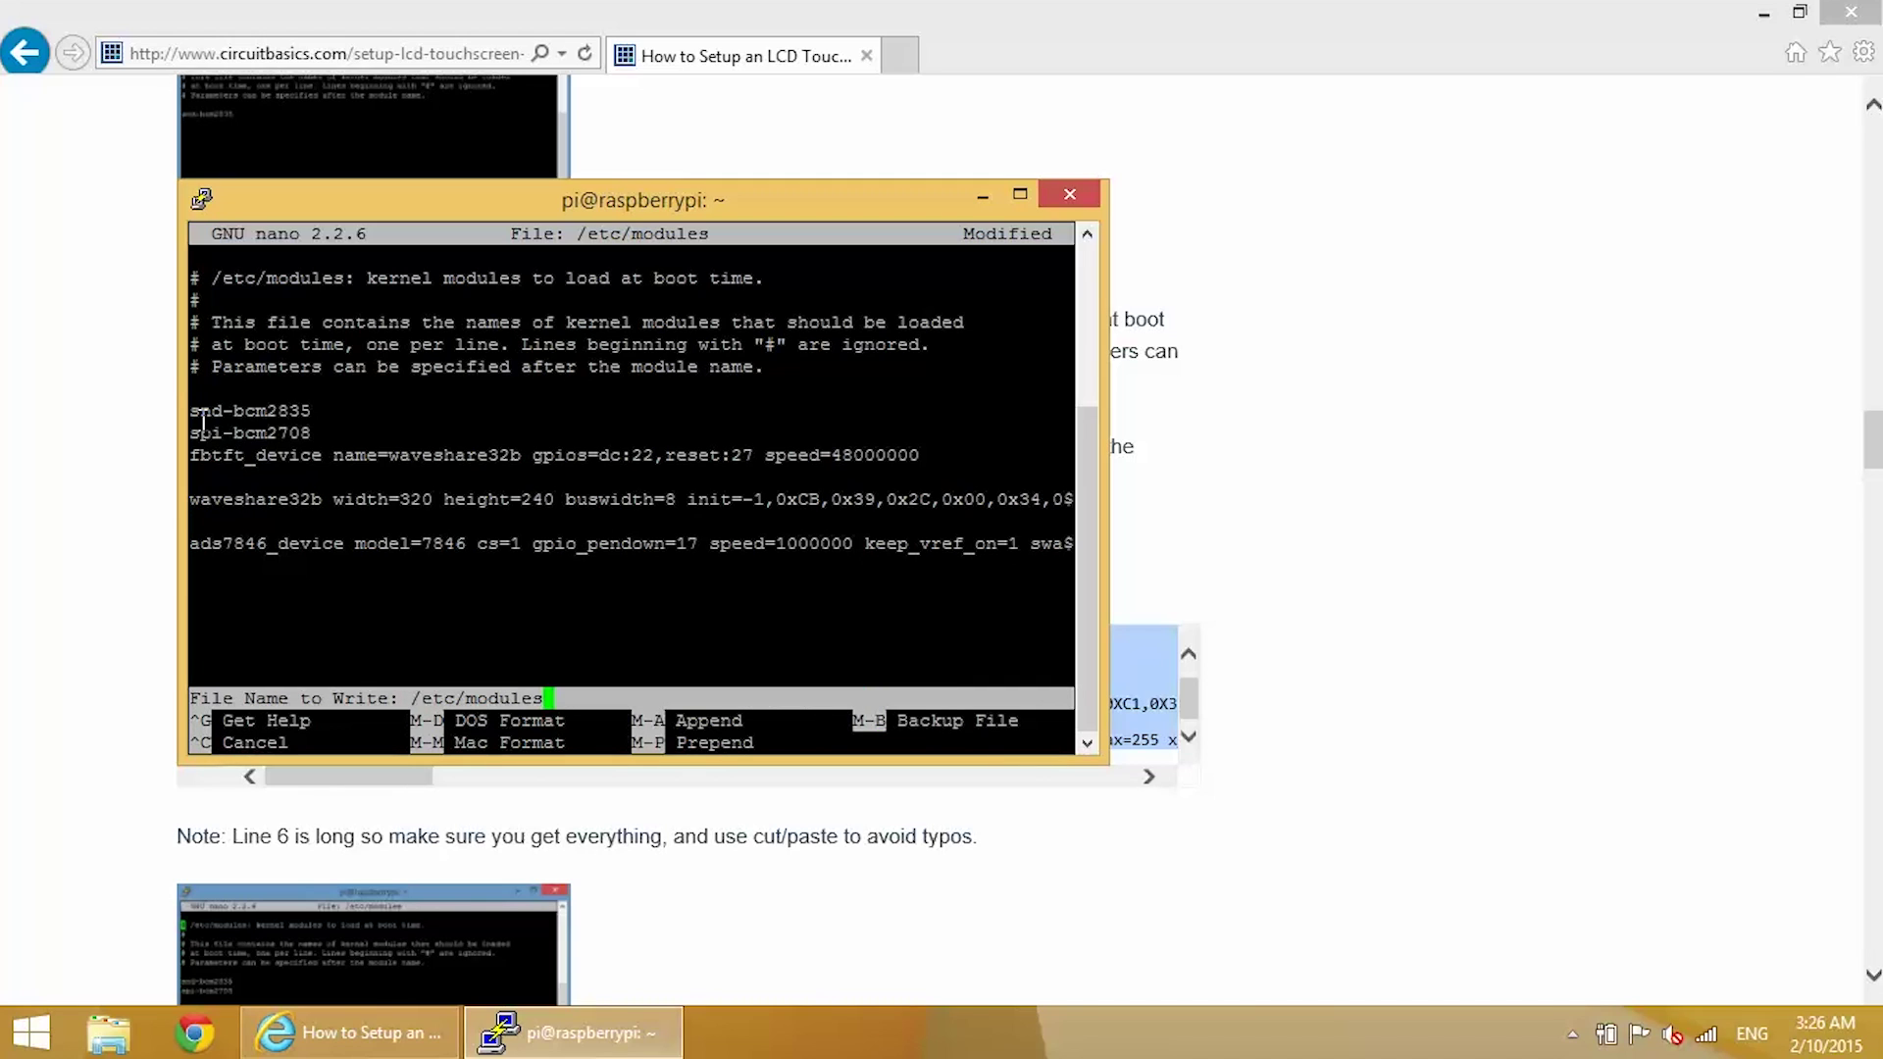
key(Return)
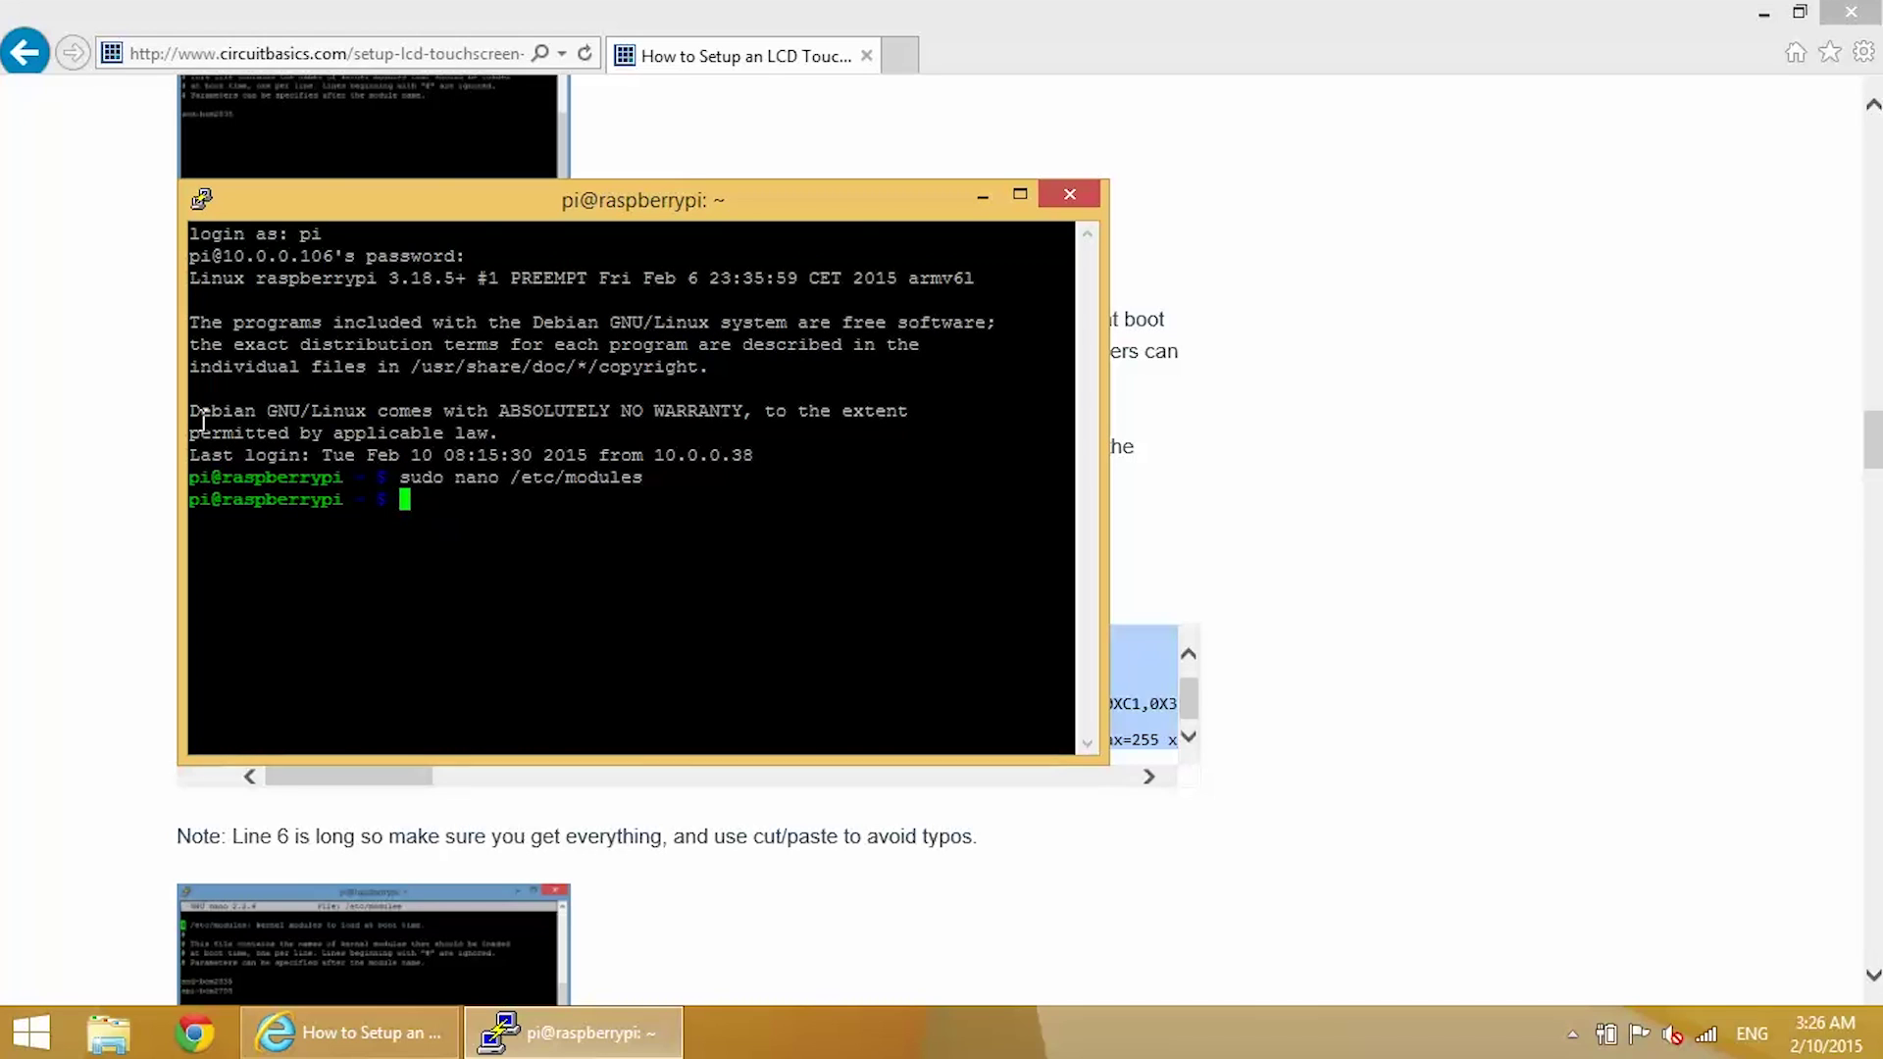
Open /boot/cmdline.txt in nano with sudo and delete its existing boot line
text(sudo nano /boot)
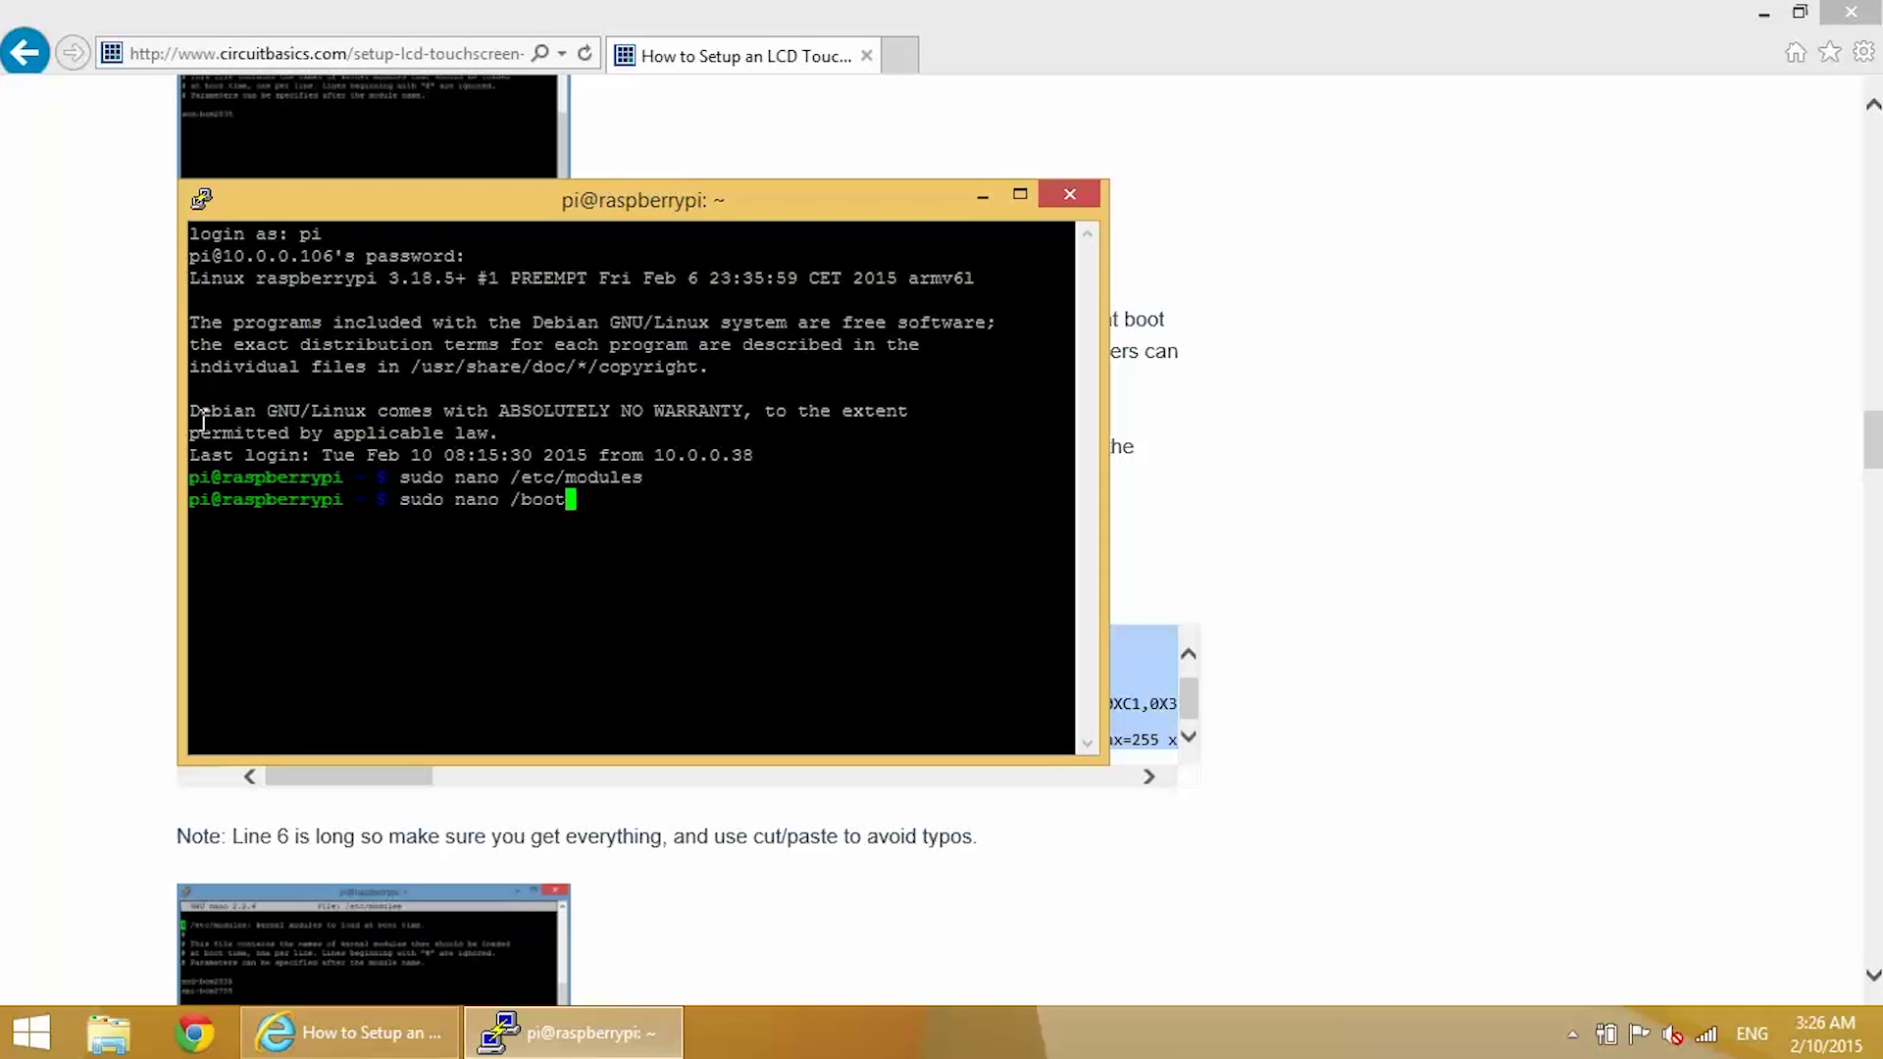
text(t\)
key(BackSpace)
key(BackSpace)
text(/cmdline.txt)
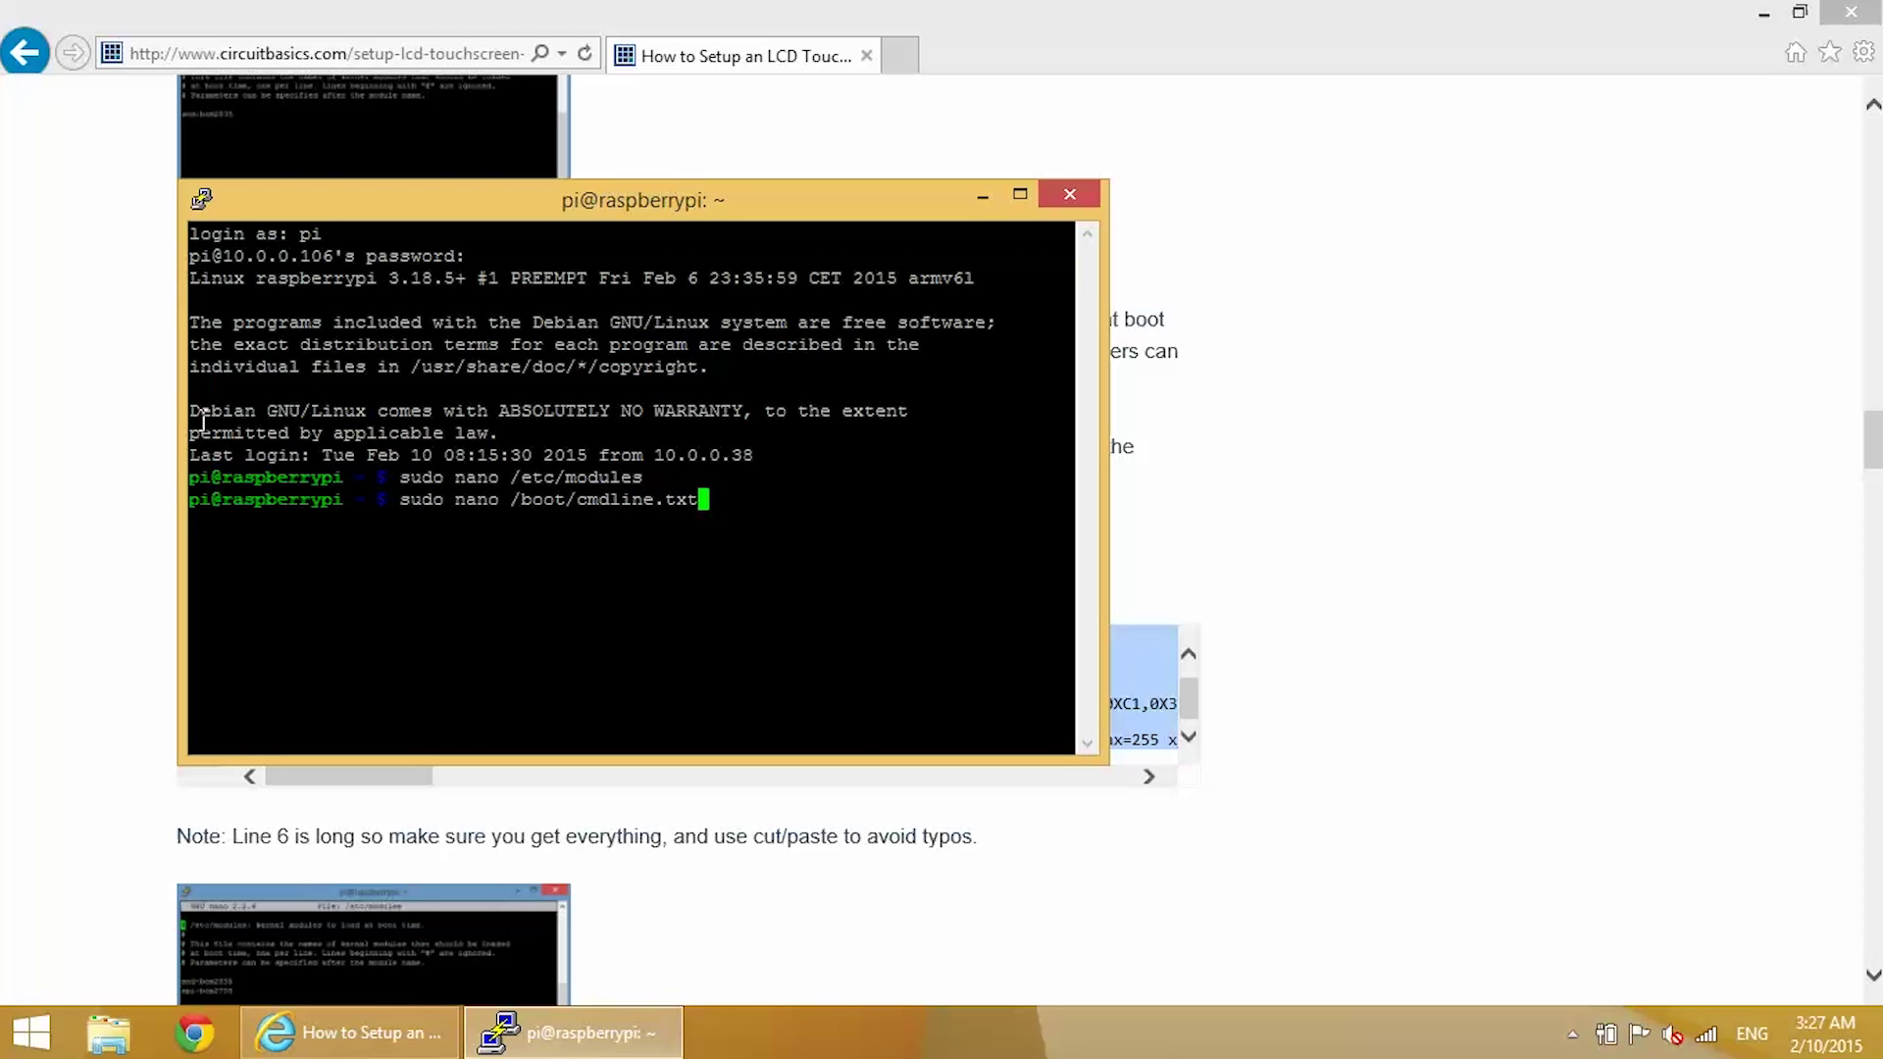
key(Return)
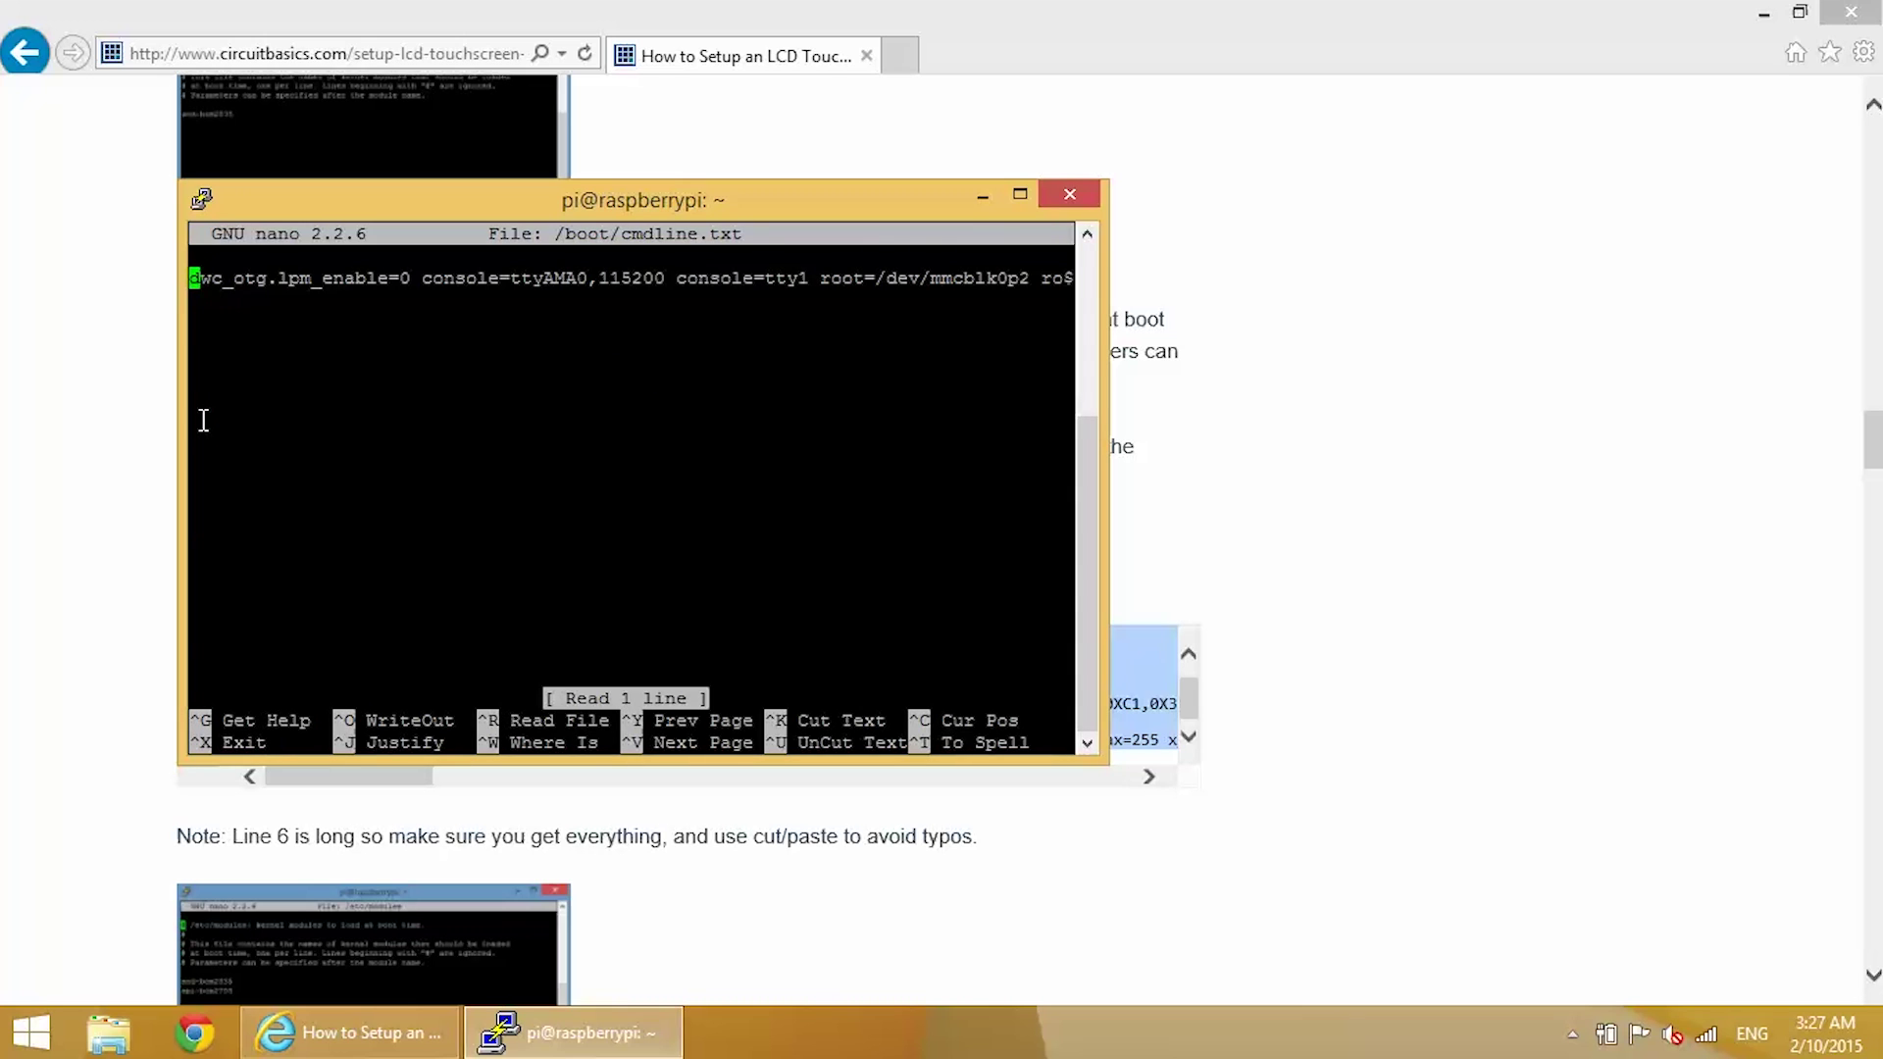
key(Delete)
key(Delete)
key(Delete)
key(Delete)
key(Delete)
key(Delete)
key(Delete)
key(Delete)
key(Delete)
key(Delete)
key(Delete)
key(Delete)
key(Delete)
key(Delete)
key(Delete)
key(Delete)
key(Delete)
key(Delete)
key(Delete)
key(Delete)
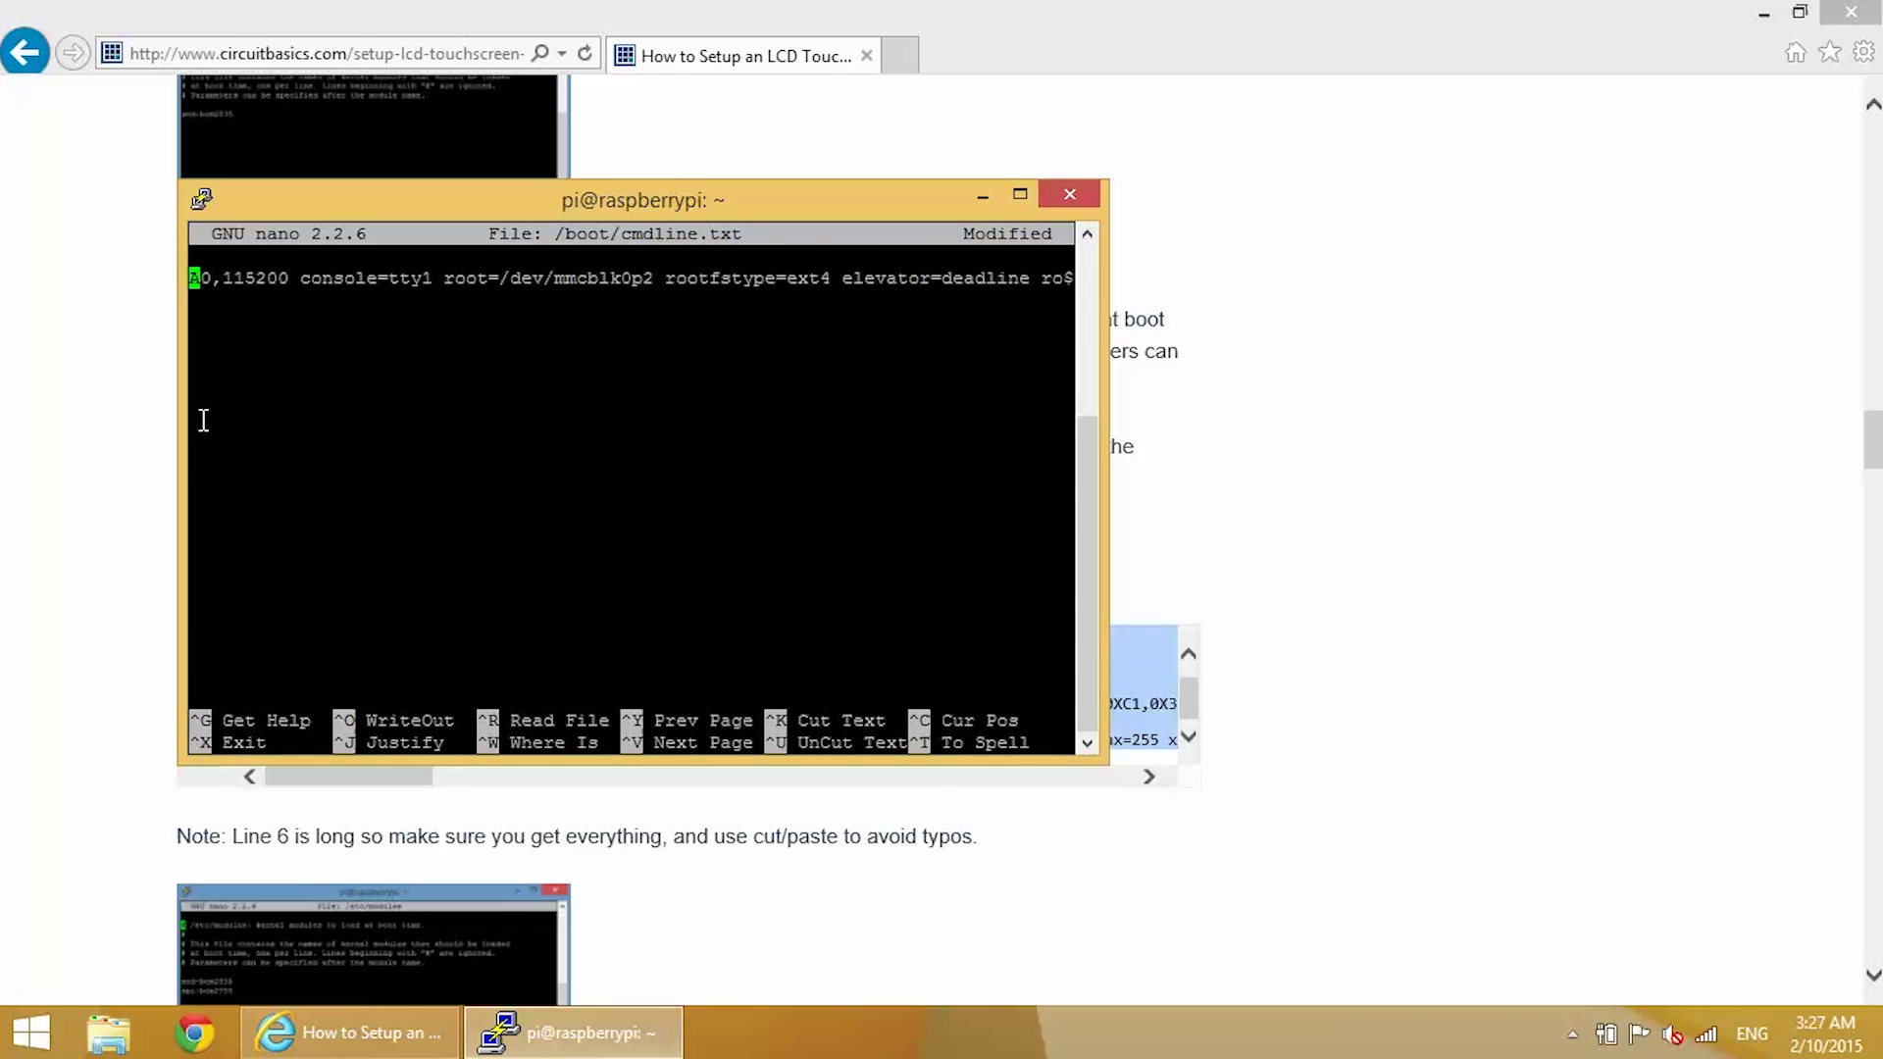
key(Delete)
key(Delete)
key(Delete)
key(Delete)
key(Delete)
key(Delete)
key(Delete)
key(Delete)
key(Delete)
key(Delete)
key(Delete)
key(Delete)
key(Delete)
key(Delete)
key(Delete)
key(Delete)
key(Delete)
key(Delete)
key(Delete)
key(Delete)
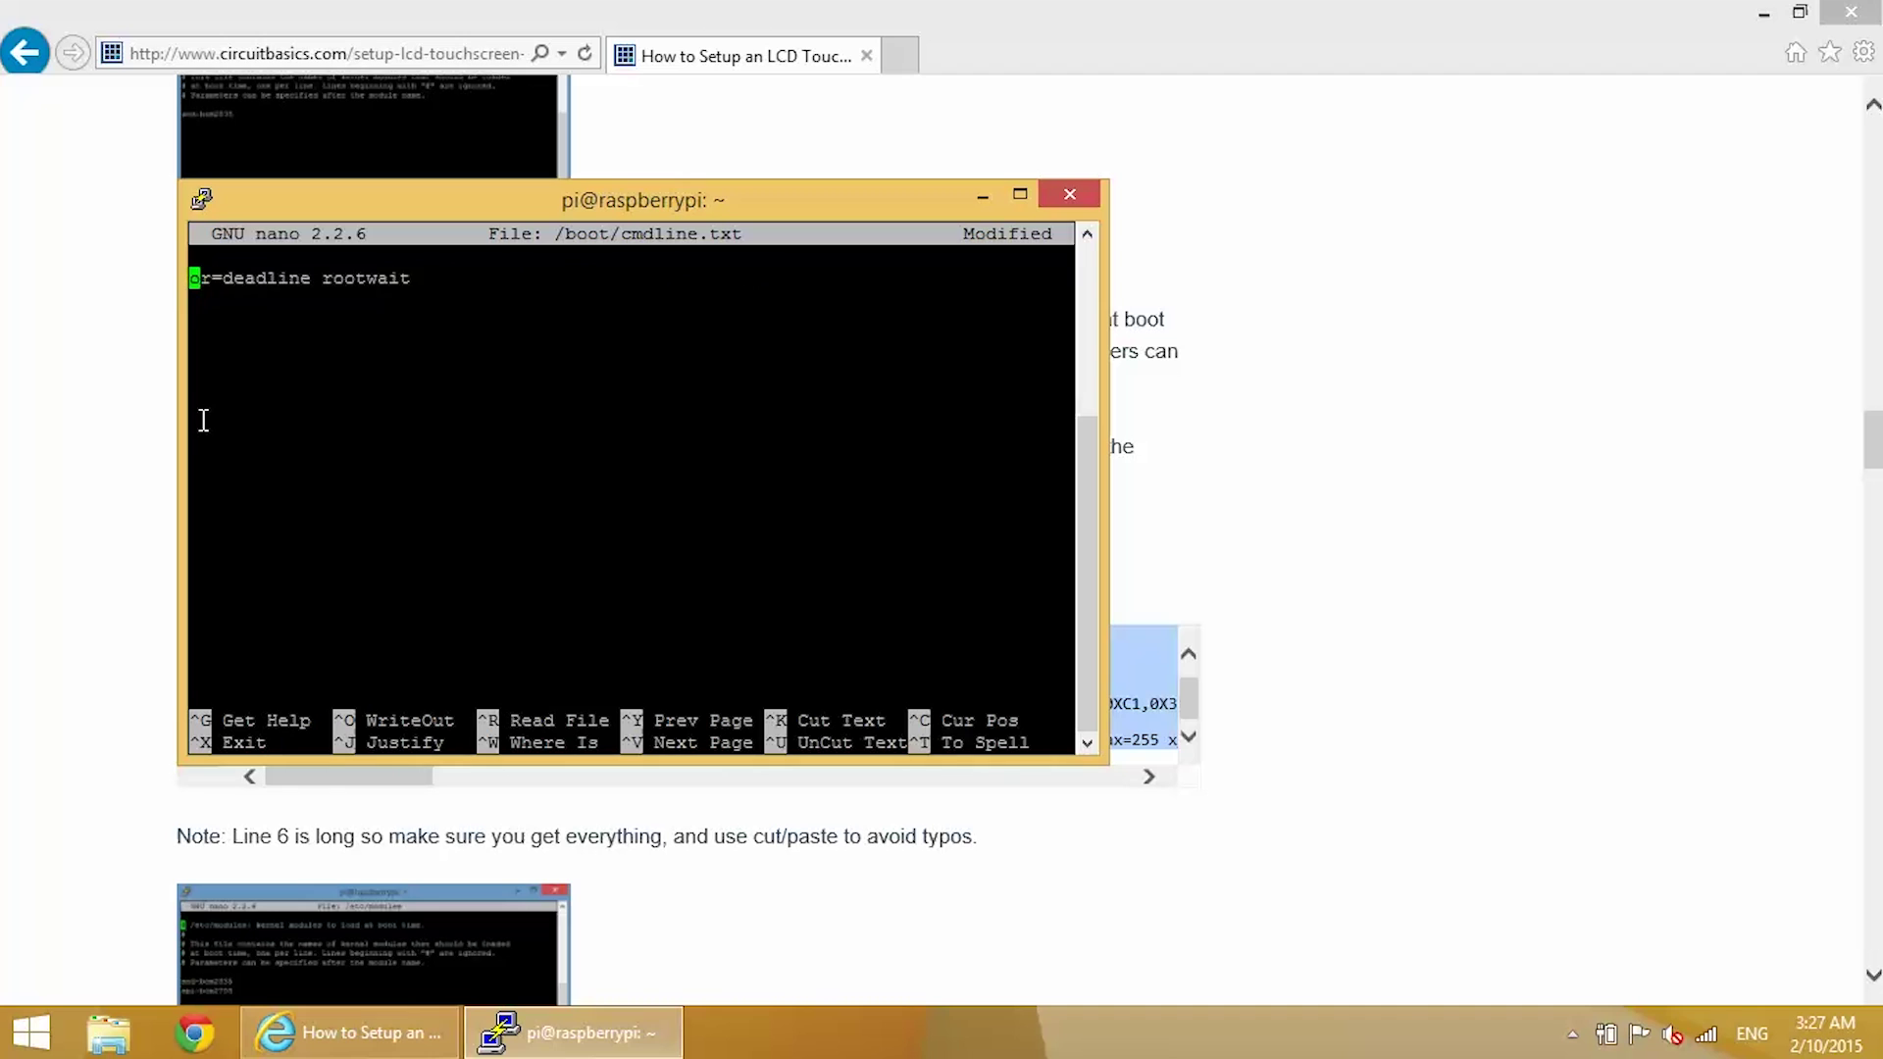
key(Delete)
key(Delete)
key(Delete)
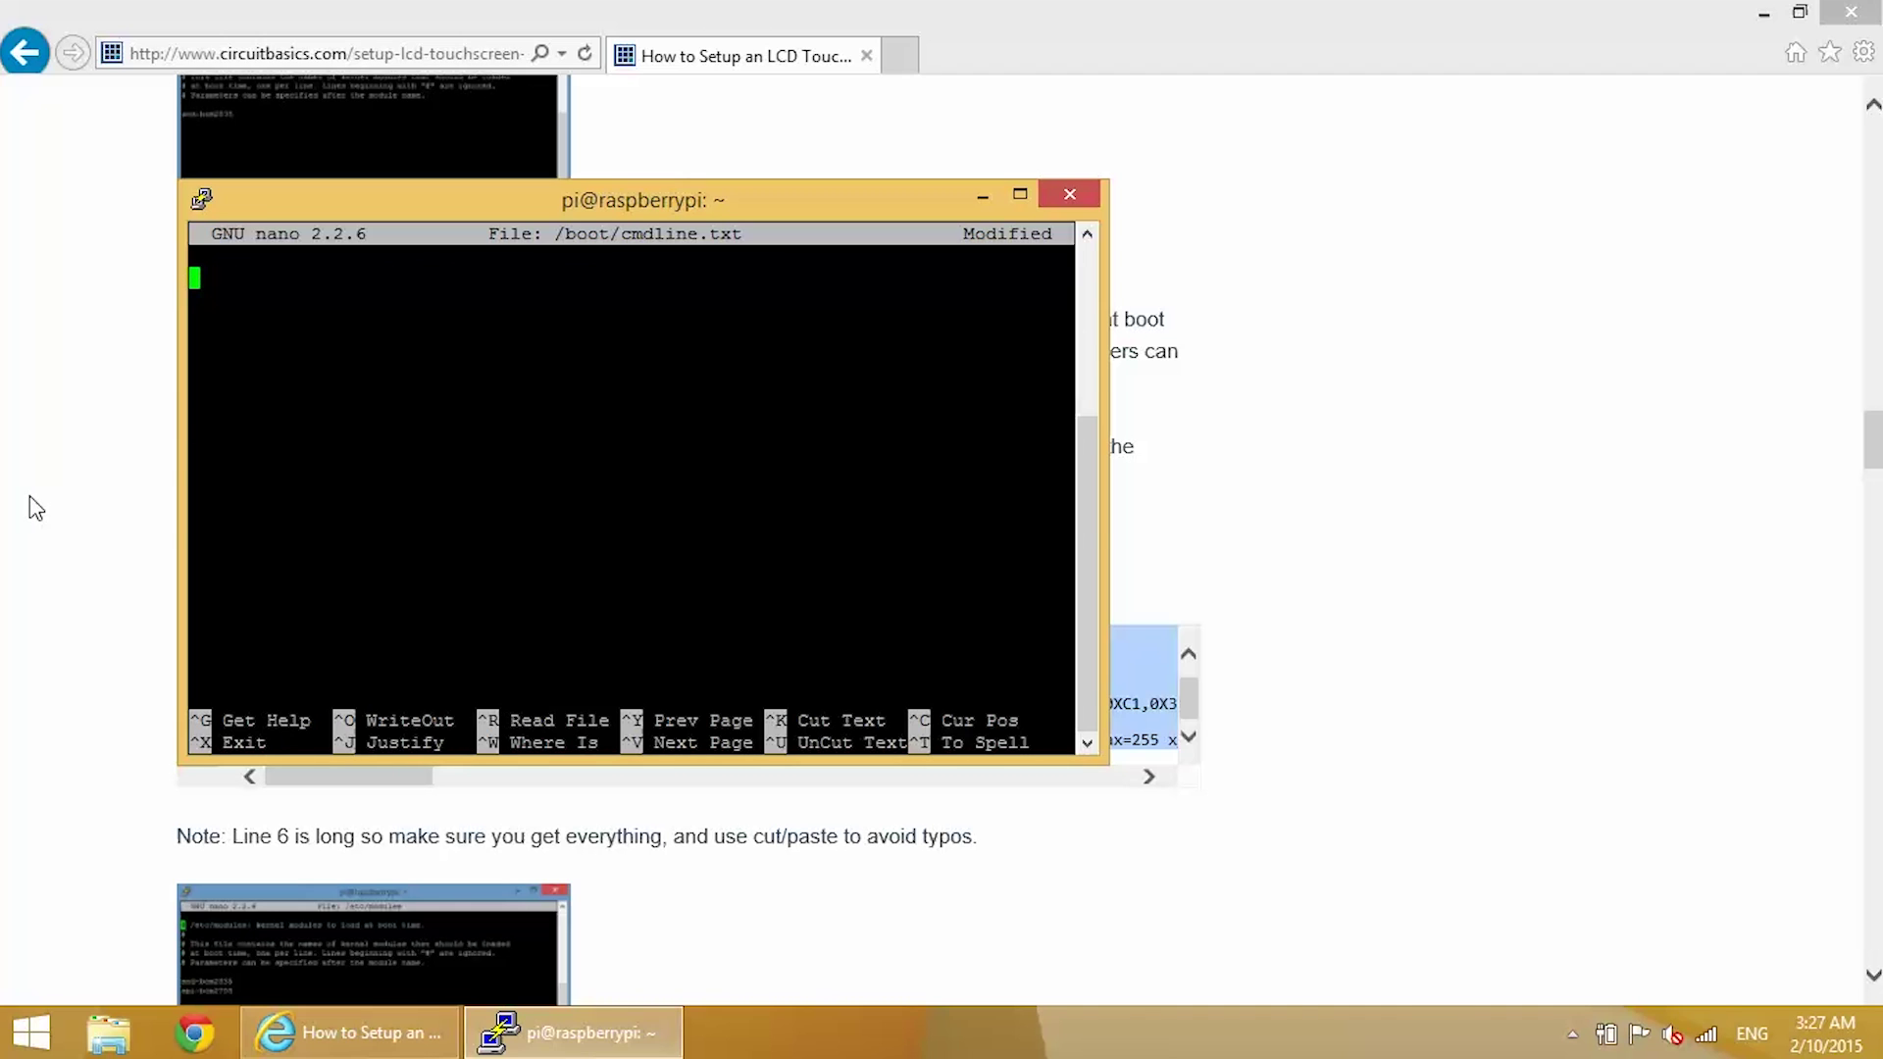
key(alt+Tab)
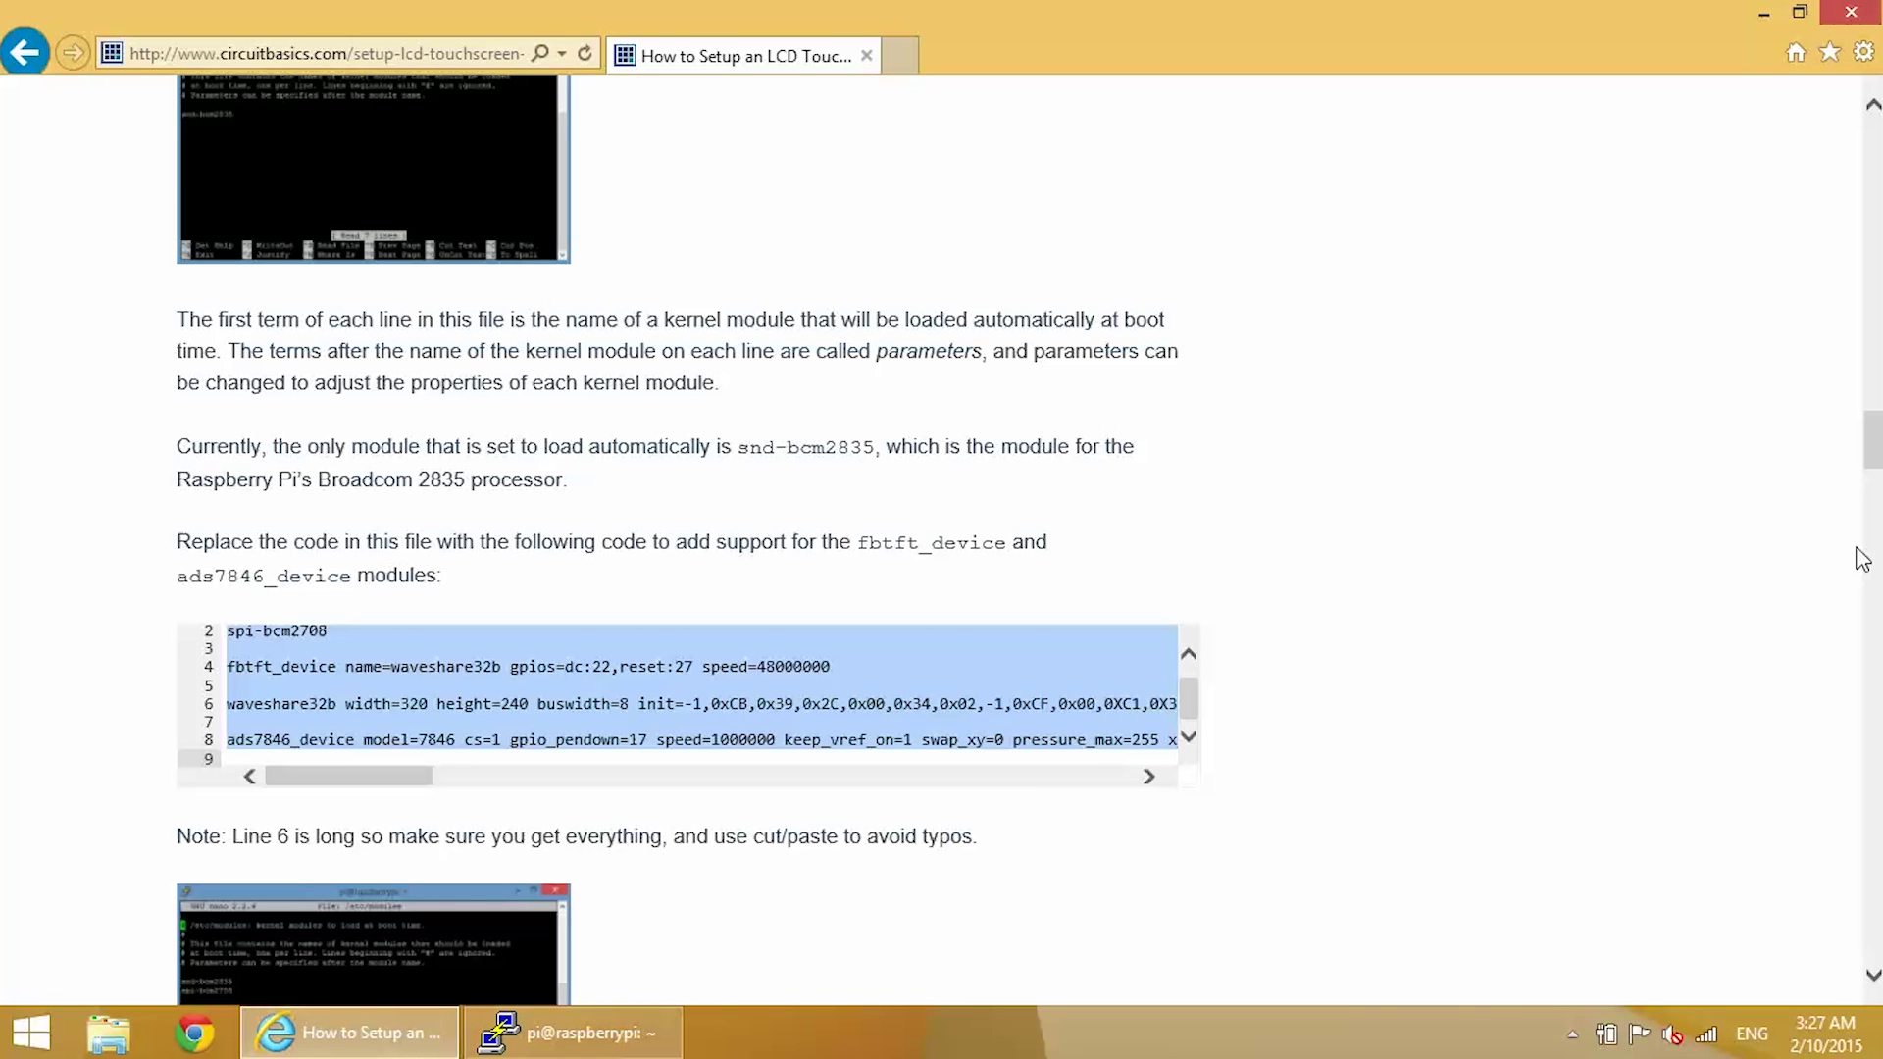
Copy the guide's single-line dwc_otg.lpm_enable=0 kernel command line and return to PuTTY
scroll(931, 539, down, 6)
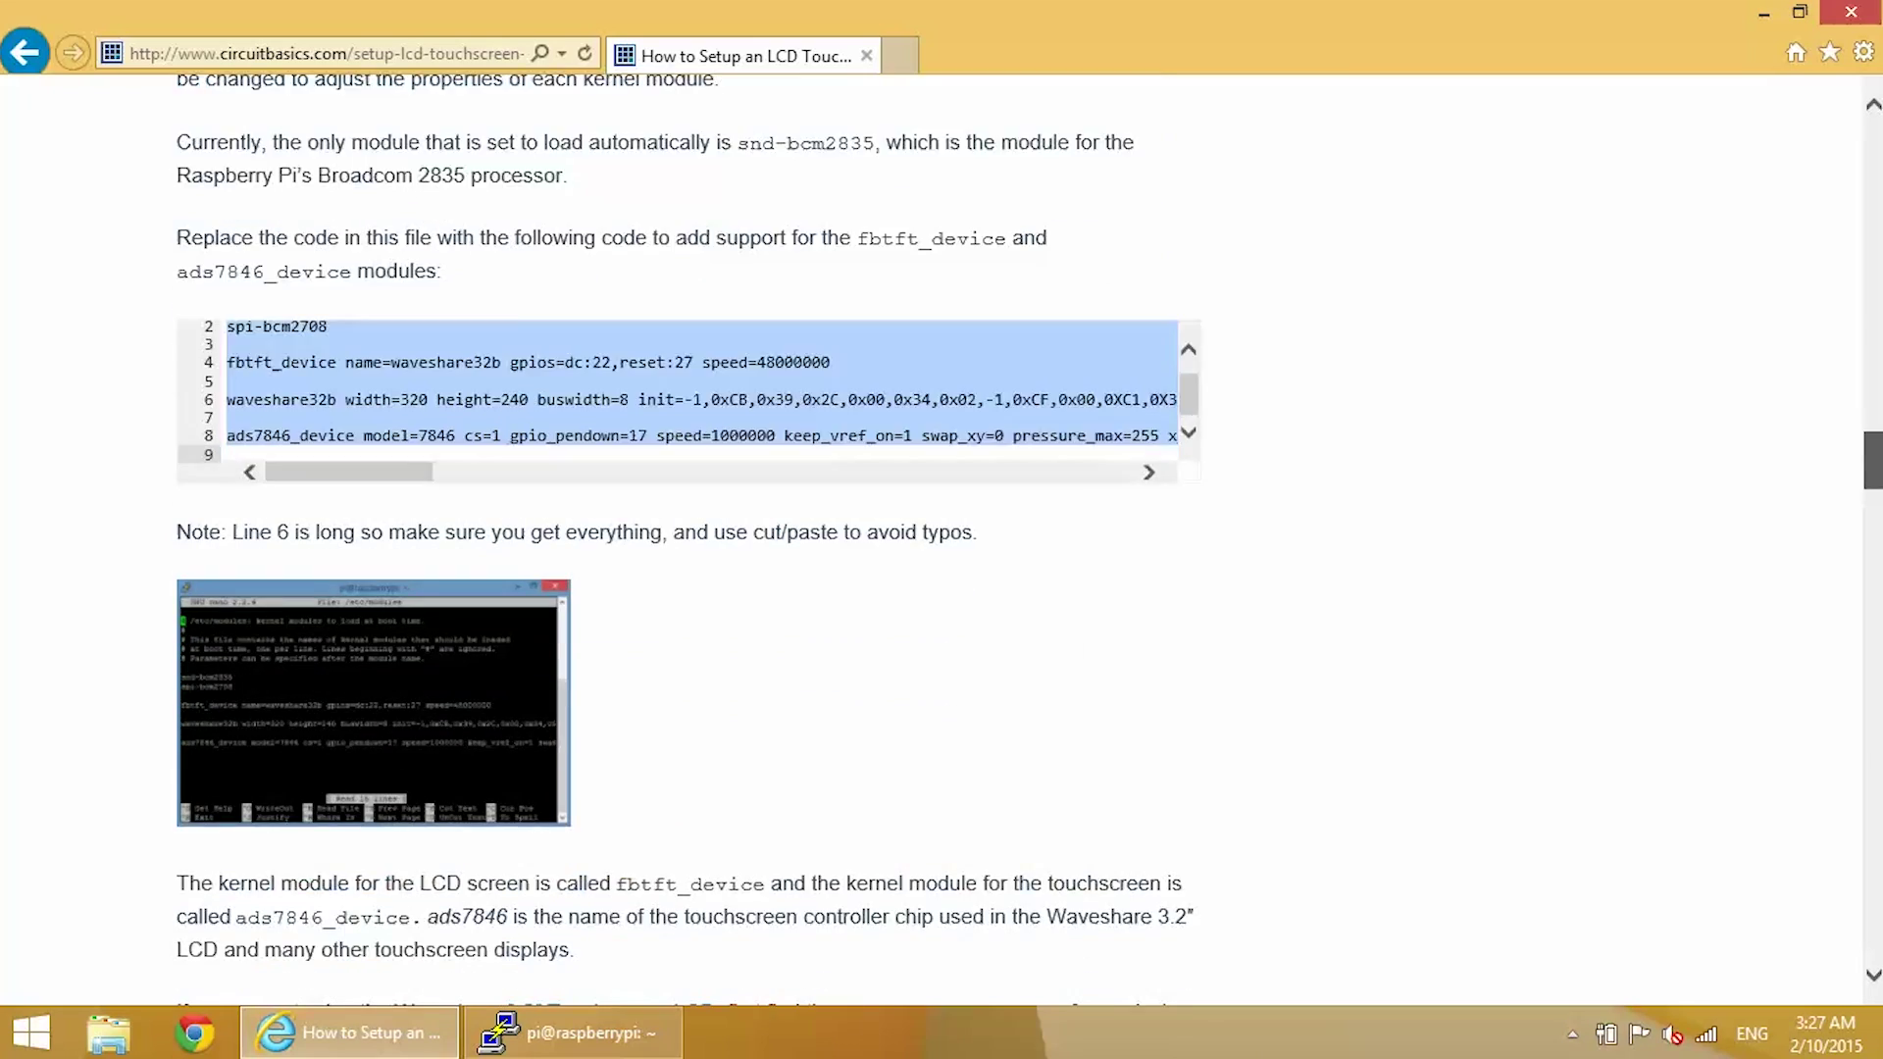
scroll(932, 539, down, 2)
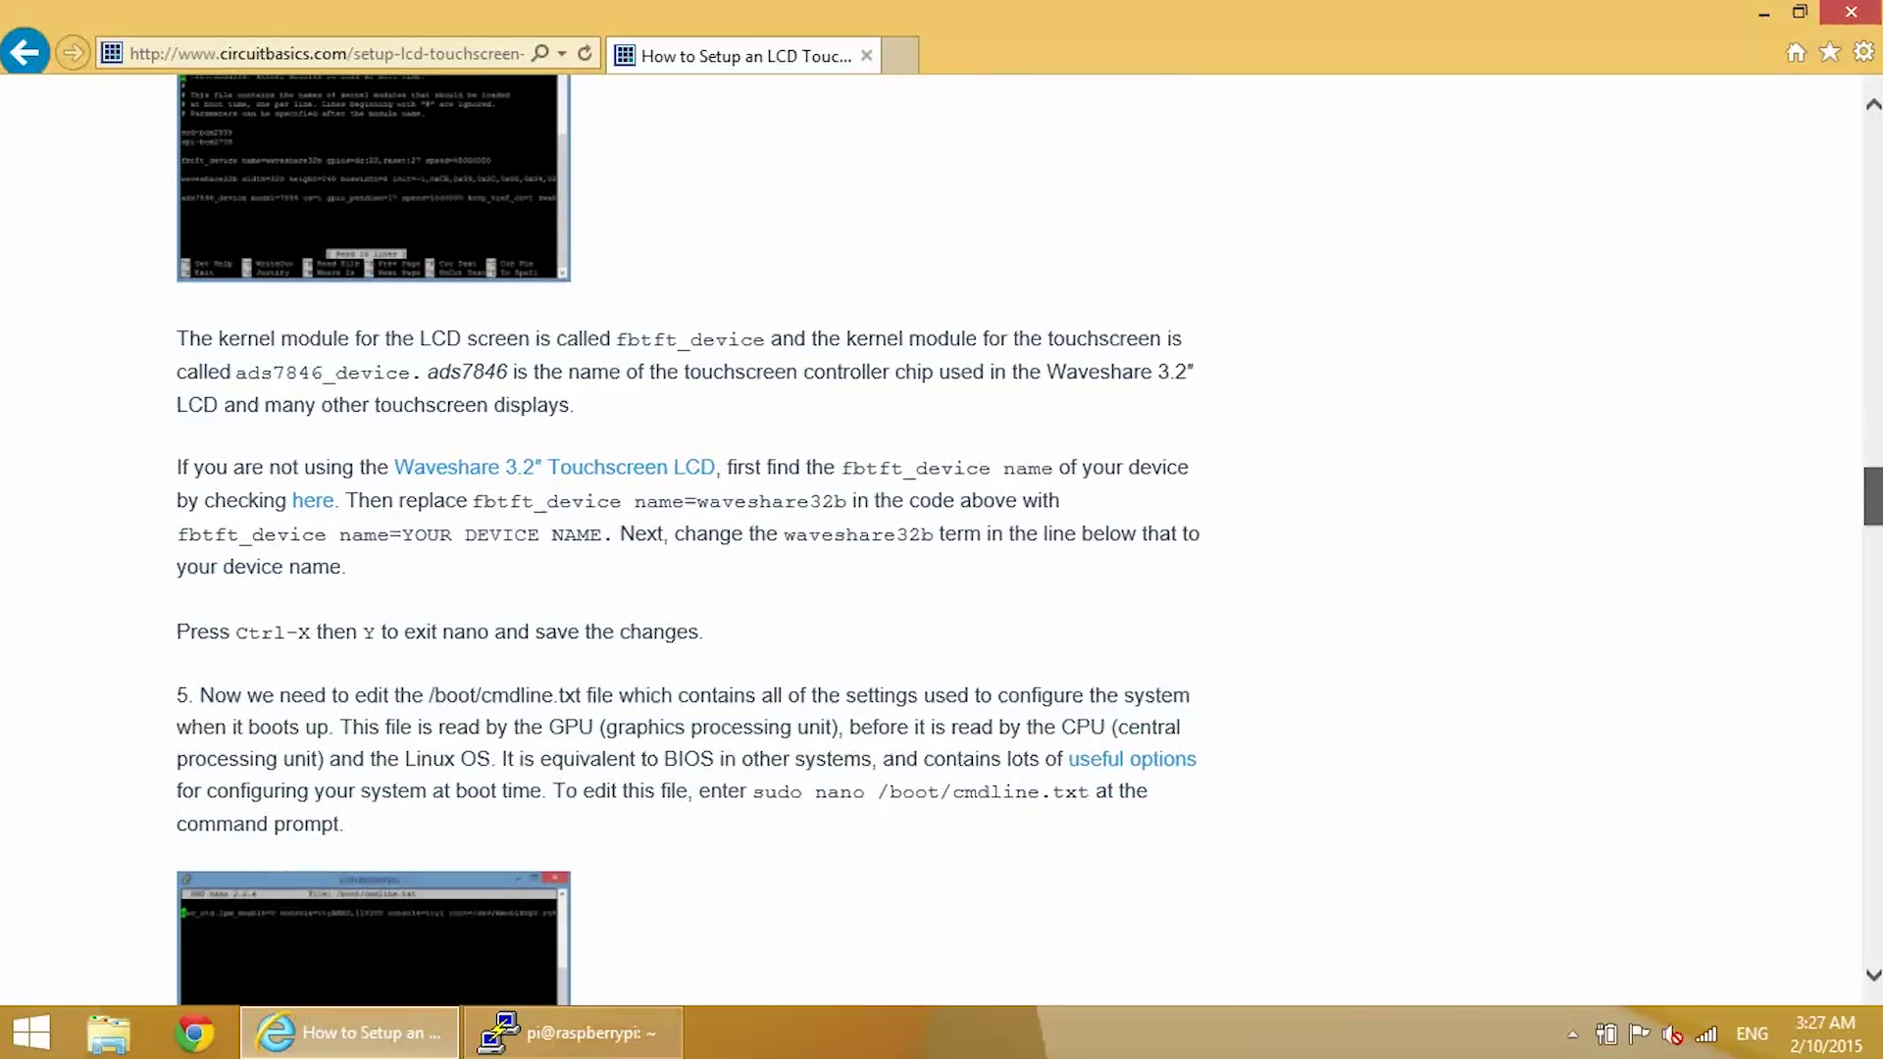
scroll(942, 539, down, 6)
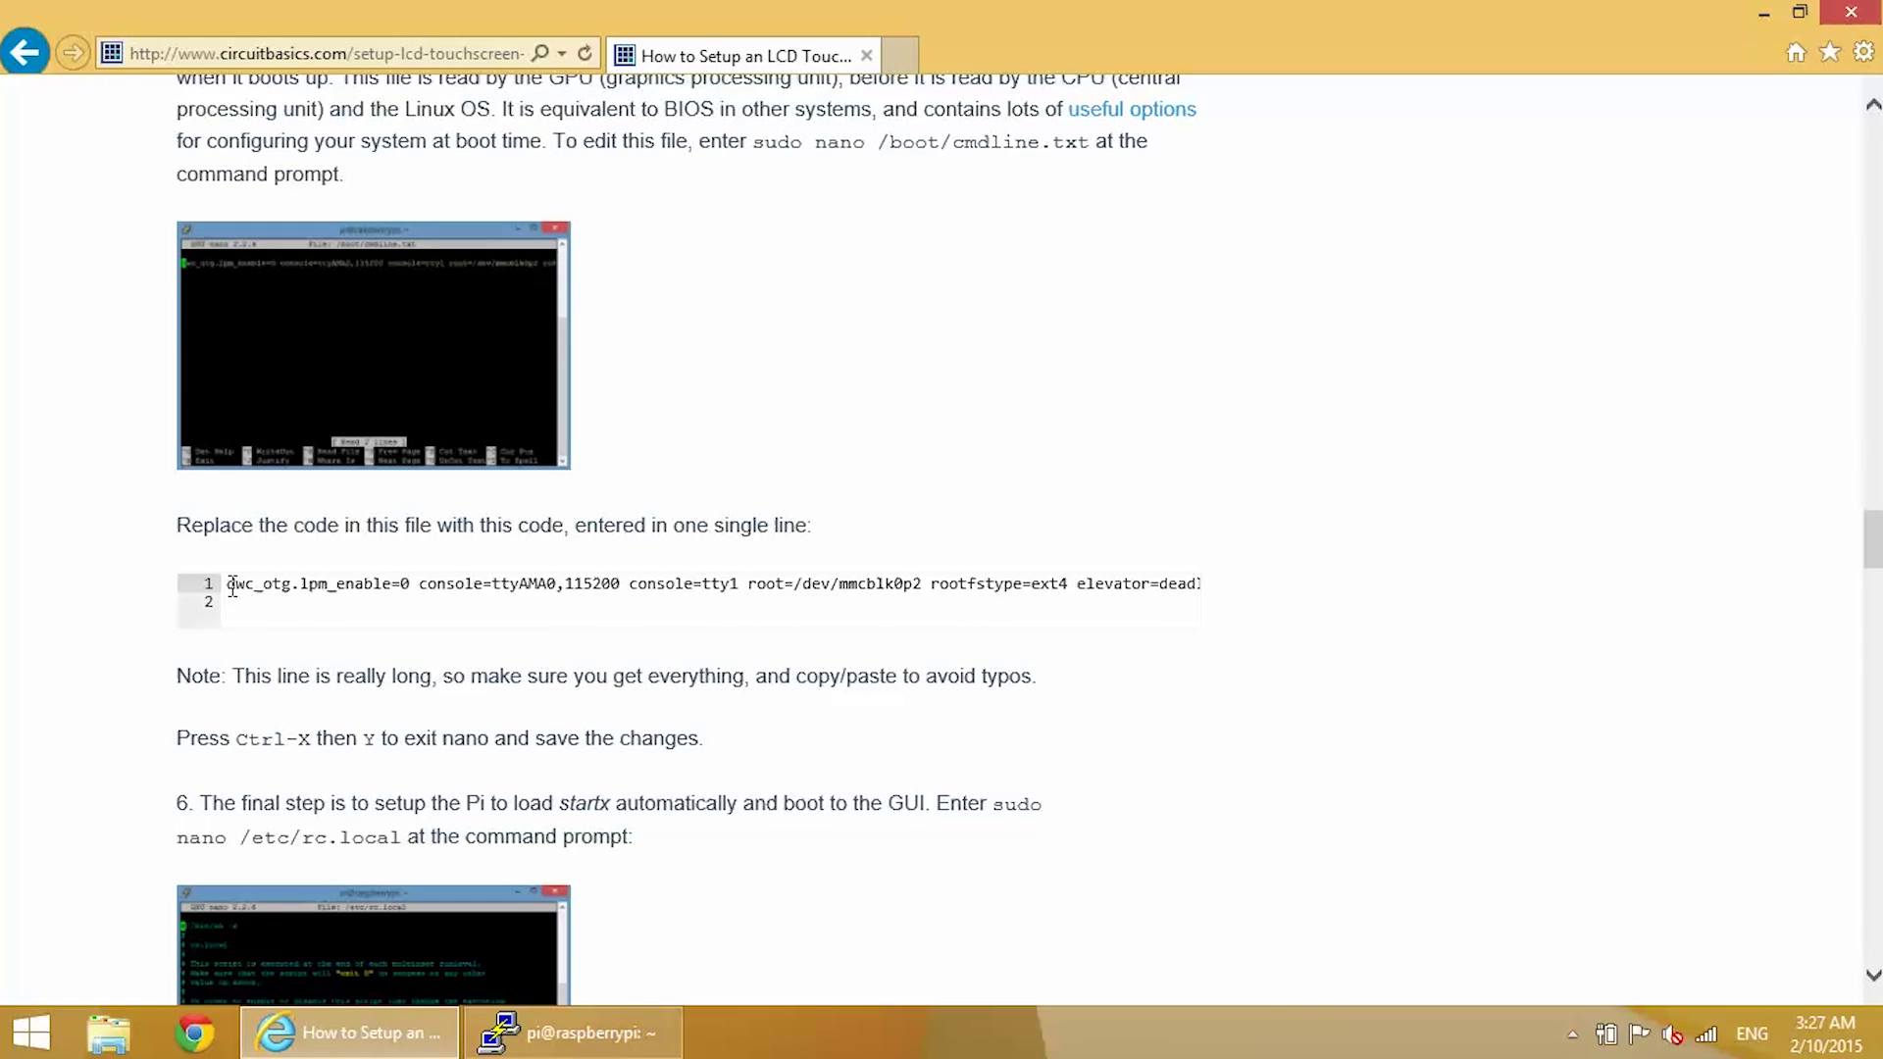
drag(232, 586, 235, 602)
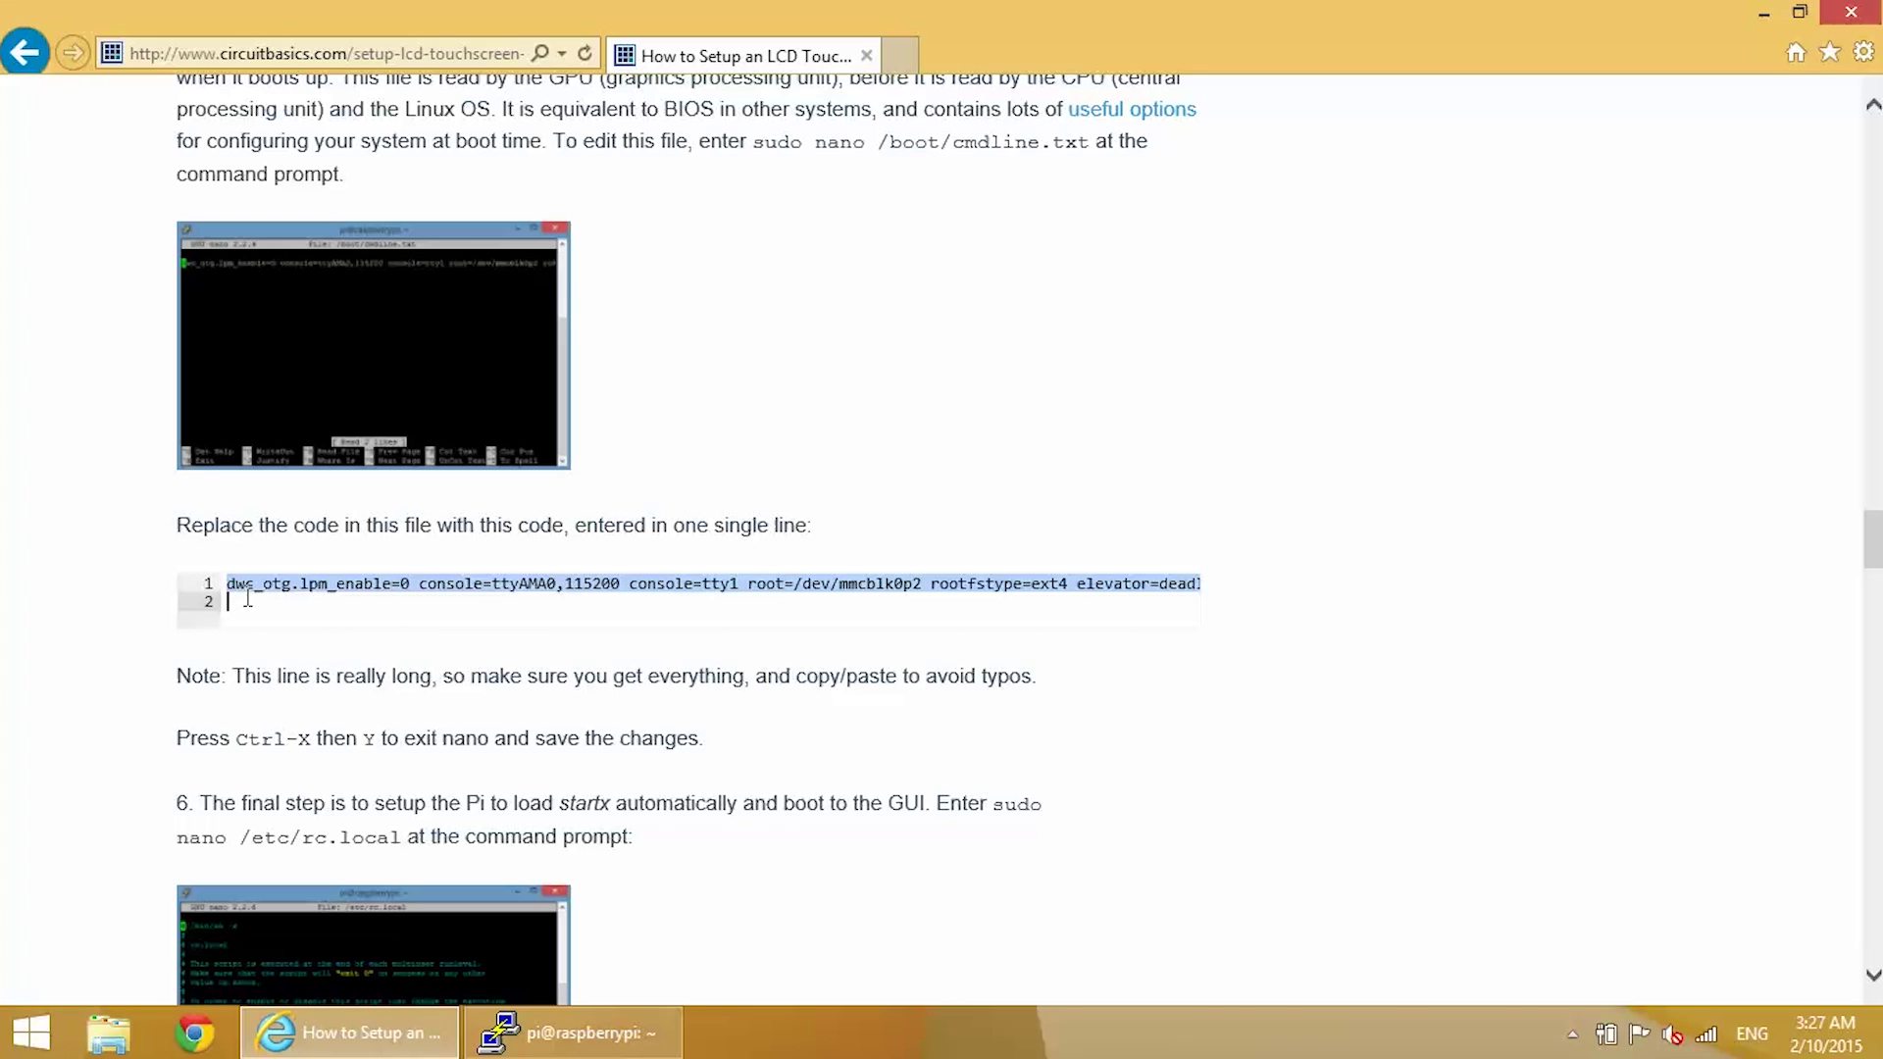
right_click(249, 593)
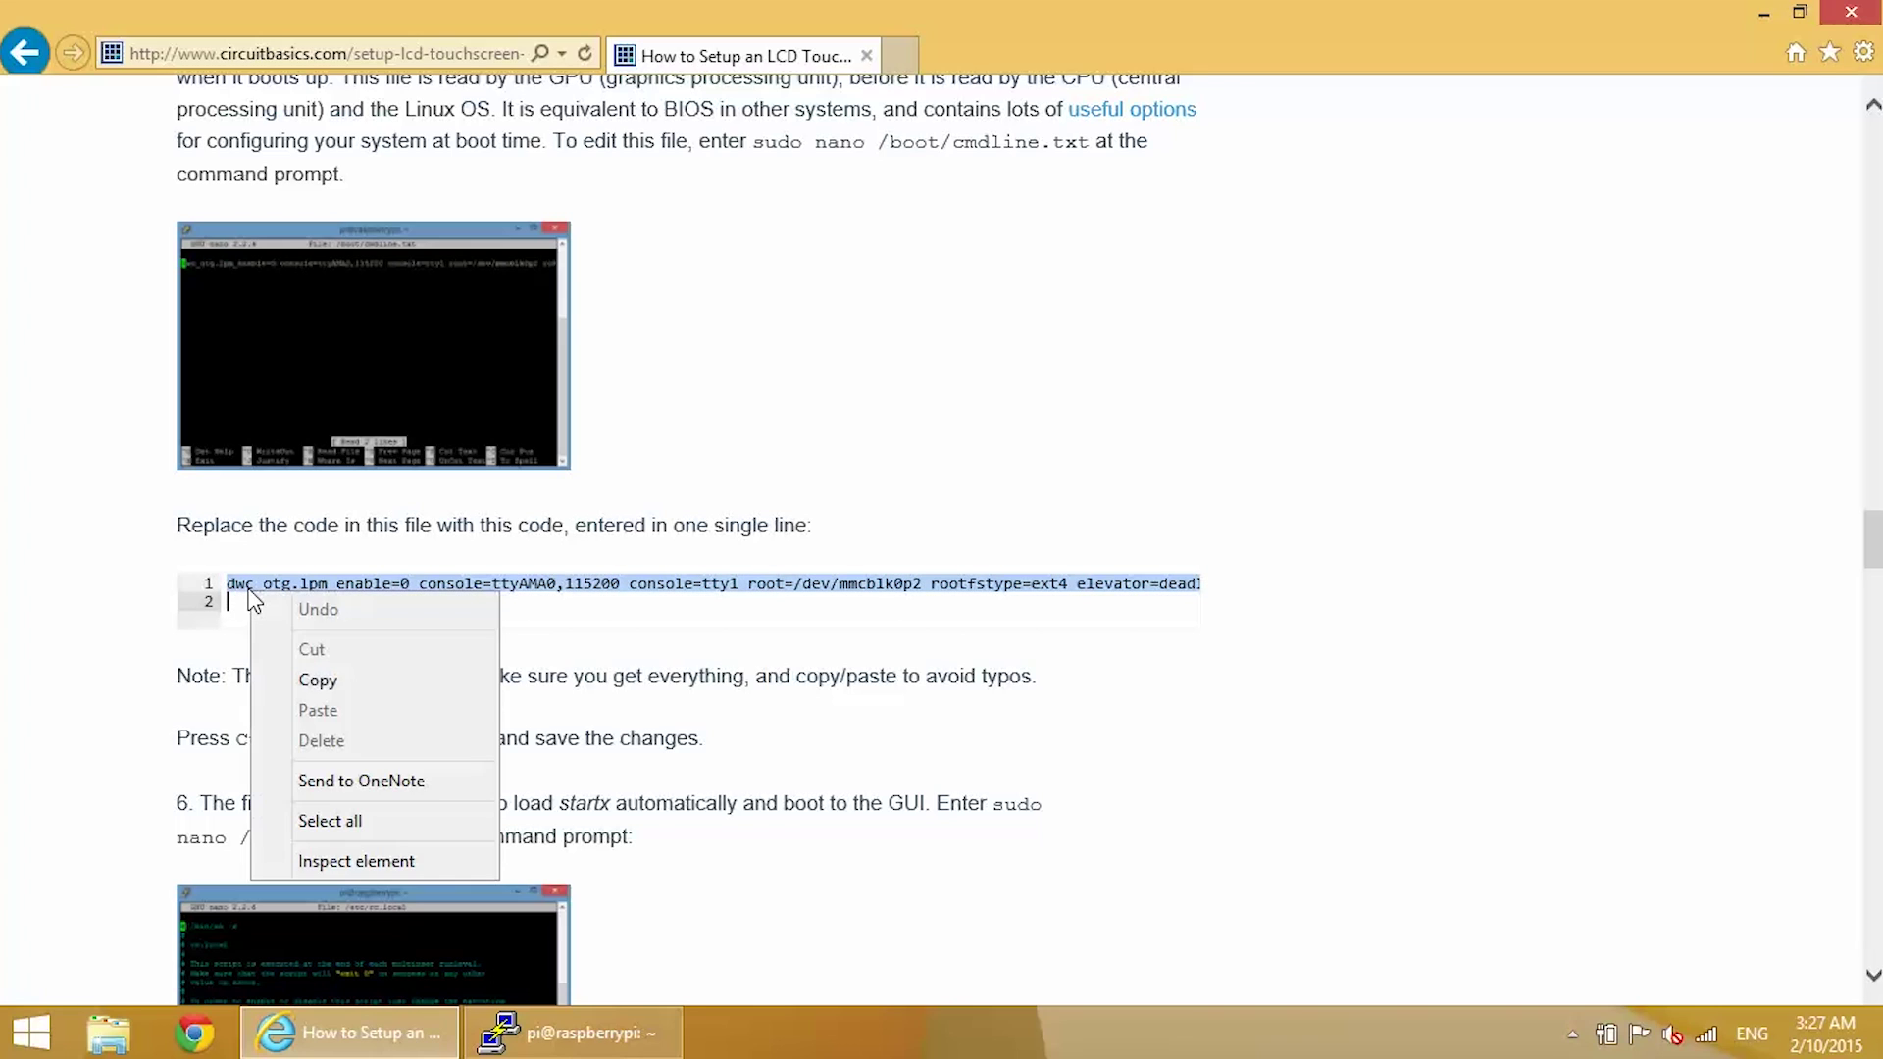
click(316, 679)
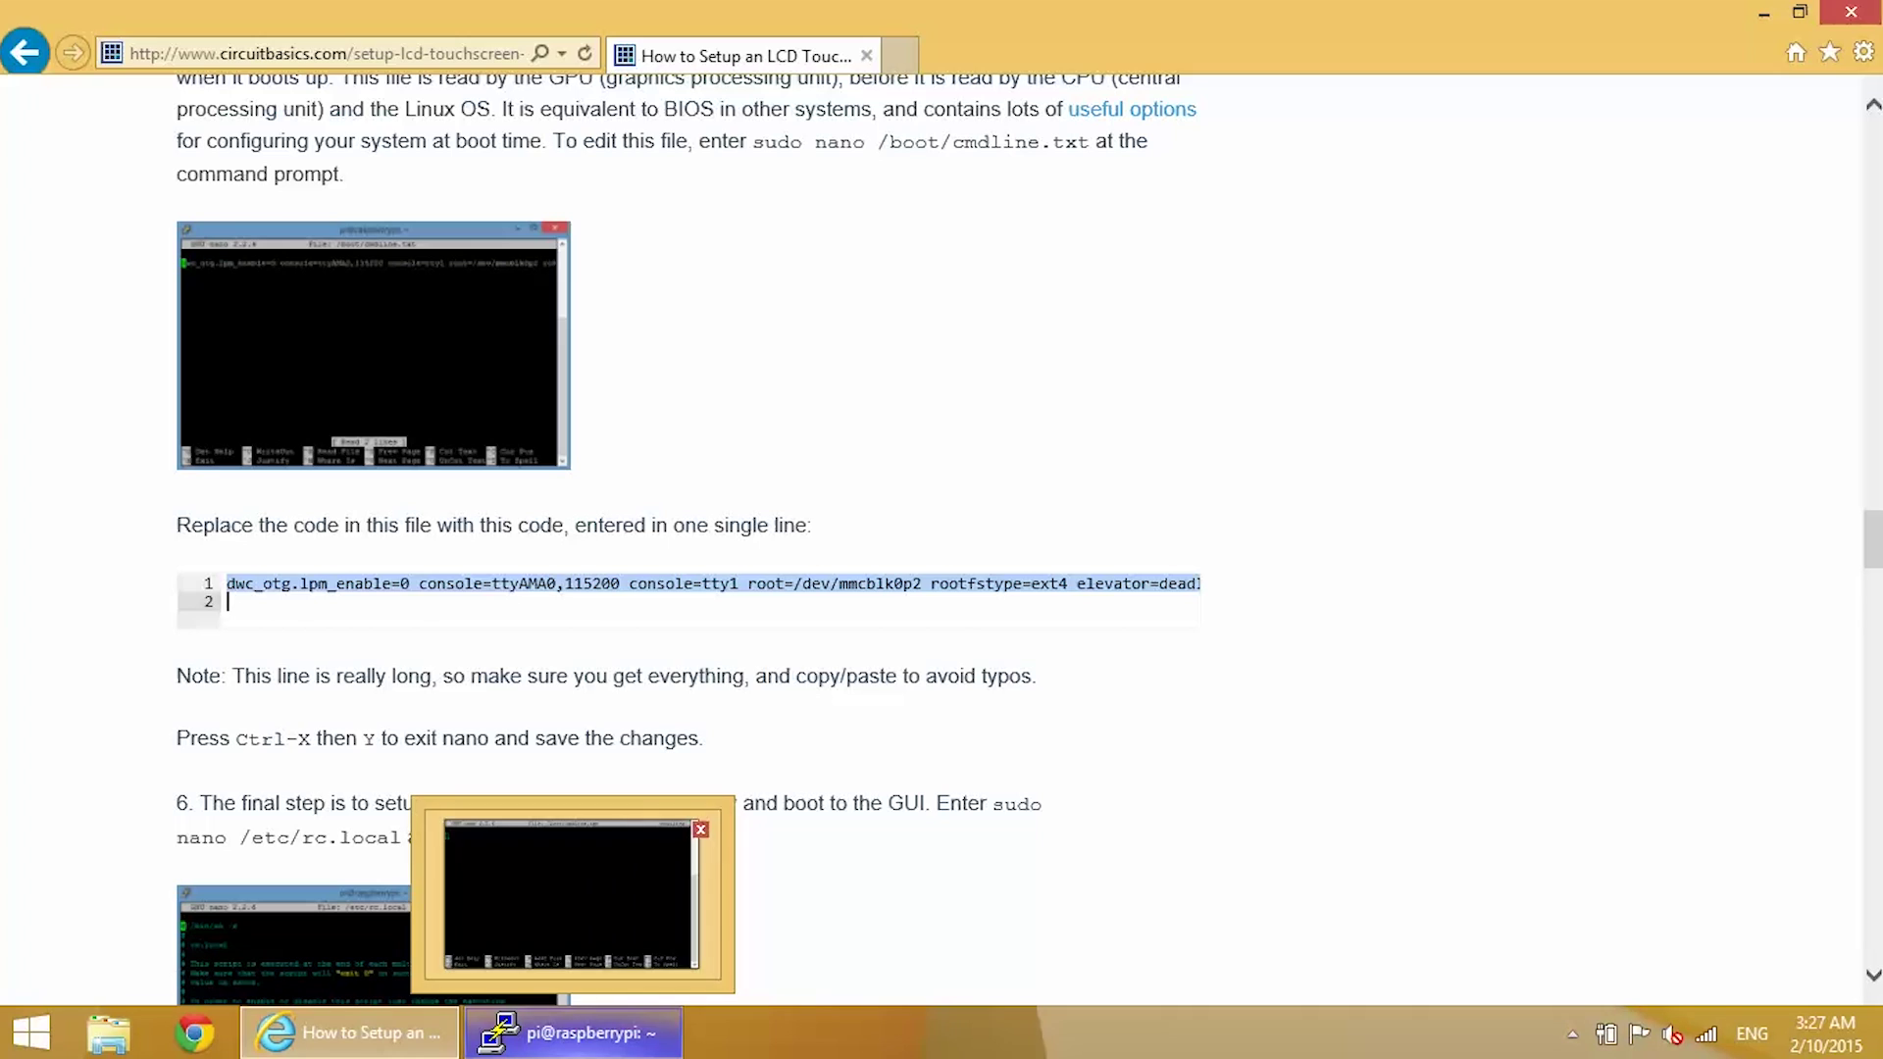
click(573, 1033)
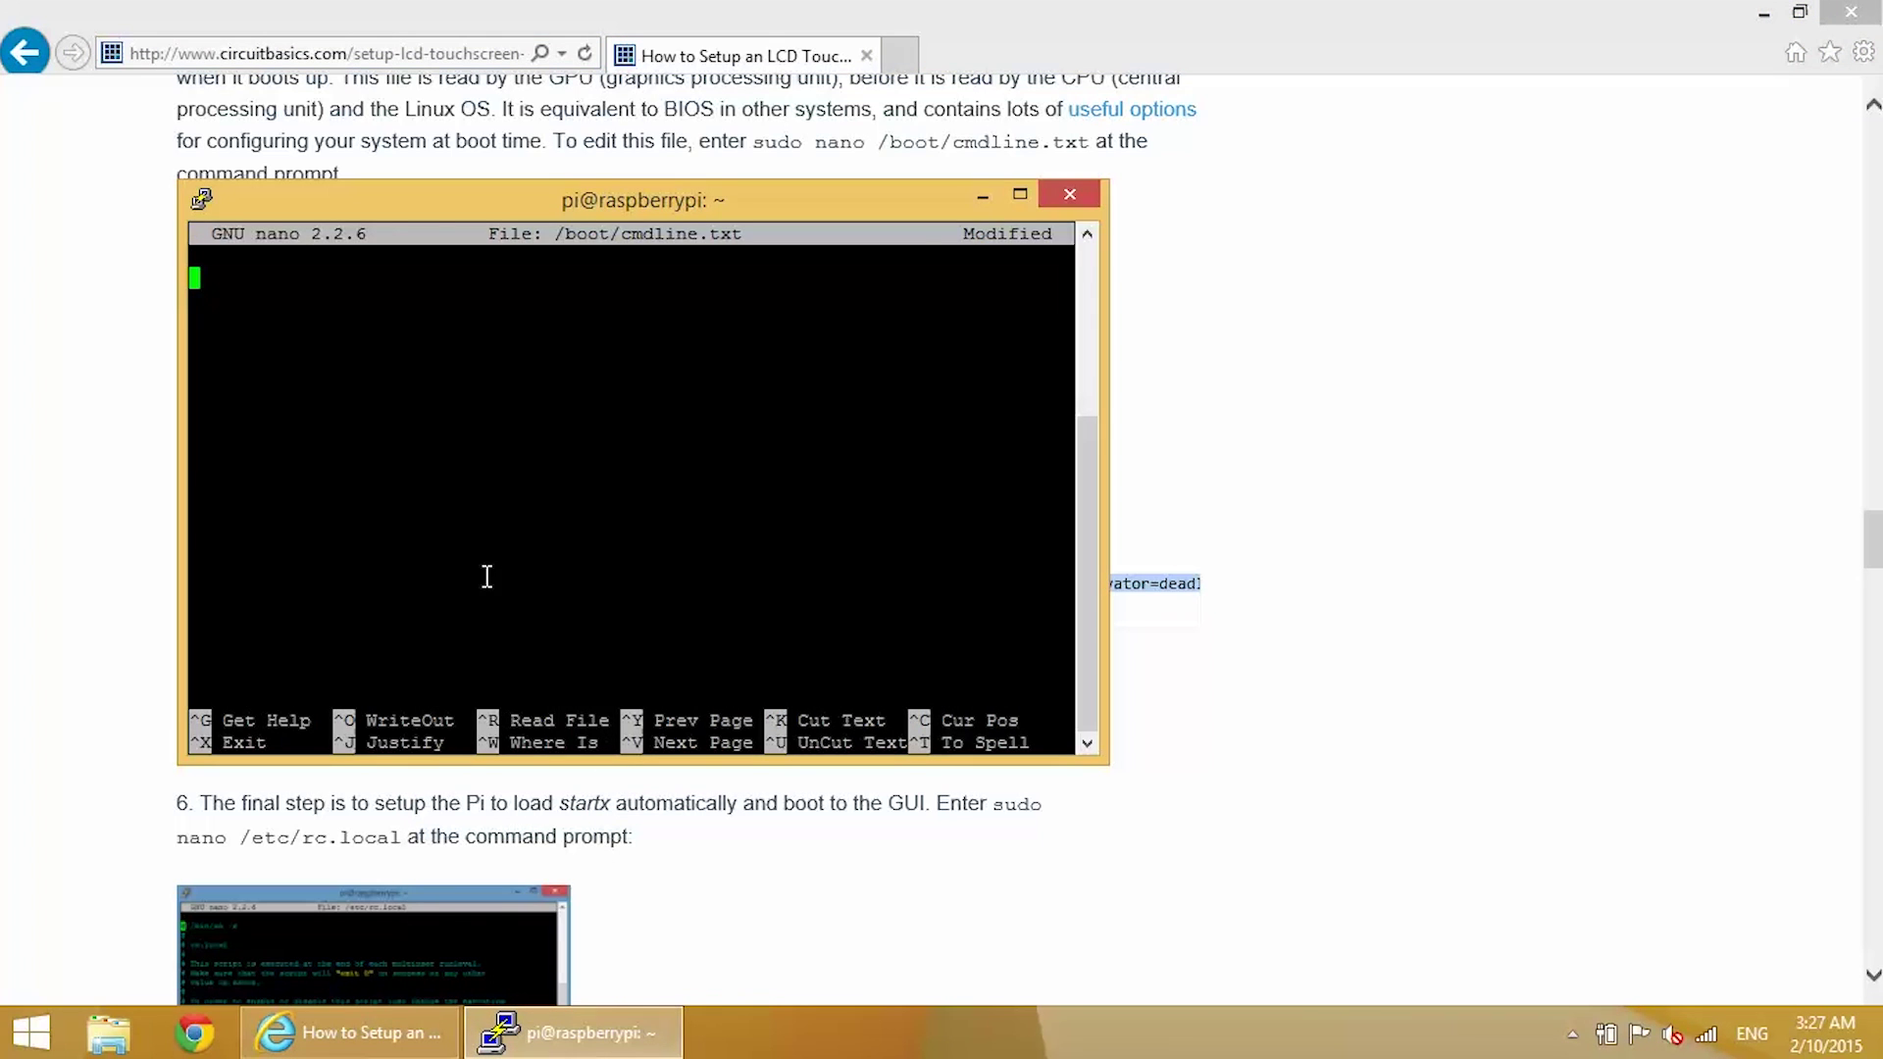
Paste the kernel command line and join the root=, fbtft_device.custom and gpios lines onto line 1
right_click(253, 286)
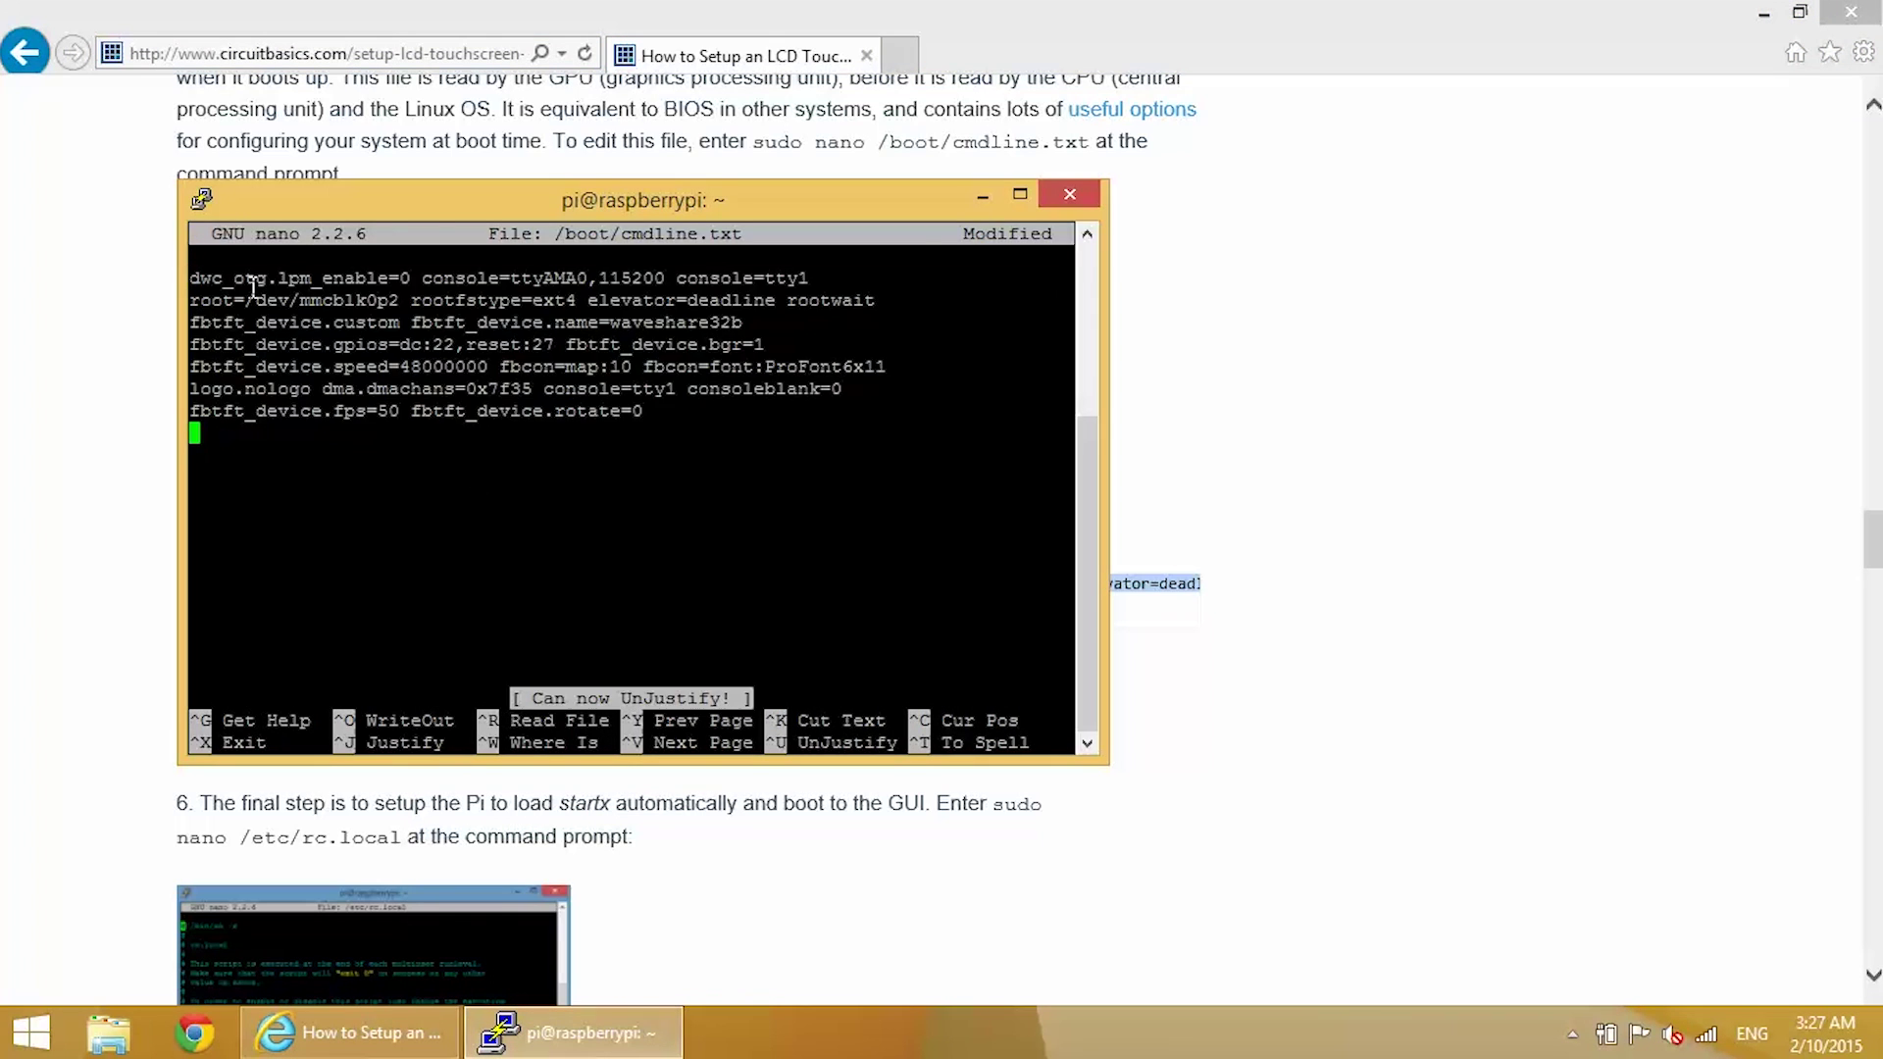
key(Up)
key(Up)
key(Up)
key(Up)
key(Up)
key(Up)
key(BackSpace)
key(Down)
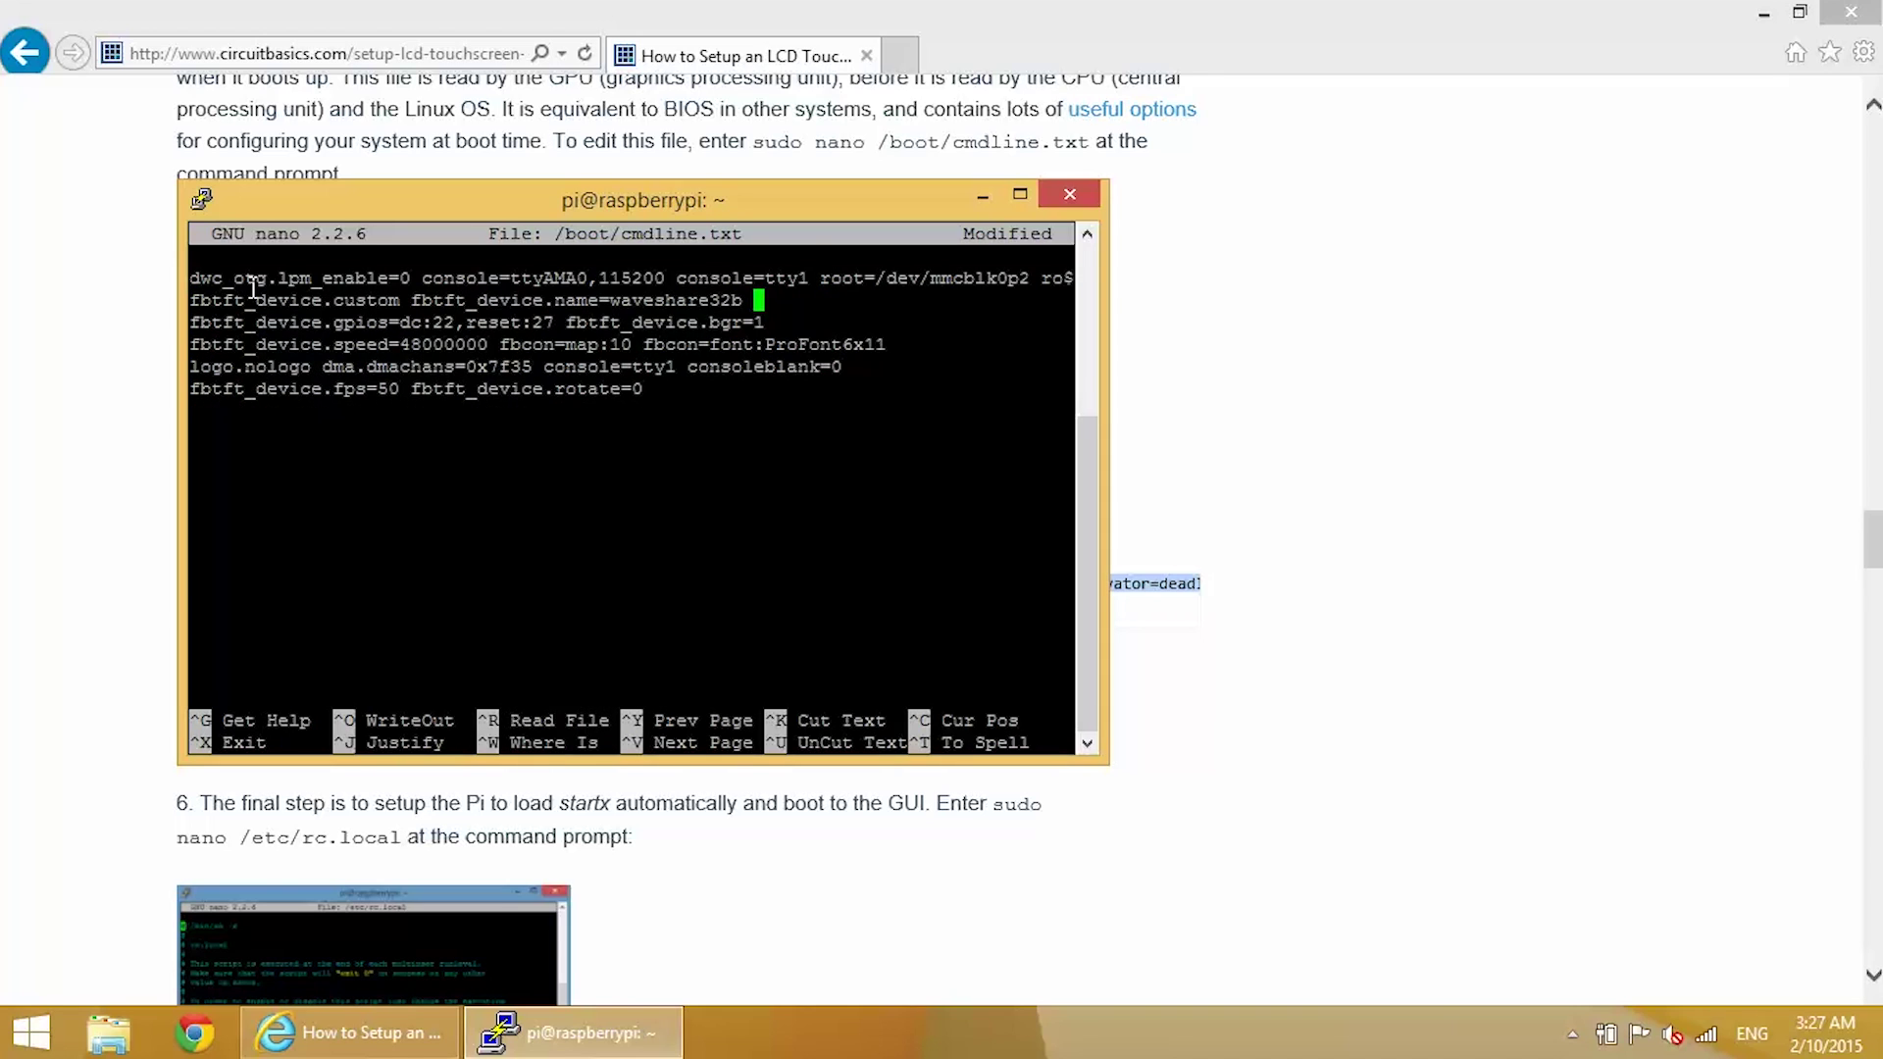
key(Home)
key(BackSpace)
key(Down)
key(Home)
key(BackSpace)
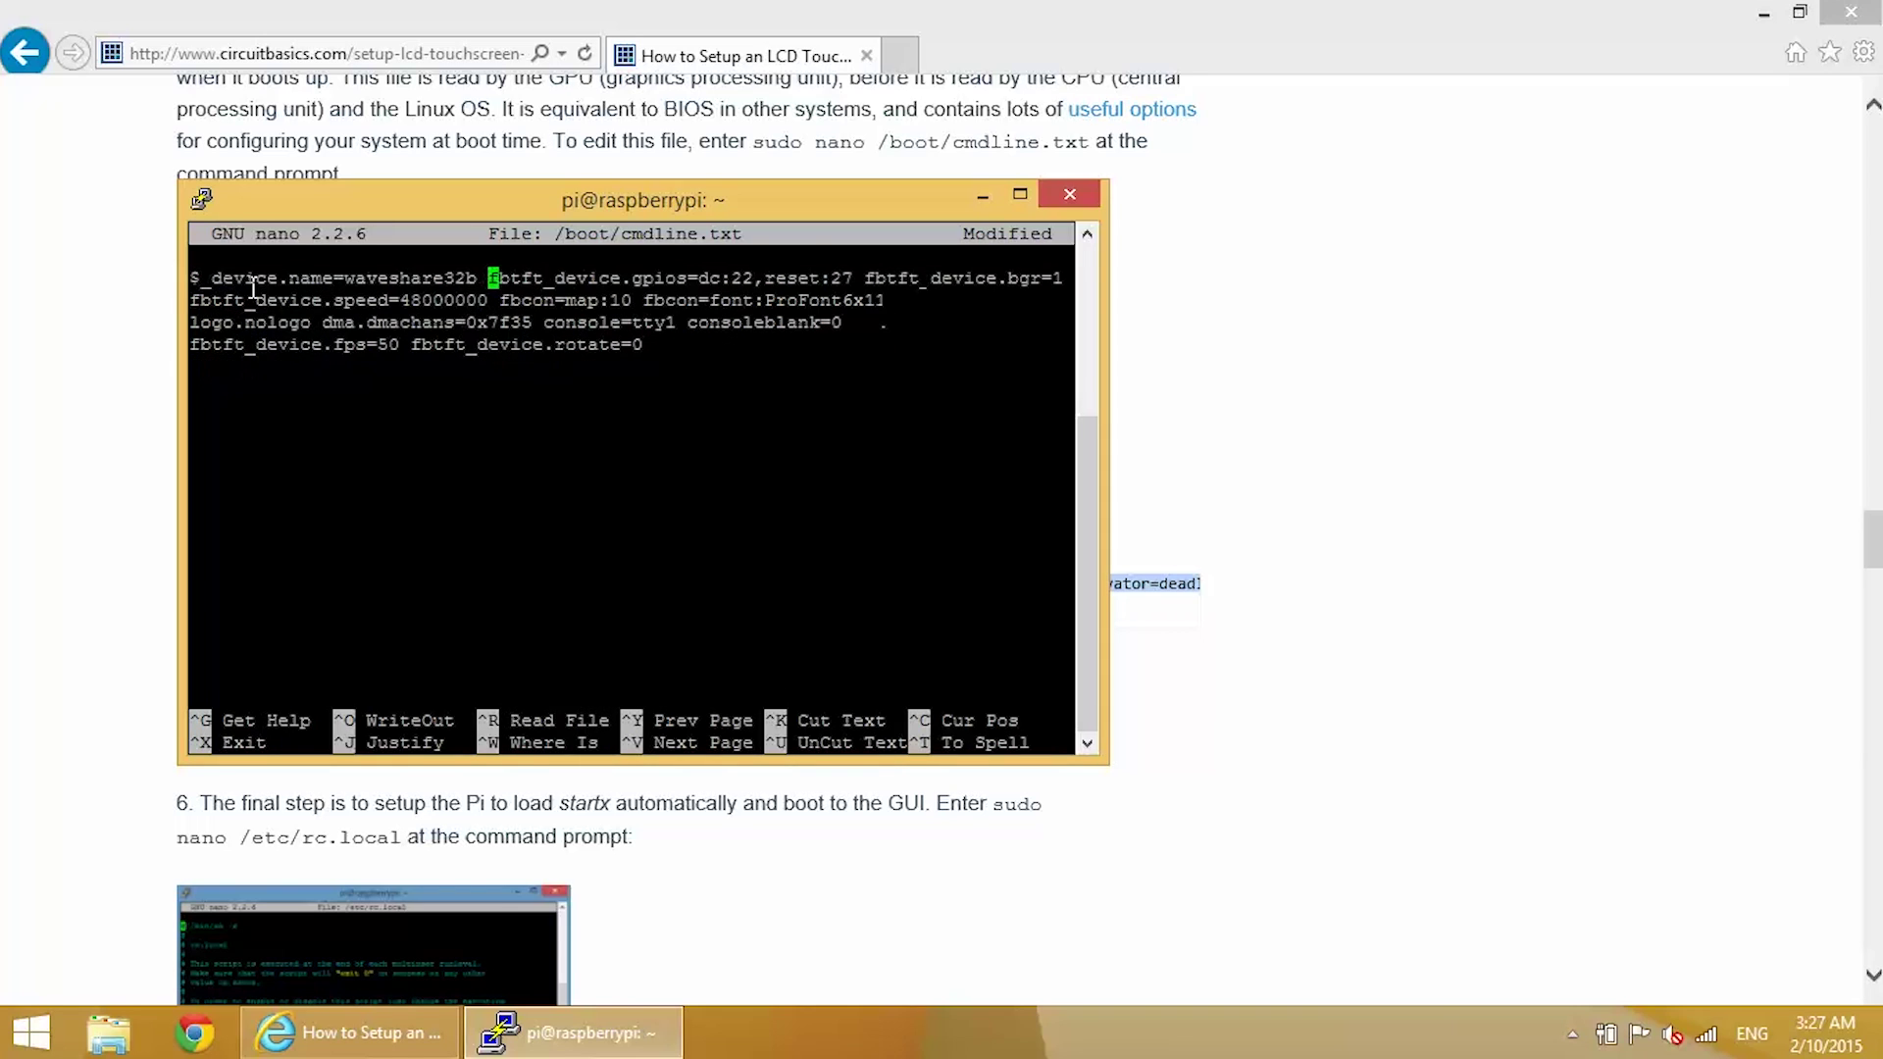
key(Down)
Join the fbtft_device.speed, logo.nologo and fps lines onto the single command line
key(Home)
key(BackSpace)
key(Down)
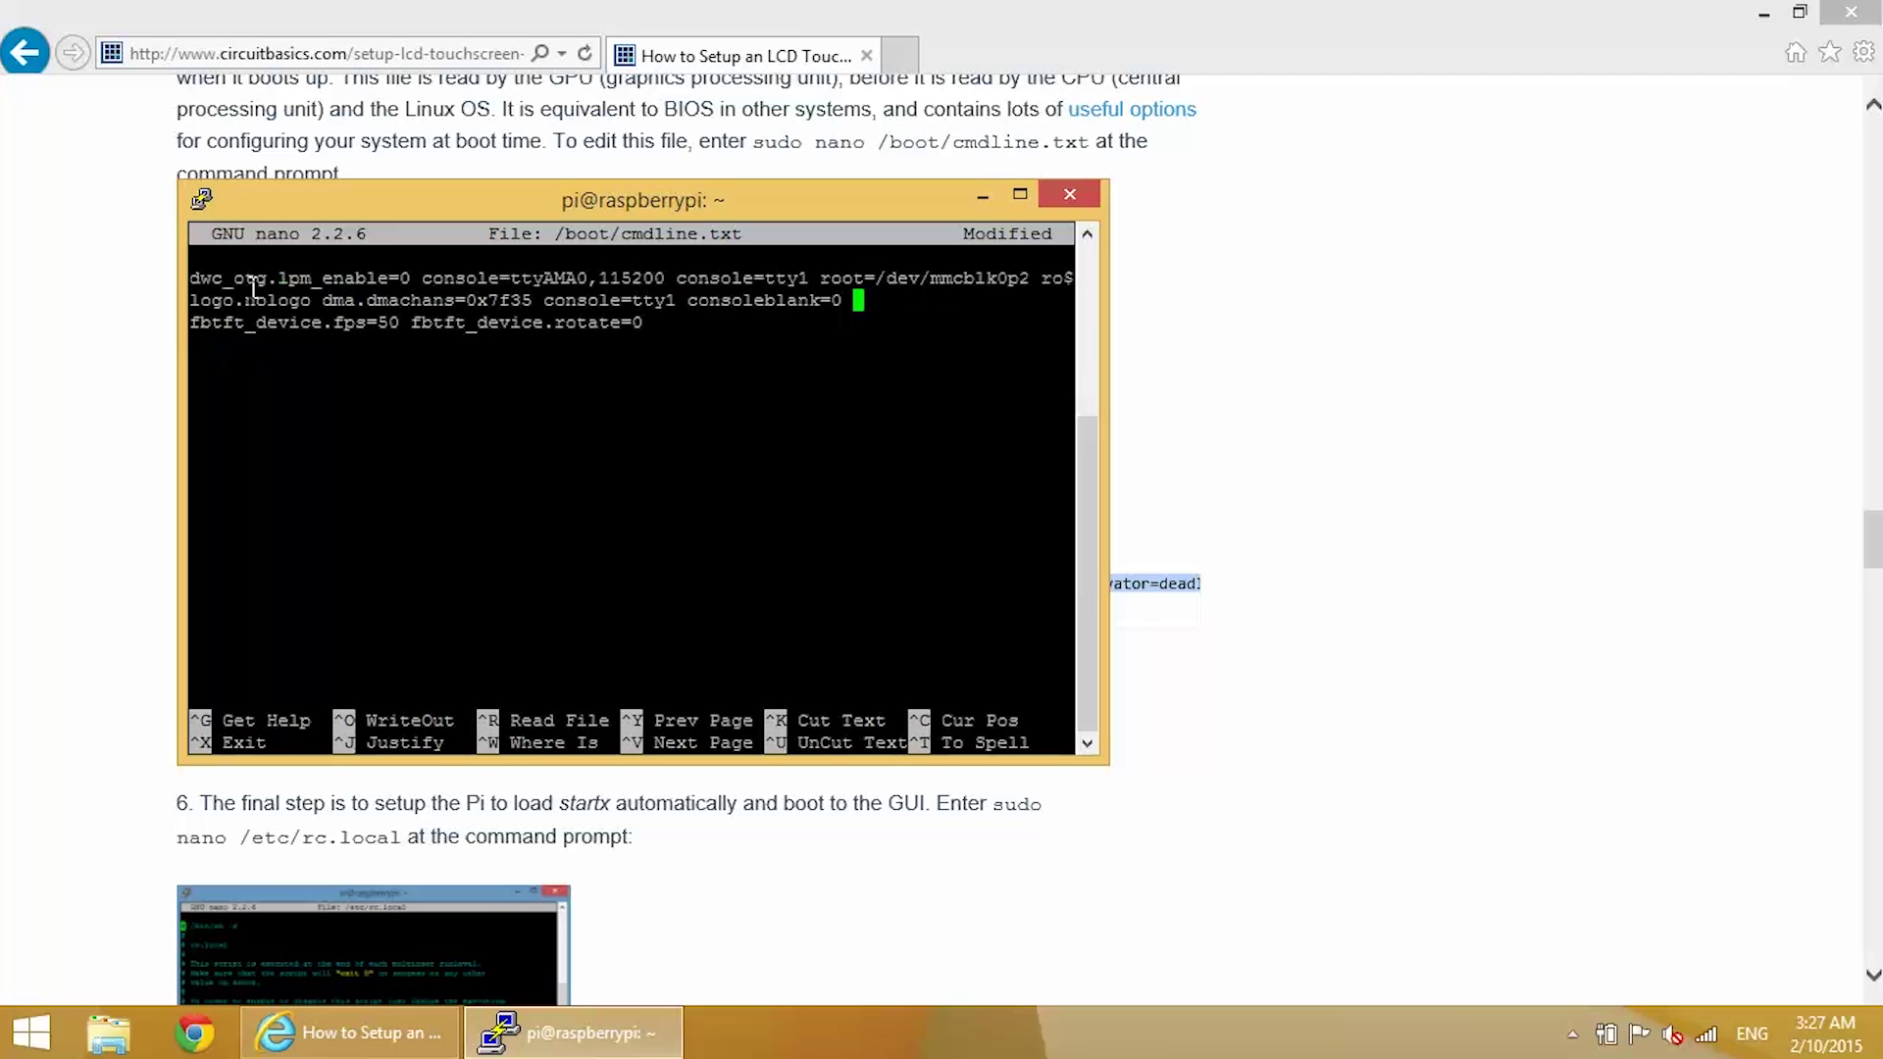
key(Home)
key(BackSpace)
key(Down)
key(Home)
key(BackSpace)
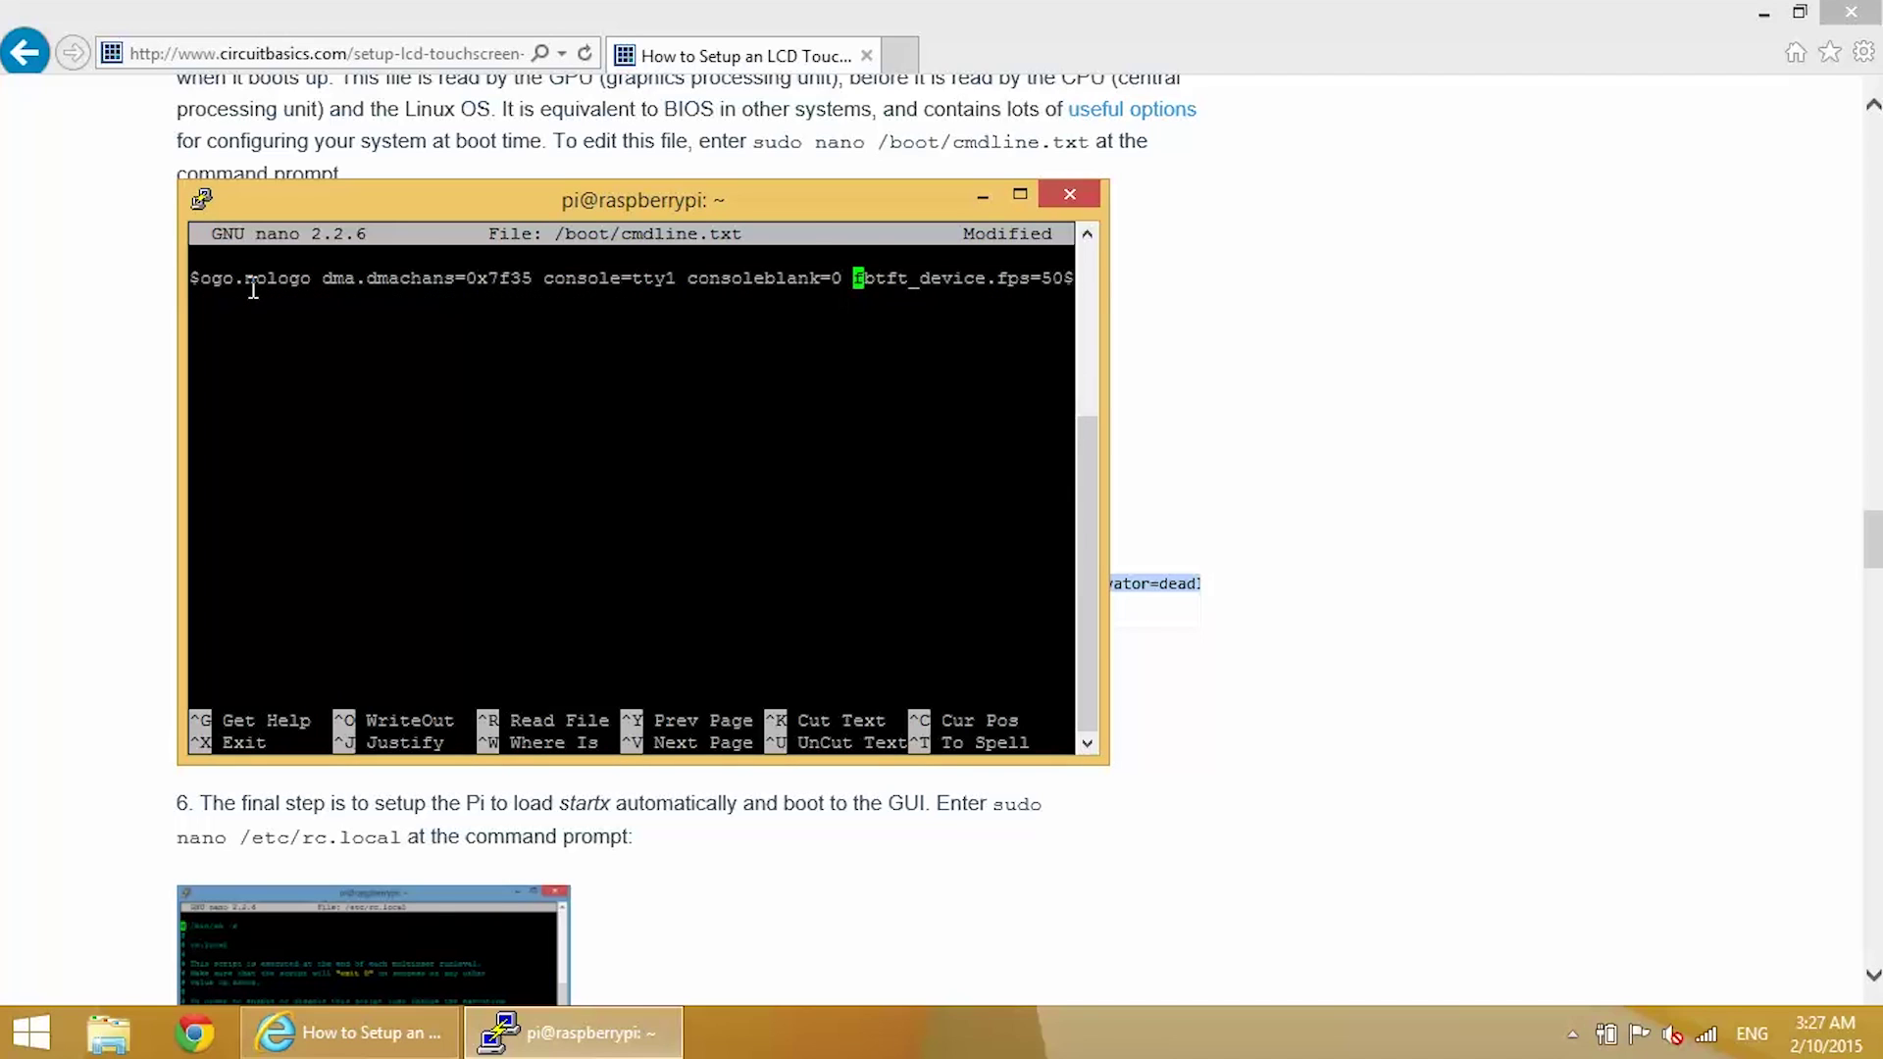
key(Home)
Check the joined command line through to fbtft_device.rotate=0, then save cmdline.txt and exit
key(Right)
key(Right)
key(Right)
key(Right)
key(Right)
key(Right)
key(Right)
key(Right)
key(Right)
key(Right)
key(Right)
key(Right)
key(Right)
key(Right)
key(Right)
key(Right)
key(Right)
key(Right)
key(Right)
key(Right)
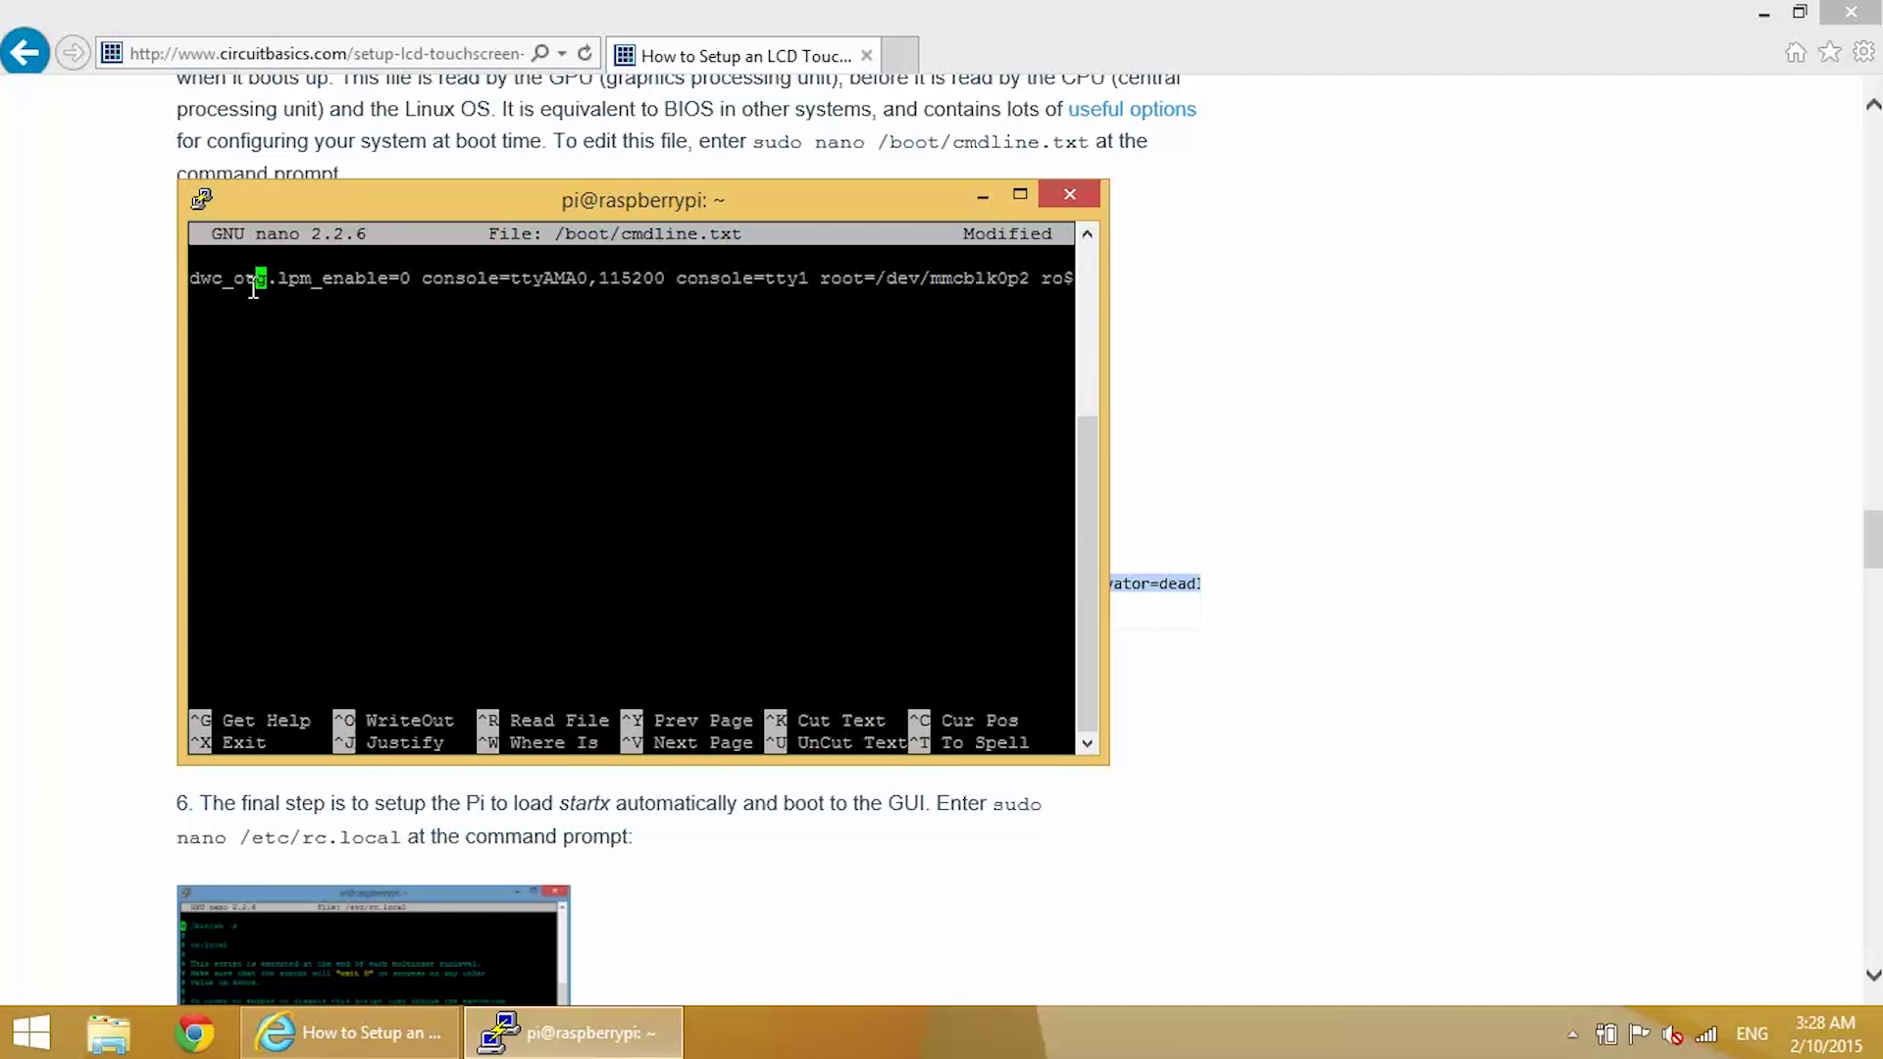
key(Right)
key(Right)
key(Right)
key(Right)
key(Right)
key(Right)
key(Right)
key(Right)
key(Right)
key(Right)
key(Right)
key(Right)
key(Right)
key(Right)
key(Right)
key(Right)
key(Right)
key(Right)
key(Right)
key(Right)
key(Right)
key(Right)
key(Right)
key(Right)
key(Right)
key(Right)
key(Right)
key(Right)
key(Right)
key(Right)
key(Right)
key(Right)
key(Right)
key(Right)
key(Right)
key(Right)
key(Right)
key(Right)
key(Right)
key(Right)
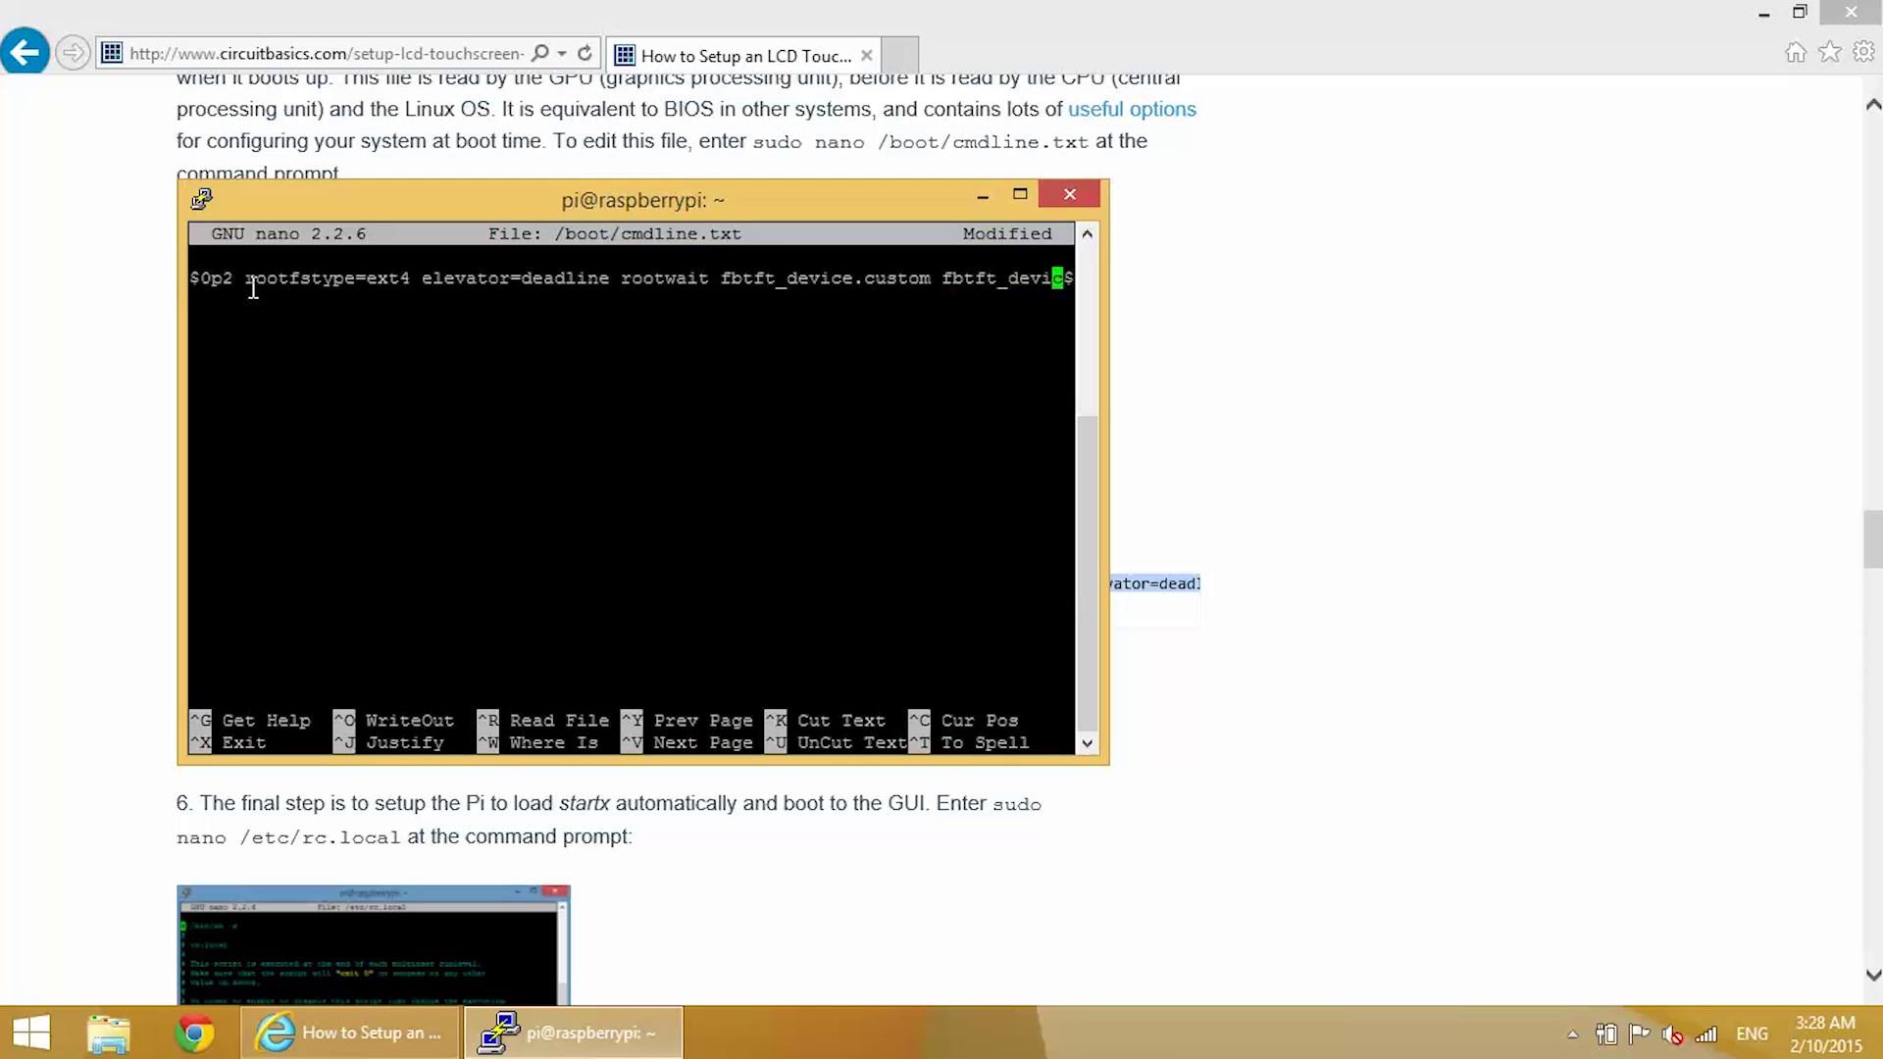
key(Right)
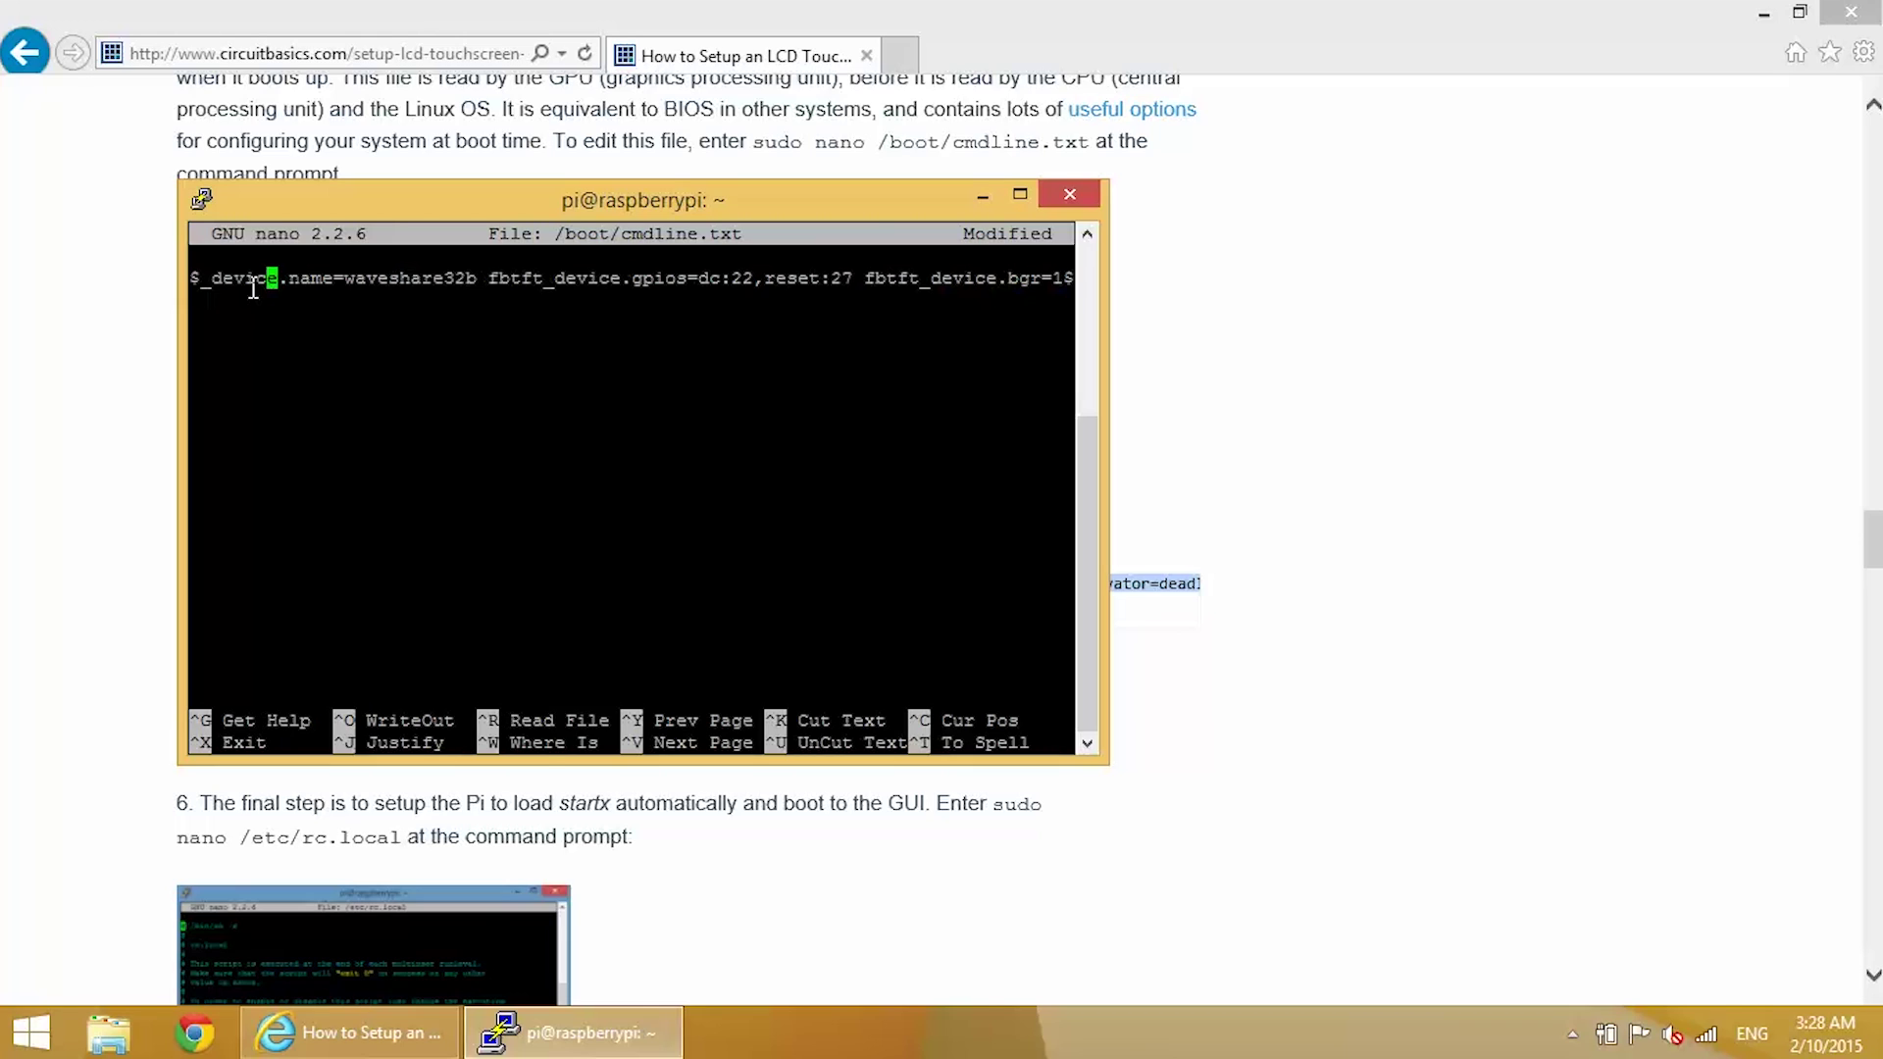
key(Right)
key(Right)
key(Right)
key(Right)
key(Right)
key(Right)
key(Right)
key(Right)
key(Right)
key(Right)
key(Right)
key(Right)
key(Right)
key(Right)
key(Right)
key(Right)
key(Right)
key(Right)
key(Right)
key(Right)
key(Right)
key(Right)
key(Right)
key(Right)
key(Right)
key(Right)
key(Right)
key(Right)
key(Right)
key(Right)
key(Right)
key(Right)
key(Right)
key(Right)
key(Right)
key(Right)
key(Right)
key(Right)
key(Right)
key(Right)
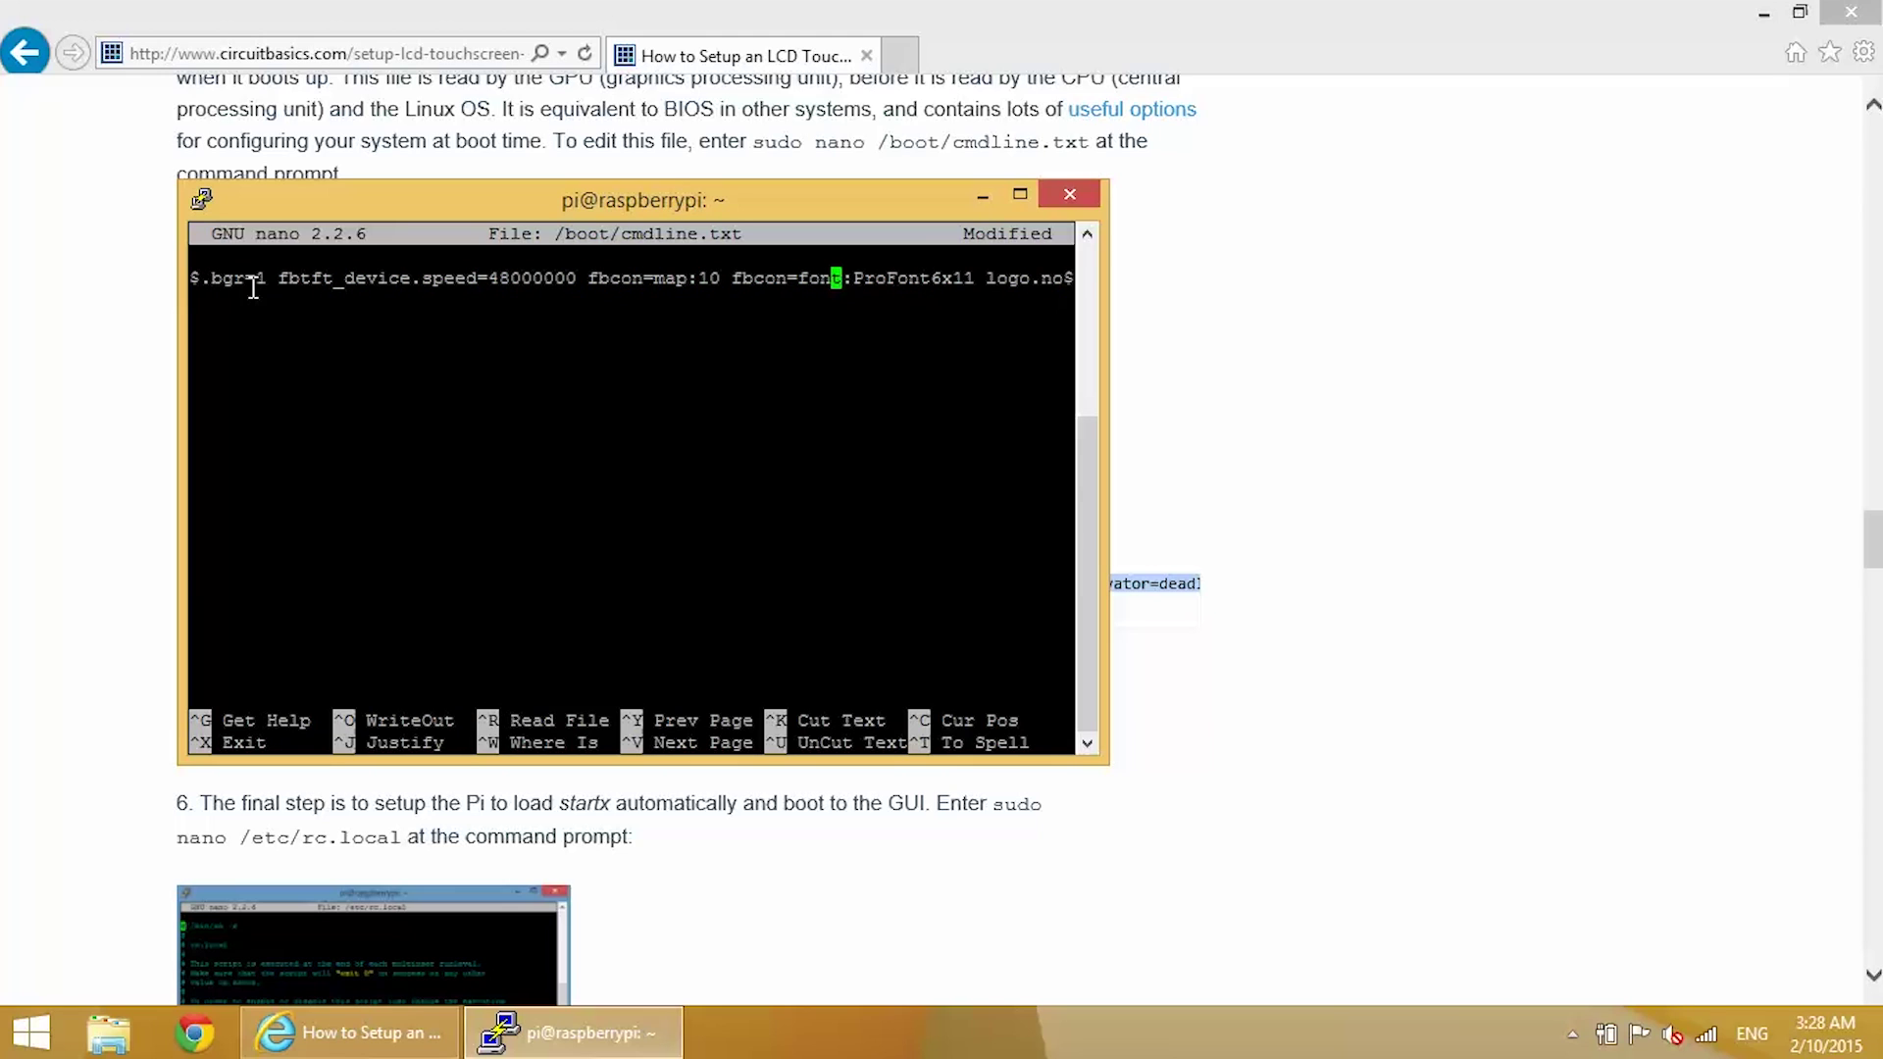
key(Right)
key(Right)
key(Right)
key(Right)
key(Right)
key(Right)
key(Right)
key(Right)
key(Right)
key(Right)
key(Right)
key(Right)
key(Right)
key(Right)
key(Right)
key(Right)
key(Right)
key(Right)
key(Right)
key(Right)
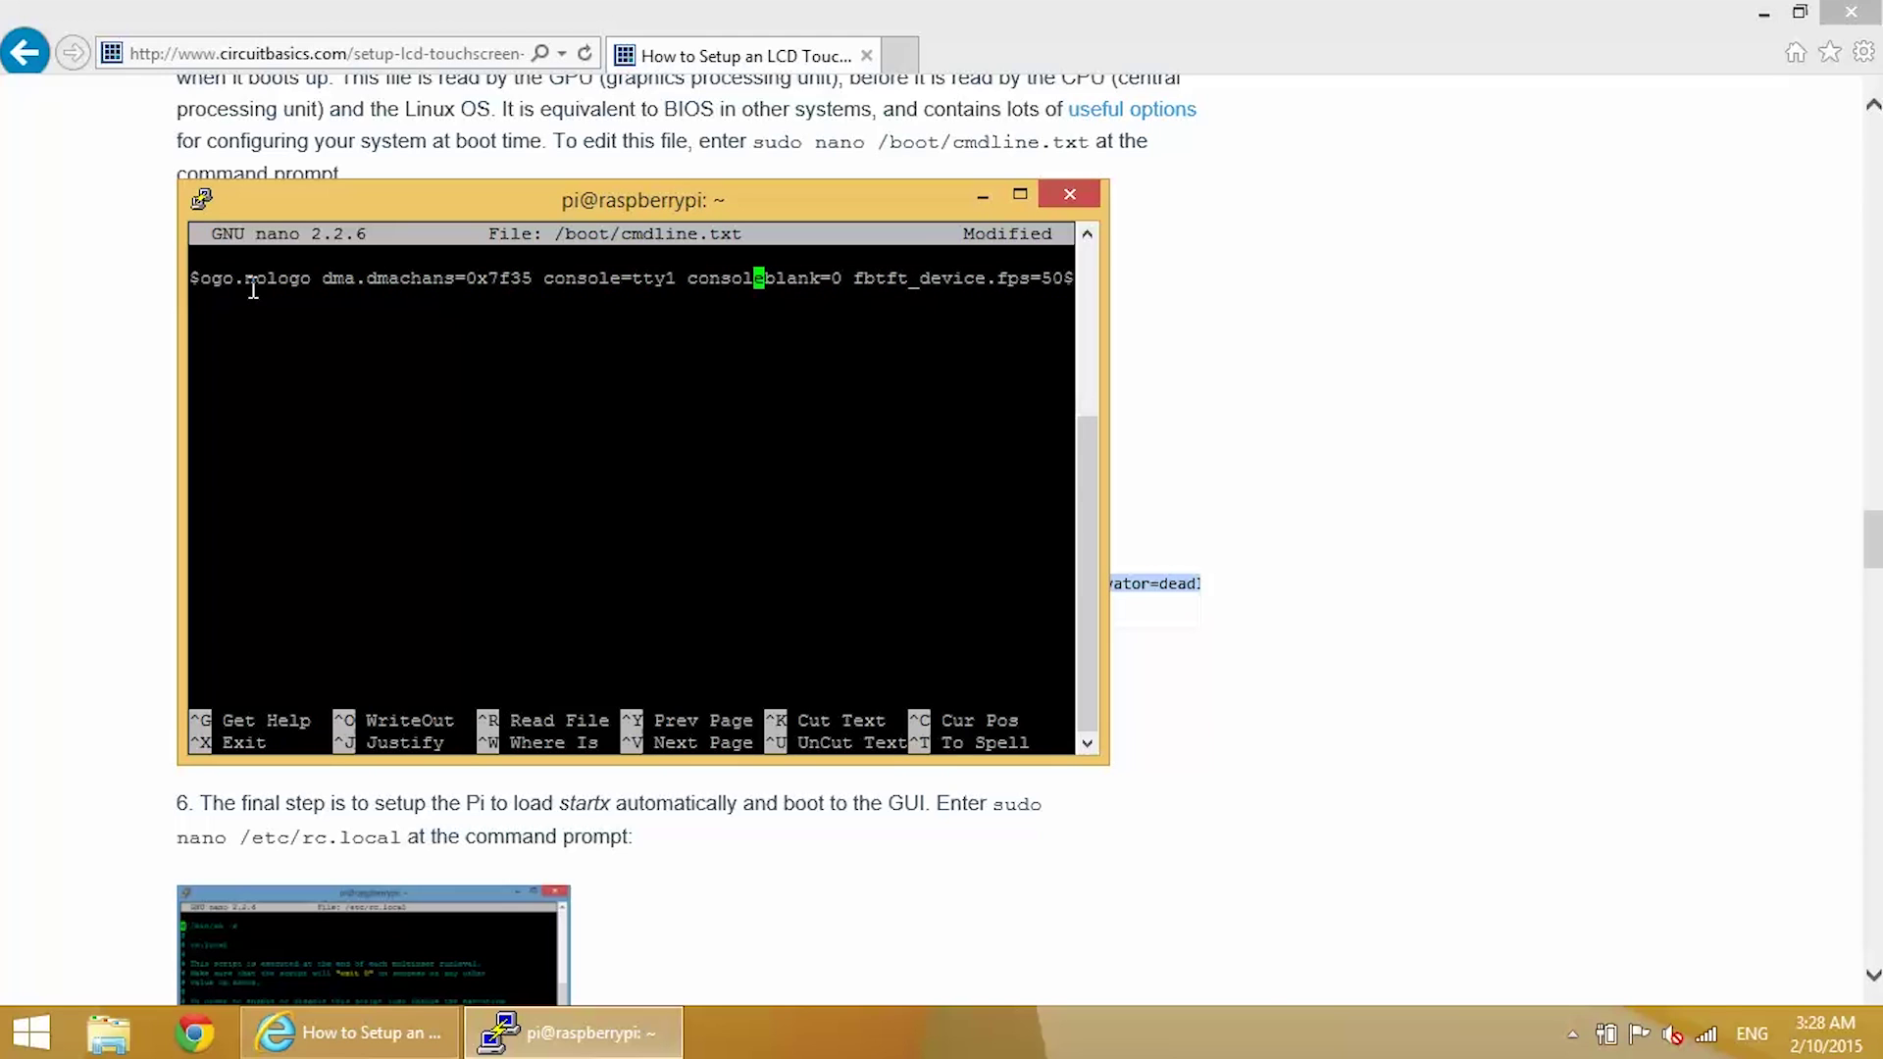
key(Right)
key(Right)
key(Right)
key(Right)
key(Right)
key(Right)
key(Right)
key(Right)
key(Right)
key(Right)
key(Right)
key(Right)
key(Right)
key(Right)
key(Right)
key(Right)
key(Right)
key(Right)
key(Right)
key(Right)
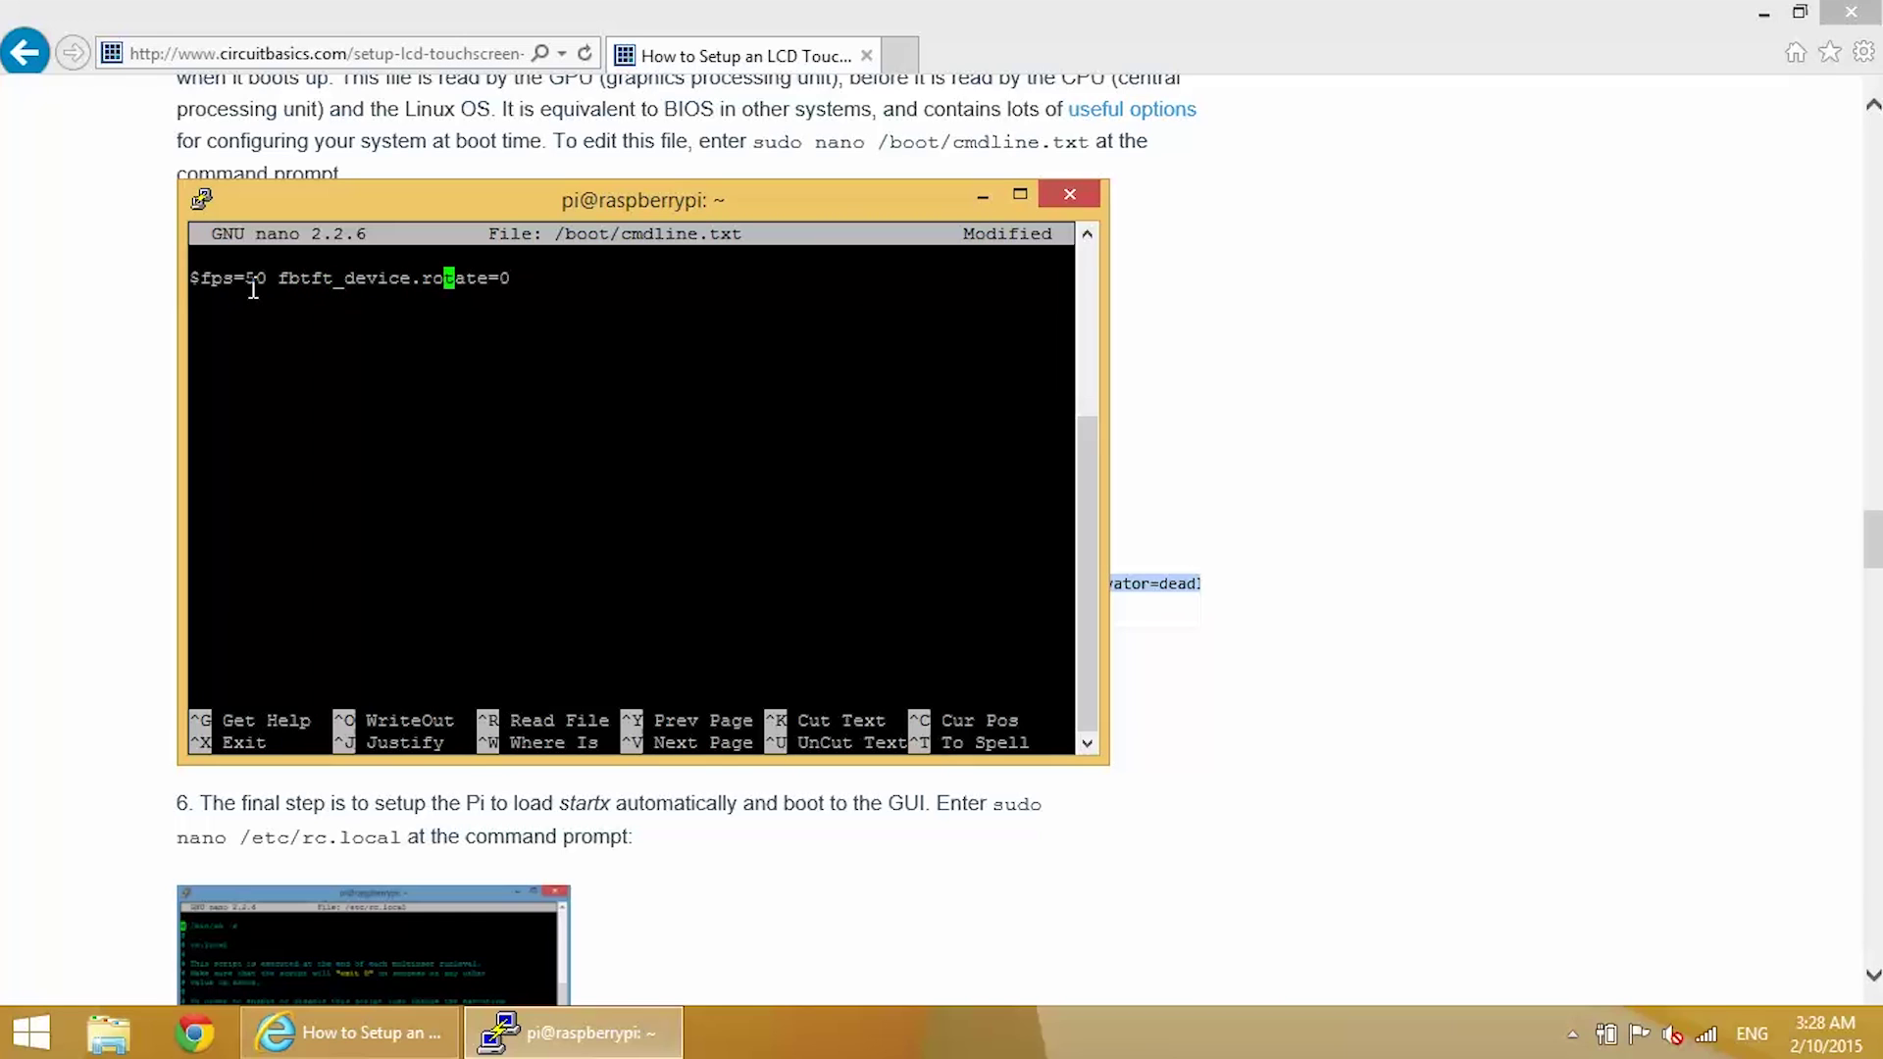
key(Right)
key(Right)
key(Right)
key(Right)
key(Right)
key(Right)
key(Right)
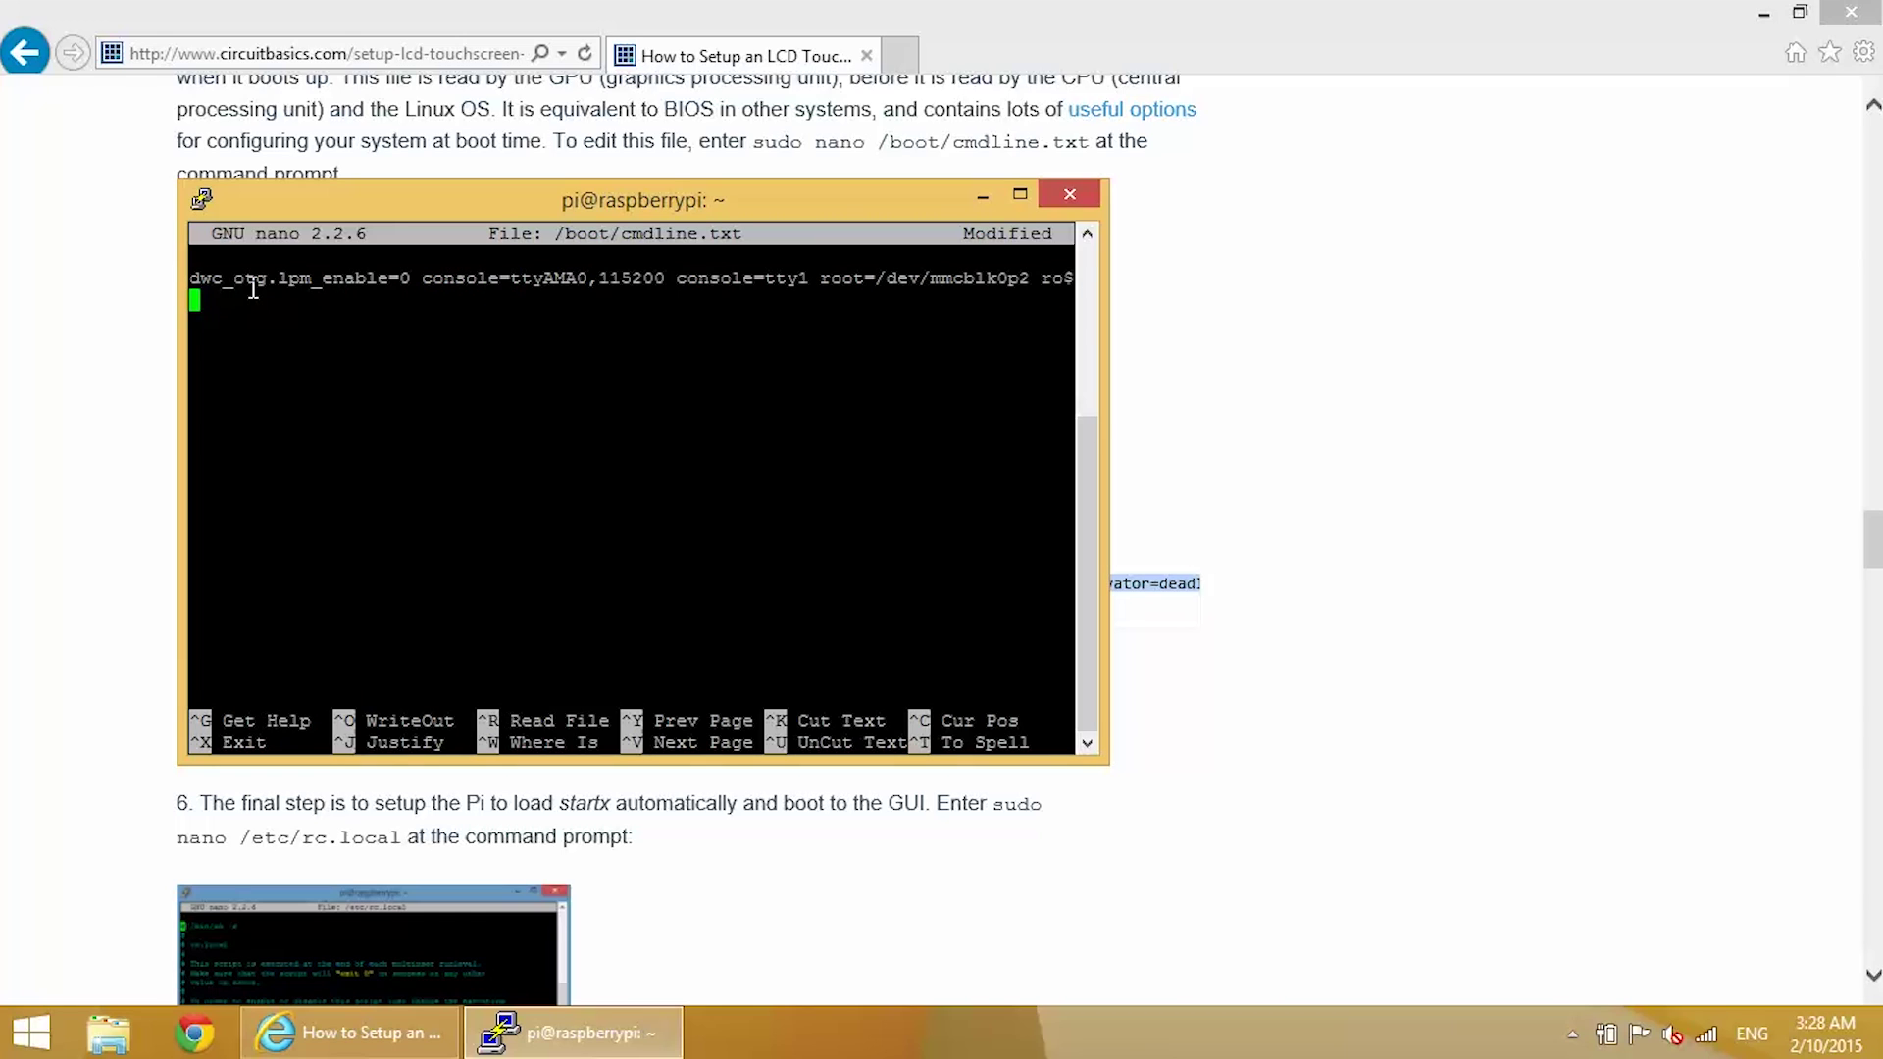
key(ctrl+x)
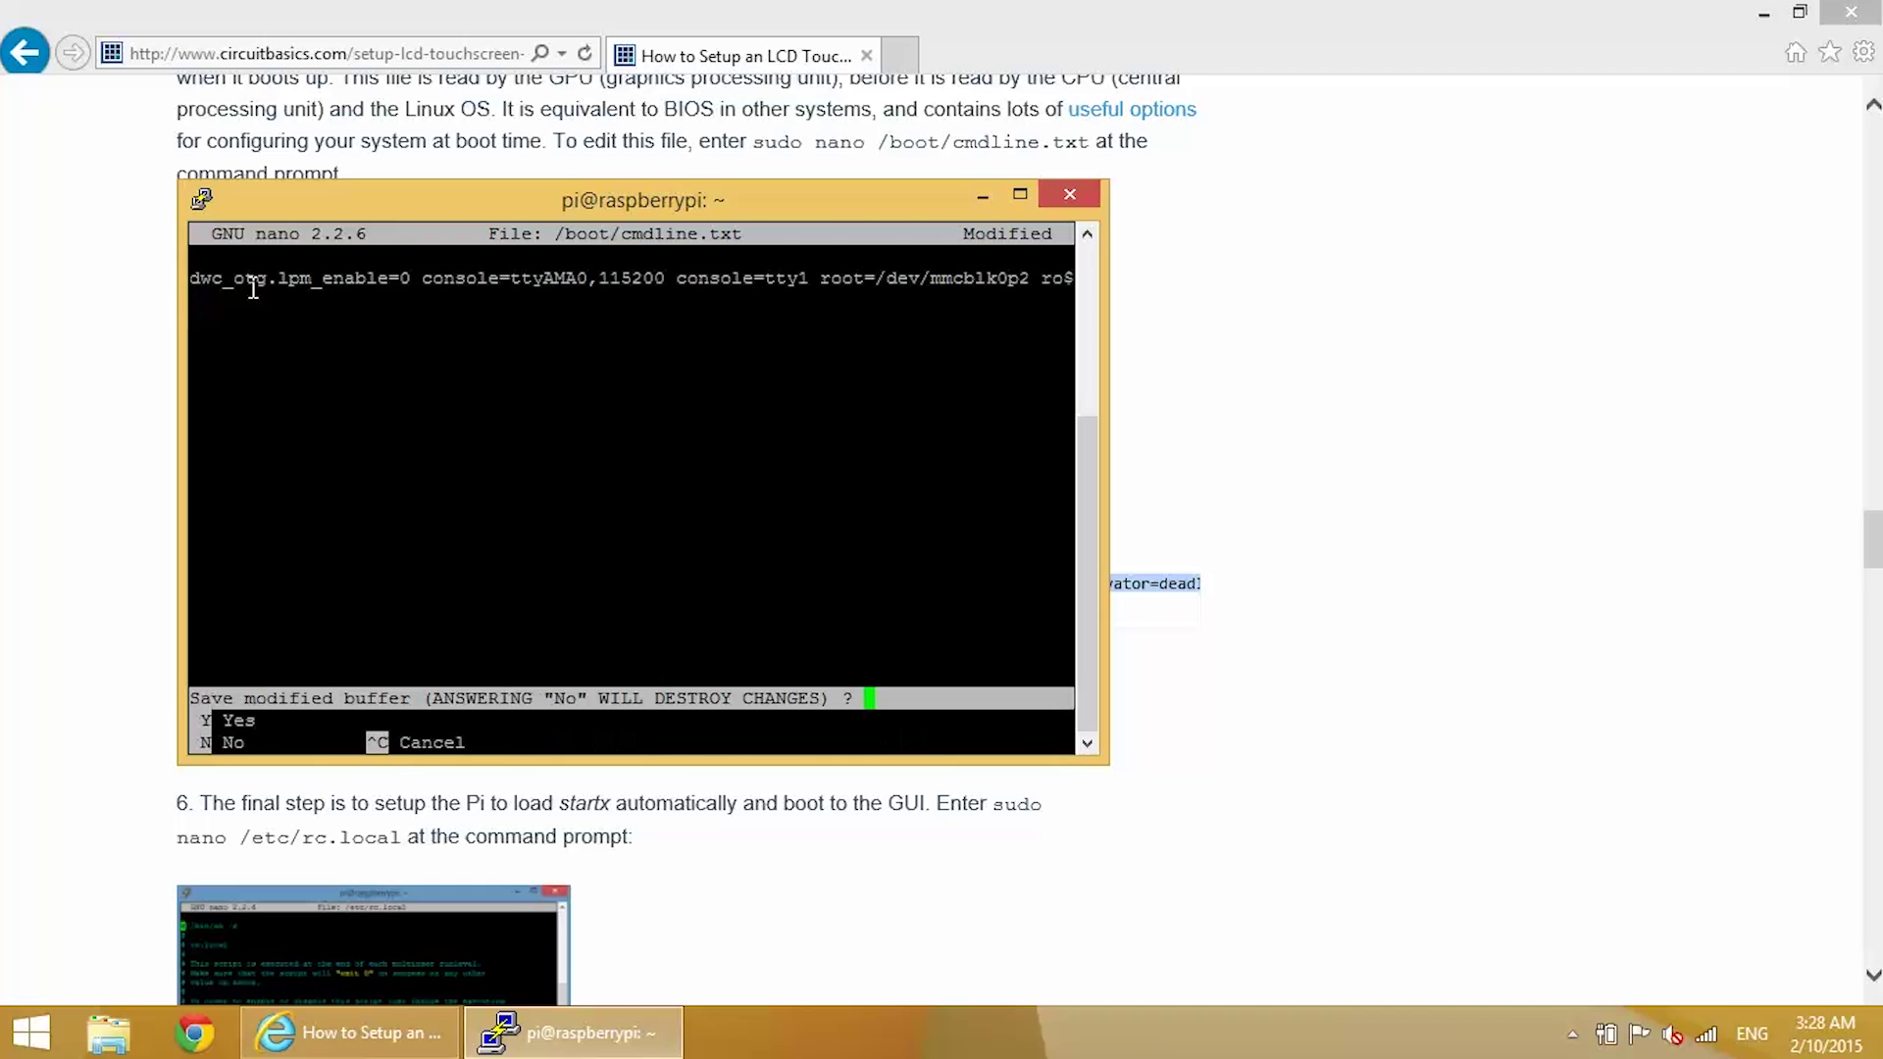
key(y)
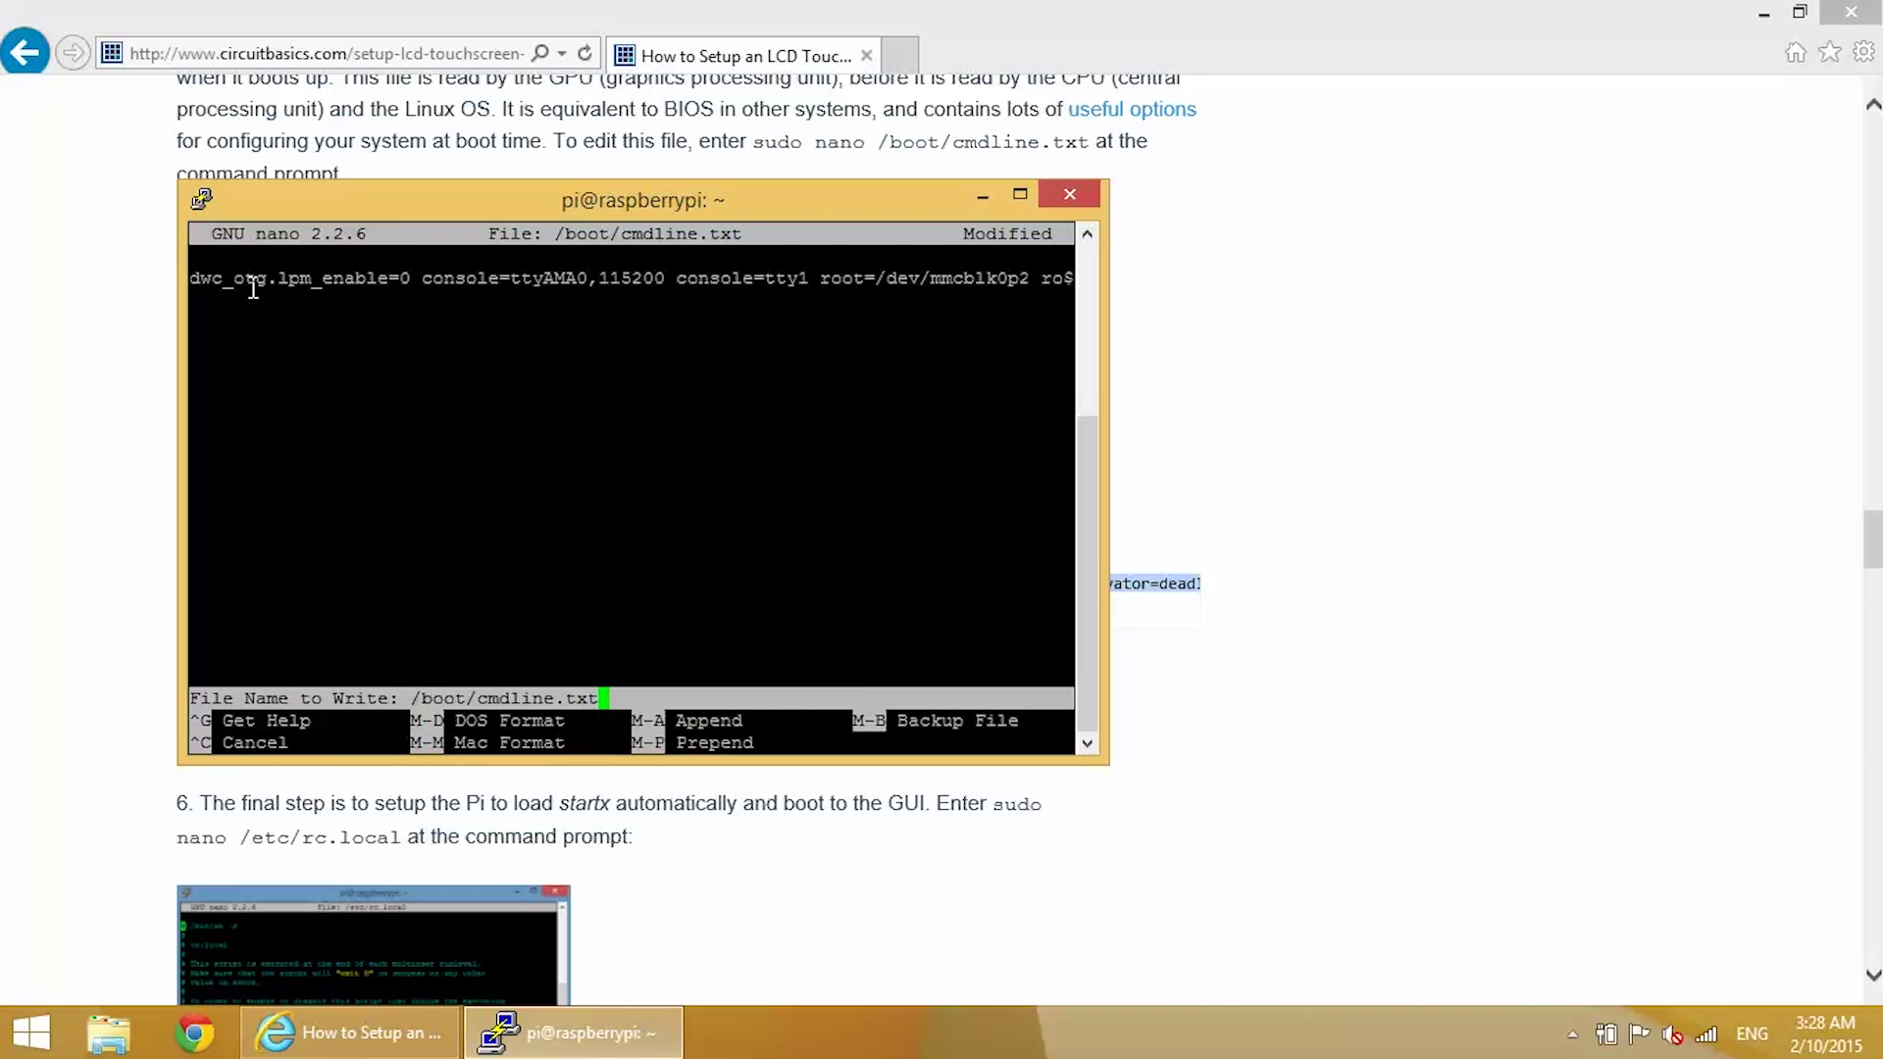
key(Return)
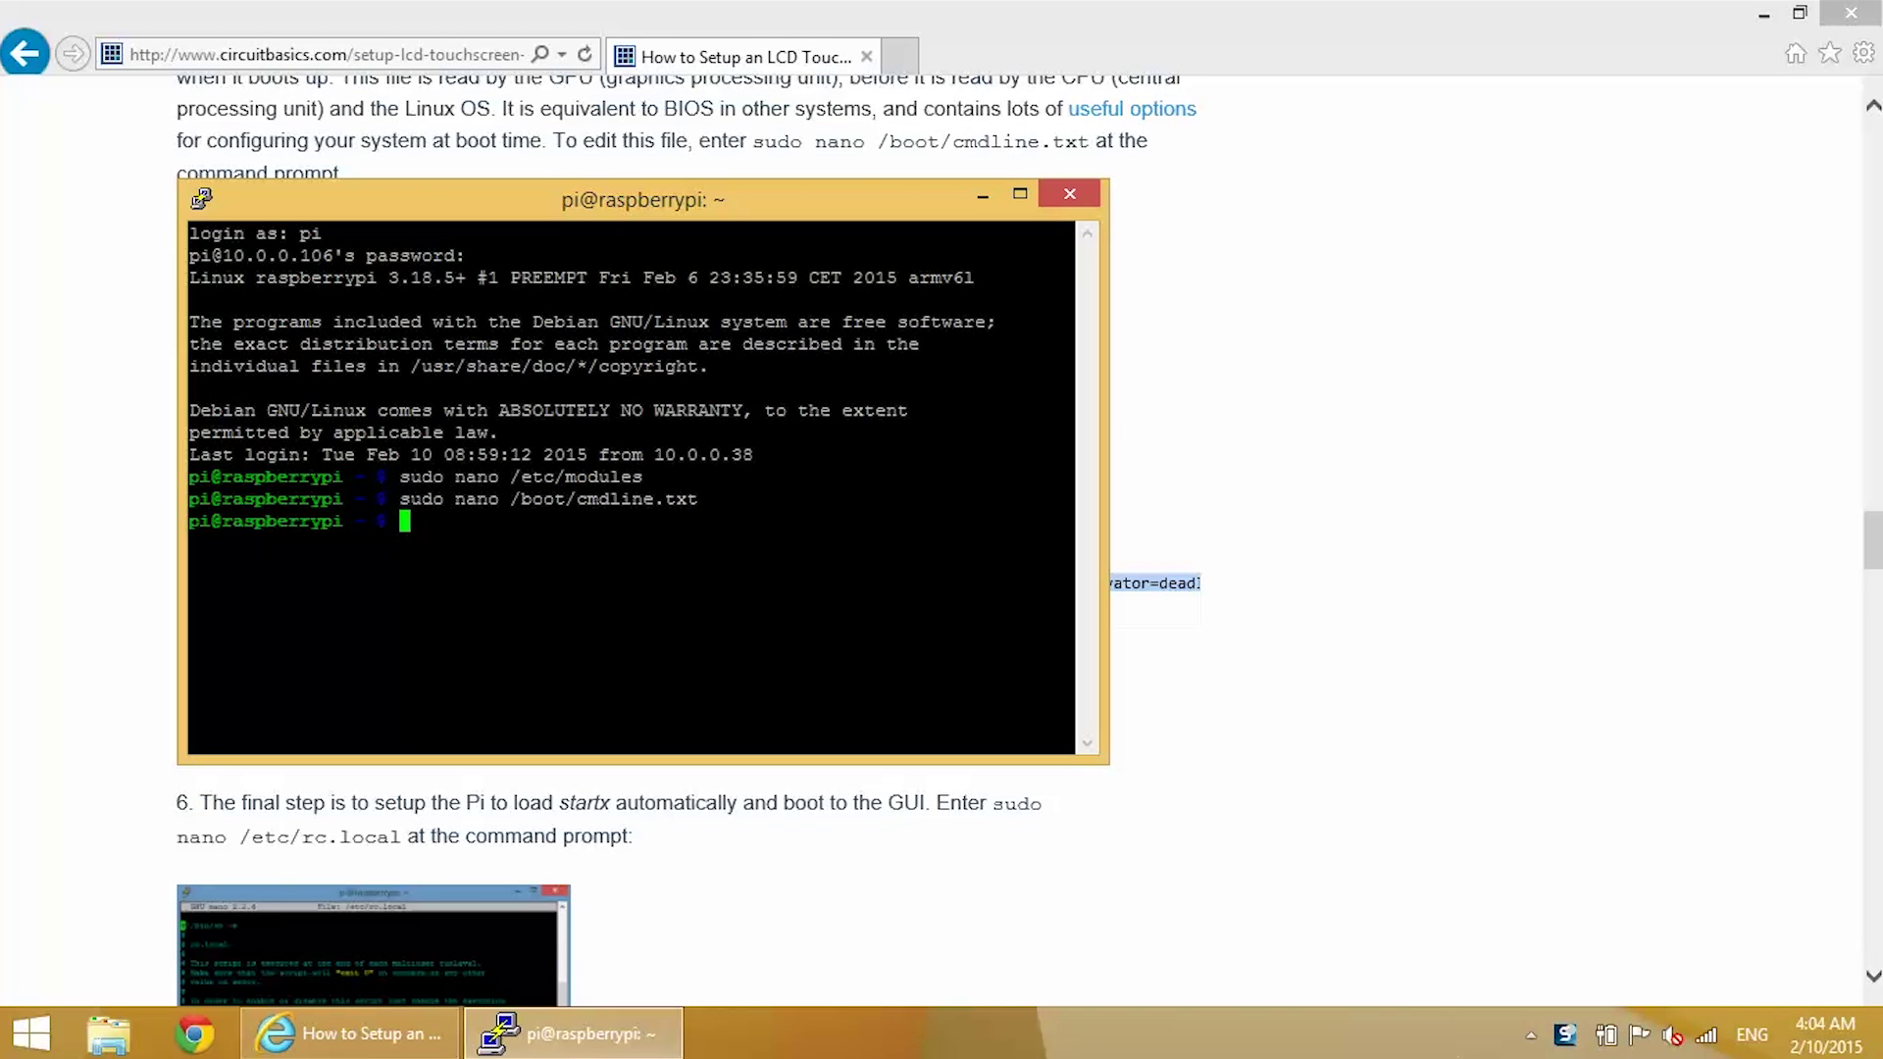
Open /etc/rc.local in nano and add 'su -l pi -c startx' above exit 0
text(sudo nano /etc/rc.l)
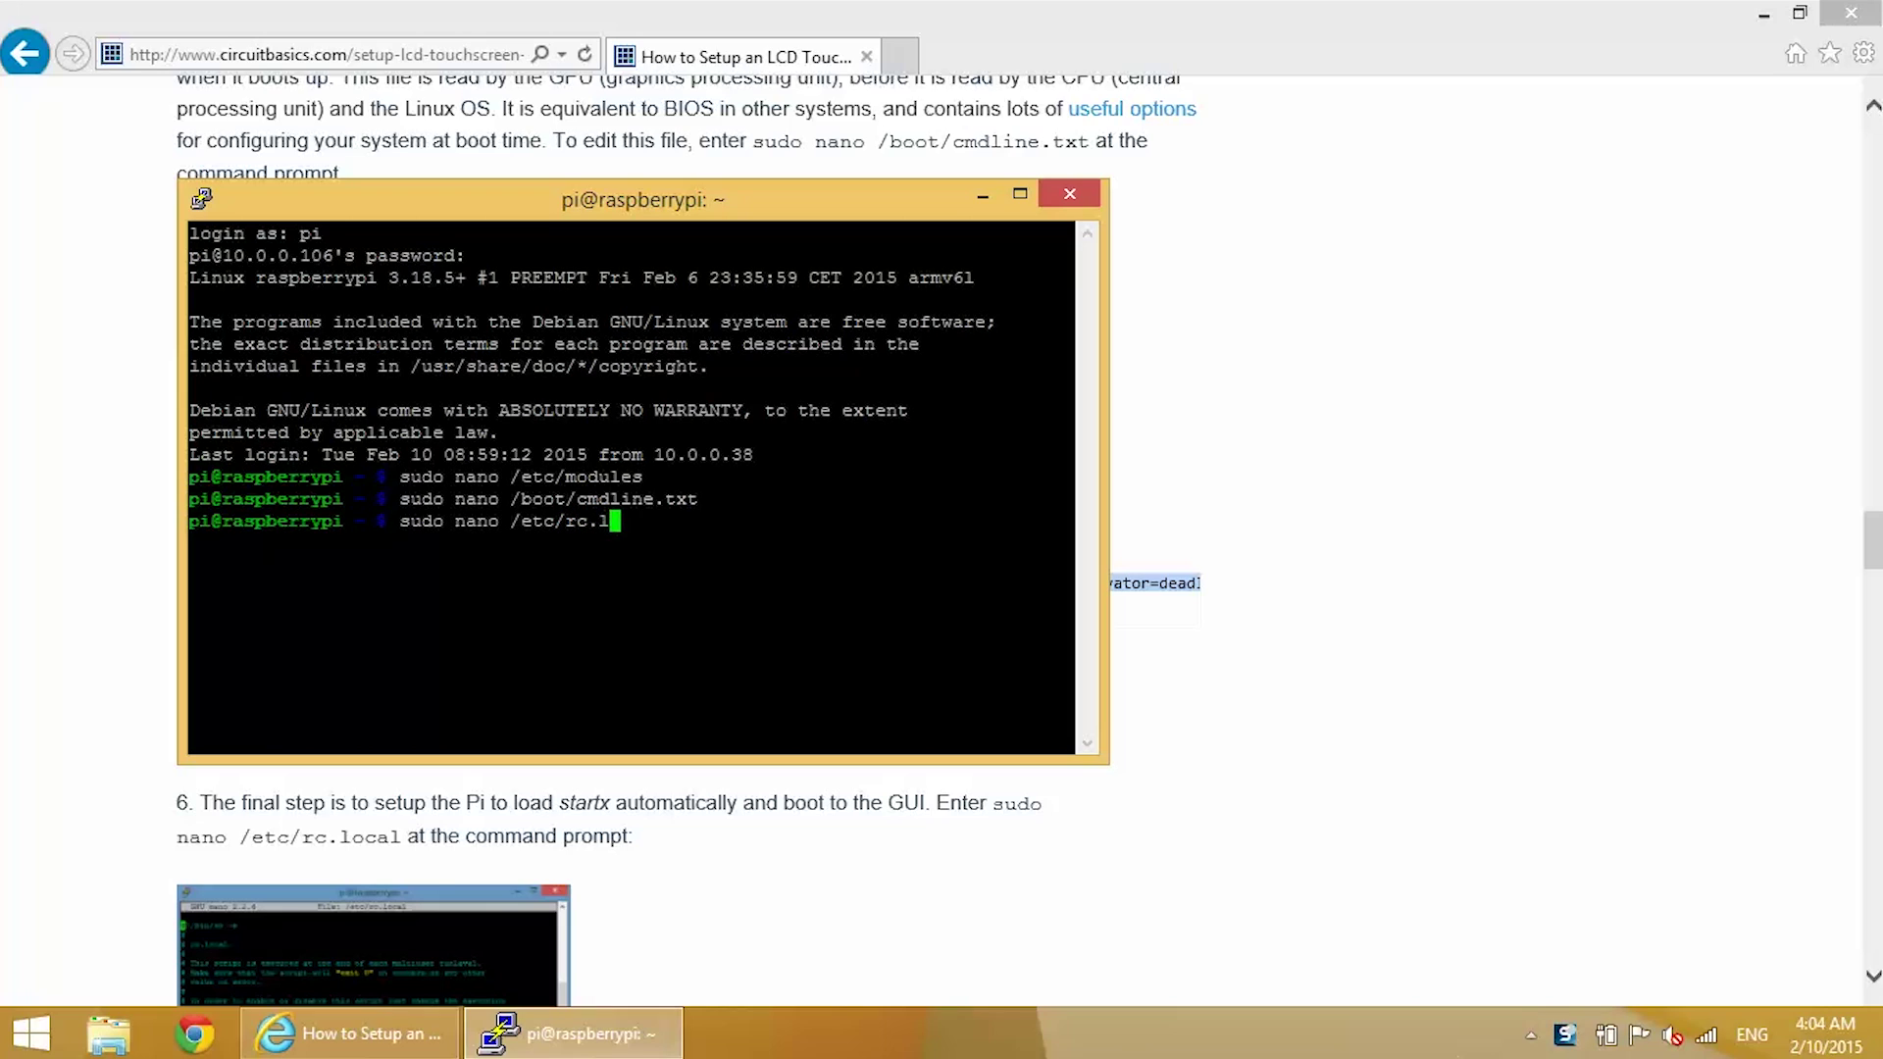
text(ocal)
key(Return)
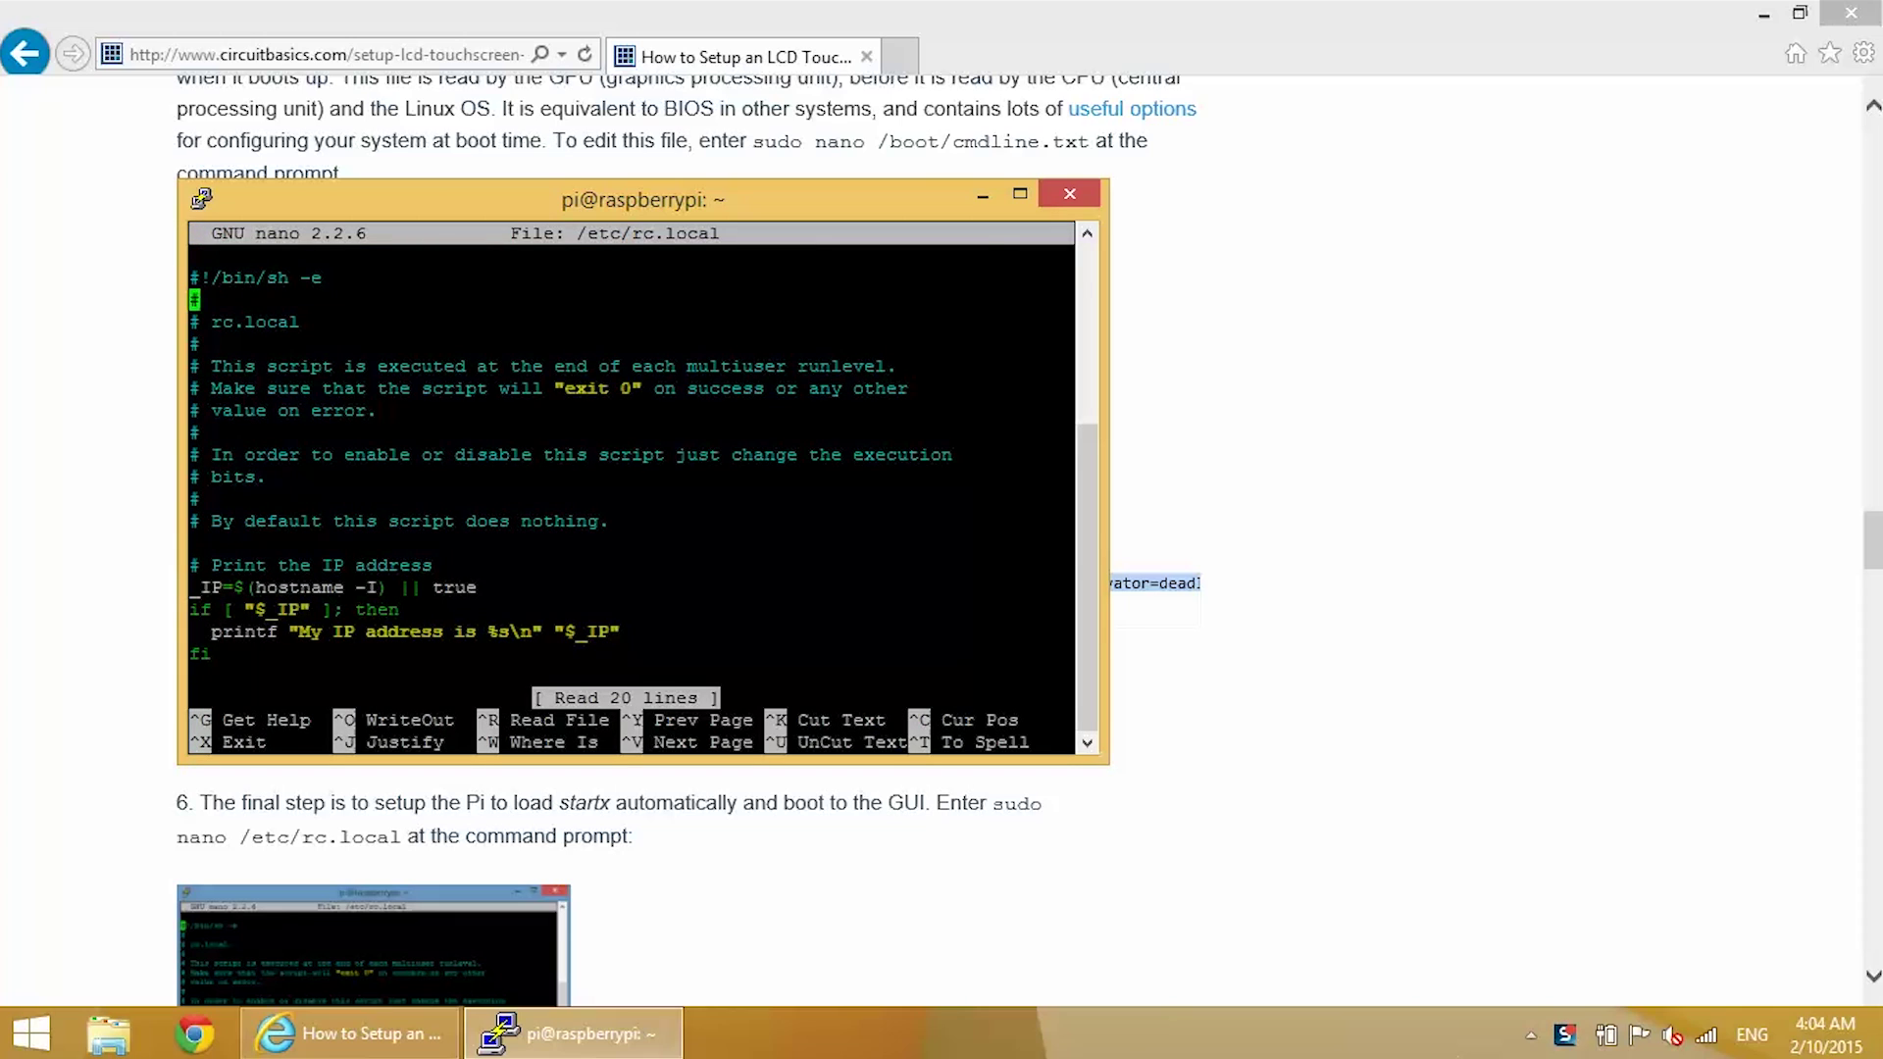
click(194, 299)
key(Down)
key(Down)
key(Down)
key(Down)
key(Down)
key(Down)
key(Down)
key(Down)
key(Down)
key(Down)
key(Down)
key(Down)
key(Down)
key(Down)
key(Down)
key(Down)
key(Down)
key(Down)
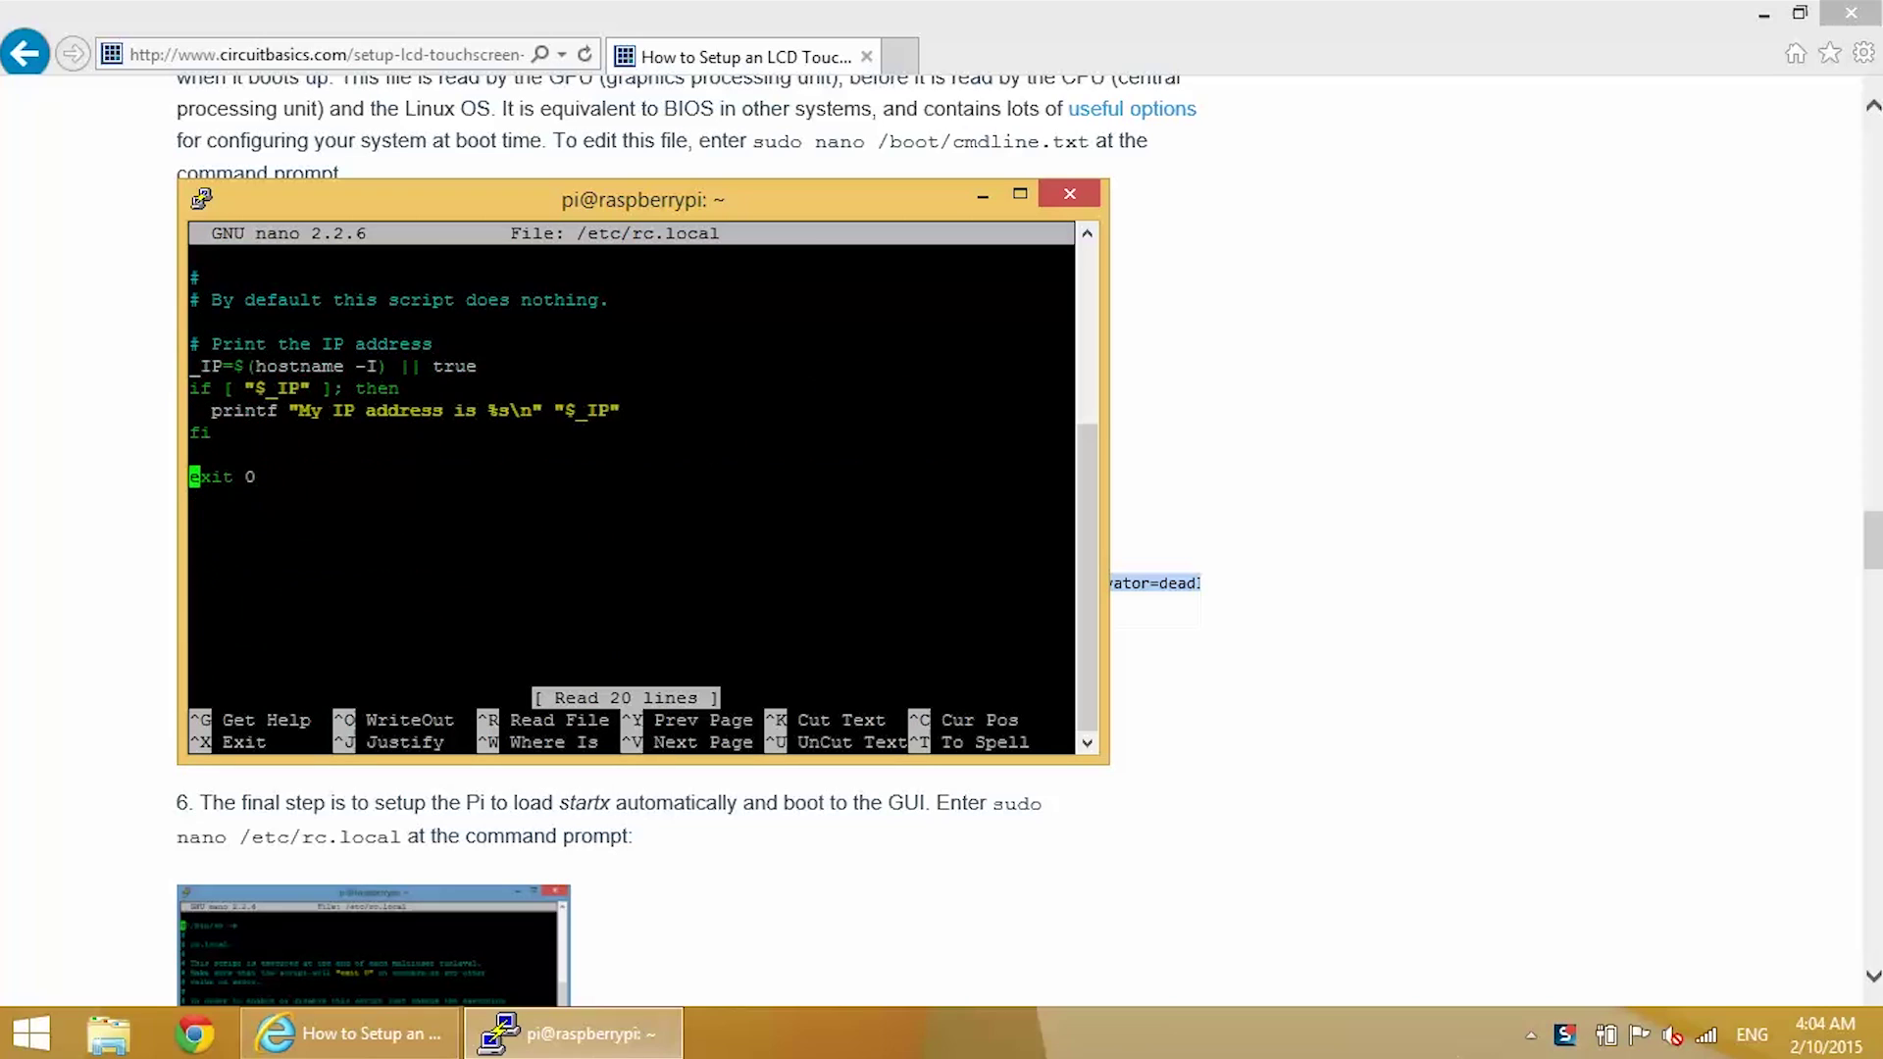
key(Return)
key(Return)
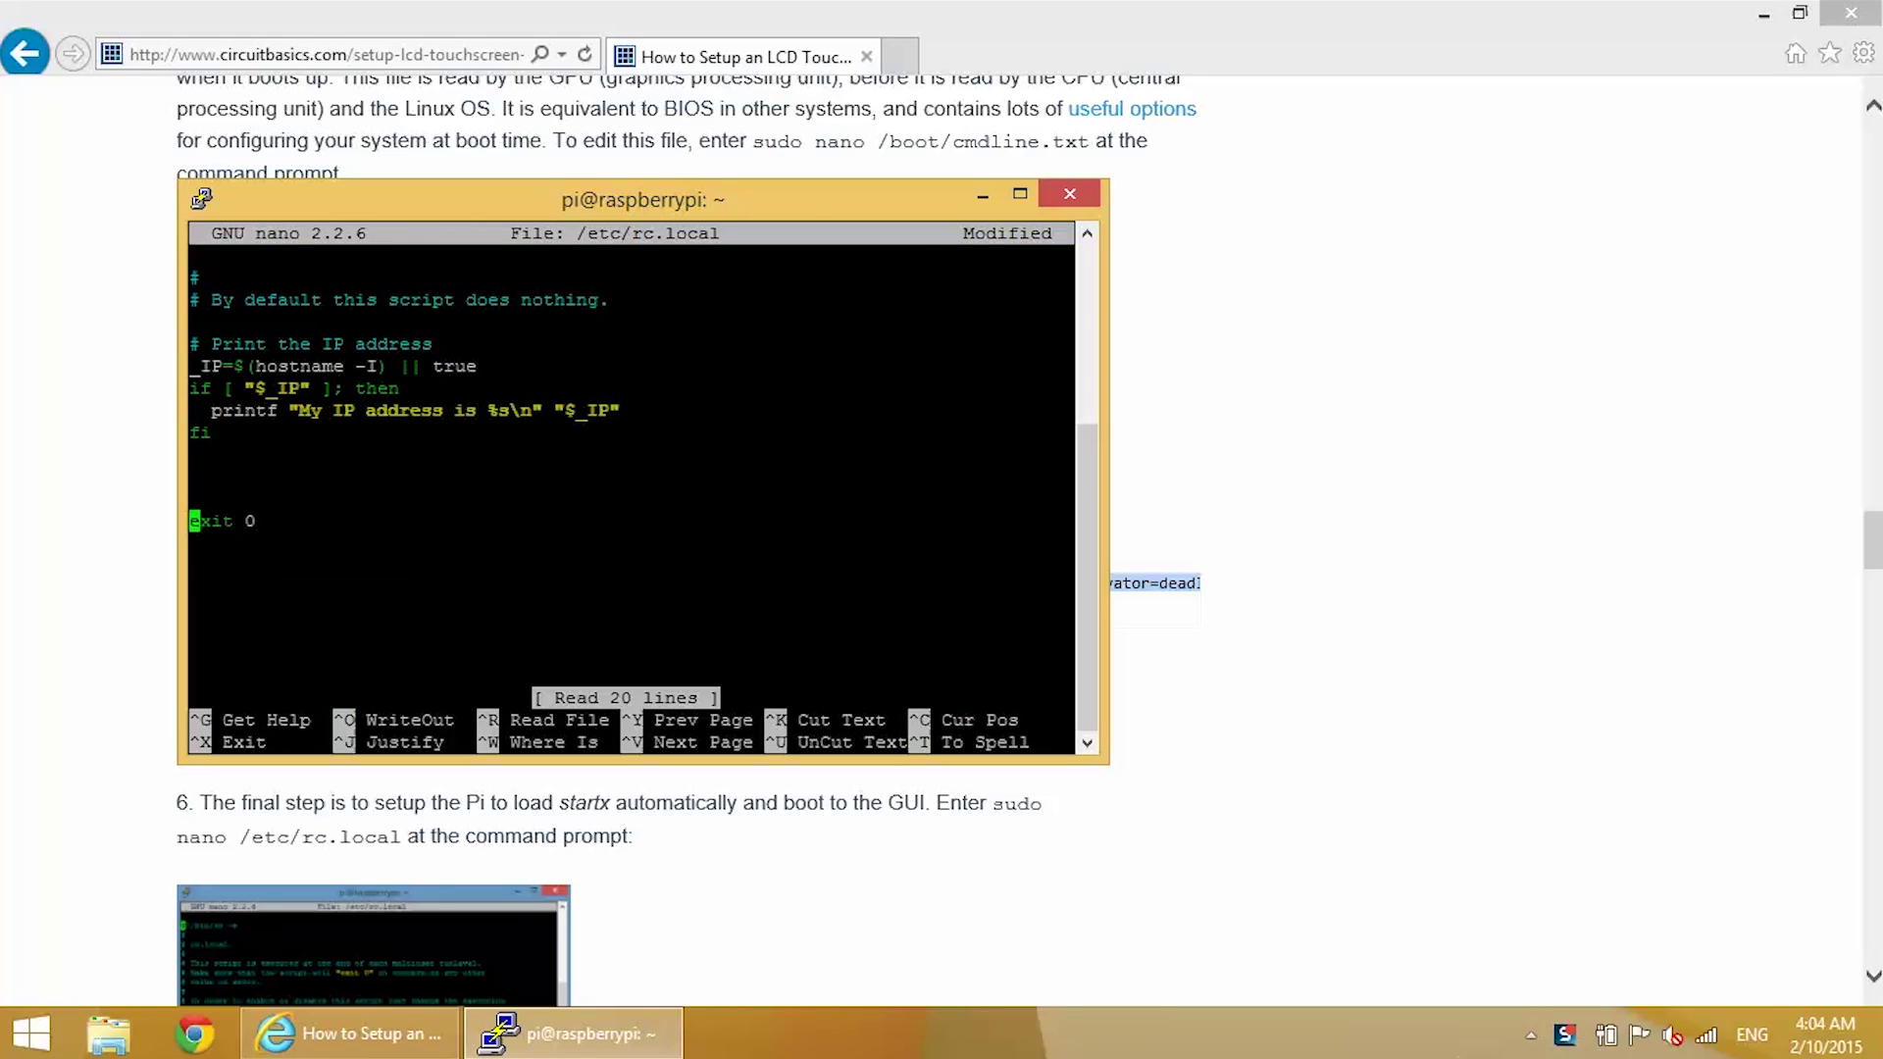
key(Up)
key(Up)
text(su -)
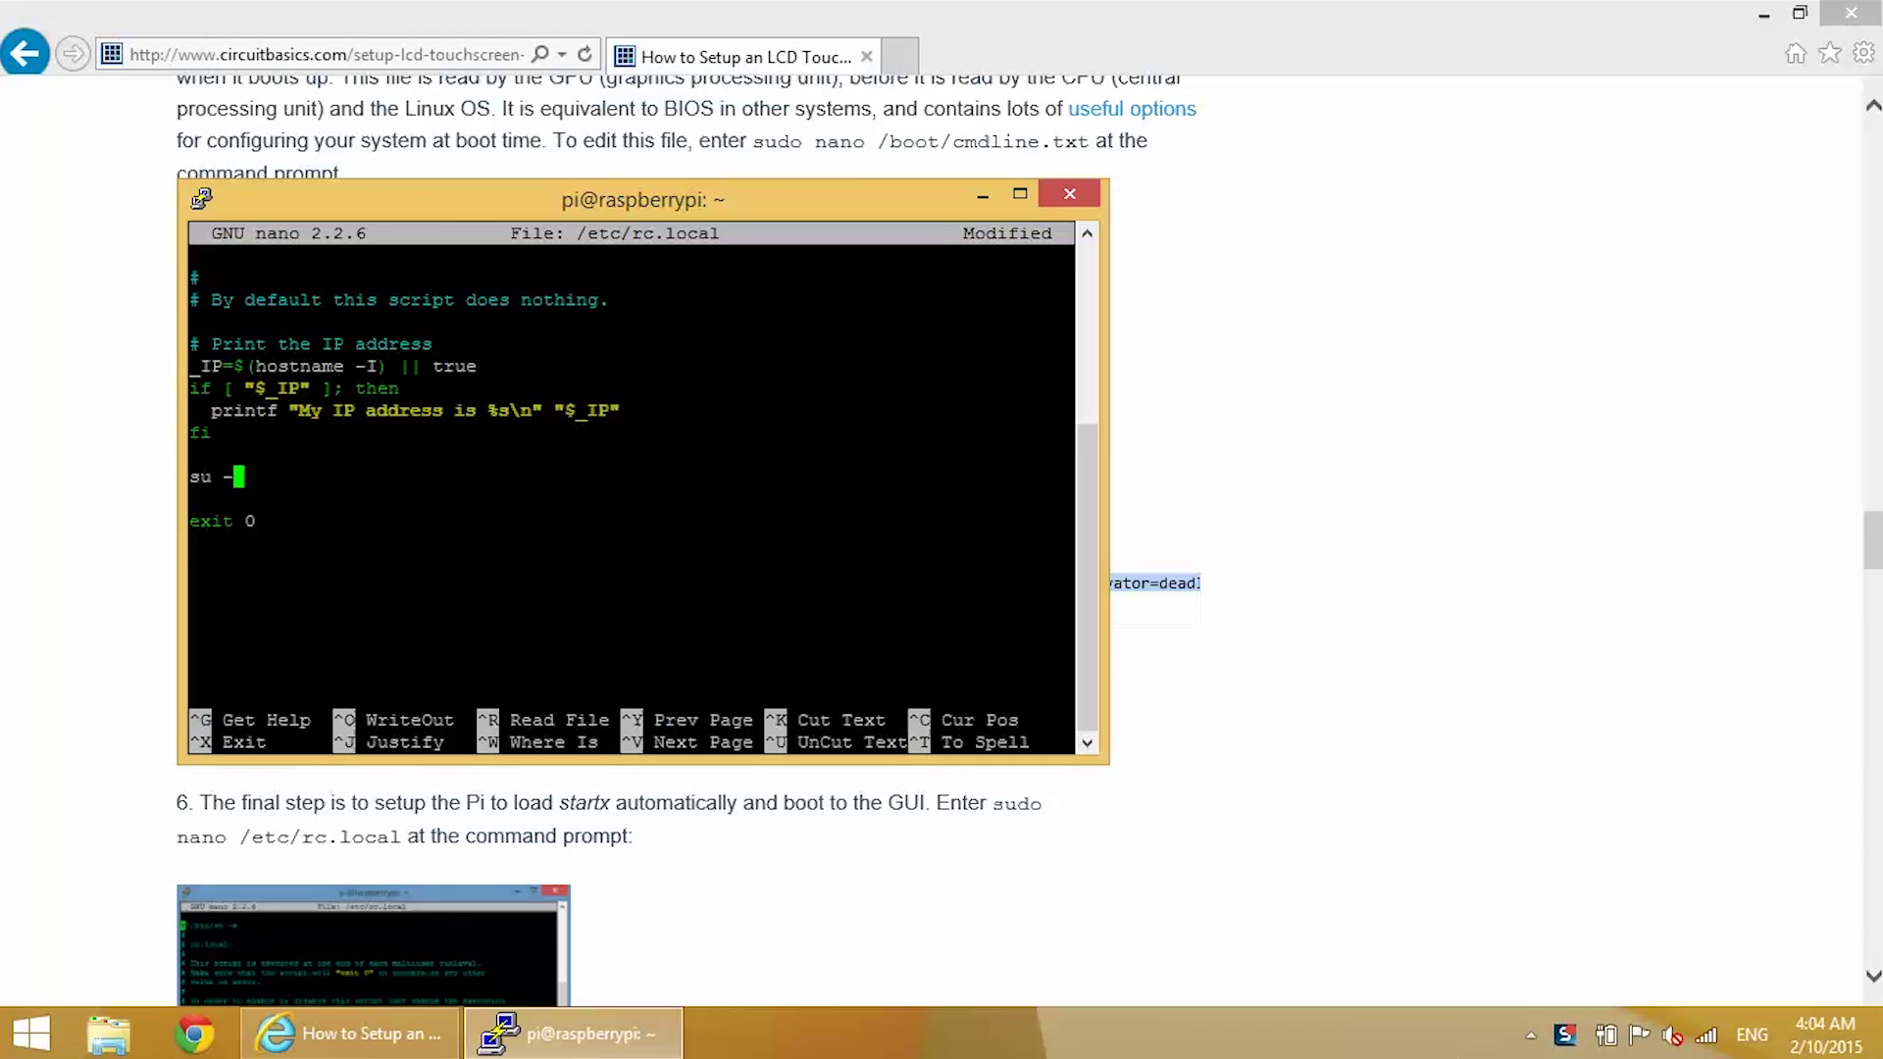
text(l pi -c sta)
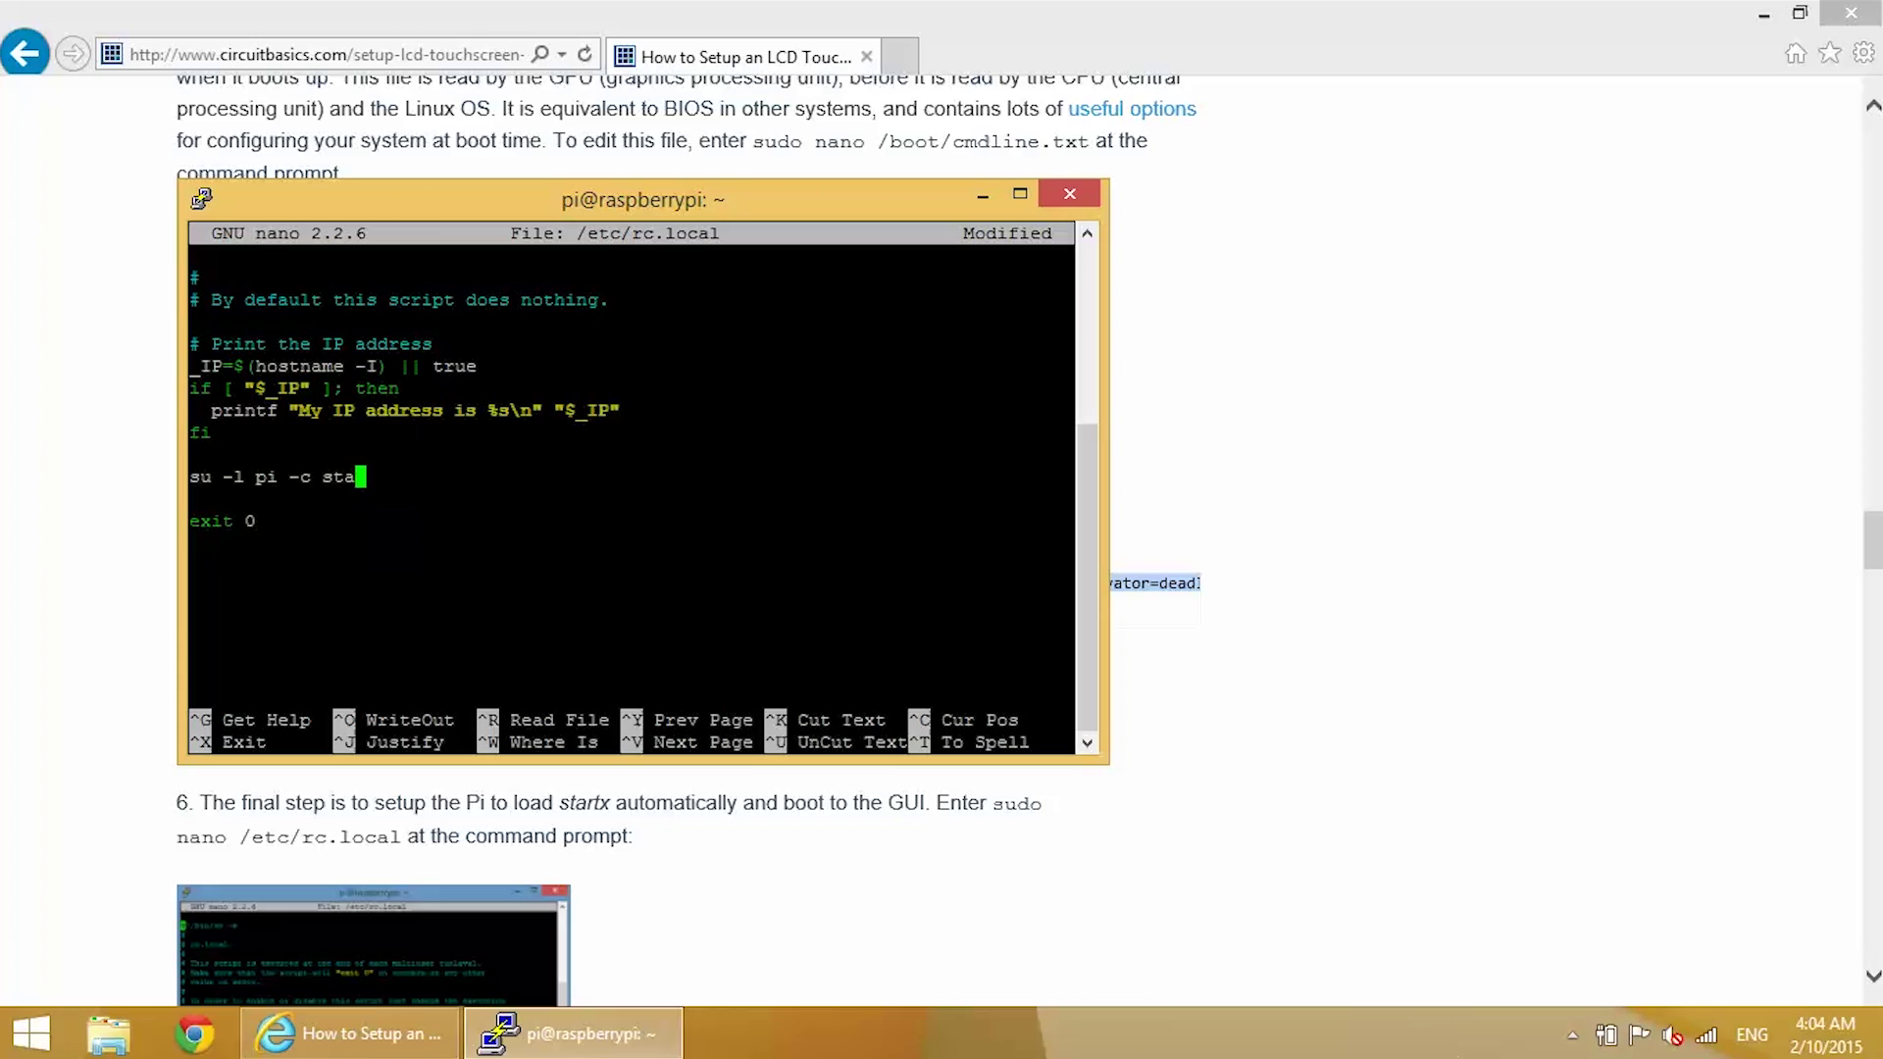
text(rtx)
Save /etc/rc.local and exit nano to the shell prompt
key(ctrl+x)
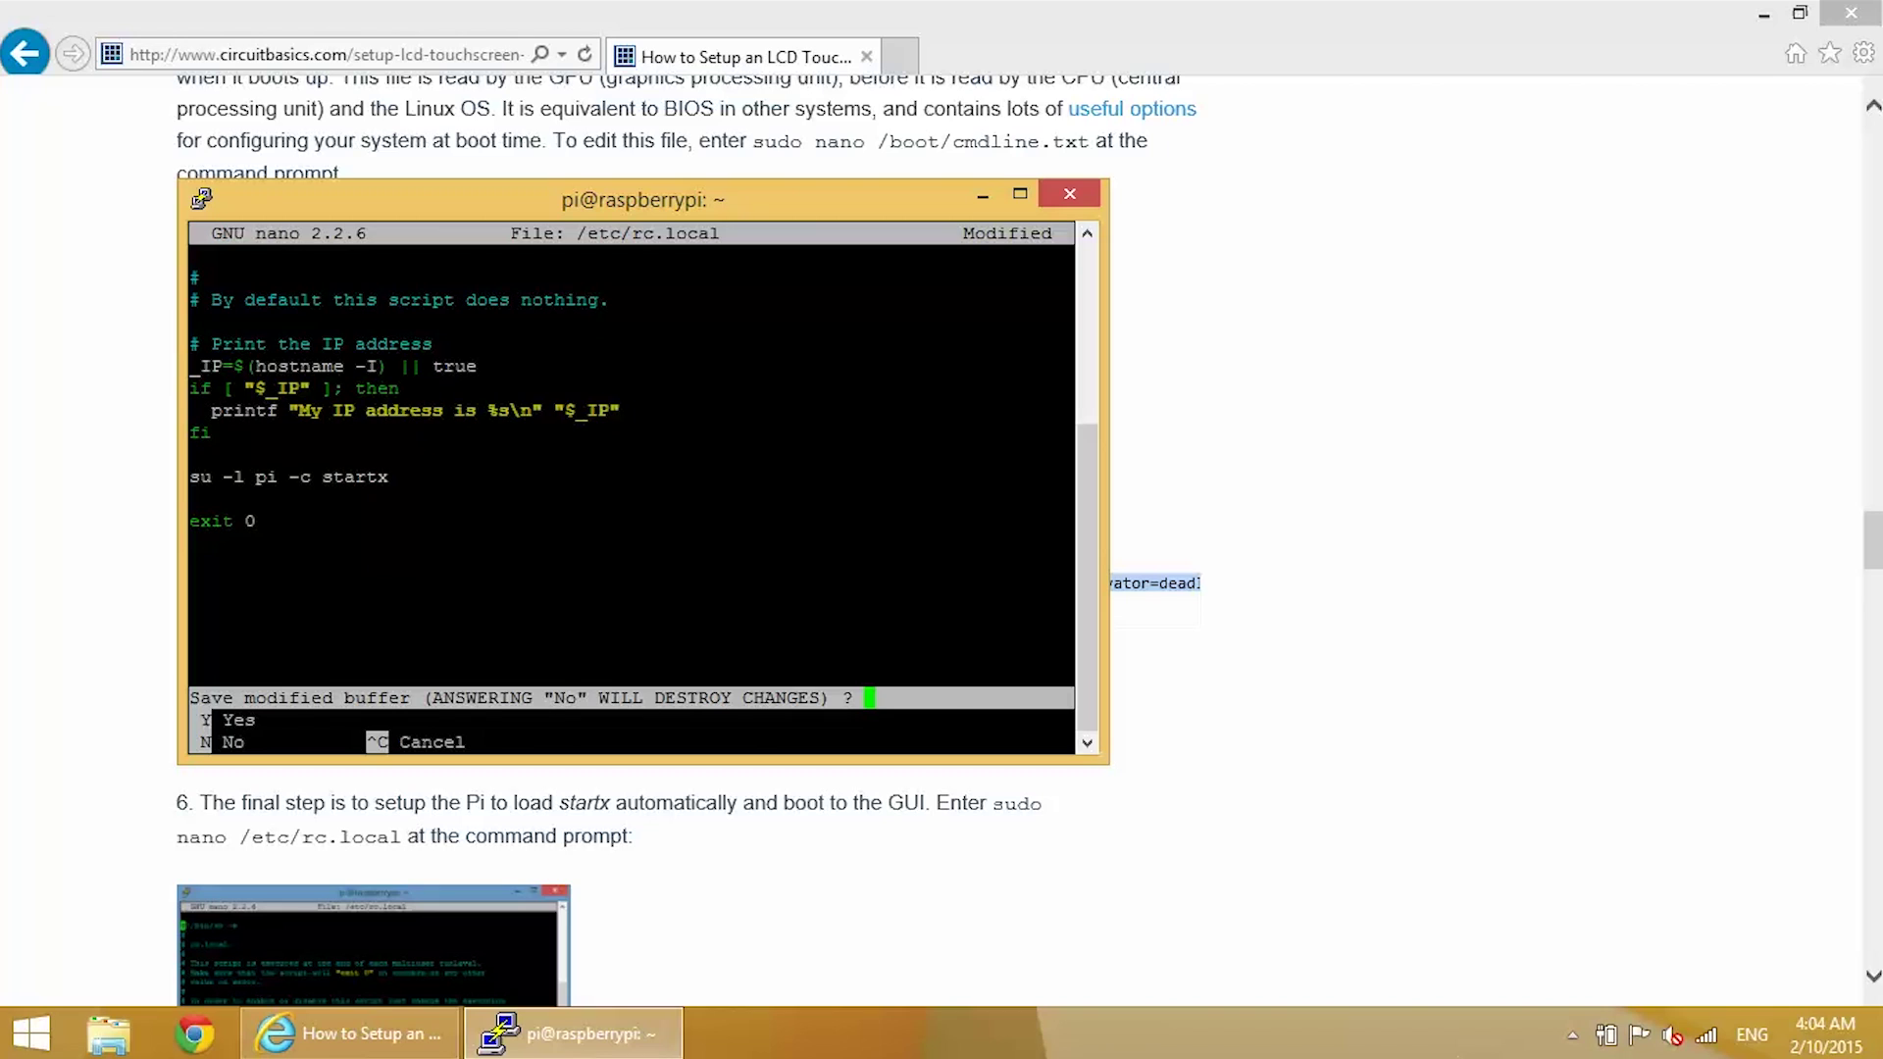
key(y)
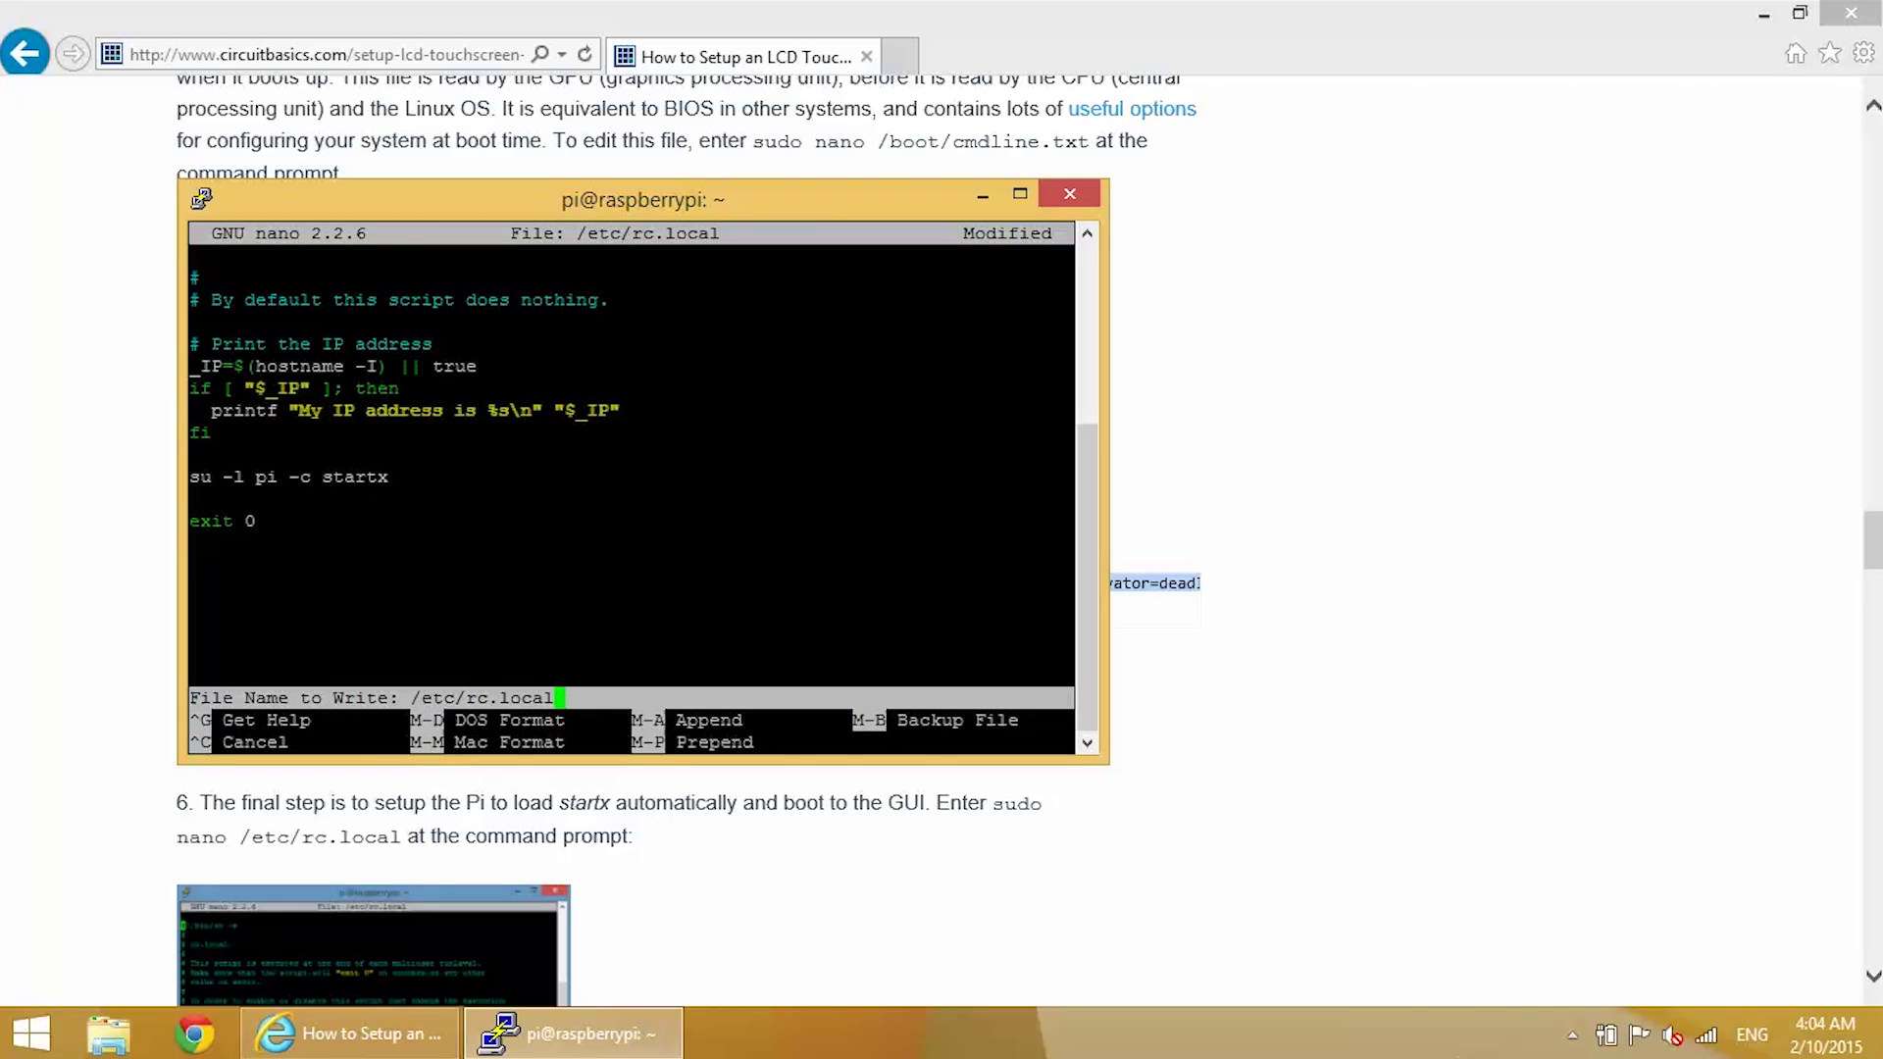
key(Return)
Reboot the Raspberry Pi with sudo reboot
text(sud)
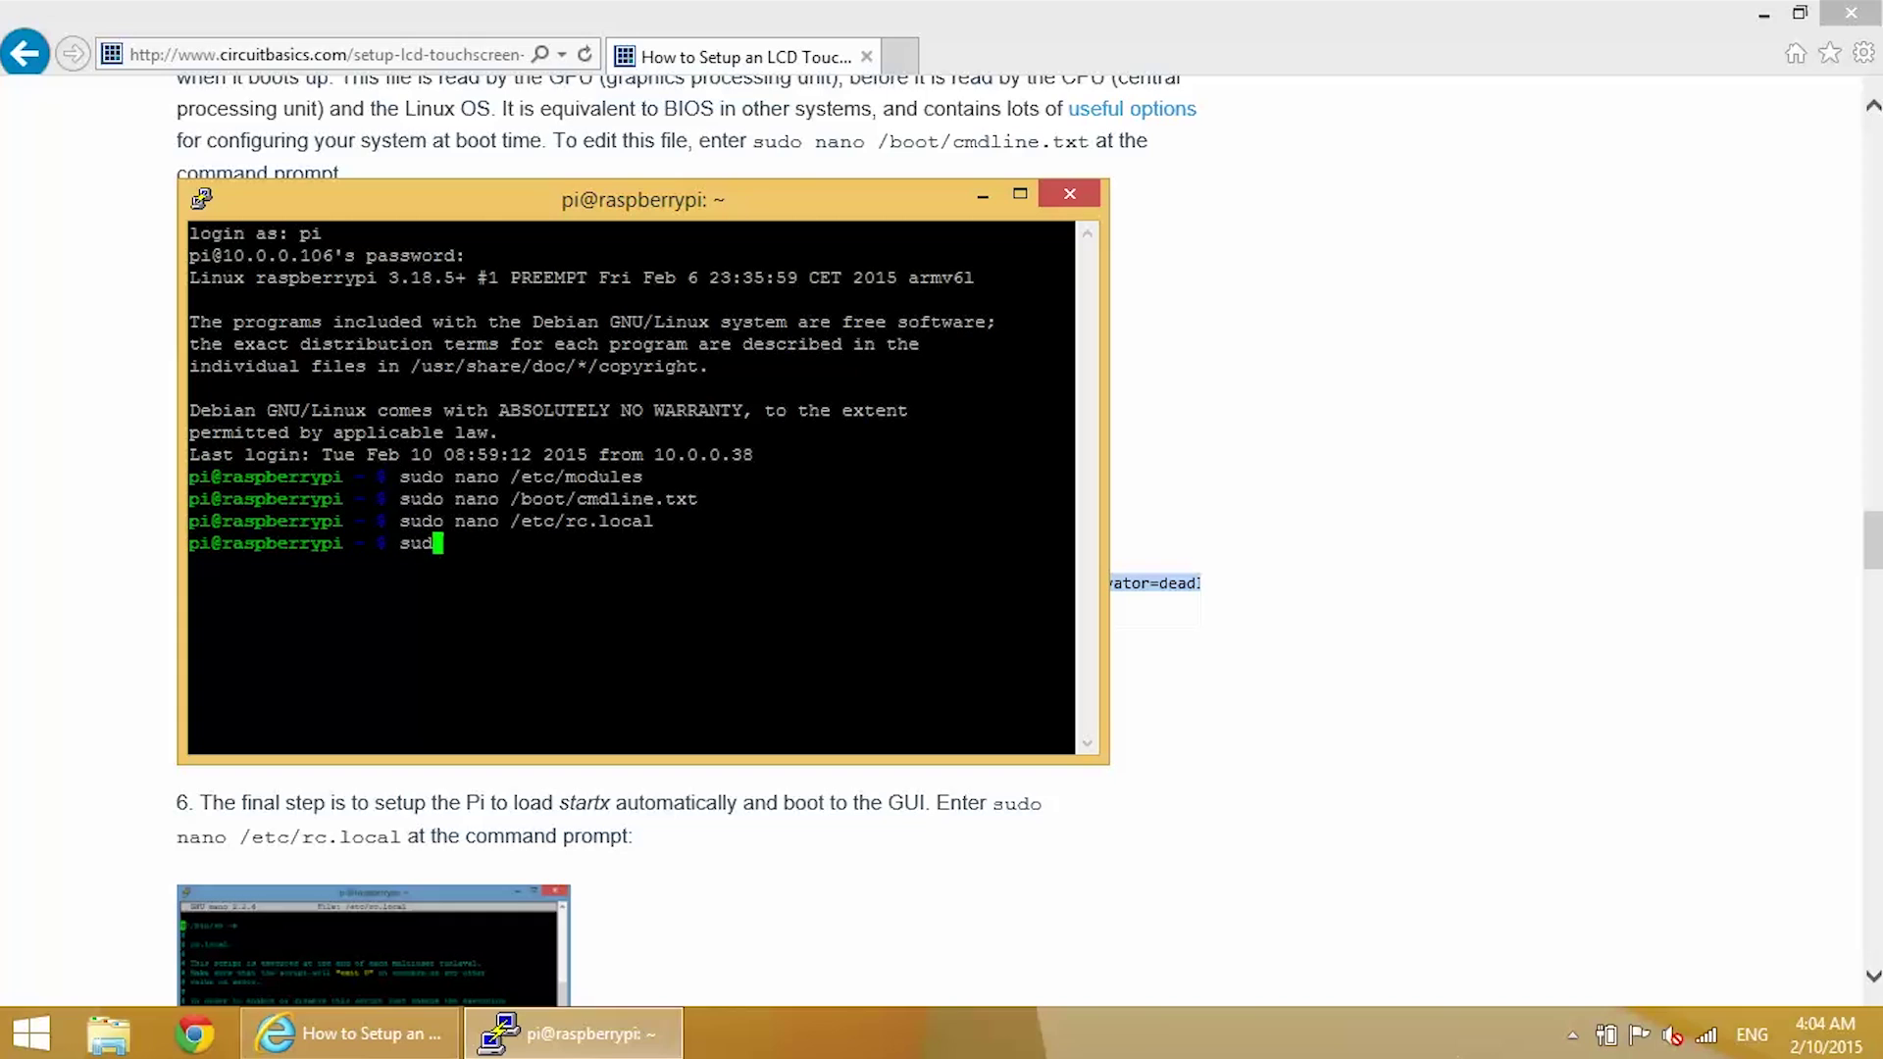
text(o reboot)
key(Return)
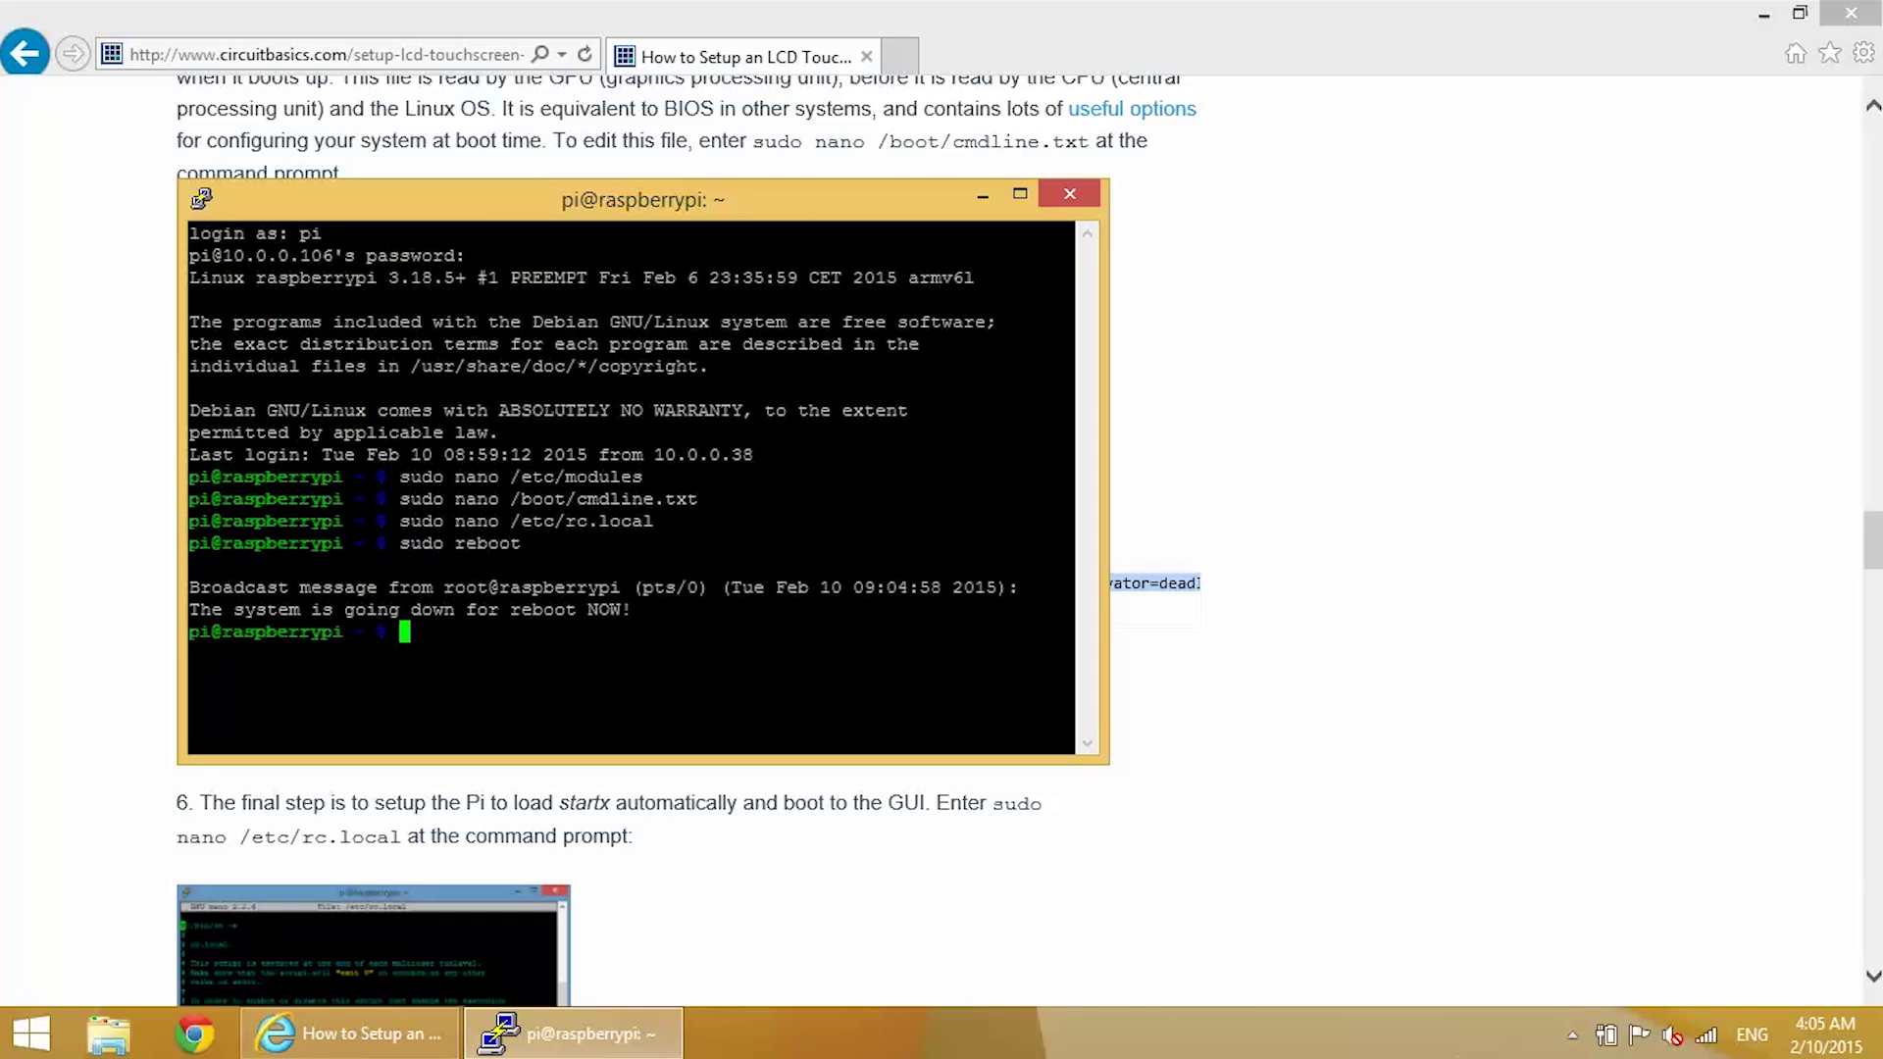